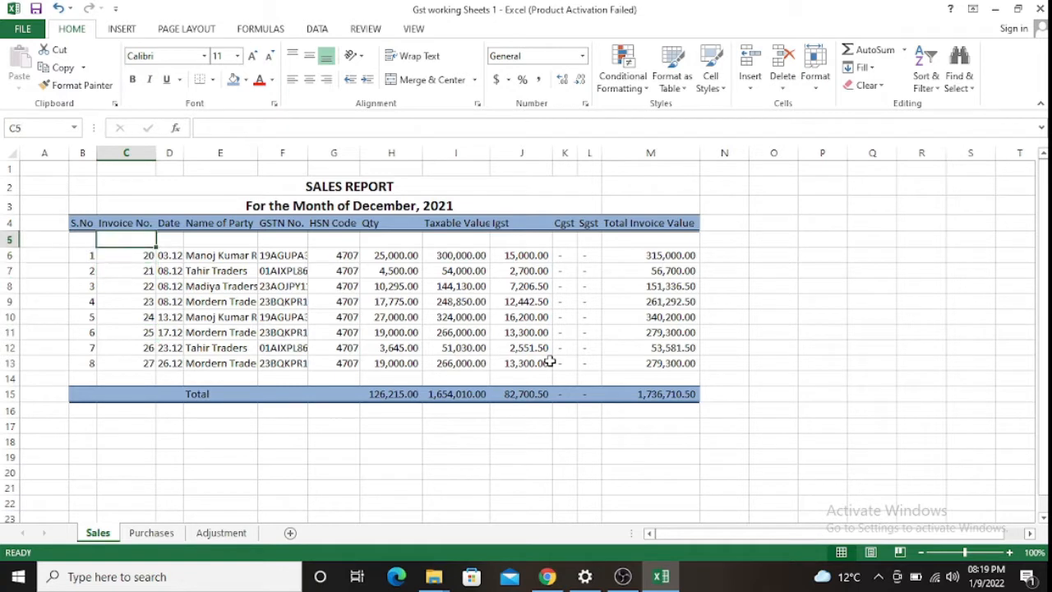
- Read across the sales report details of invoices 25 and 26
key("Down")
key("Down")
key("Down")
key("Down")
key("Down")
key("Down")
key("Down")
key("Down")
key("Down")
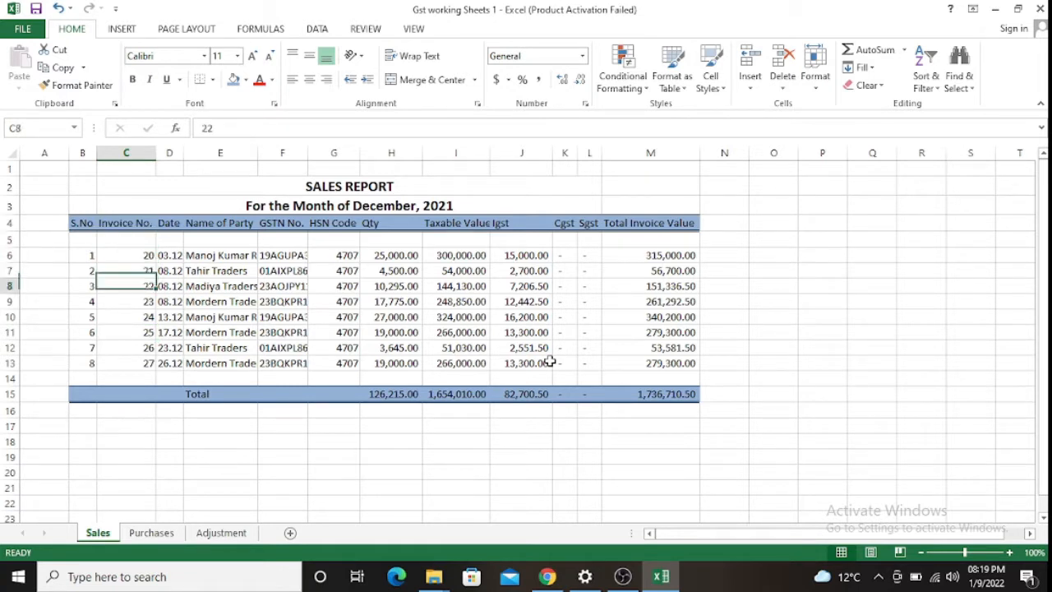
key("Down")
key("Down")
key("Down")
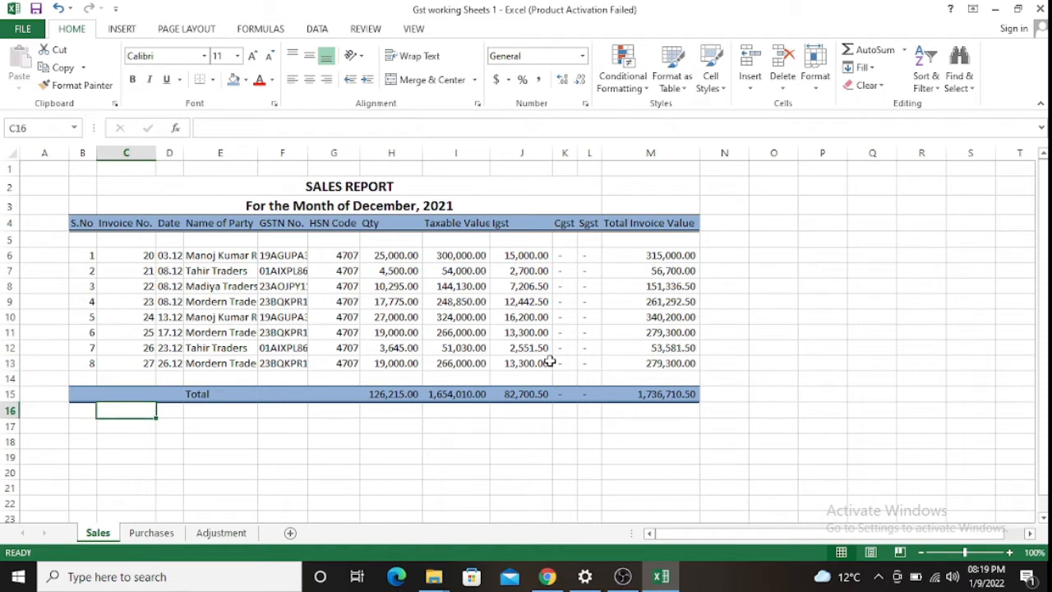
key("Down")
key("Down")
key("Down")
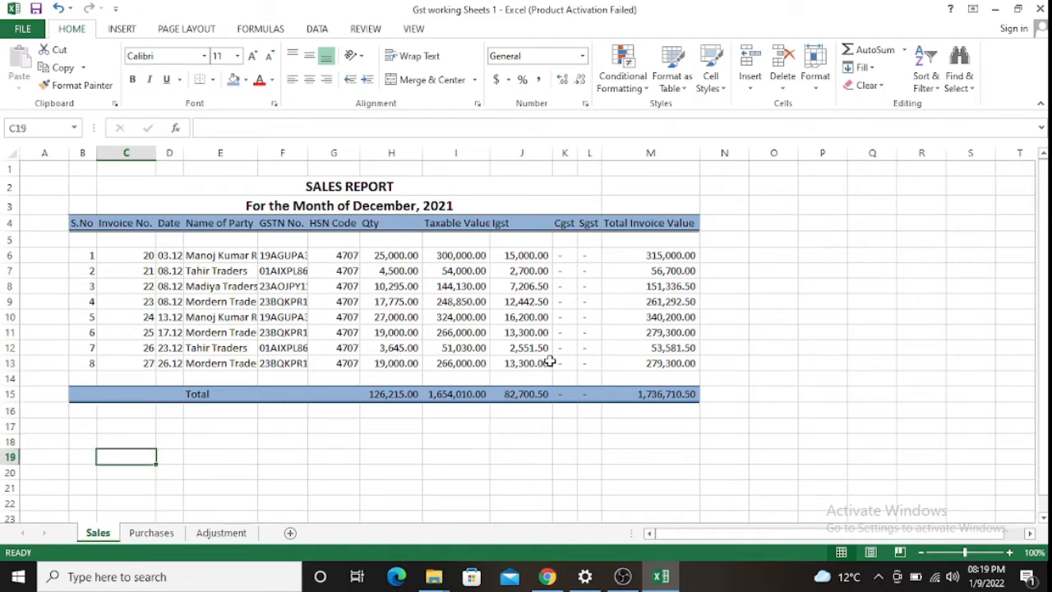
key("Up")
key("Up")
key("Up")
key("Up")
key("Up")
key("Up")
key("Up")
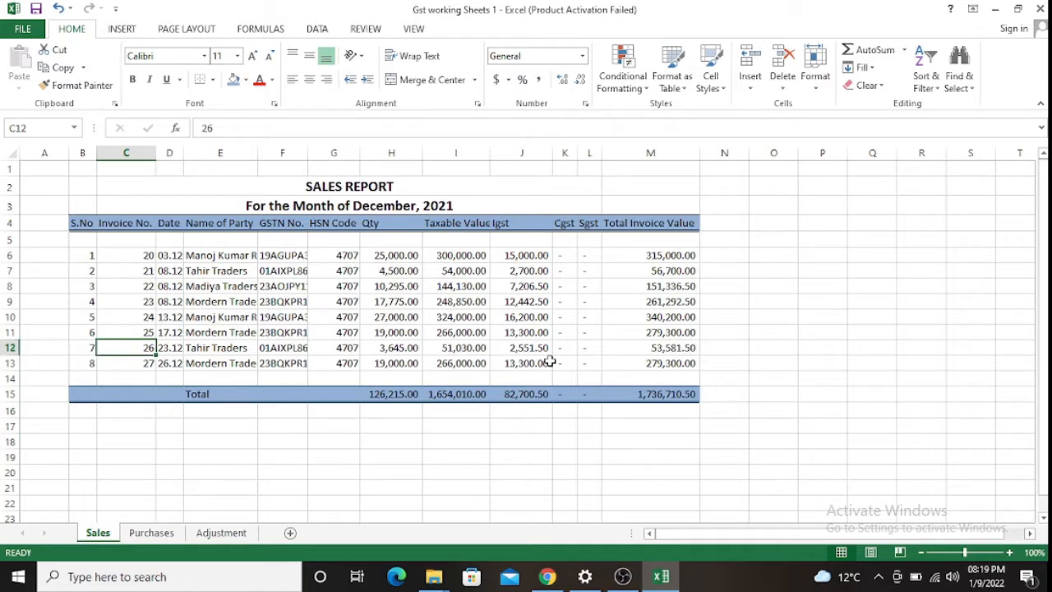
key("Right")
key("Right")
key("Right")
key("Right")
key("Right")
key("Right")
key("Right")
key("Right")
key("Right")
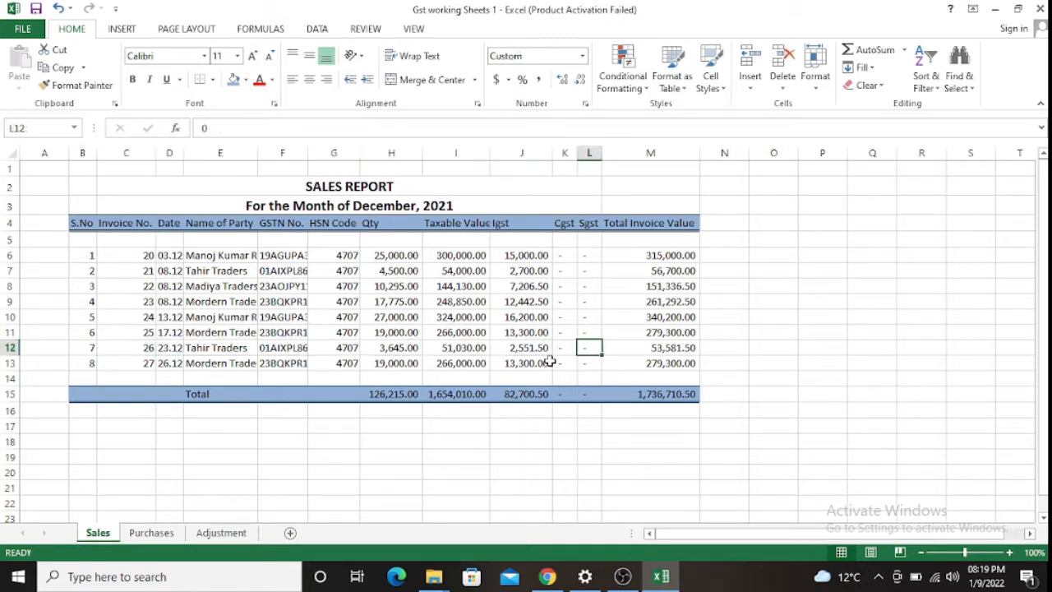
key("Up")
key("Right")
key("Right")
key("Right")
key("Left")
key("Left")
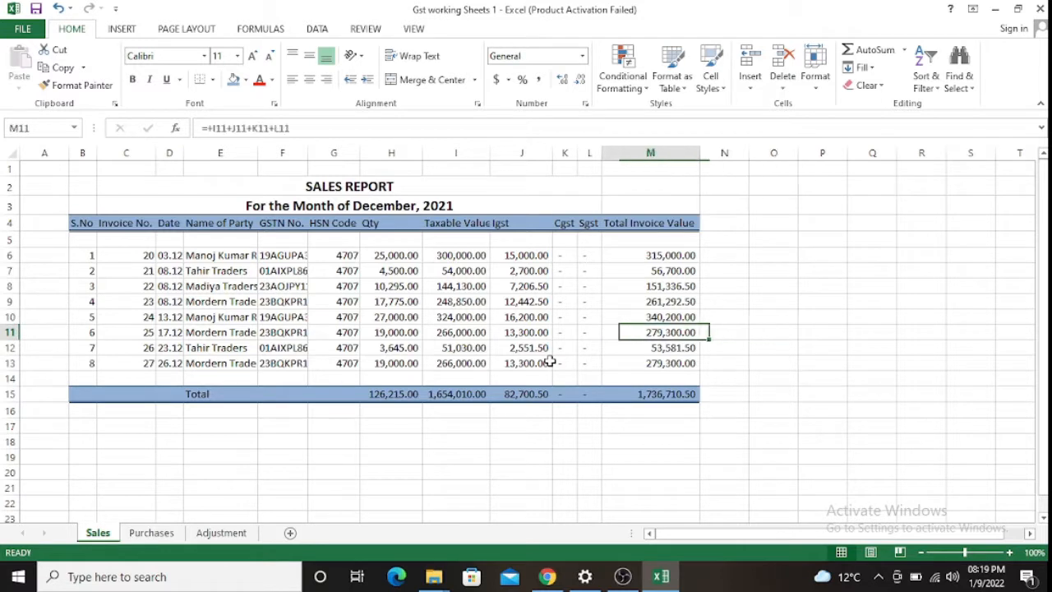
key("Left")
key("Left")
key("Left")
key("Left")
key("Left")
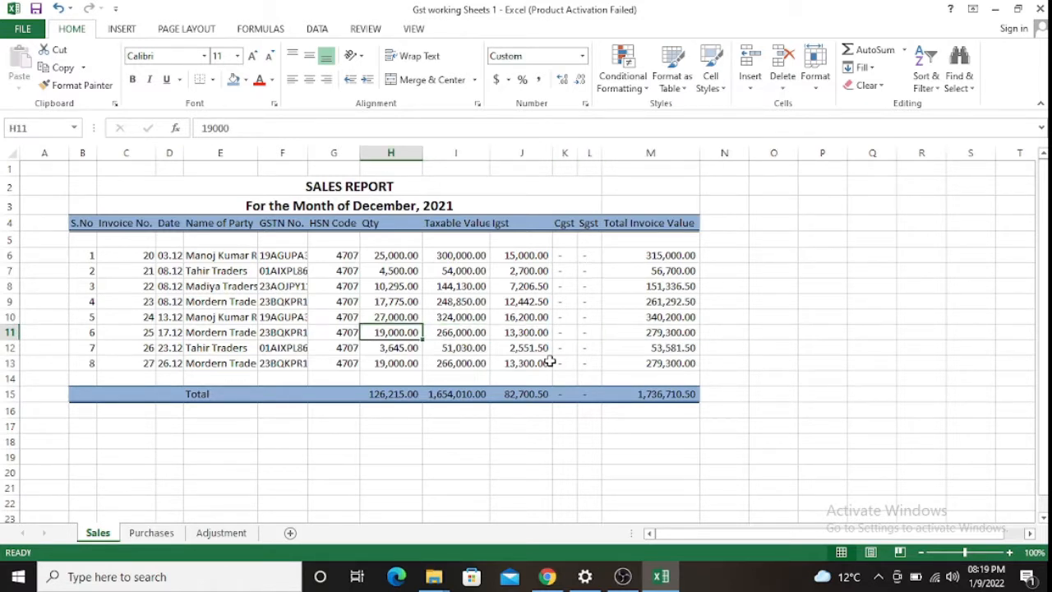
key("Left")
key("Left")
key("Left")
key("Left")
key("Left")
key("Left")
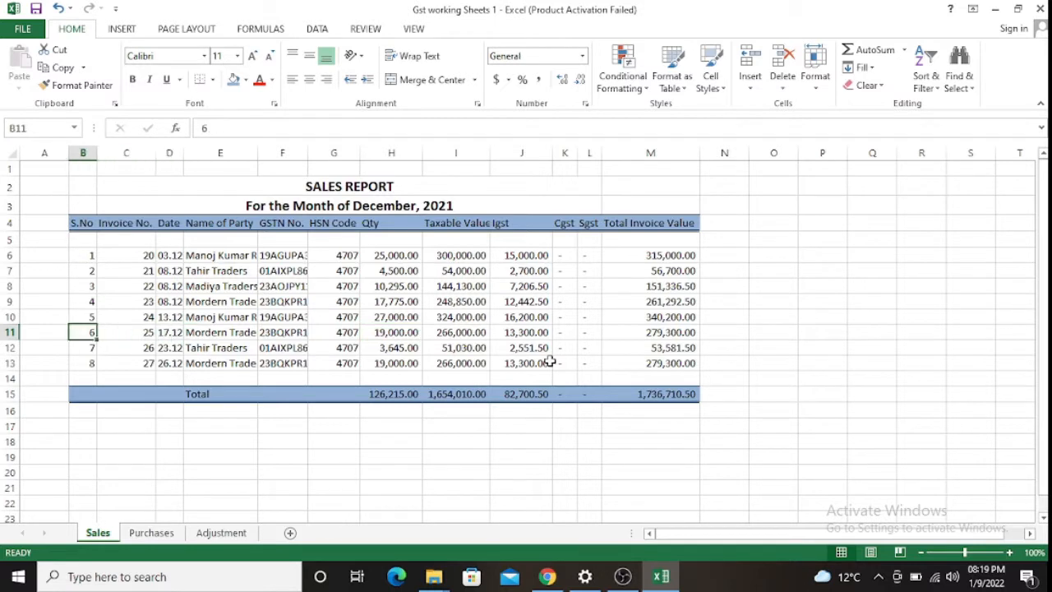
- Check the dates, HSN codes, taxable values and IGST of invoices 20–23
key("Up")
key("Up")
key("Up")
key("Up")
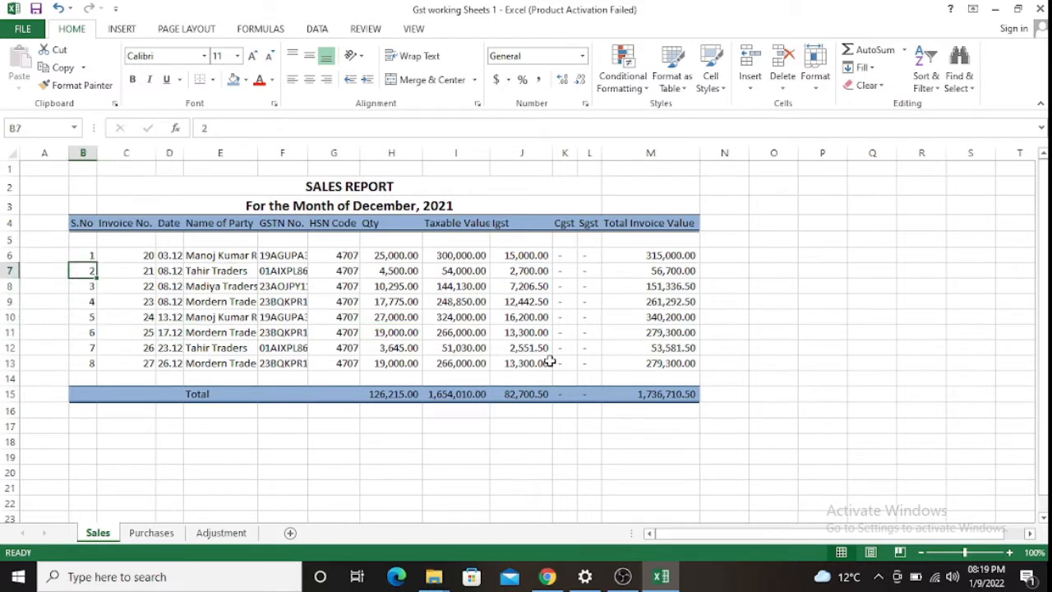
key("Right")
key("Right")
key("Right")
key("Right")
key("Right")
key("Right")
key("Right")
key("Right")
key("Right")
key("Right")
key("Right")
key("Right")
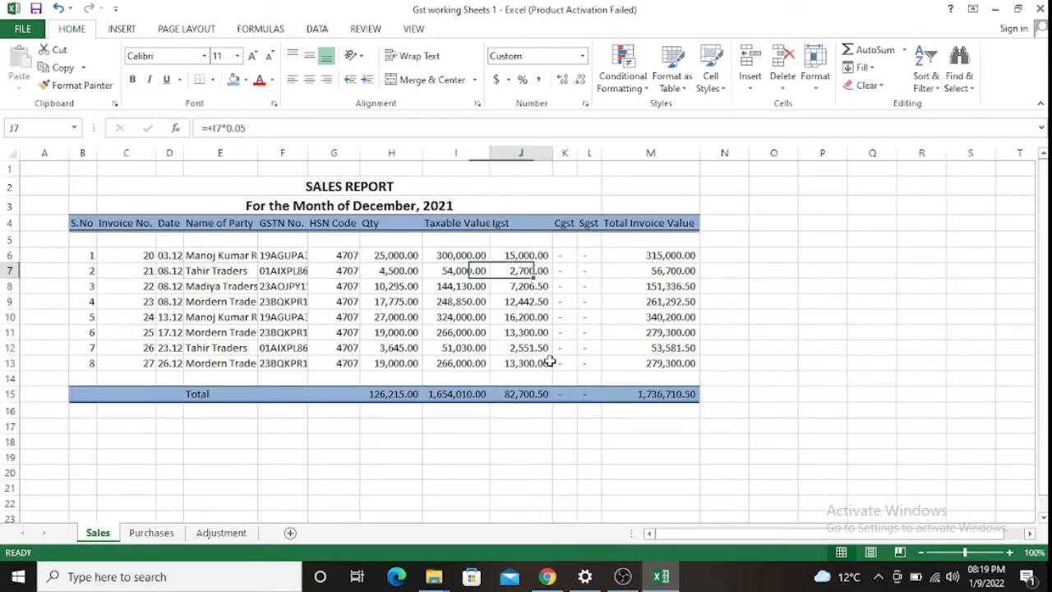
key("Left")
key("Left")
key("Left")
key("Left")
key("Left")
key("Left")
key("Left")
key("Left")
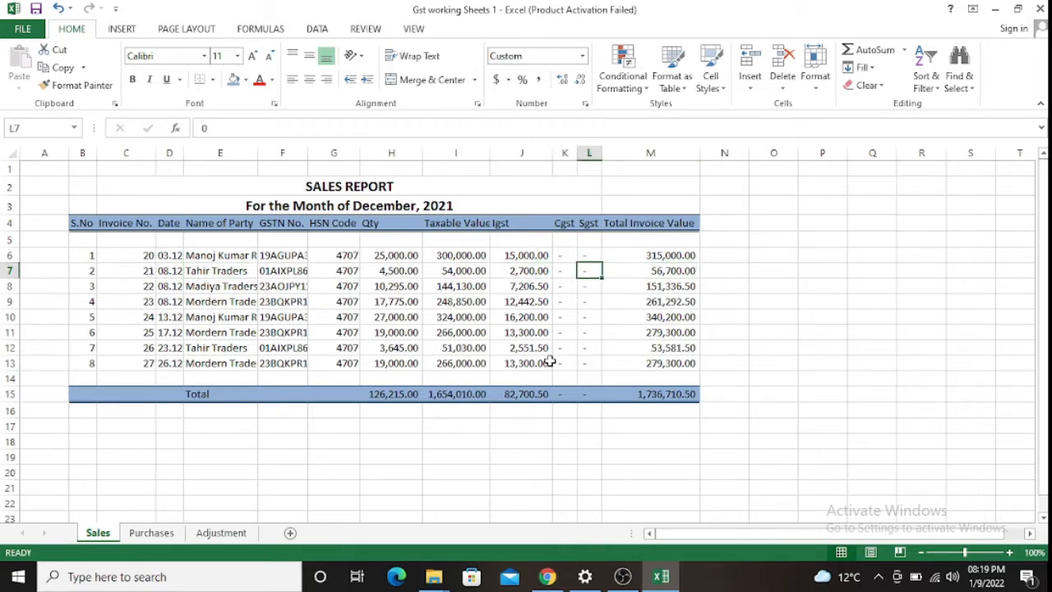
key("Left")
key("Left")
key("Left")
key("Left")
key("Left")
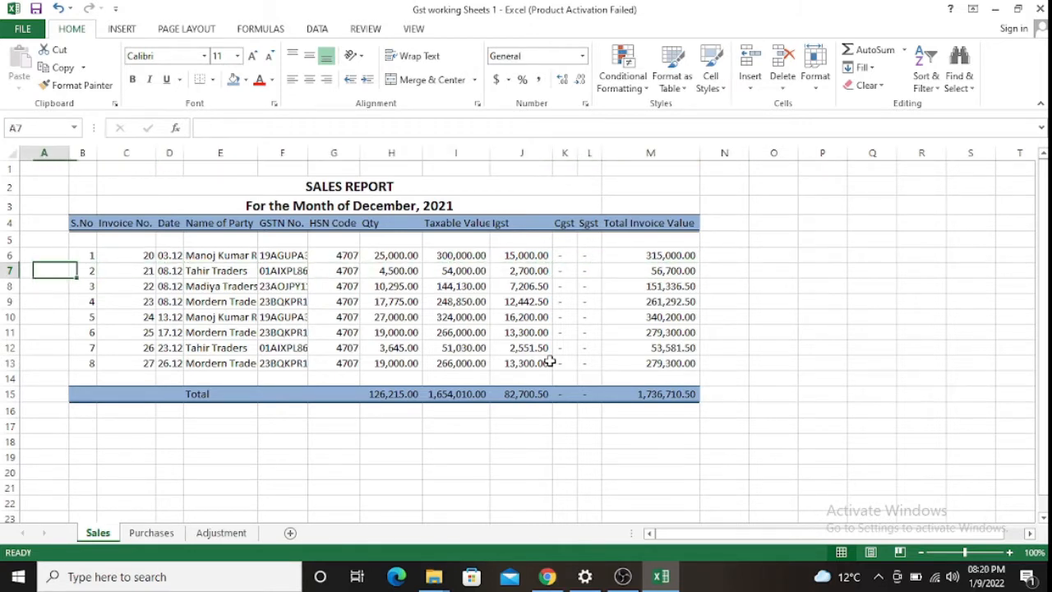
key("Down")
key("Right")
key("Right")
key("Right")
key("Up")
key("Up")
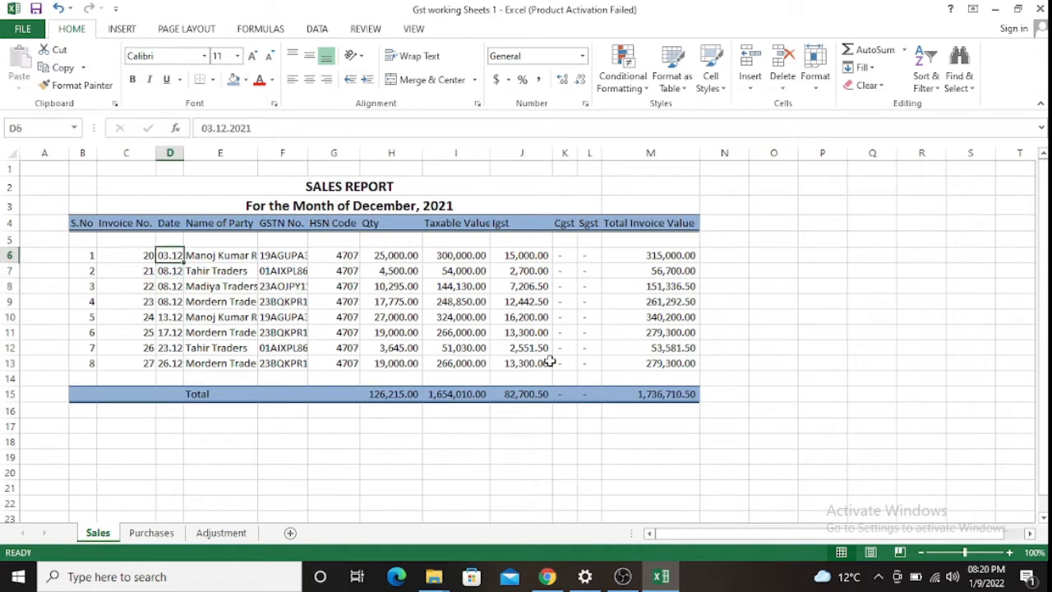
key("Down")
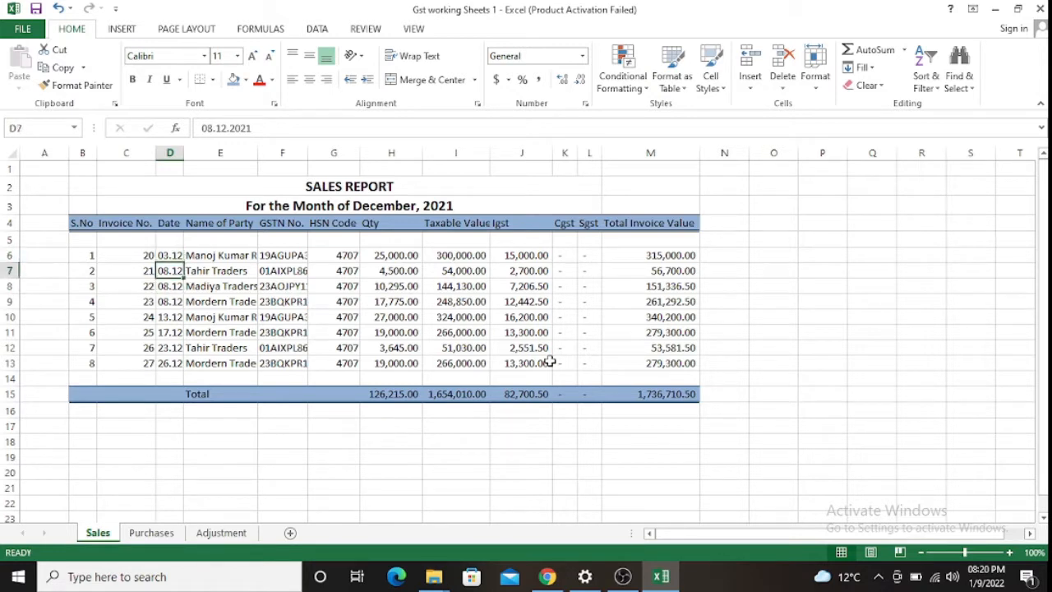
key("Up")
key("Up")
key("Up")
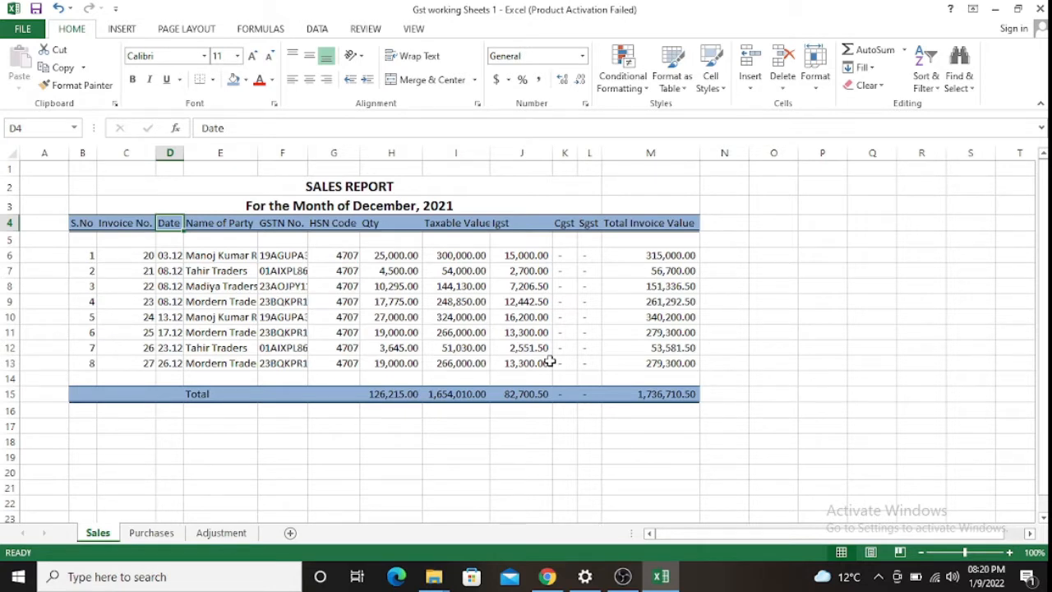
key("Down")
key("Down")
key("Down")
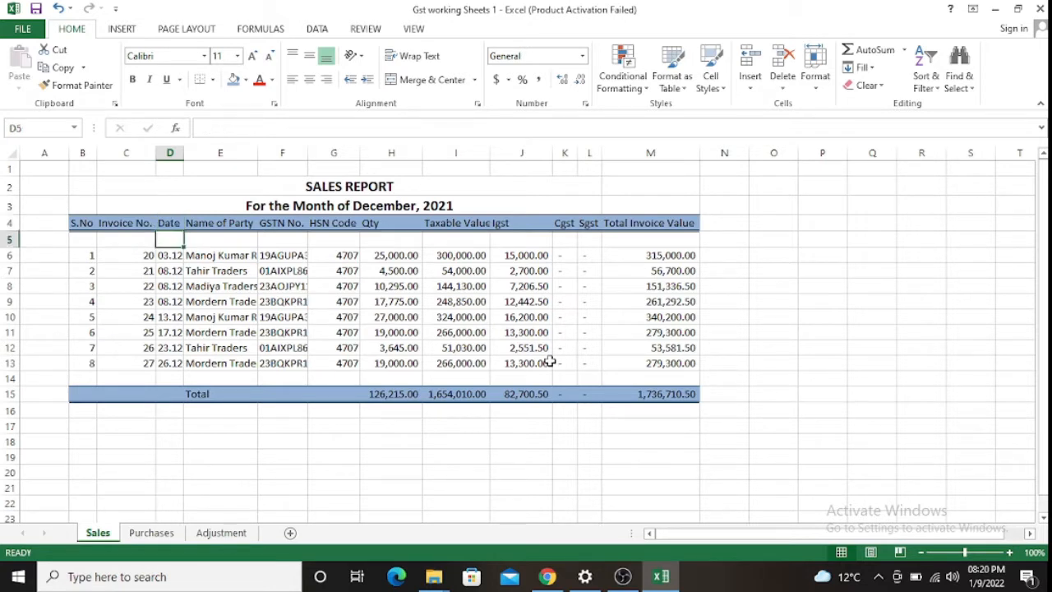
key("Up")
key("Up")
key("Up")
key("Down")
key("Down")
key("Down")
key("Down")
key("Down")
key("Down")
key("Down")
key("Down")
key("Down")
key("Right")
key("Right")
key("Right")
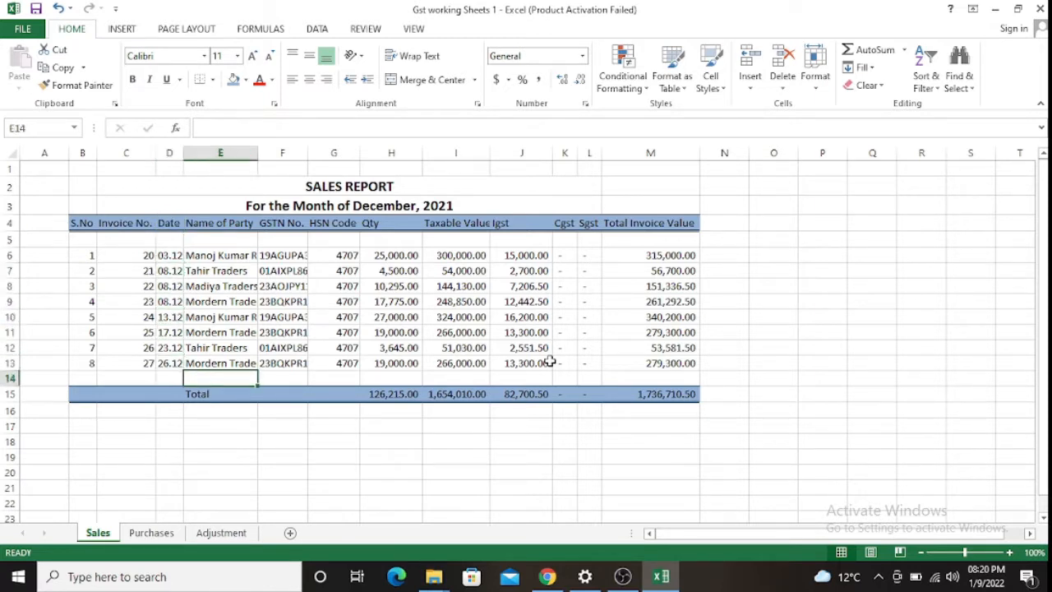
key("Up")
key("Up")
key("Up")
key("Up")
key("Right")
key("Right")
key("Right")
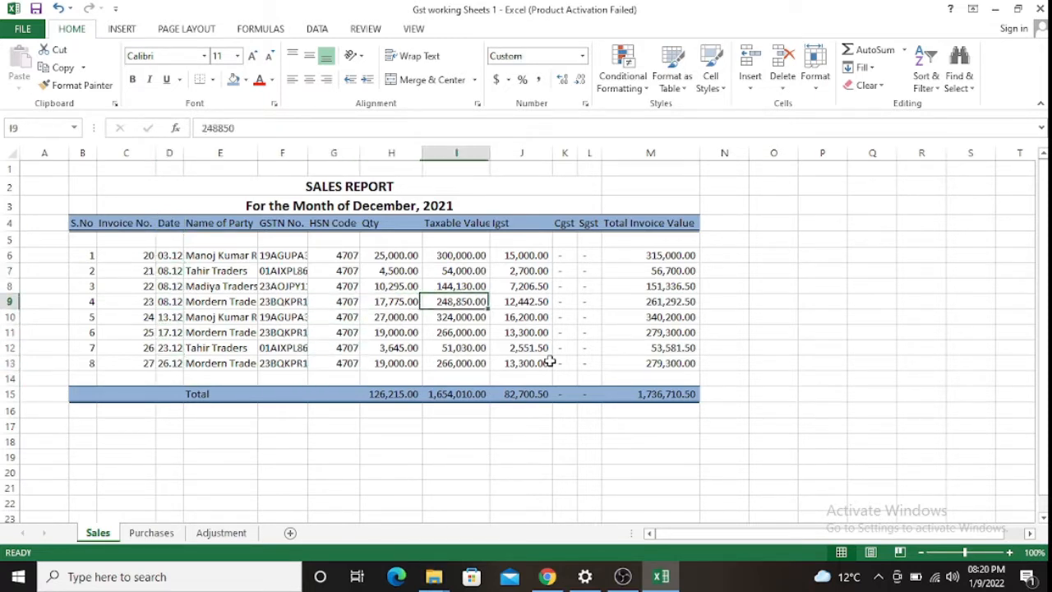
key("Up")
key("Up")
key("Down")
key("Down")
key("Down")
key("Down")
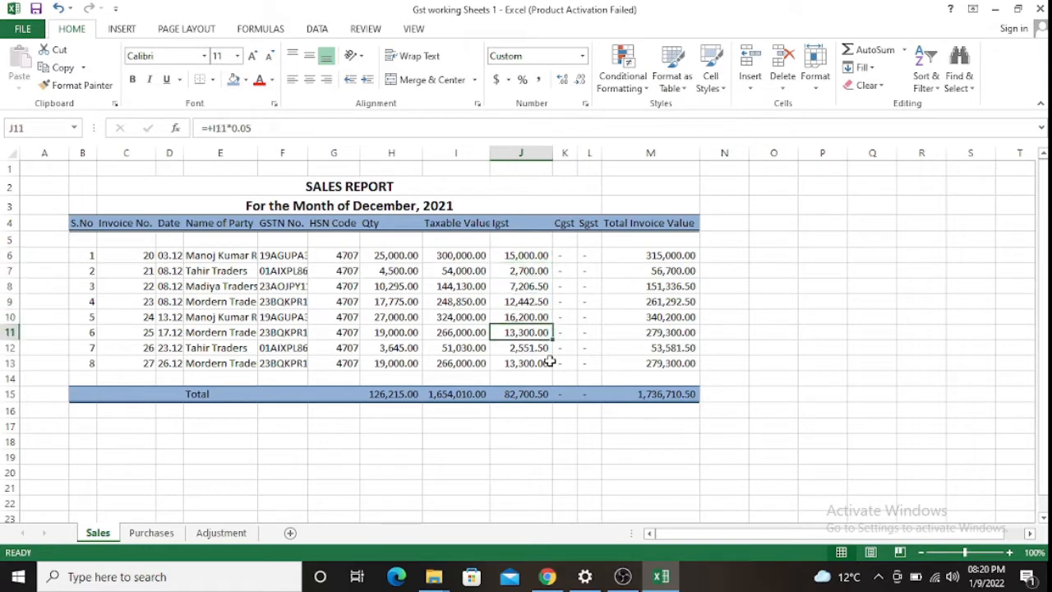
- Check the Purchases sheet and the Adjustment sheet's net GST of 34,424.25, then return to Sales
left_click(152, 534)
left_click(230, 533)
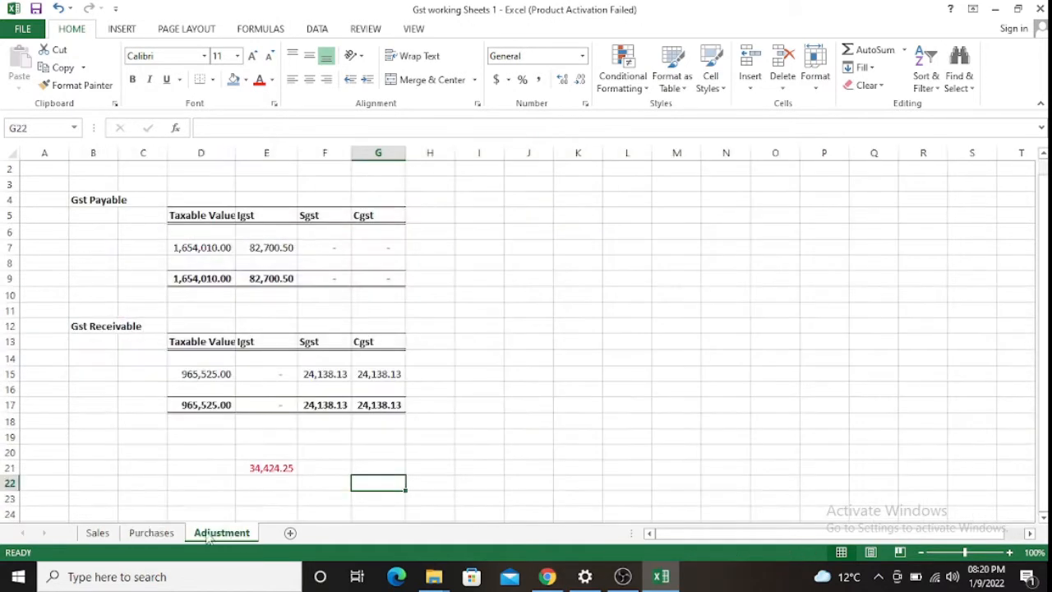
left_click(271, 467)
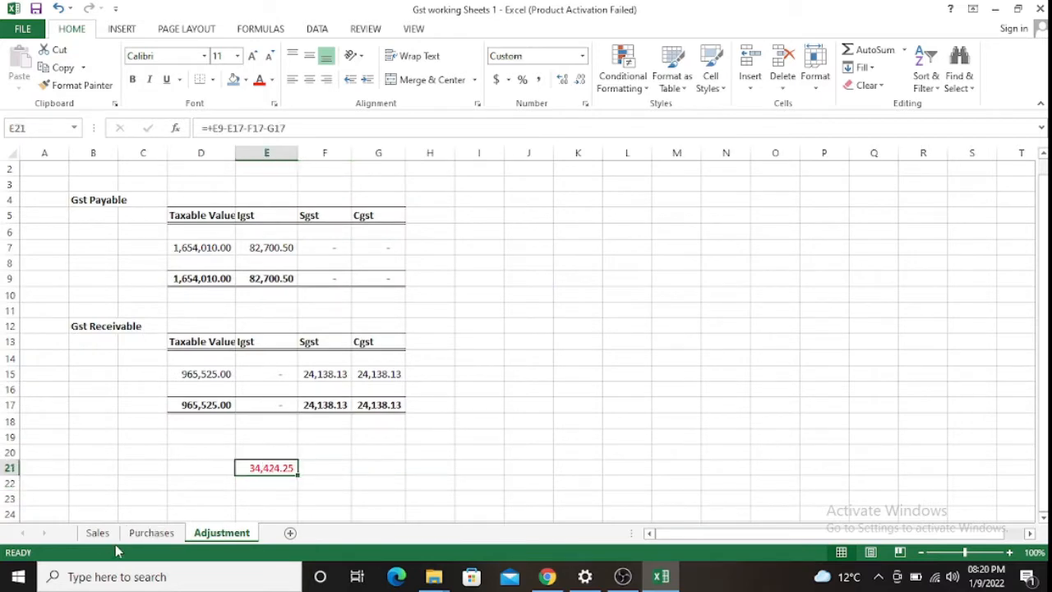
left_click(97, 533)
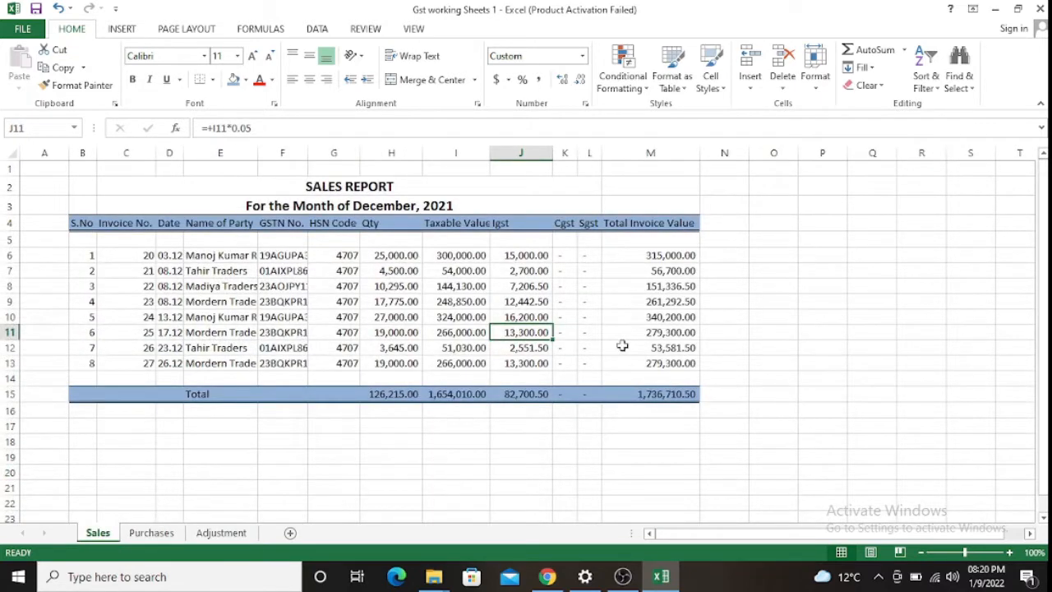
- Review invoice 25's party name and the first invoice's date and number
key("Left")
key("Left")
key("Left")
key("Left")
key("Left")
key("Left")
key("Left")
key("Left")
key("Right")
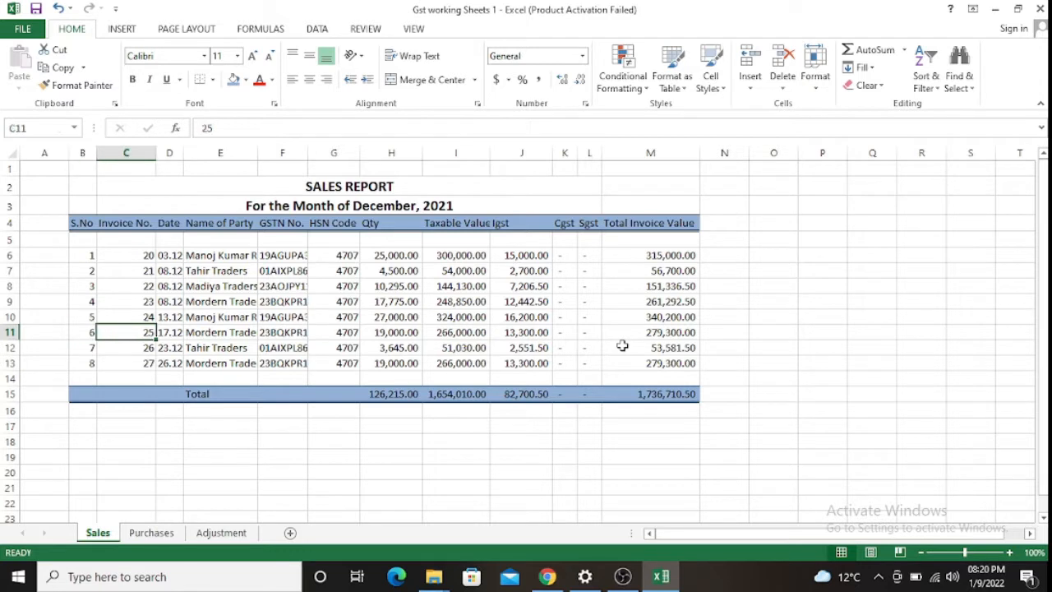
key("Right")
key("Right")
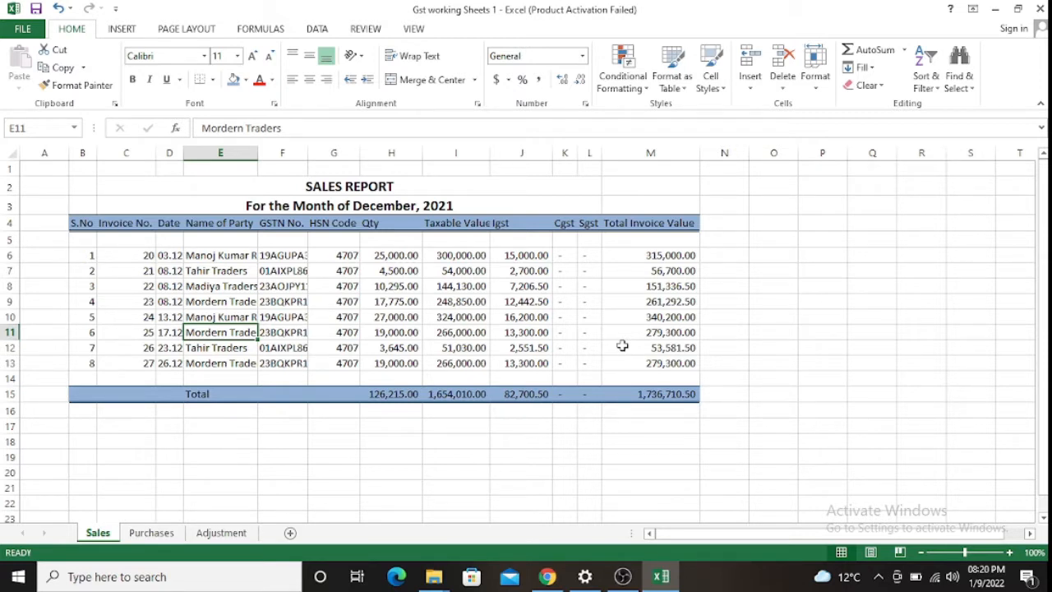
key("Up")
key("Up")
key("Up")
key("Up")
key("Up")
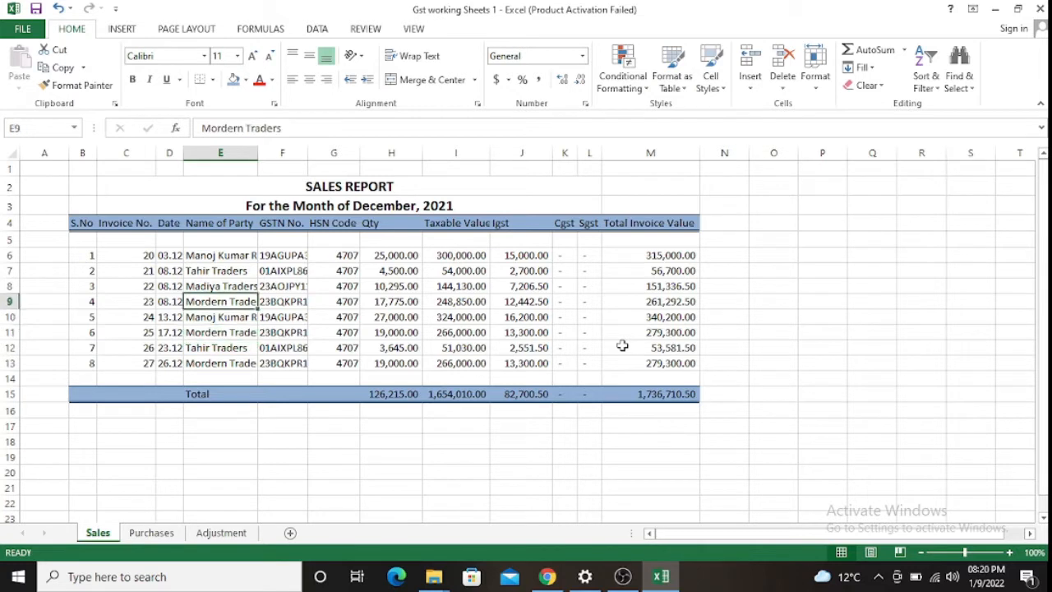
key("Left")
key("Left")
key("Left")
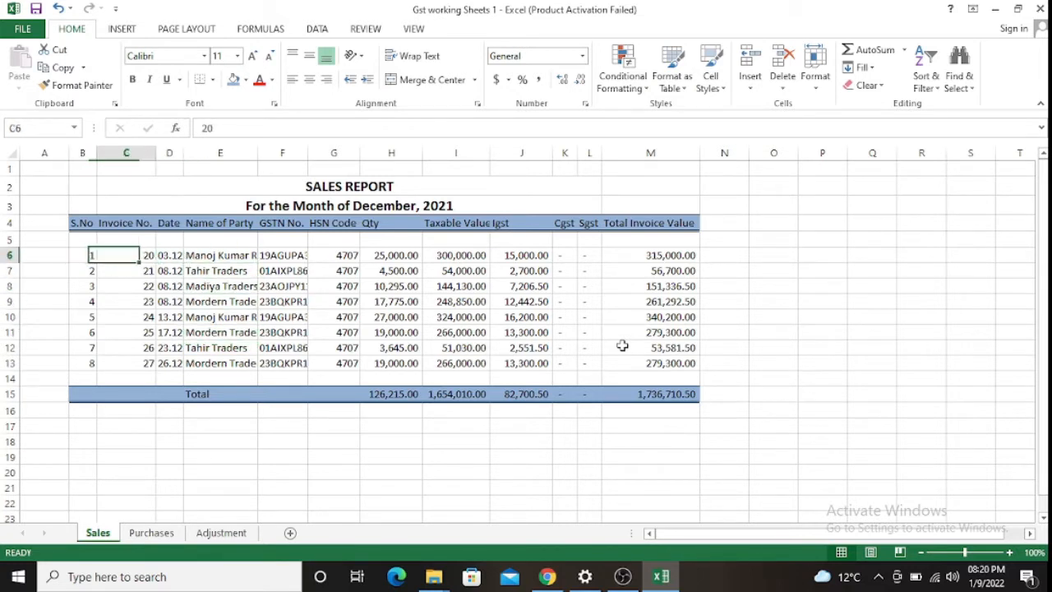
key("Right")
key("Right")
key("Right")
key("Right")
key("Right")
key("Right")
key("Left")
key("Left")
key("Left")
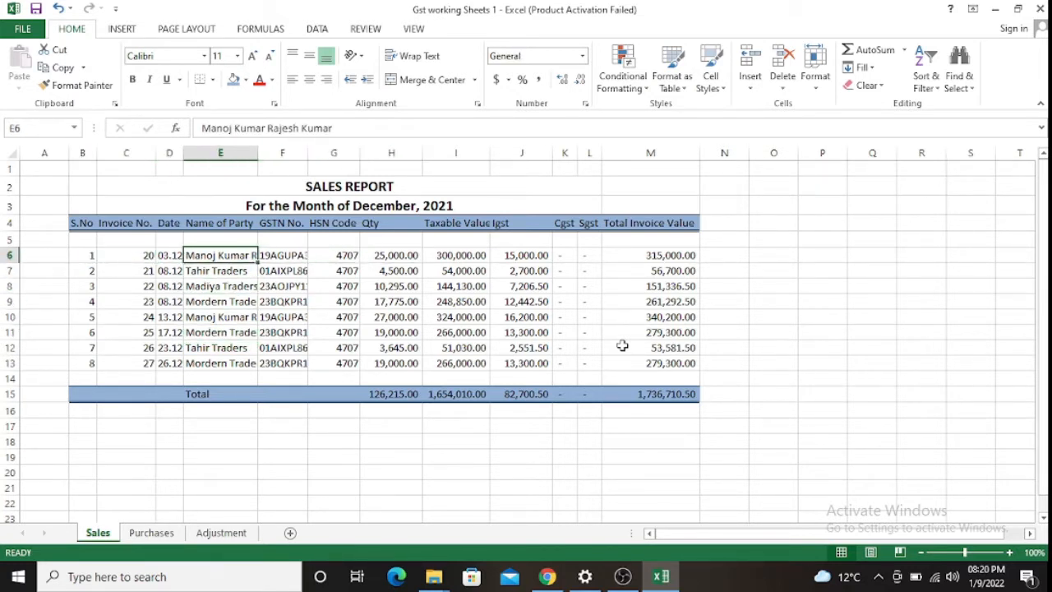
key("Left")
key("Left")
key("Left")
key("Right")
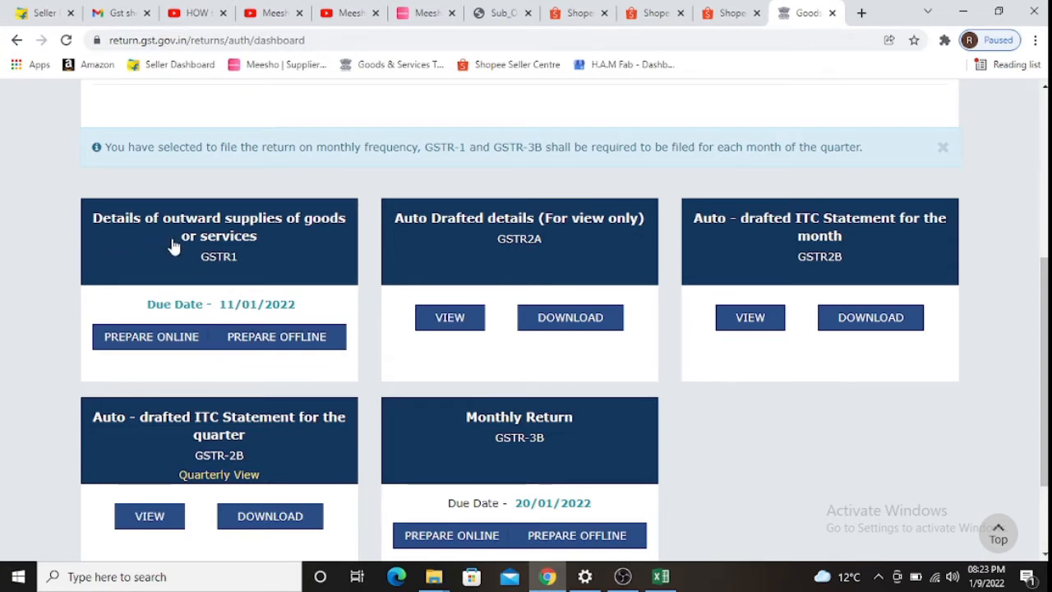
- Start preparing GSTR-1 online and scroll to the record tiles, all showing 0 records
left_click(244, 250)
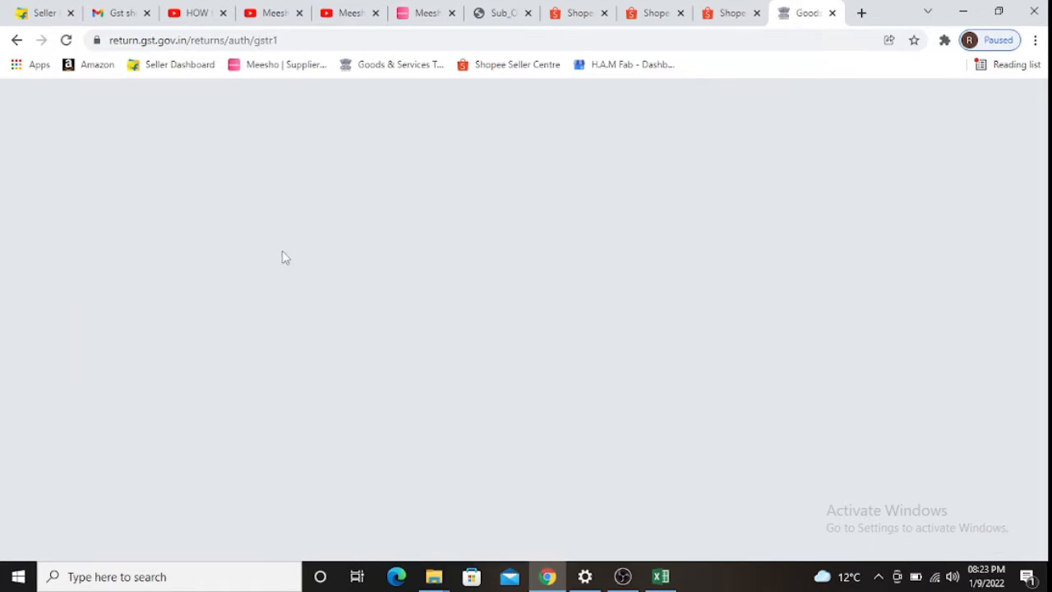
scroll(488, 298, "down", 3)
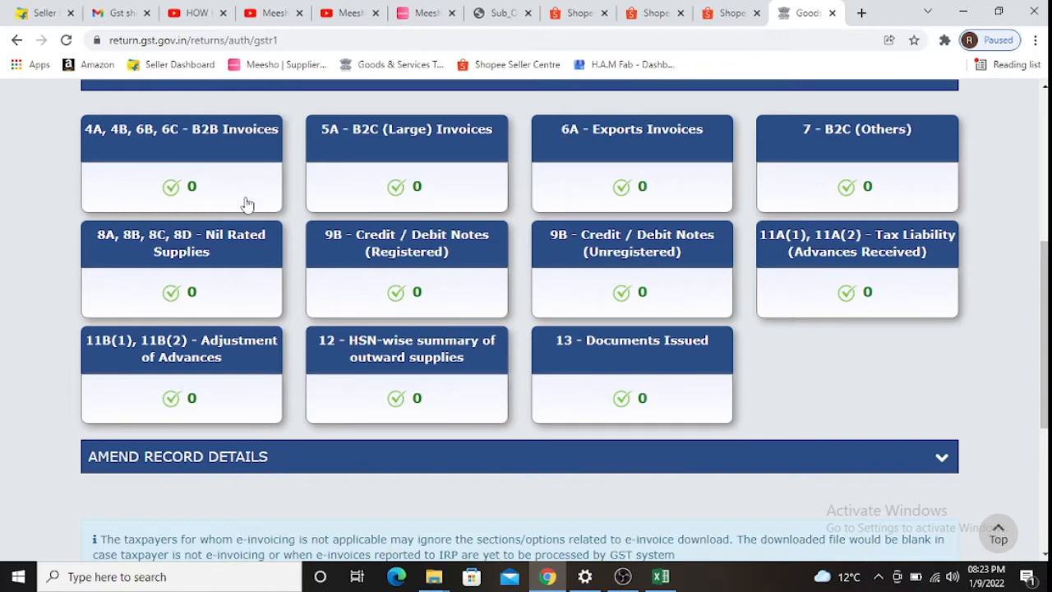
key("alt+Tab")
- Review the buyer GSTINs of the first three sales in the GSTN No. column from F6
left_click(131, 254)
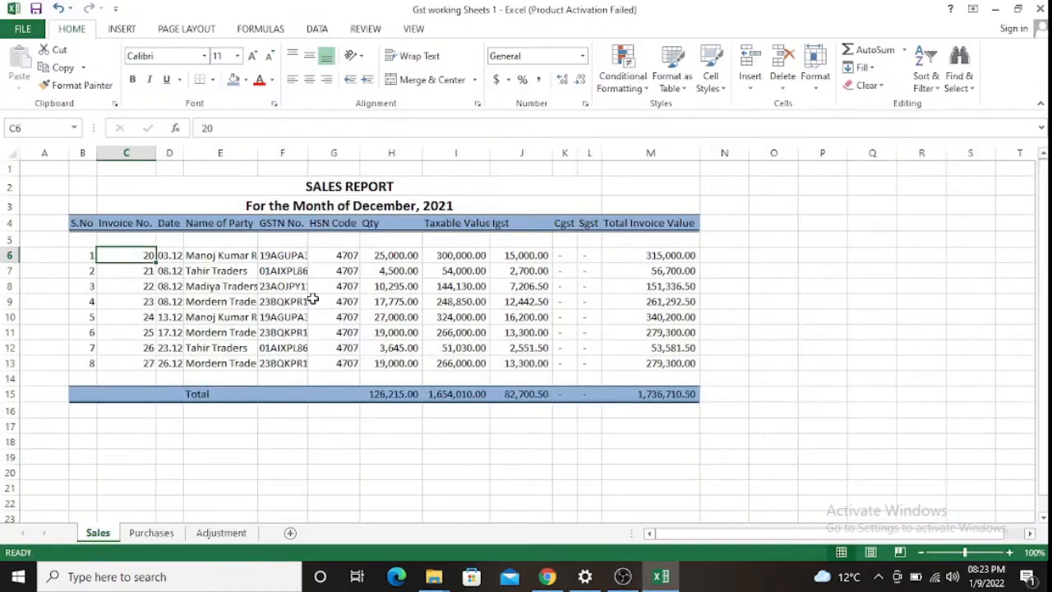
left_click(292, 255)
key("Down")
key("Down")
key("Down")
key("Down")
key("Down")
key("Down")
key("Down")
key("Down")
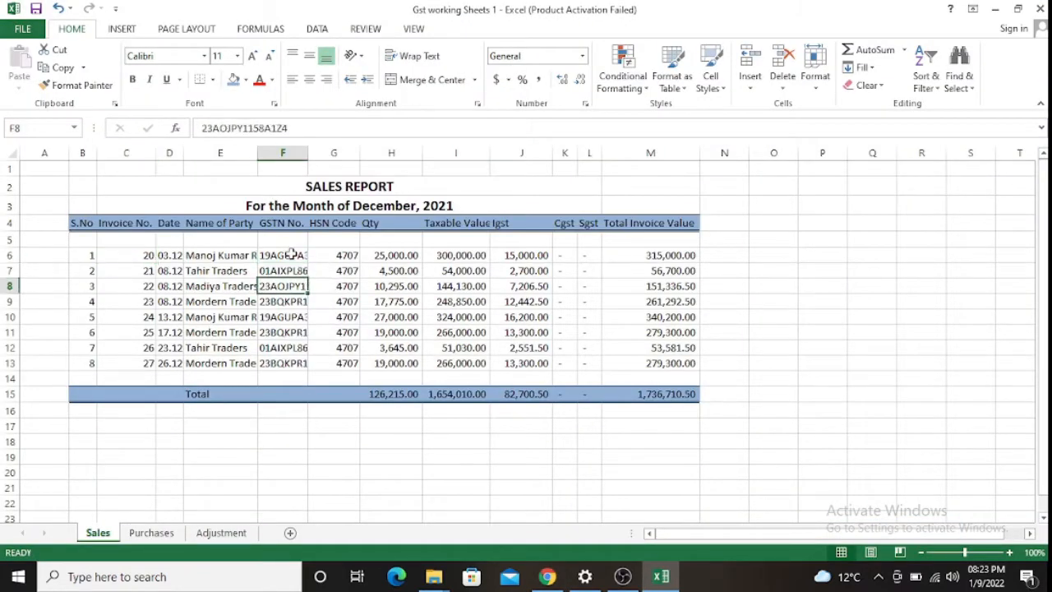
key("Up")
key("Up")
key("Up")
key("Up")
key("Up")
key("Up")
key("Up")
key("Up")
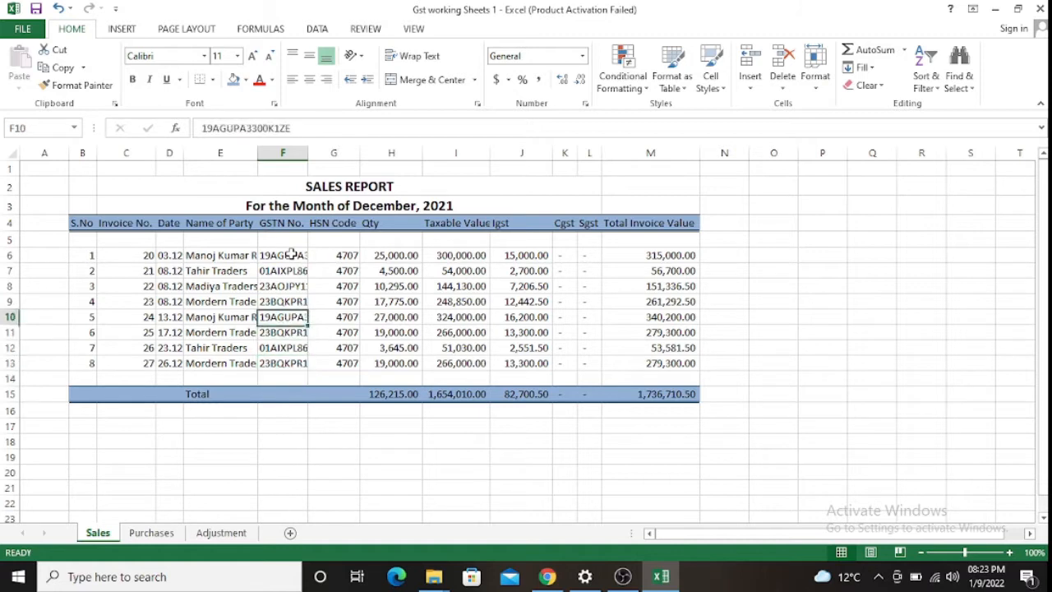
key("Down")
key("Down")
key("Down")
key("Down")
key("Down")
key("Down")
key("Down")
key("Up")
key("Up")
key("Up")
key("Up")
key("Up")
key("Up")
key("Up")
key("Up")
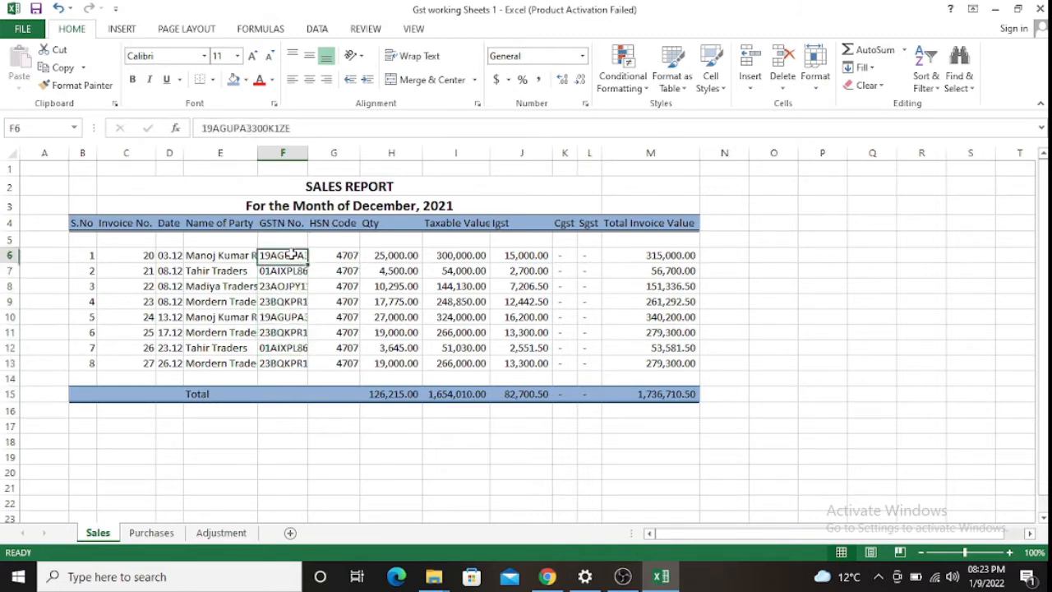
key("Down")
key("Down")
key("Down")
key("alt+Tab")
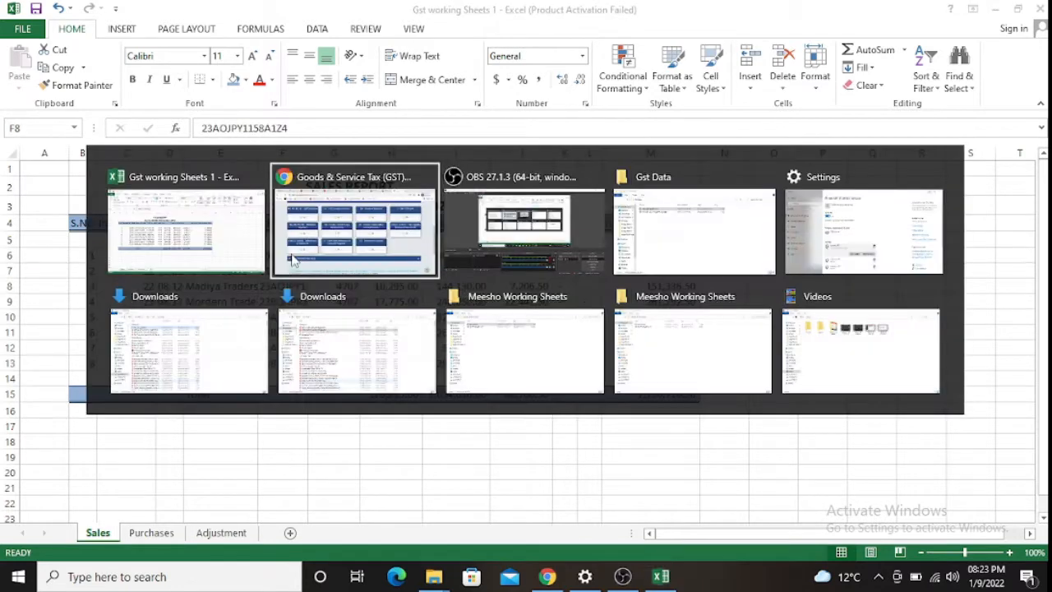
scroll(191, 180, "up", 2)
scroll(187, 191, "down", 2)
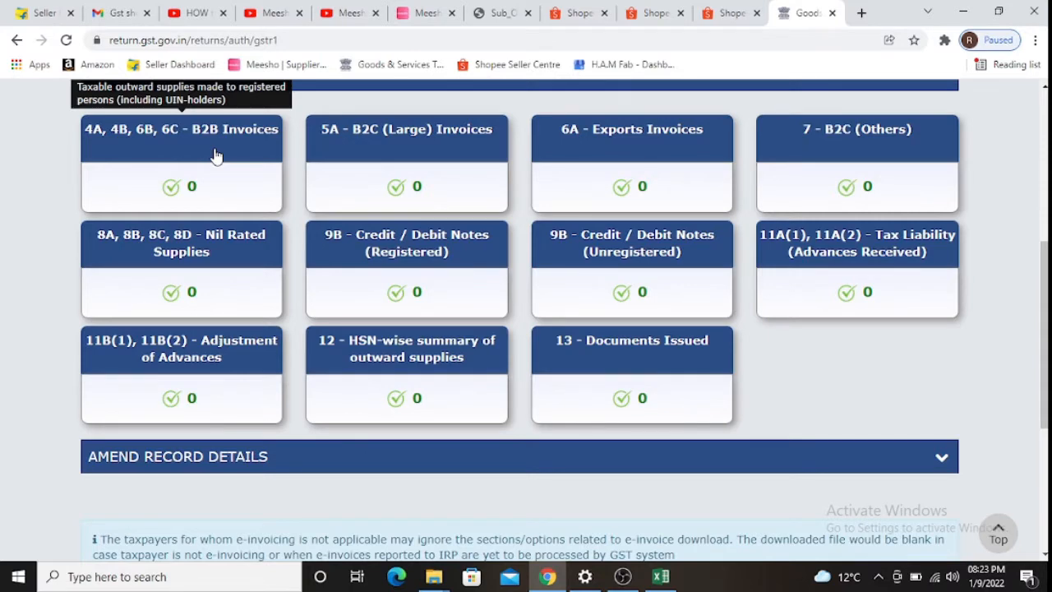
scroll(215, 156, "up", 2)
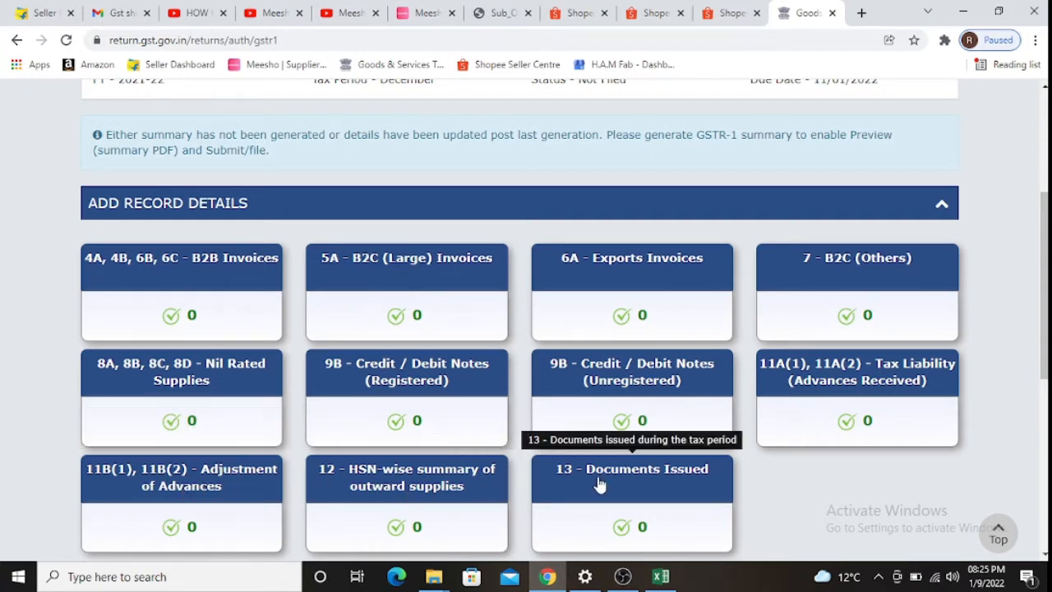
scroll(599, 483, "down", 2)
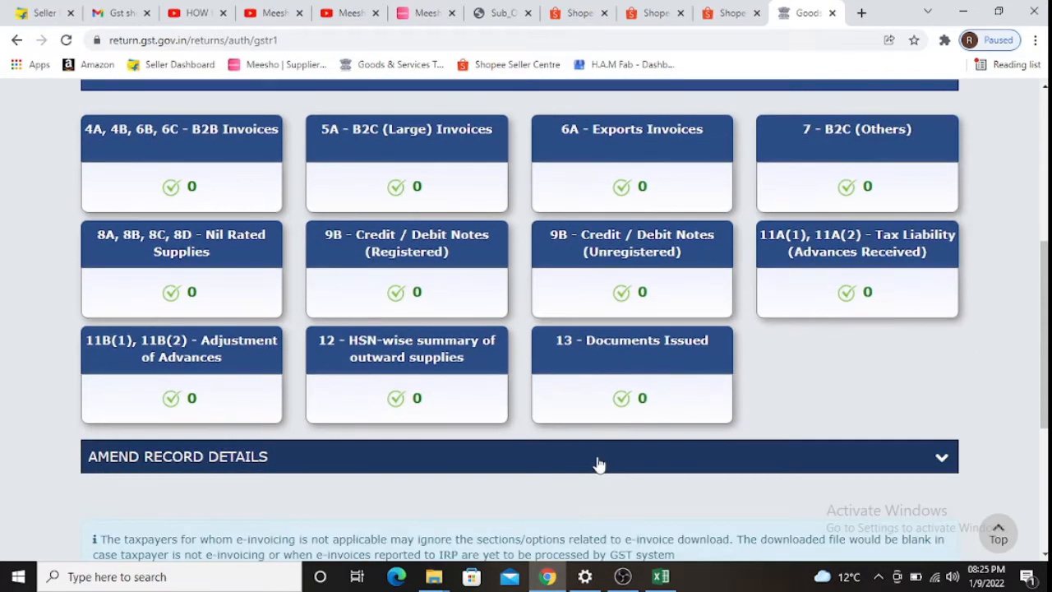
scroll(599, 464, "up", 2)
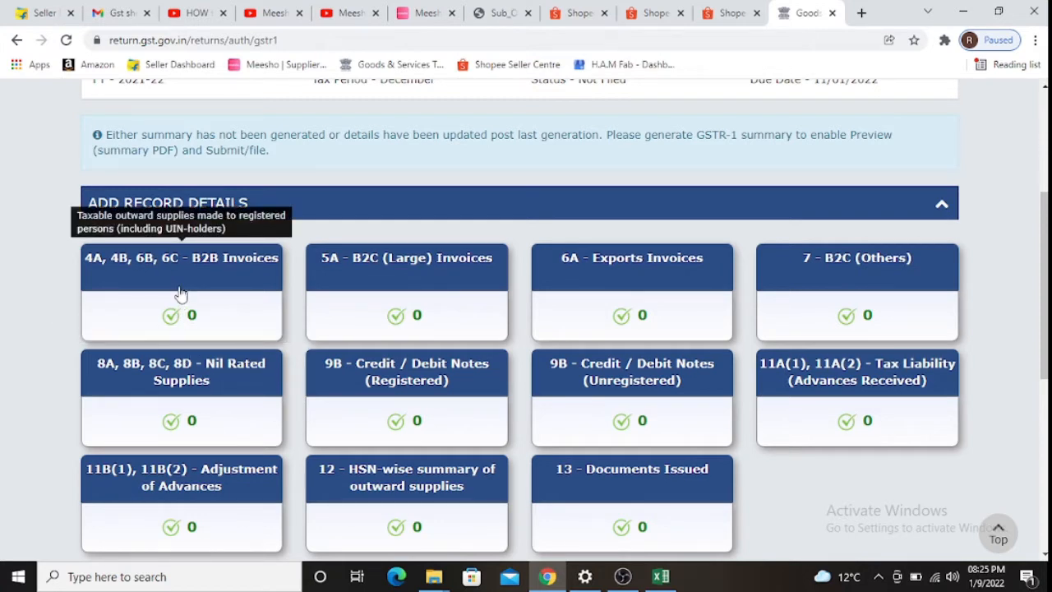
- Recheck the GSTN No. column, then open the portal's 4A, 4B, 6B, 6C - B2B Invoices section
key("alt+Tab")
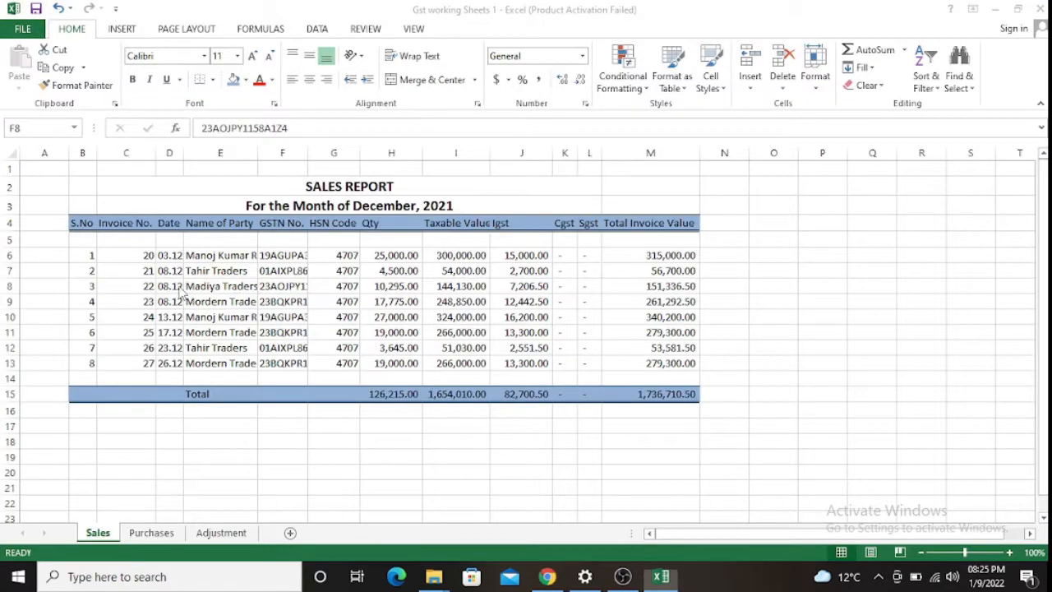
key("Up")
key("Up")
key("Up")
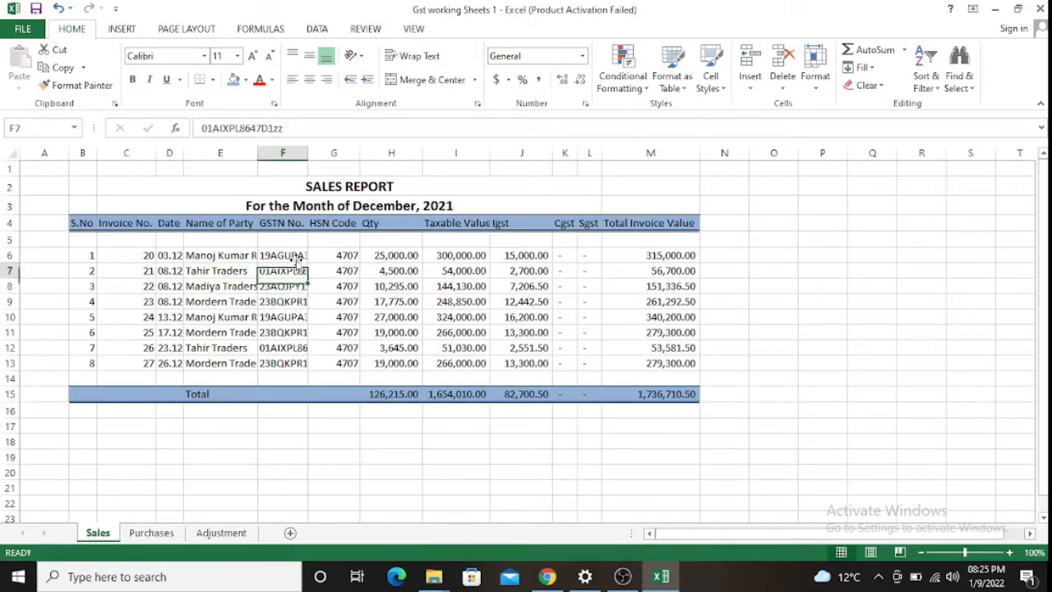
key("Down")
key("Down")
key("Down")
key("Down")
key("Down")
key("Down")
key("Down")
key("Down")
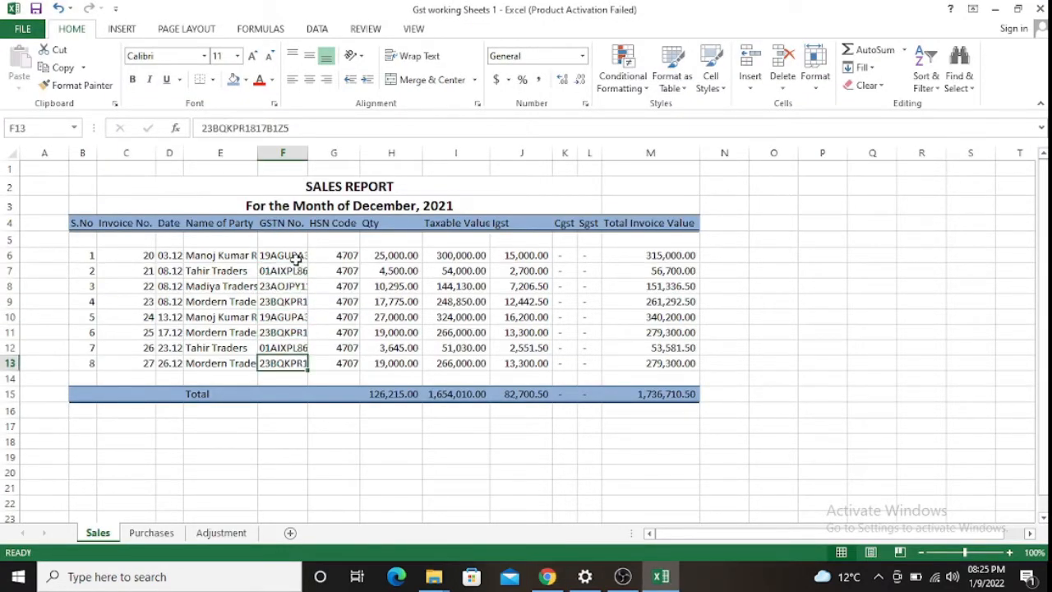
key("alt+Tab")
left_click(225, 283)
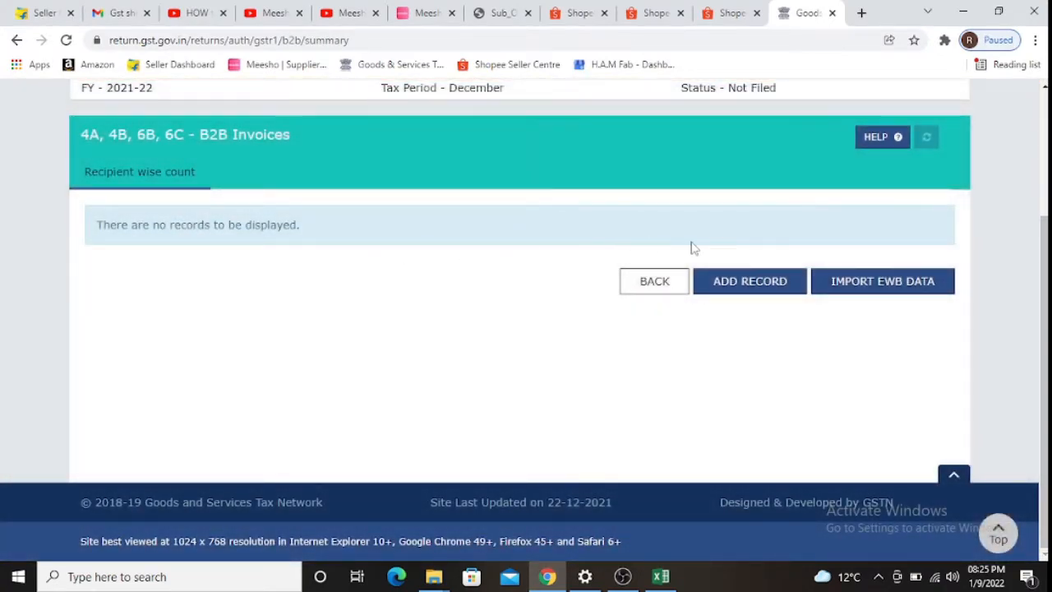
- Add a new B2B record with the first sale's GSTIN copied from F6 as recipient
left_click(747, 280)
scroll(191, 288, "down", 3)
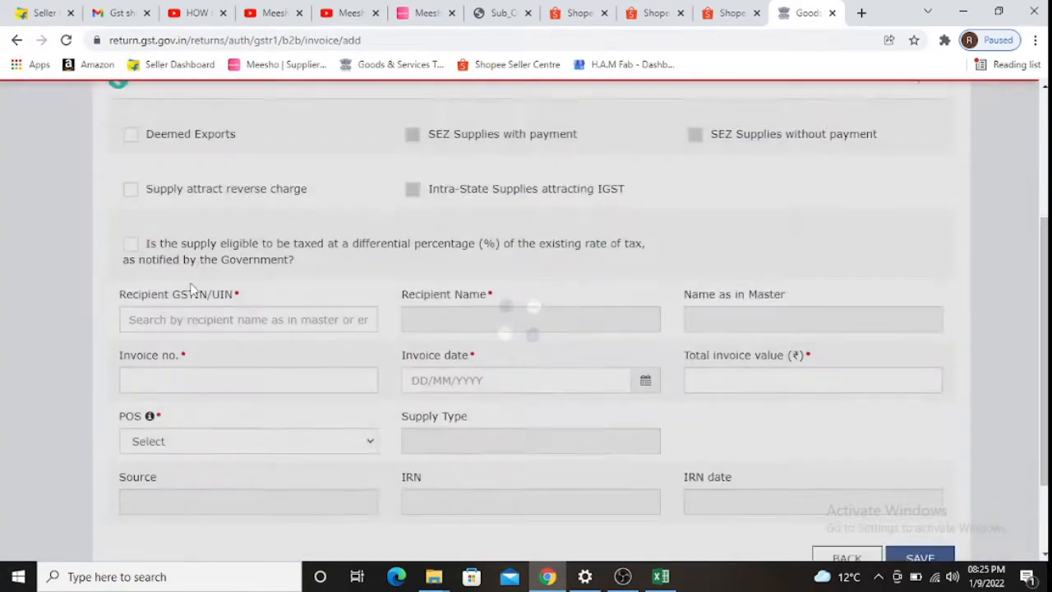
key("alt+Tab")
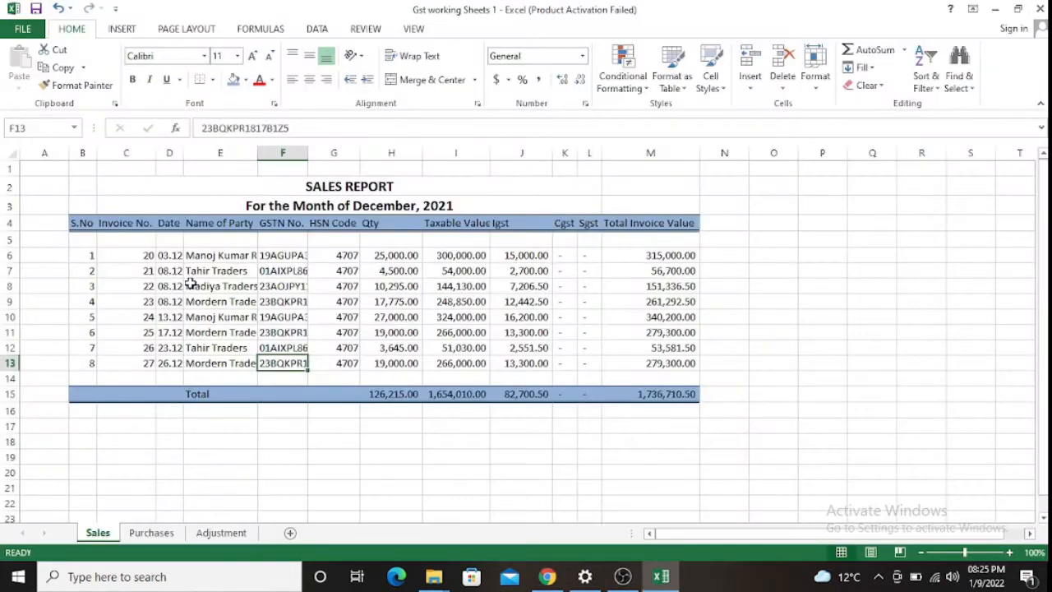
key("Up")
key("Up")
key("Up")
key("Up")
key("Up")
key("Up")
key("Up")
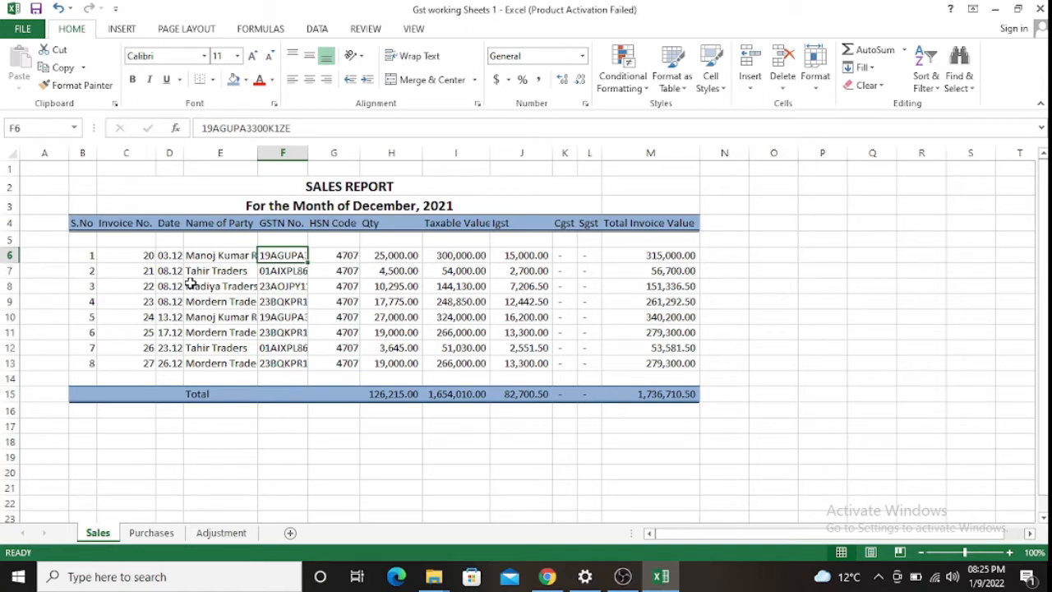
key("ctrl+c")
key("alt+Tab")
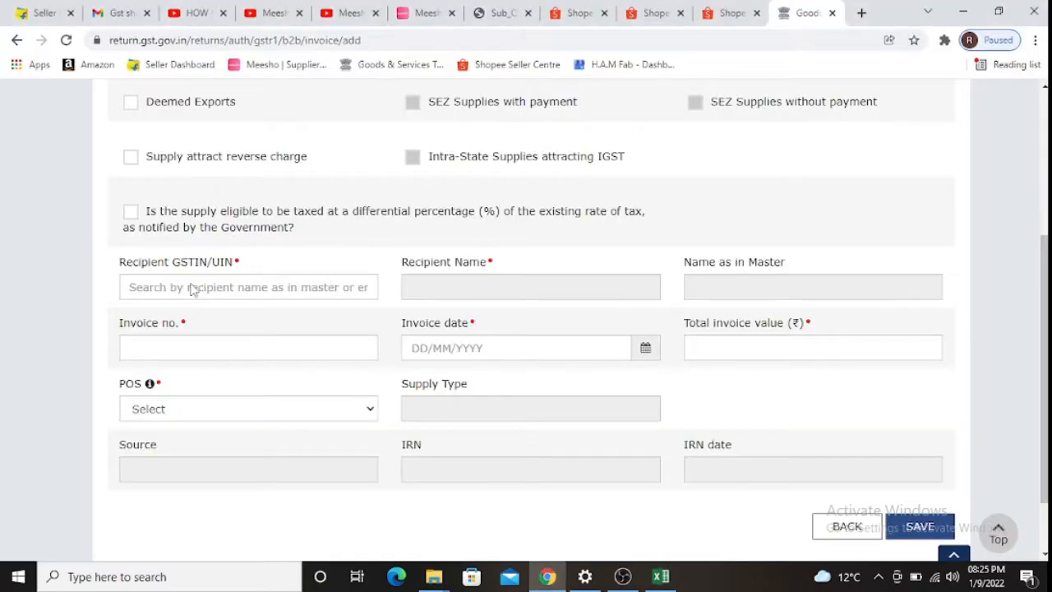
left_click(187, 297)
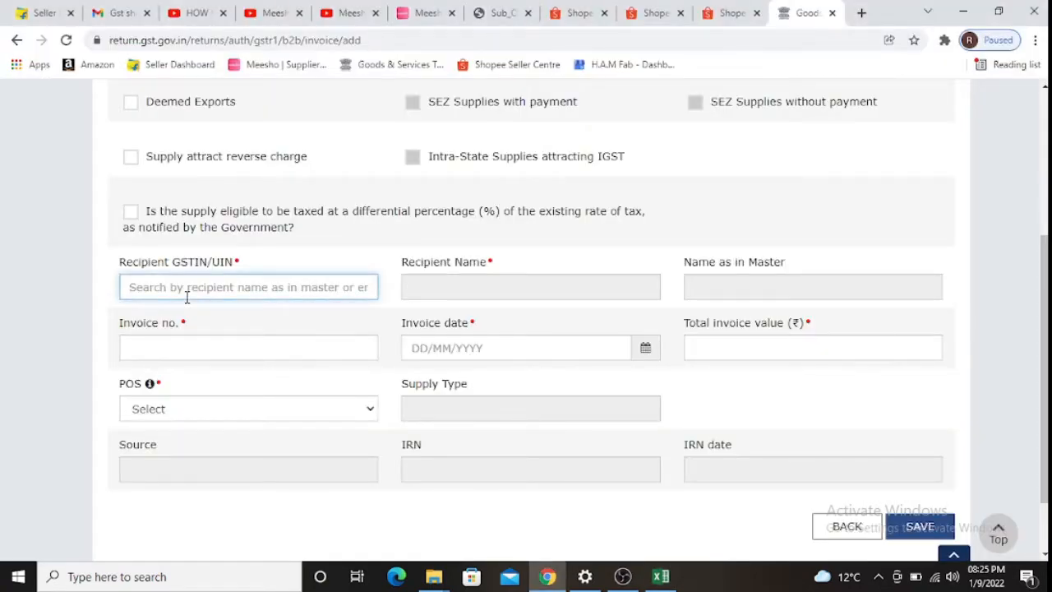
key("ctrl+v")
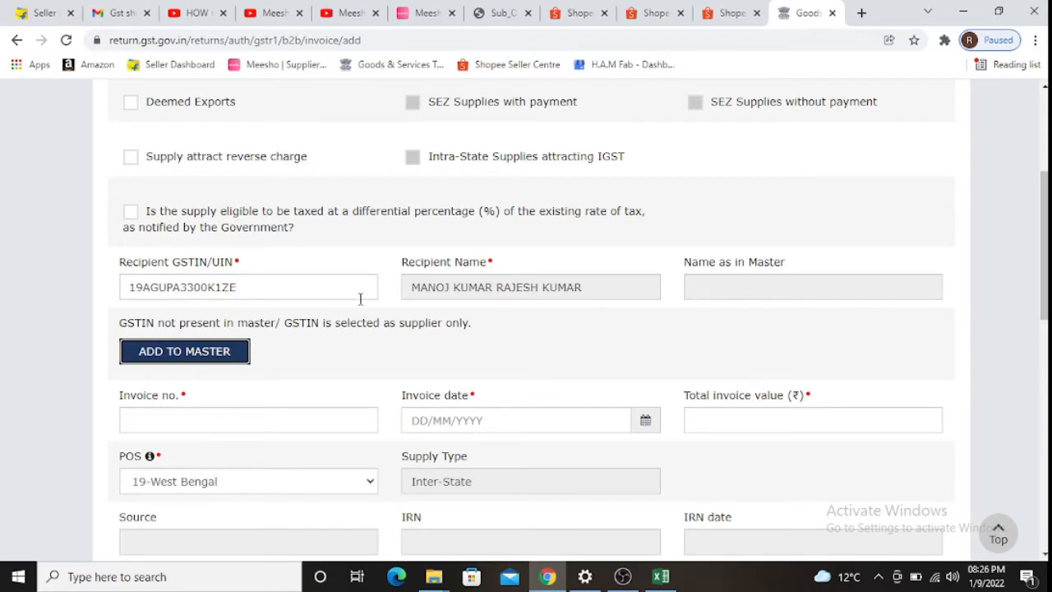
key("Tab")
- Enter invoice number 20 and invoice date 03/12/2021 from row 6
key("alt+Tab")
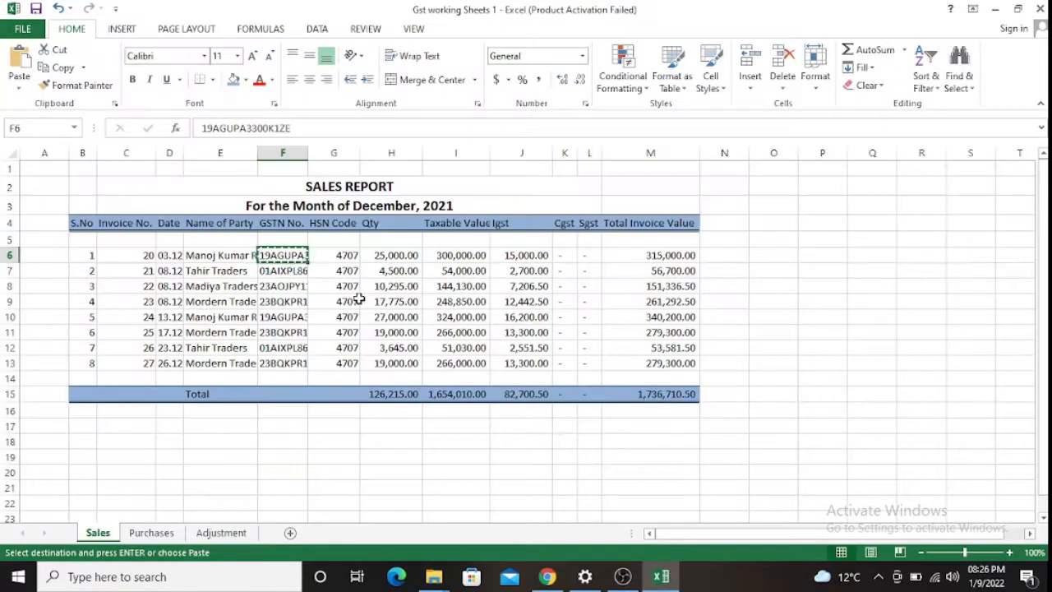
key("Left")
key("Left")
key("Left")
key("alt+Tab")
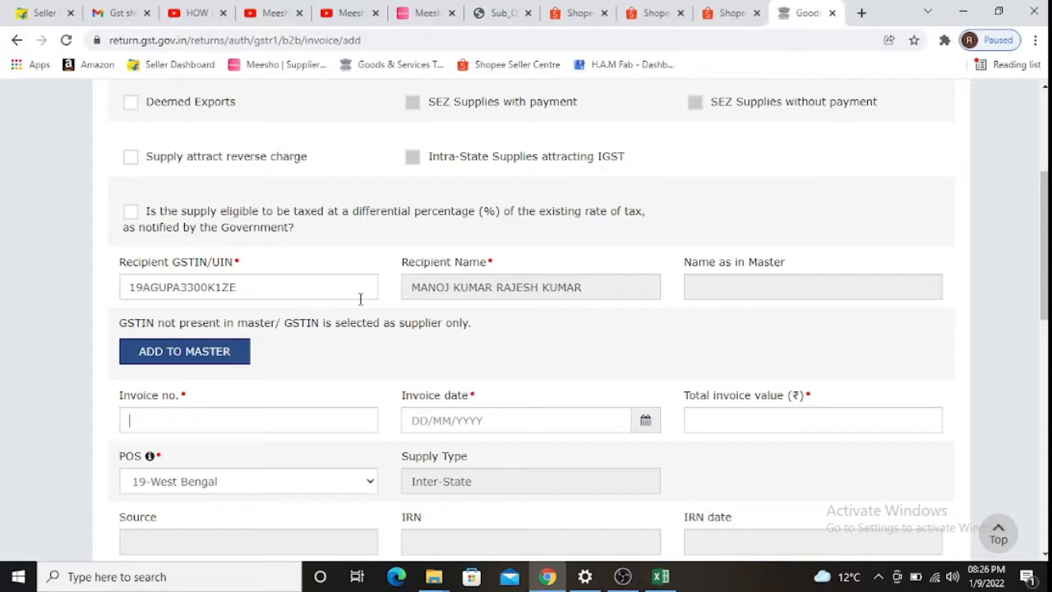
key("Tab")
key("alt+Tab")
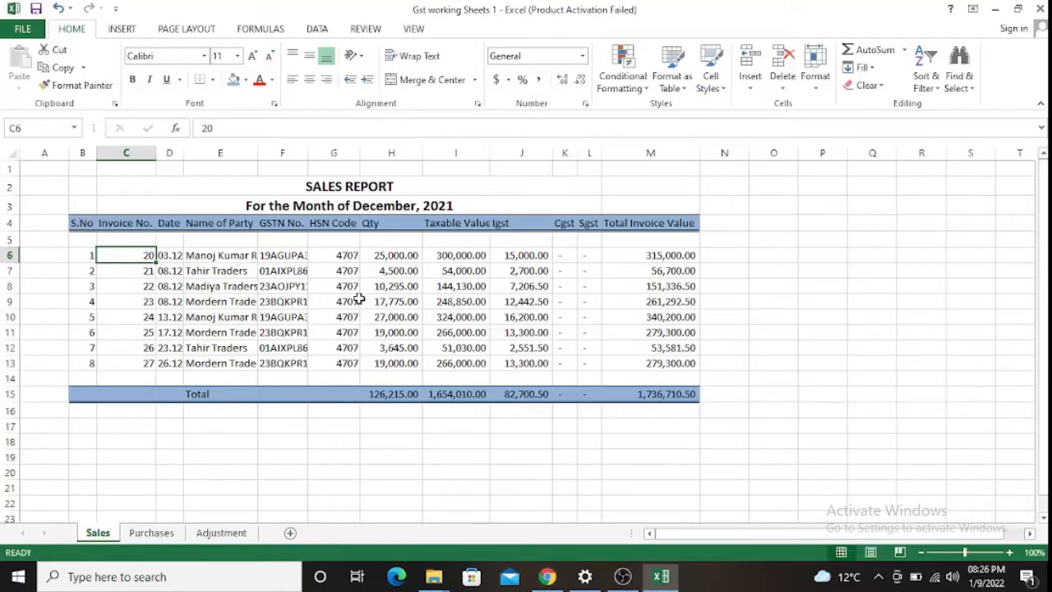
key("Right")
key("alt+Tab")
type("031220")
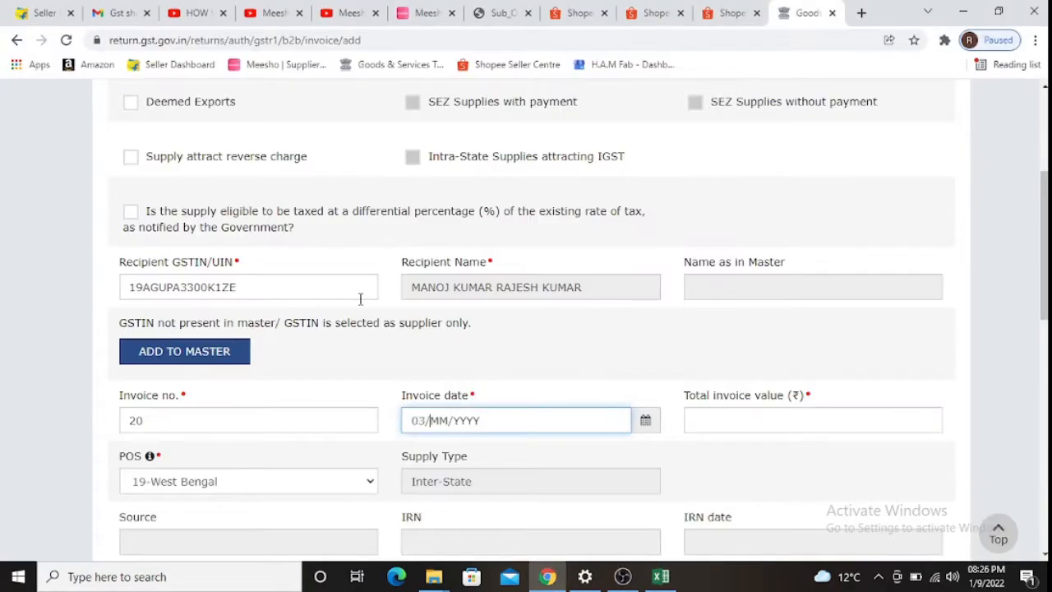
key("alt+Tab")
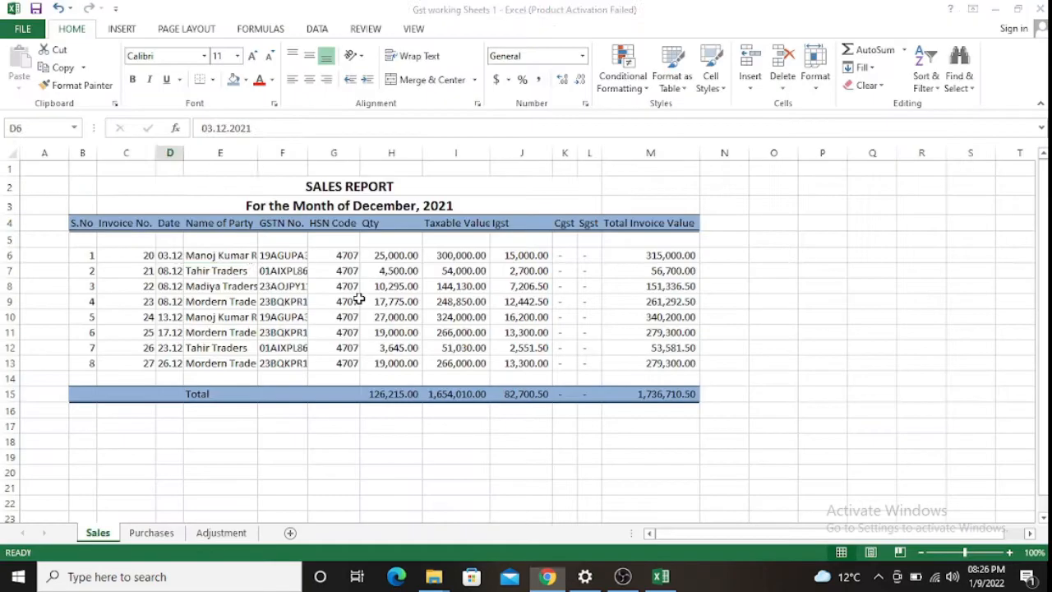
key("Right")
key("Right")
key("Right")
key("Right")
key("Right")
key("Right")
key("Right")
key("Right")
key("Right")
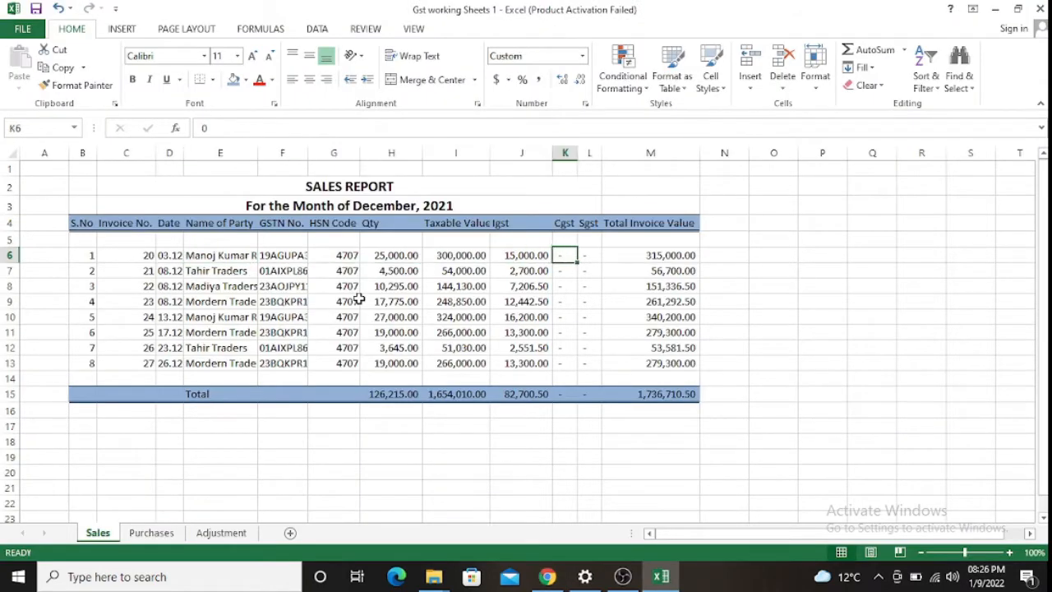
key("alt+Tab")
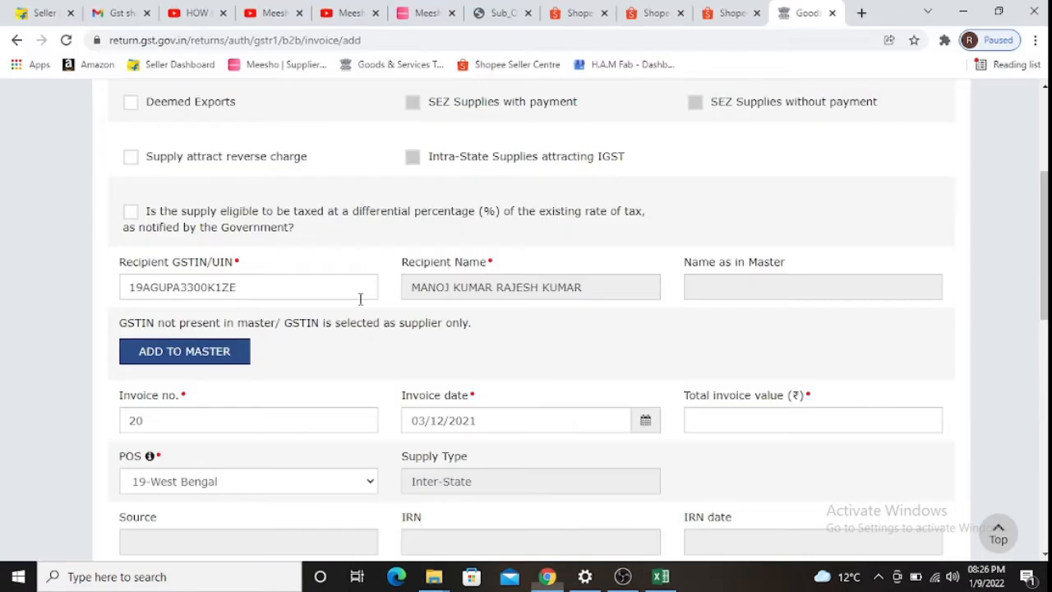
- Enter 31500 as the total invoice value and recheck the first invoice's figures in Excel
type("31500")
key("Tab")
key("Tab")
key("Tab")
key("Tab")
key("Tab")
key("Tab")
key("Tab")
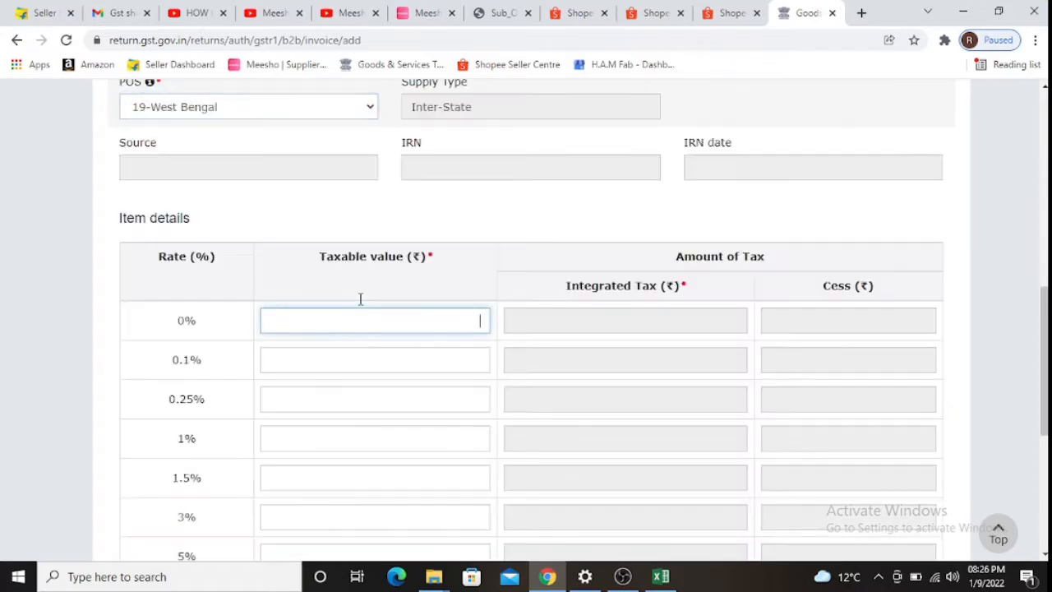
key("Tab")
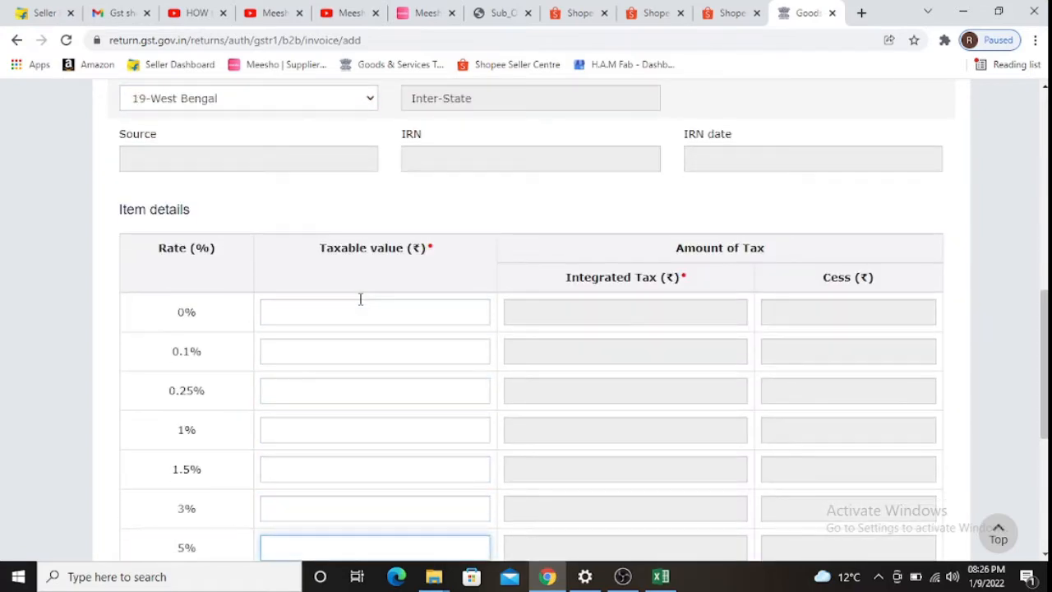
key("alt+Tab")
key("Left")
key("Left")
key("Left")
key("Left")
key("Left")
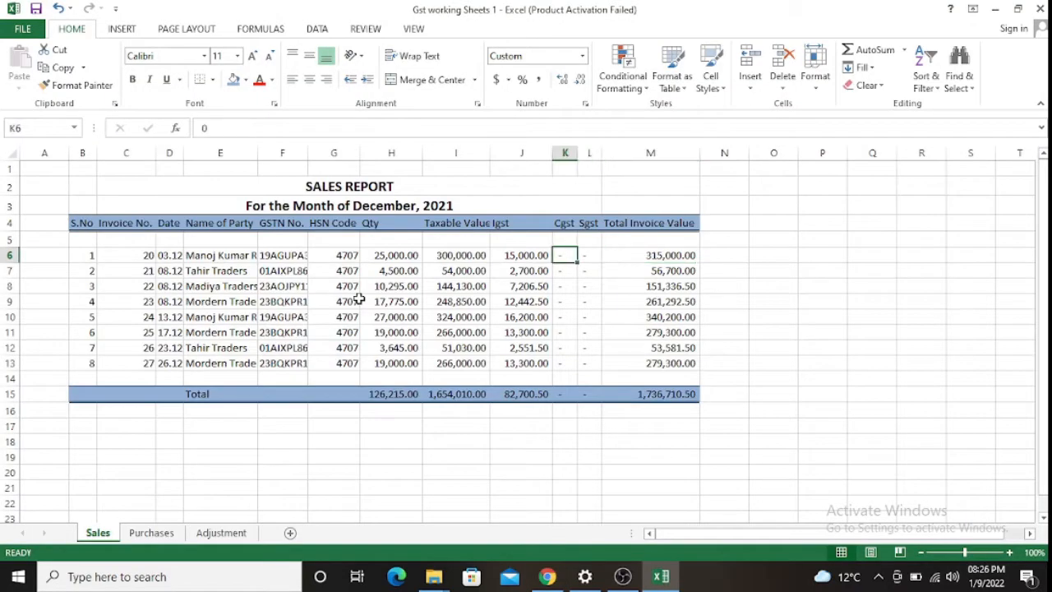
key("Left")
key("Right")
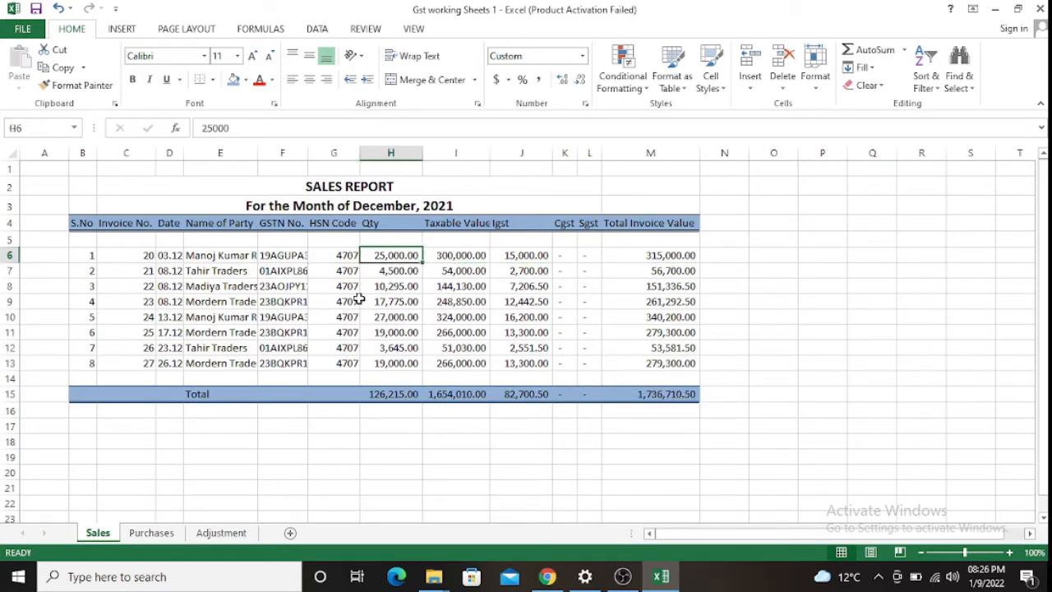
key("Left")
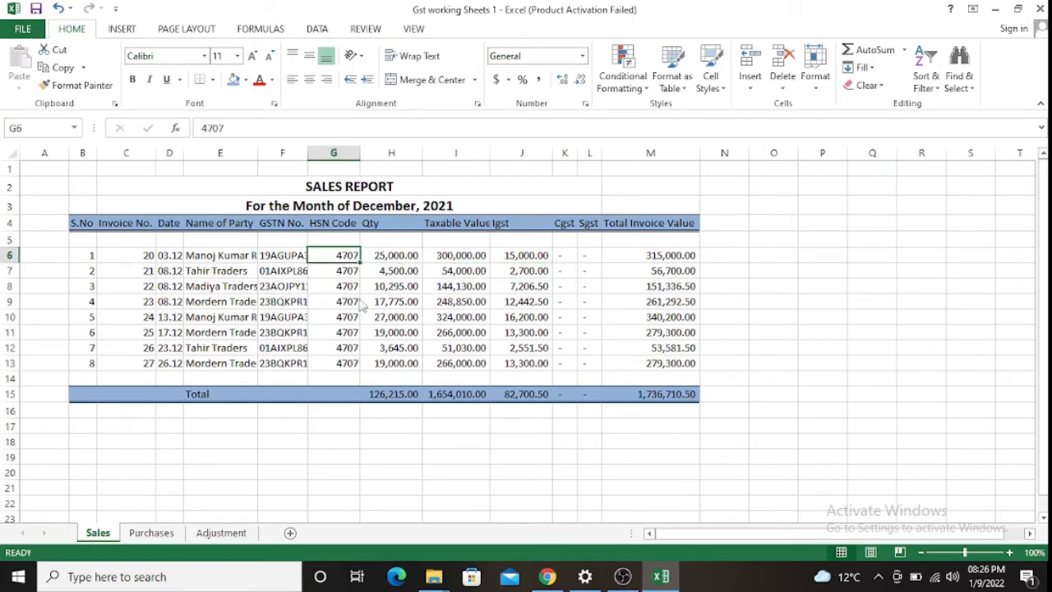
key("alt+Tab")
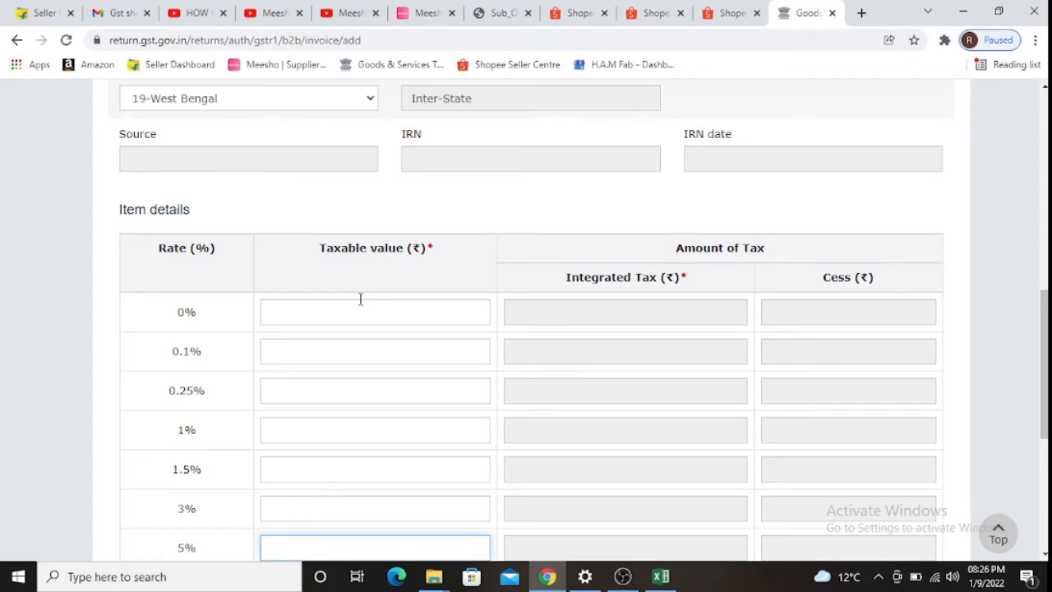
- Set the 5% taxable value to 300000, correcting the mistyped 30,00,000, and save the invoice
scroll(360, 299, "down", 3)
key("alt+Tab")
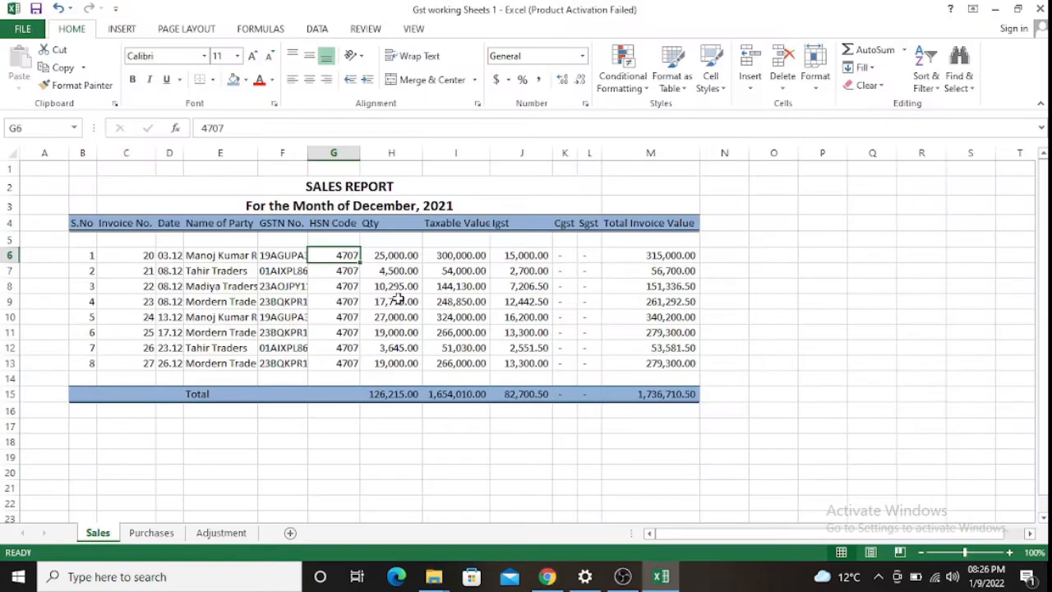
key("Right")
key("Right")
key("alt+Tab")
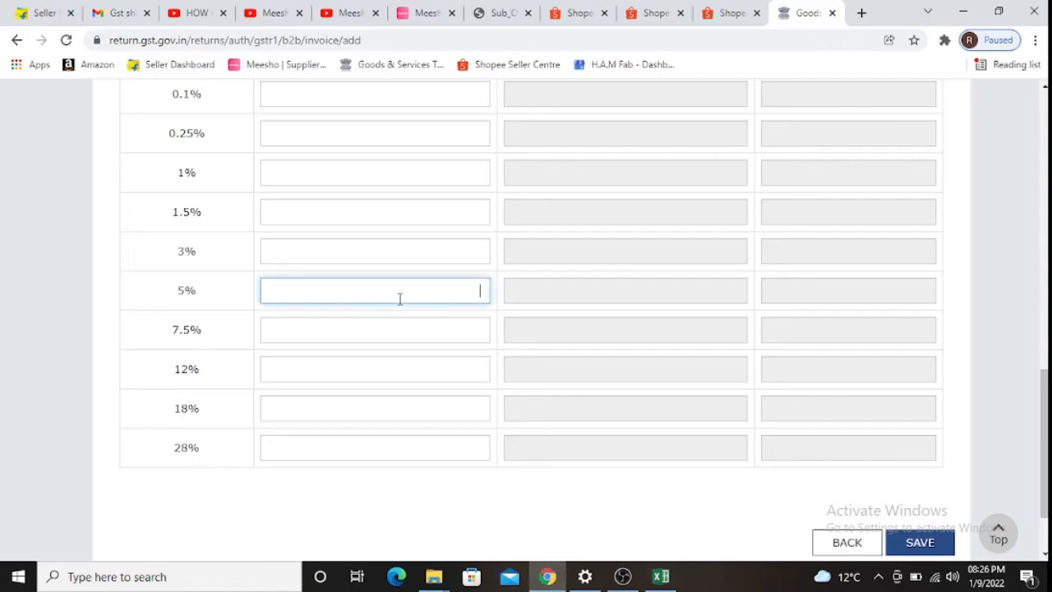
type("30,00,00")
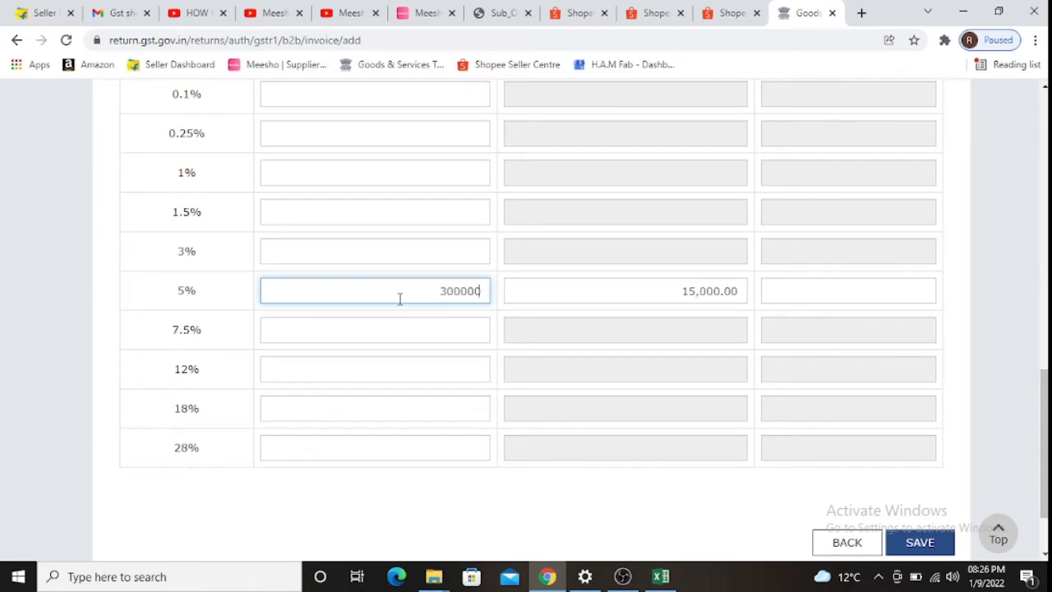
type("0")
key("Tab")
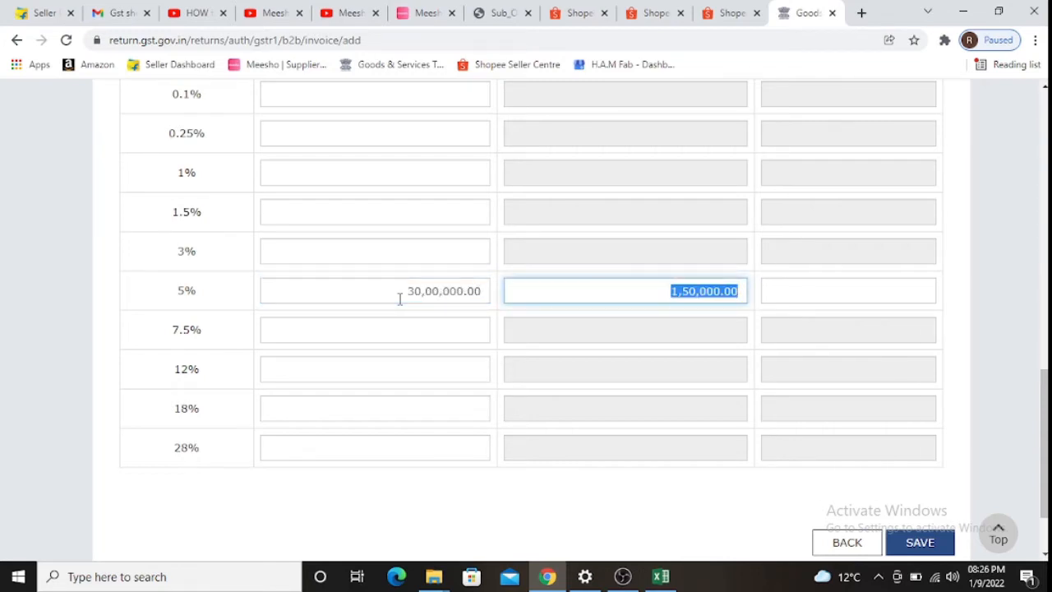
key("shift+Tab")
type("300000")
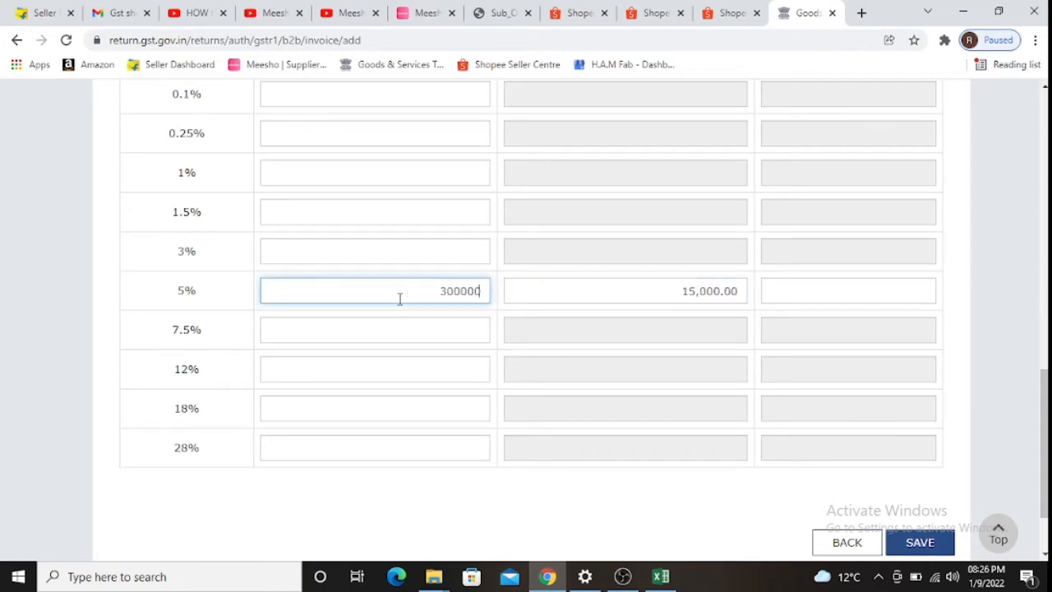
key("Tab")
key("Tab")
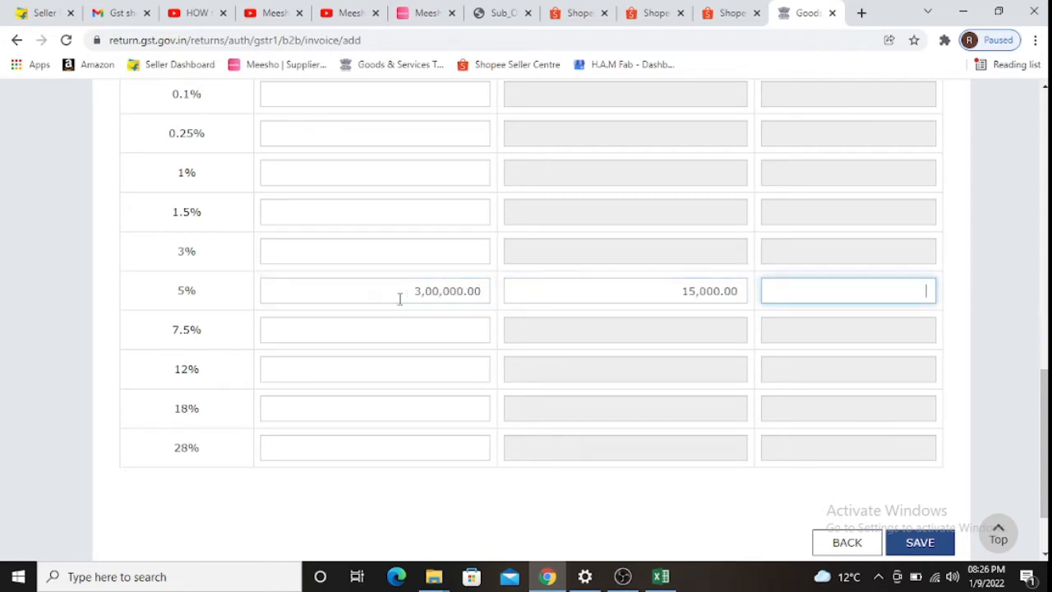
left_click(943, 541)
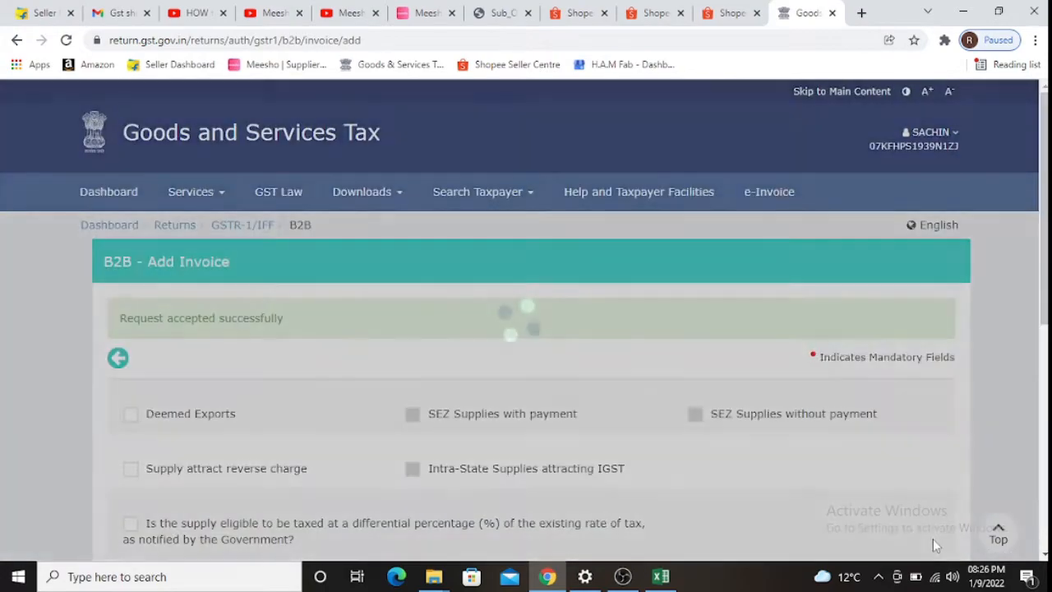
- Fill invoice 20's entire row 6 green in the sales report
scroll(822, 493, "down", 6)
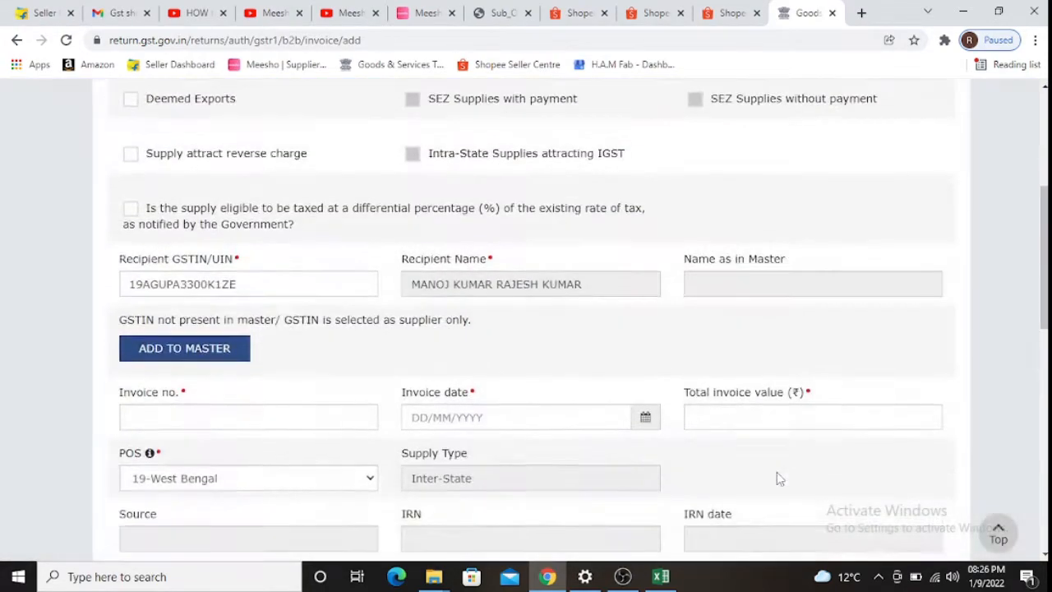
key("alt+Tab")
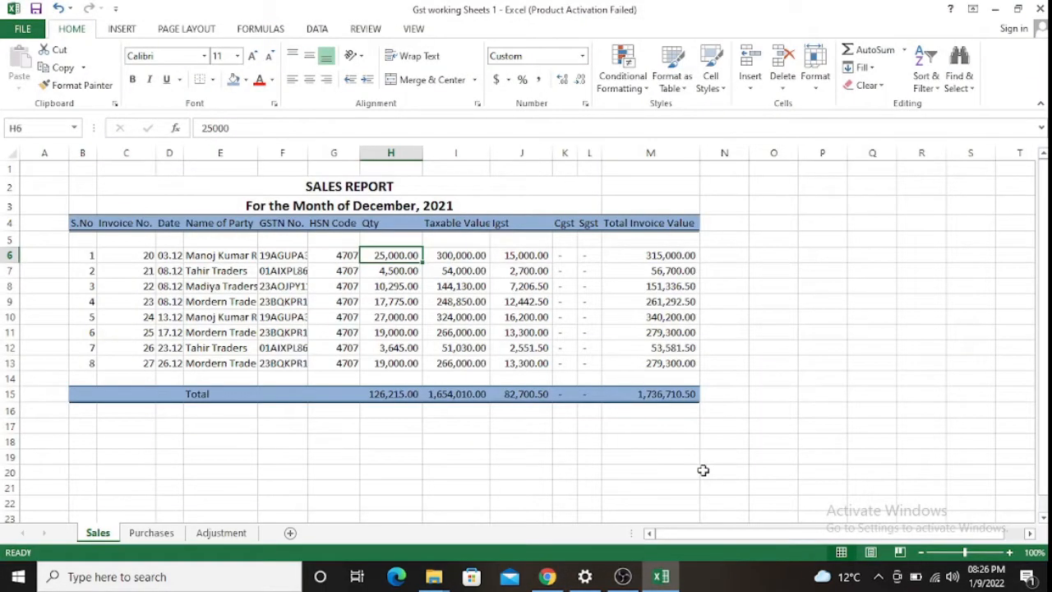
key("shift+space")
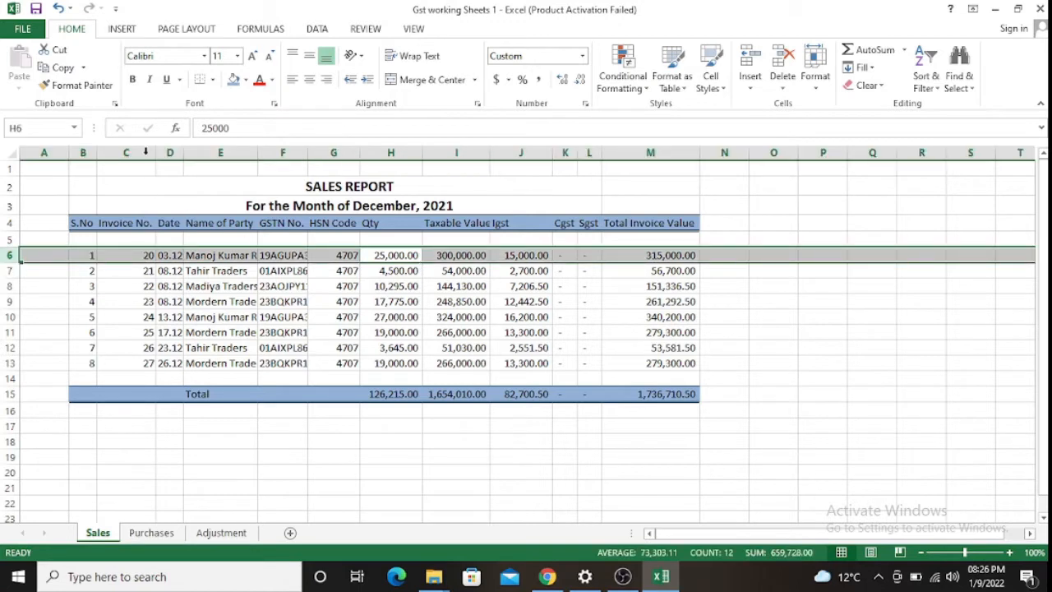
left_click(246, 80)
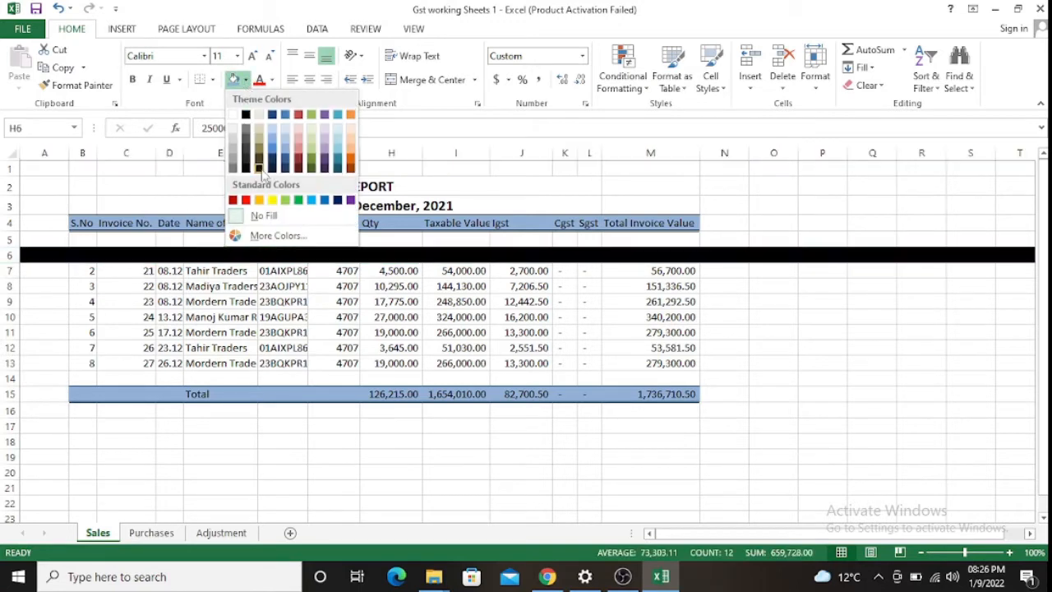
left_click(286, 200)
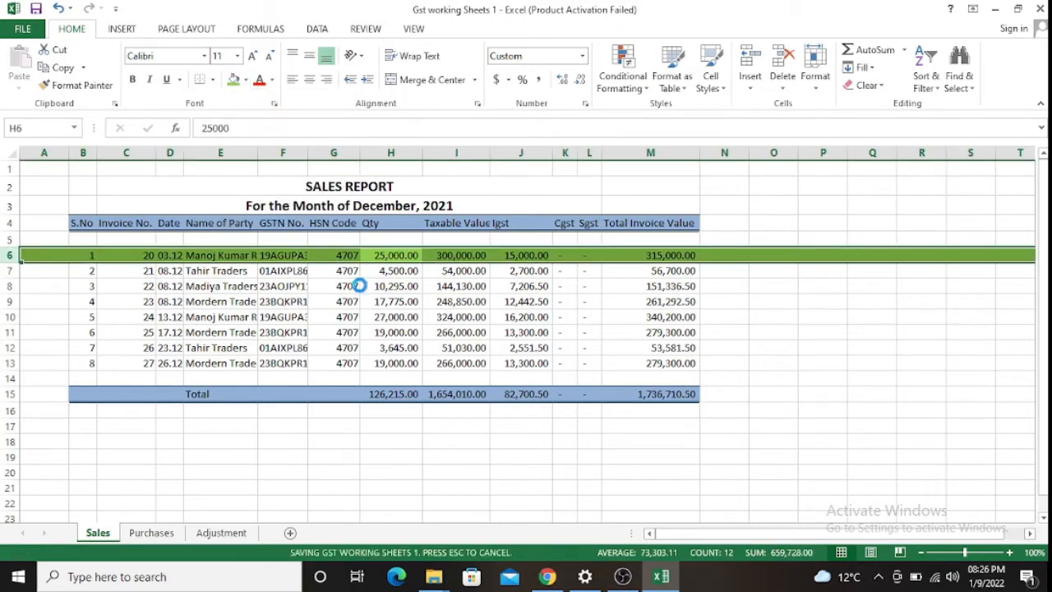
- Copy the second invoice's GSTIN from cell F7
key("Down")
key("Left")
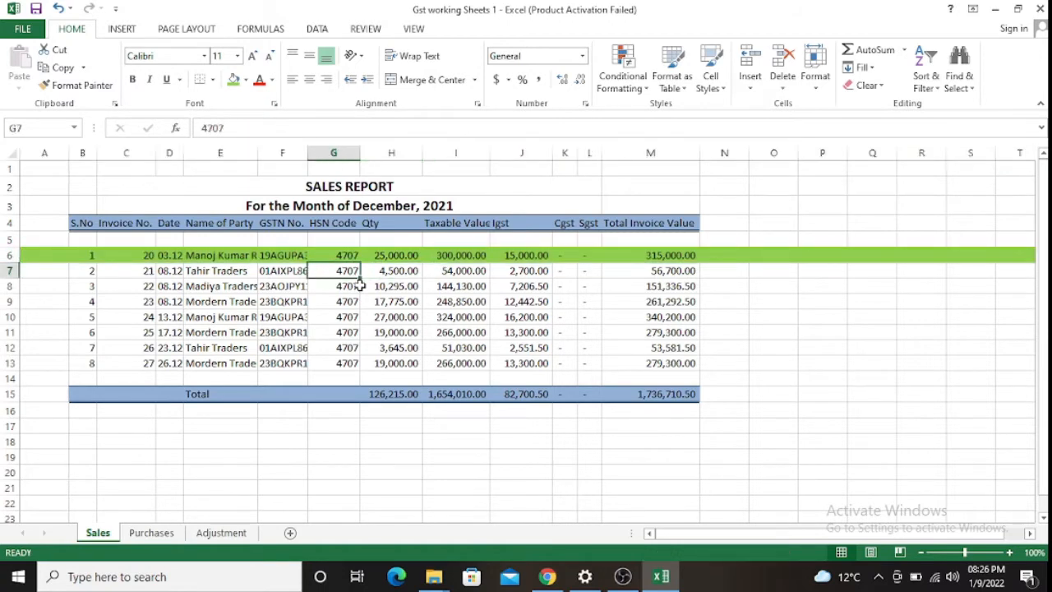
key("Left")
key("ctrl+c")
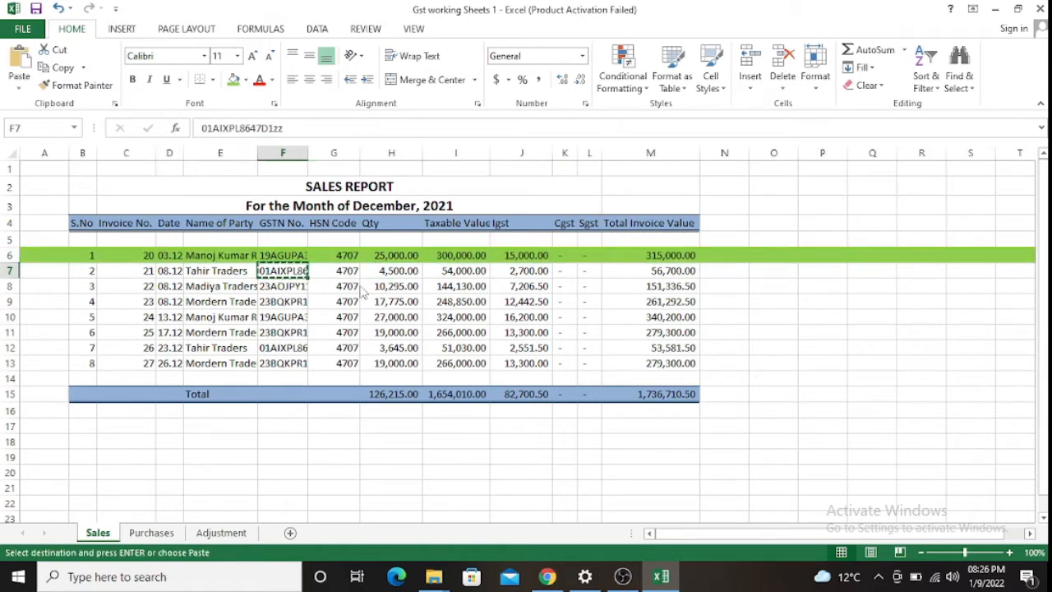
key("alt+Tab")
- Replace the recipient GSTIN with the second sale's, changing the trailing zz to uppercase ZZ
left_click_drag(304, 217, 120, 216)
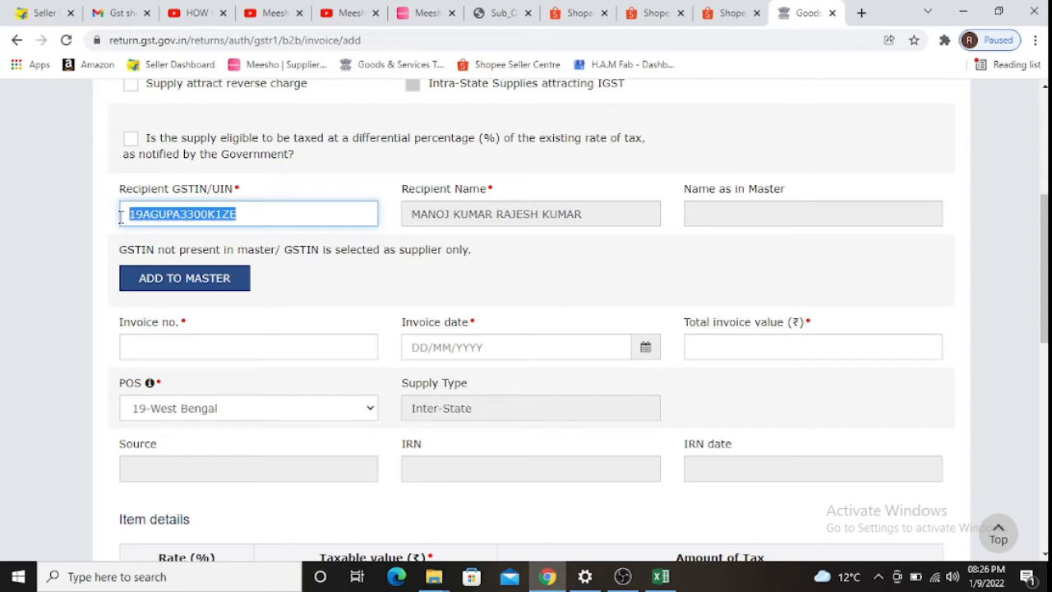
key("ctrl+v")
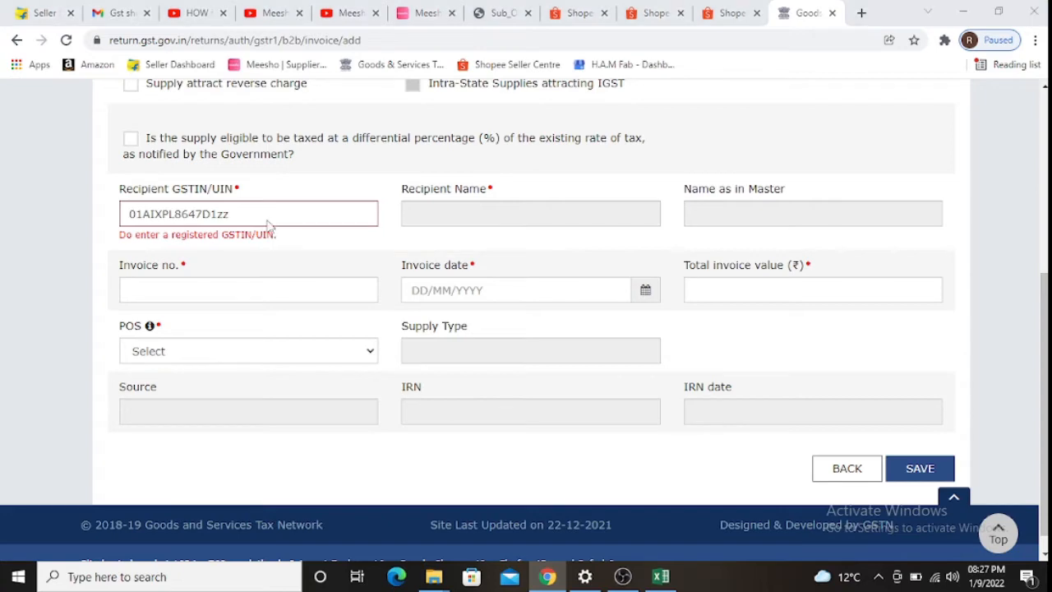
key("alt+Tab")
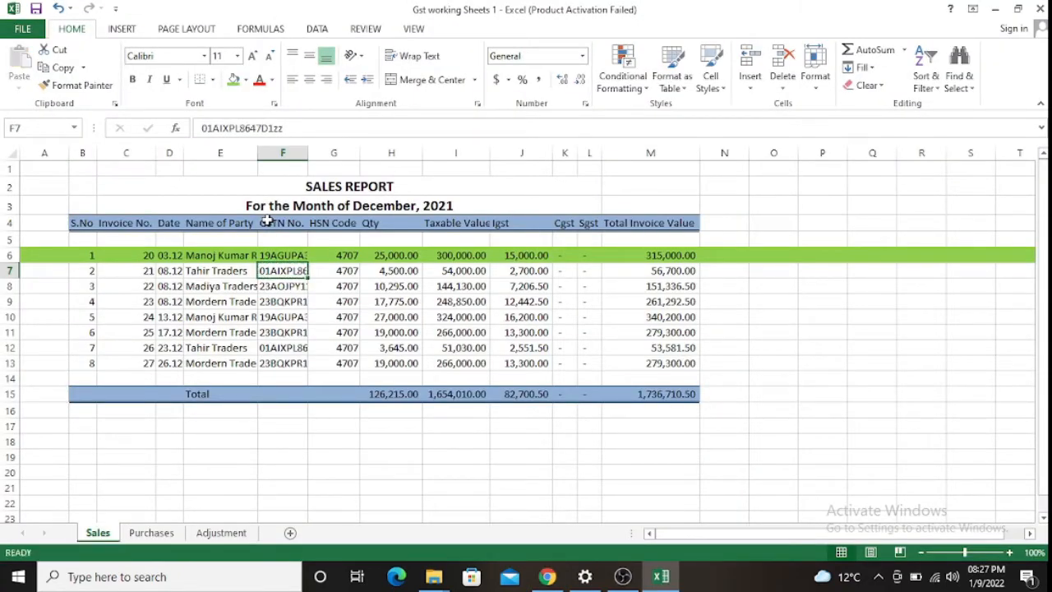
key("ctrl+c")
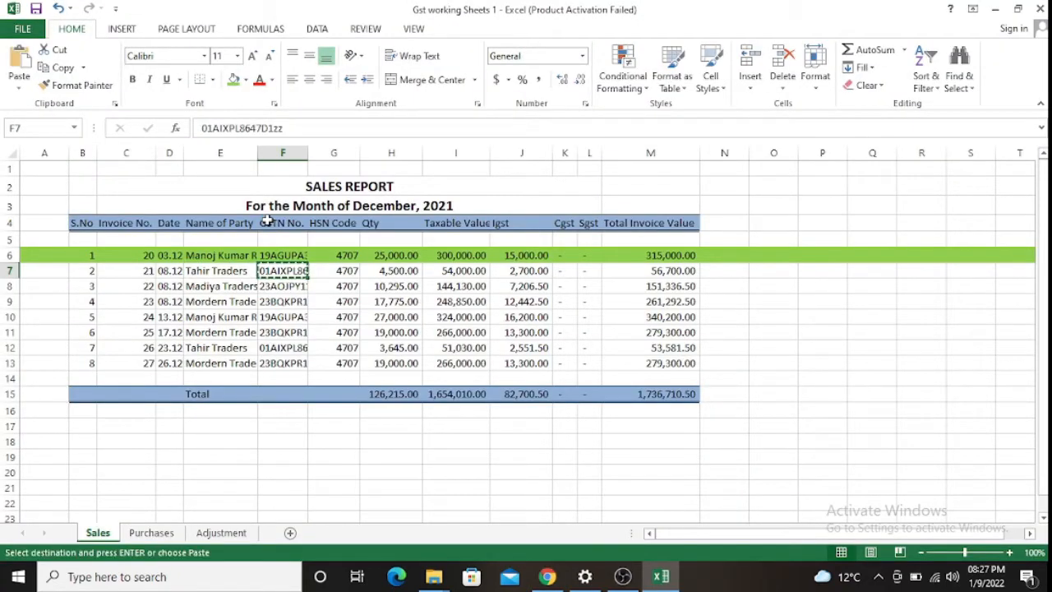
key("alt+Tab")
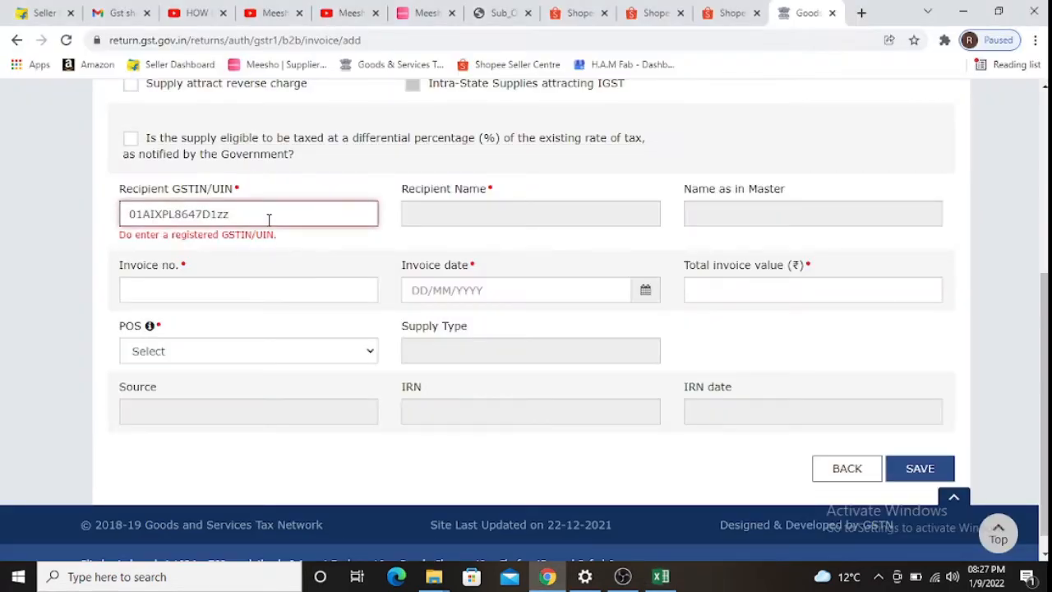
key("BackSpace")
key("BackSpace")
key("BackSpace")
key("BackSpace")
key("BackSpace")
key("BackSpace")
key("BackSpace")
key("BackSpace")
key("BackSpace")
key("BackSpace")
key("BackSpace")
key("BackSpace")
key("BackSpace")
key("BackSpace")
key("ctrl+v")
key("BackSpace")
type("ZZ")
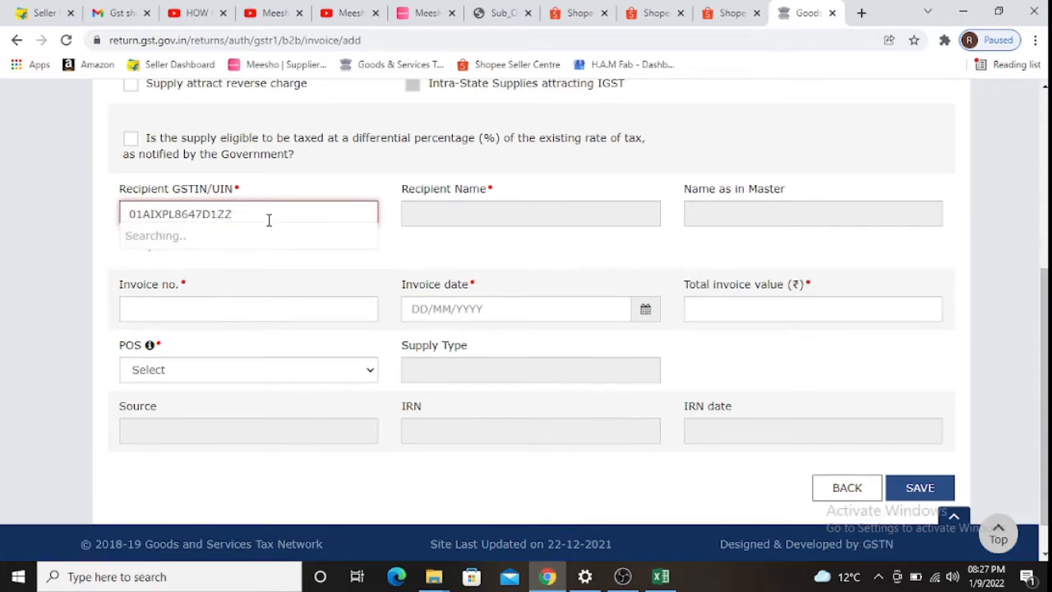
- Fill in invoice number 21 for the second B2B invoice
key("Tab")
key("Tab")
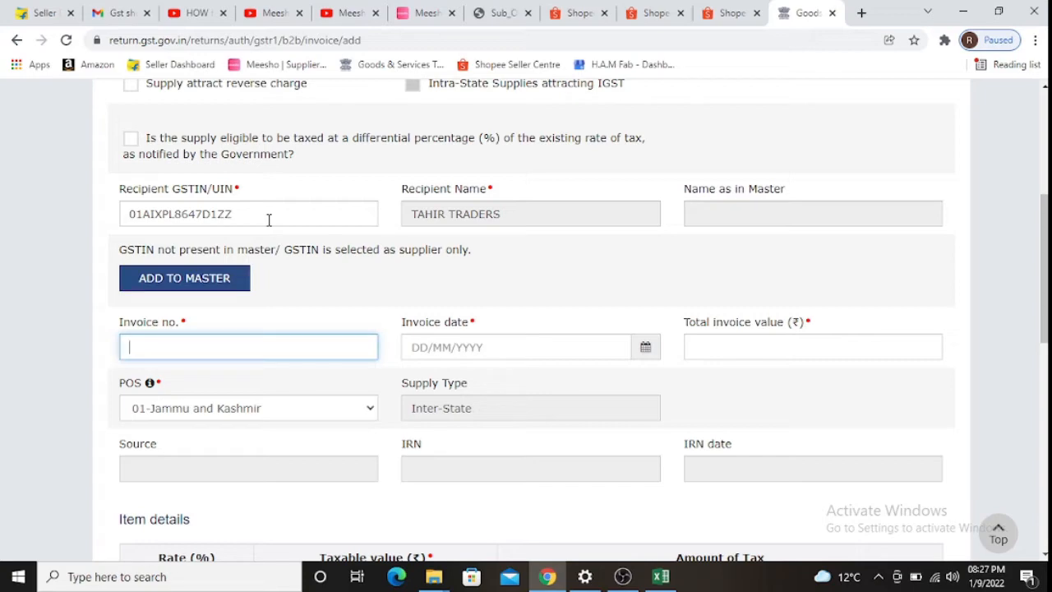
key("alt+Tab")
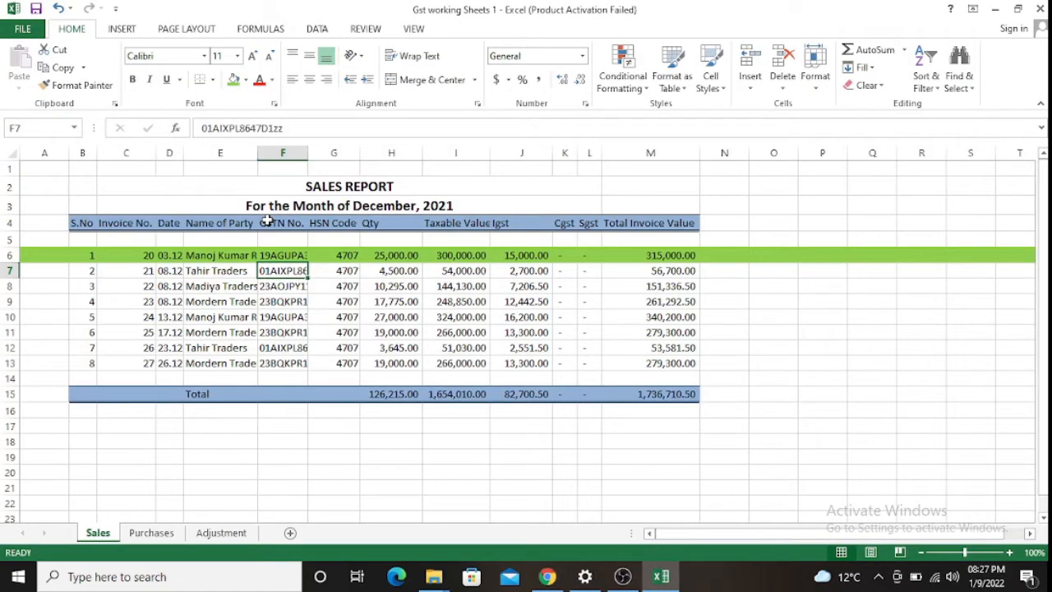
key("alt+Tab")
key("alt+Tab")
key("alt+Tab")
type("21")
key("Tab")
key("alt+Tab")
- Enter the invoice date 08/12/2021 for the Tahir Traders invoice
key("Left")
key("Left")
key("alt+Tab")
type("0")
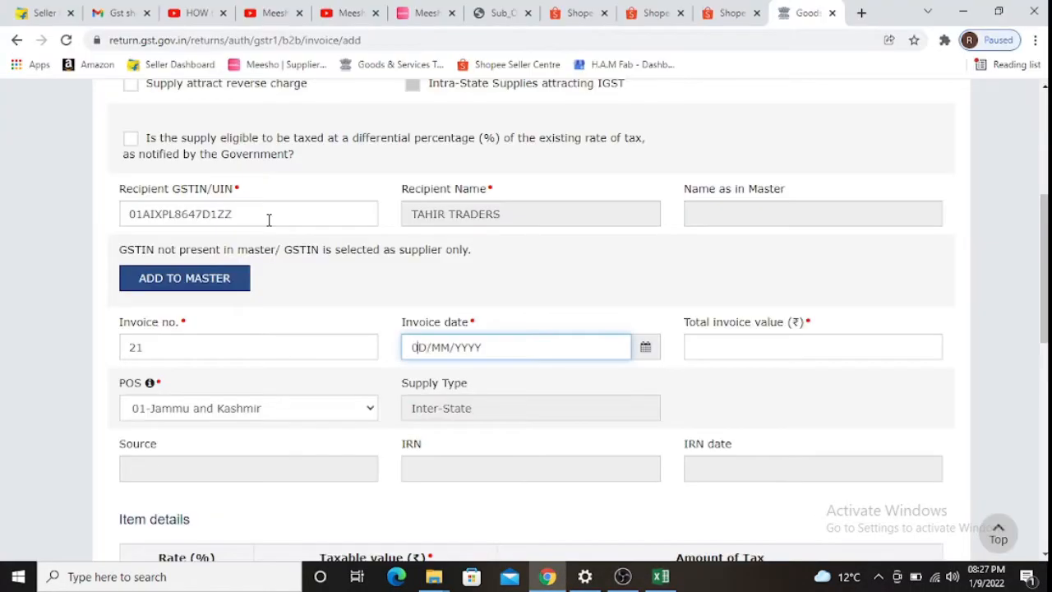
type("8122021")
key("Tab")
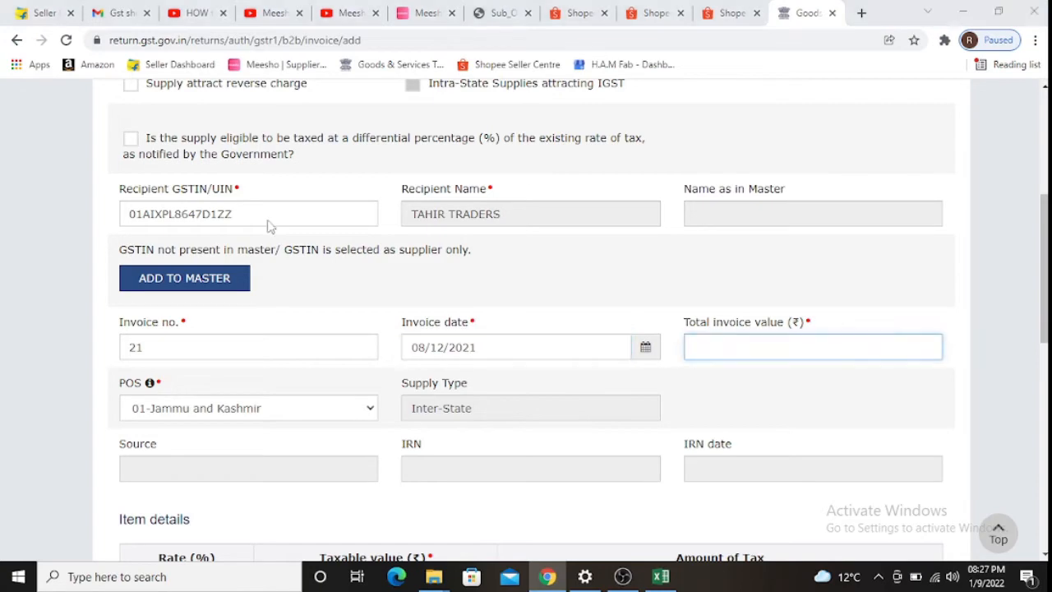
- Enter the total invoice value 56,700 read from the sales sheet
key("alt+Tab")
key("Right")
key("Right")
key("Right")
key("Right")
key("Right")
key("Right")
key("Right")
key("Right")
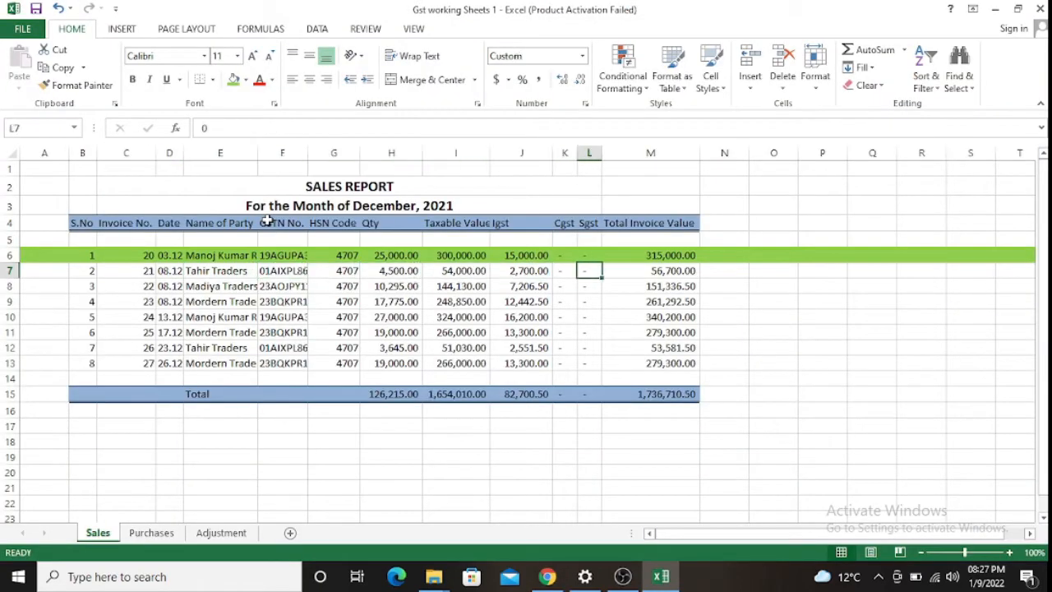
key("Right")
key("Right")
key("Left")
key("alt+Tab")
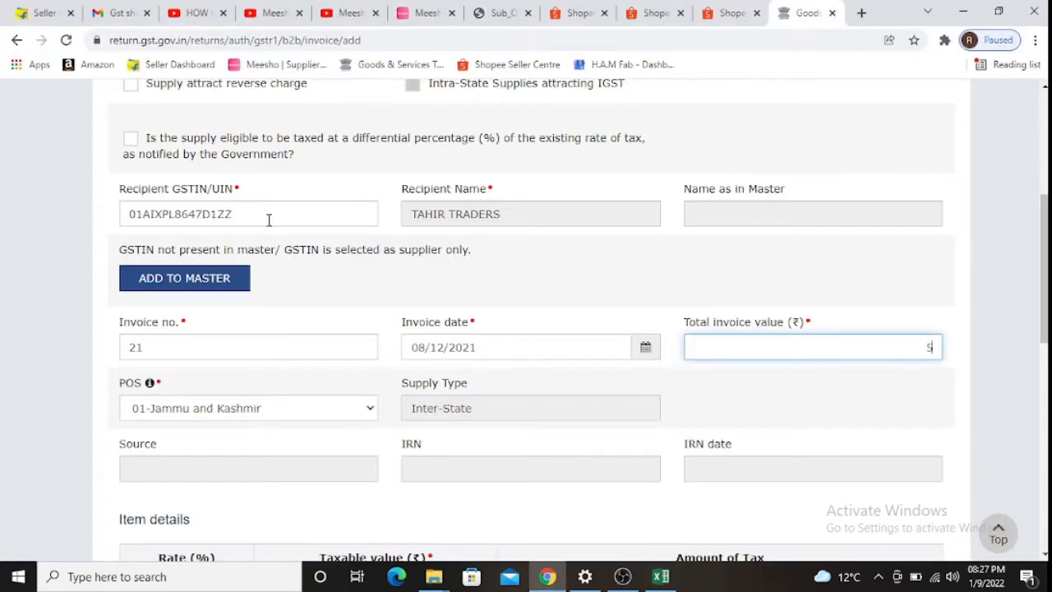
type("56700")
key("Tab")
key("Tab")
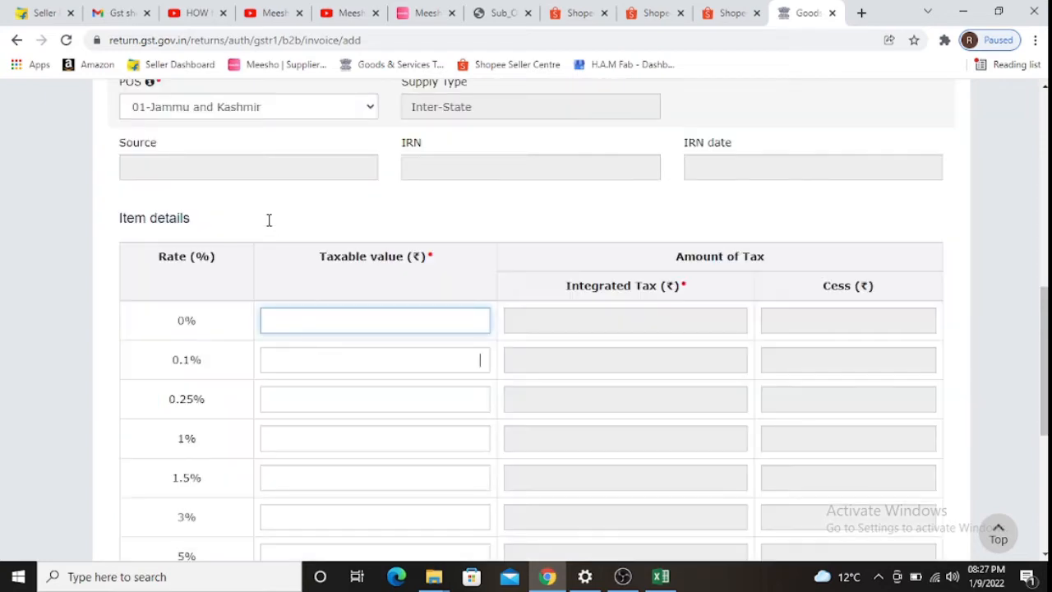
key("Tab")
key("Tab")
key("Tab")
key("Tab")
key("Tab")
key("Tab")
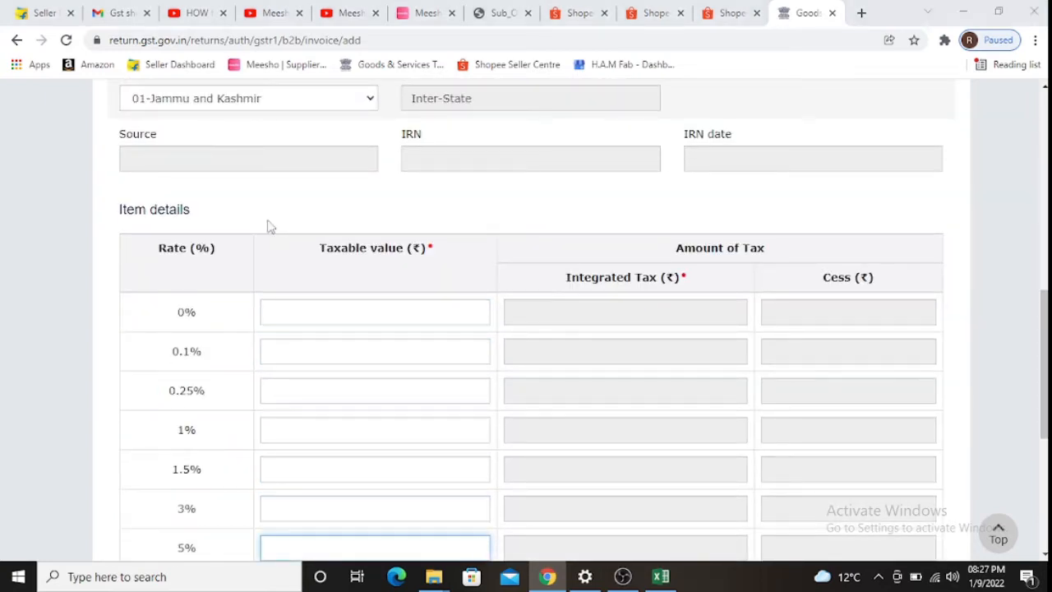
- Enter 54,000 from cell I7 as the 5% taxable value, giving 2,700 integrated tax
key("alt+Tab")
key("Left")
key("Left")
key("Left")
key("Left")
key("alt+Tab")
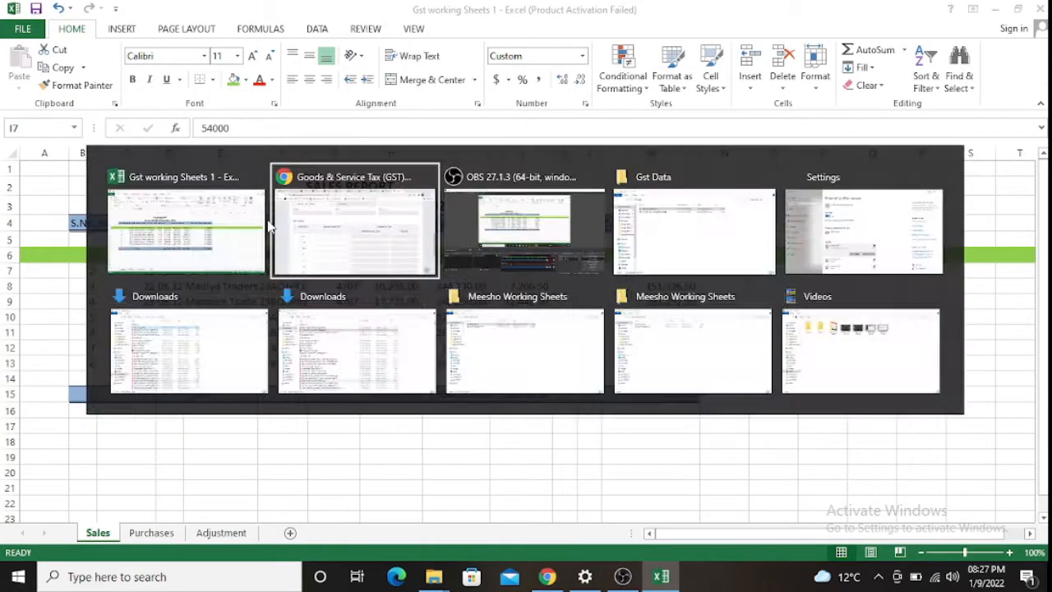
type("54000")
key("Tab")
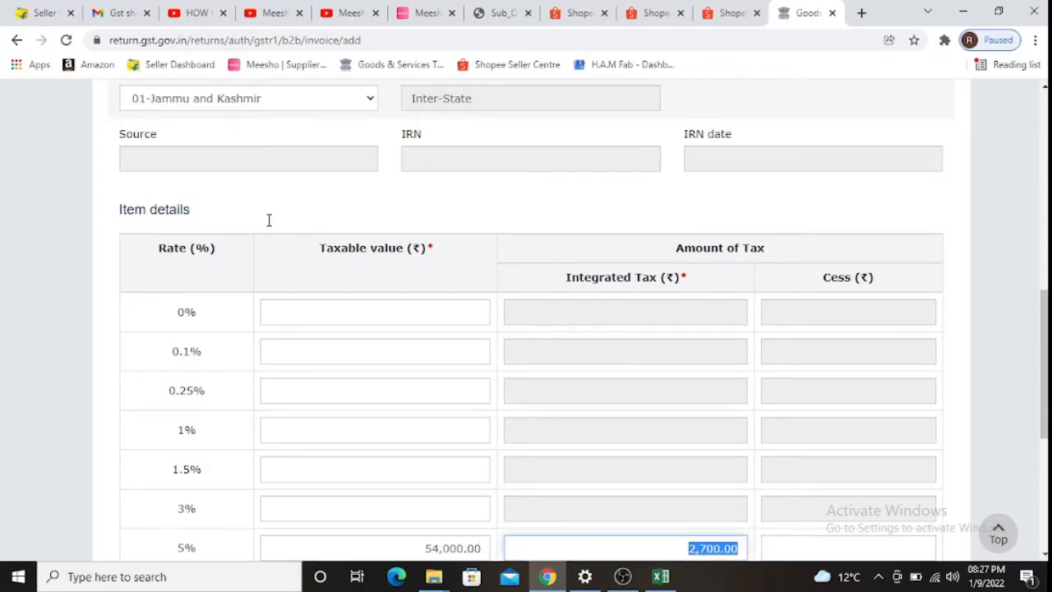
key("Tab")
- Highlight Excel row 7 green to mark it filed
key("alt+Tab")
key("alt+Tab")
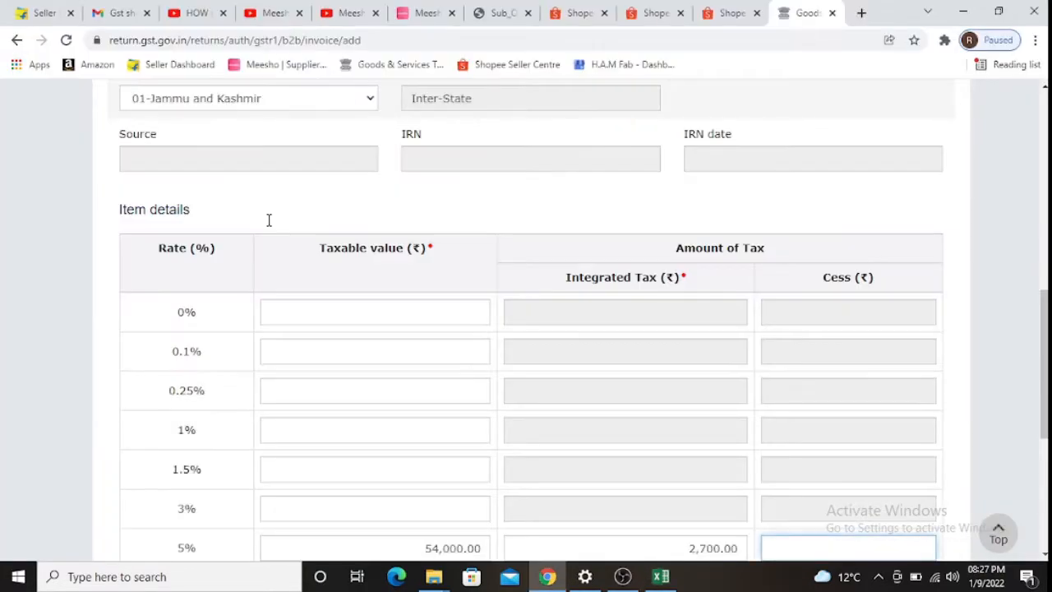
scroll(268, 220, "down", 3)
key("alt+Tab")
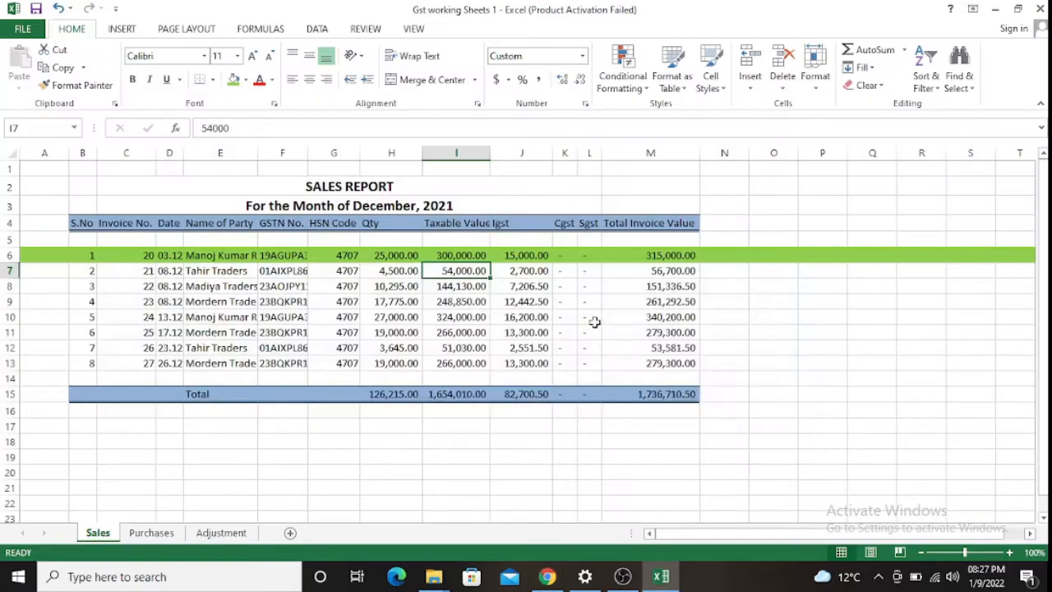
key("shift+space")
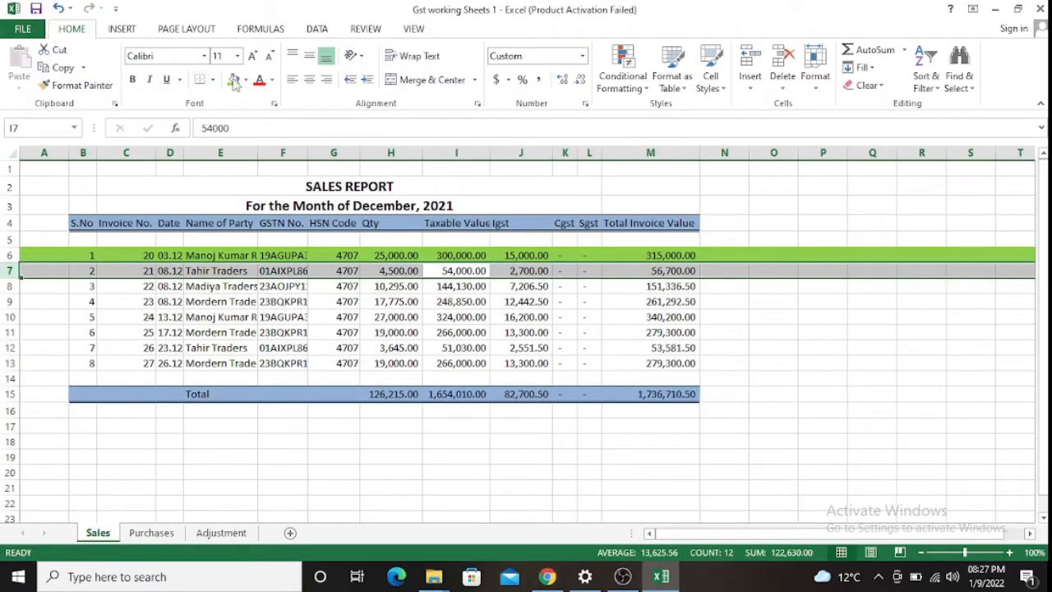
left_click(234, 80)
- Save the Tahir Traders invoice on the GST Portal
key("alt+Tab")
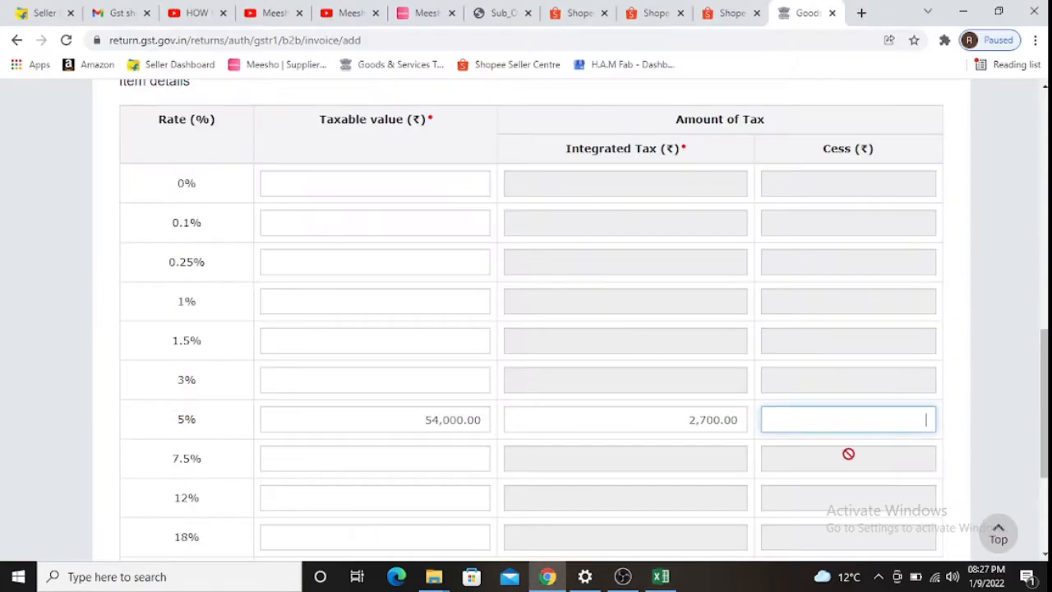
scroll(898, 493, "down", 3)
scroll(898, 493, "down", 3)
left_click(913, 452)
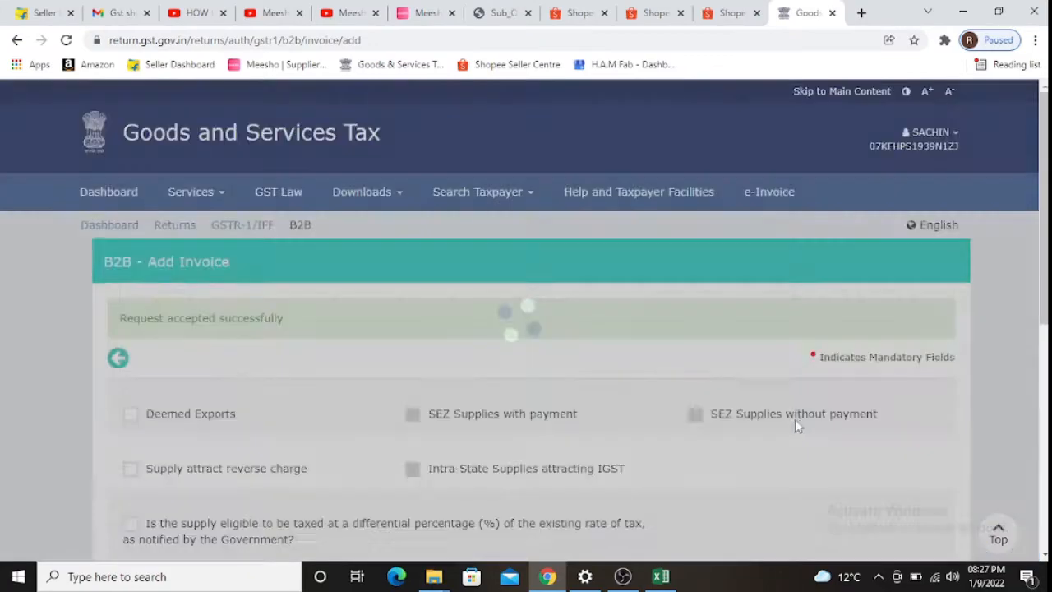
- Clear the prefilled recipient GSTIN and locate Madiya Traders' GSTIN in cell F8
scroll(670, 396, "down", 2)
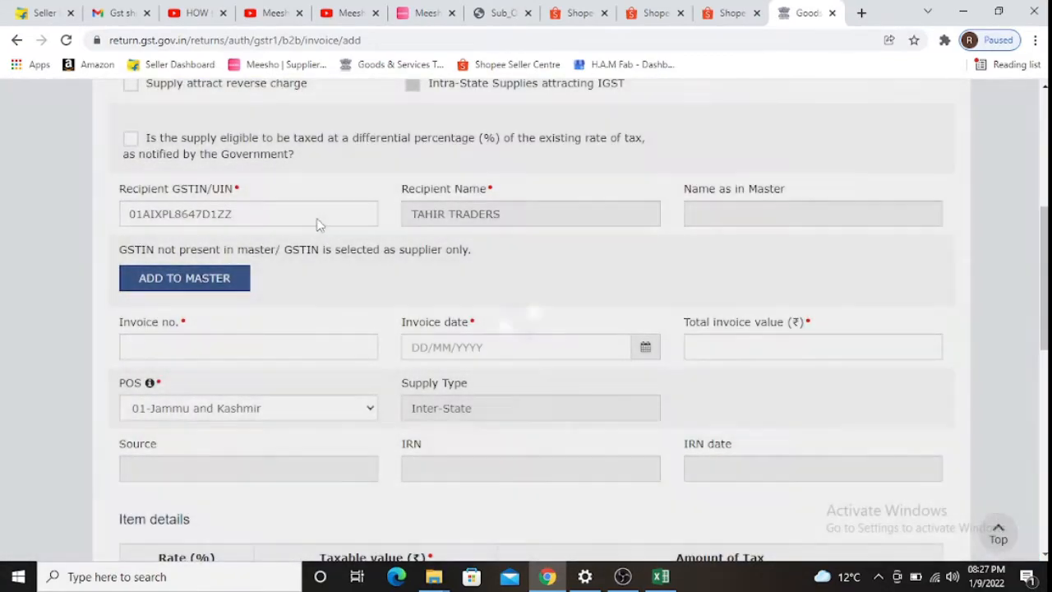
left_click(317, 216)
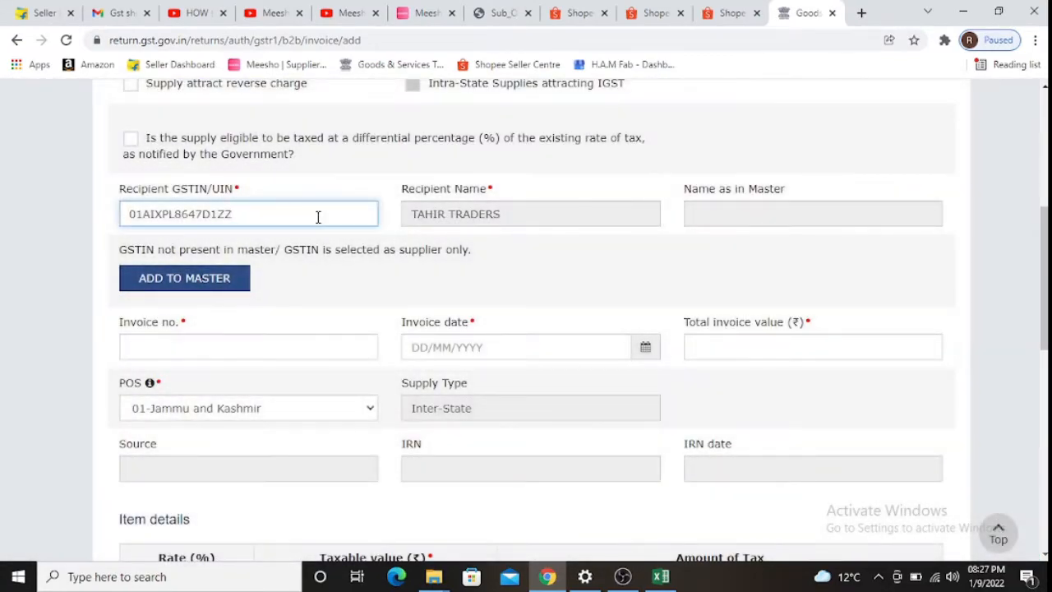
key("BackSpace")
key("BackSpace")
key("BackSpace")
key("BackSpace")
key("BackSpace")
key("BackSpace")
key("BackSpace")
key("BackSpace")
key("BackSpace")
key("BackSpace")
key("BackSpace")
key("BackSpace")
key("BackSpace")
key("BackSpace")
key("alt+Tab")
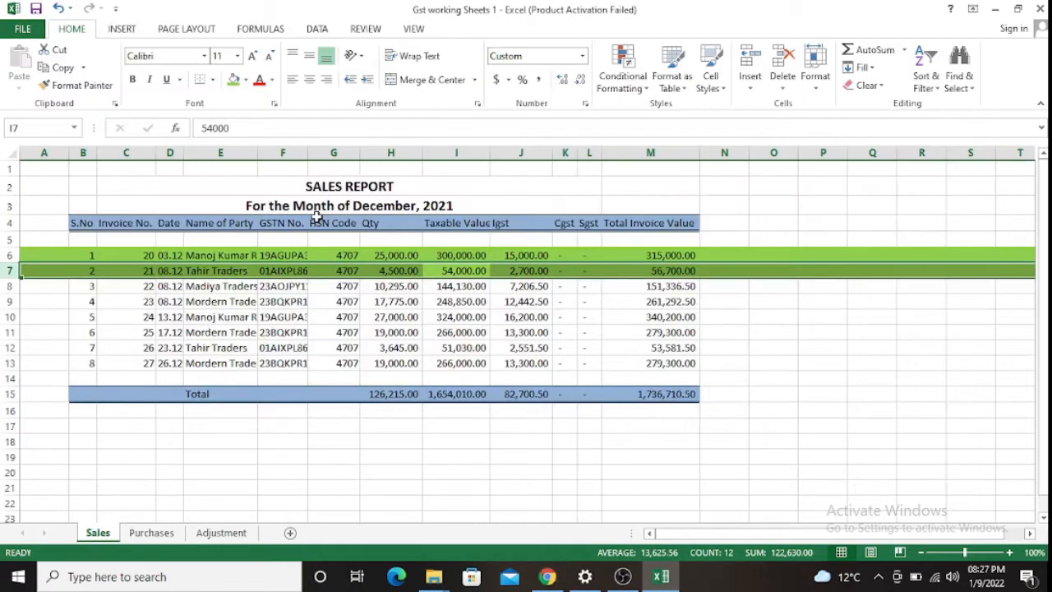
key("Down")
key("Left")
key("Left")
key("Left")
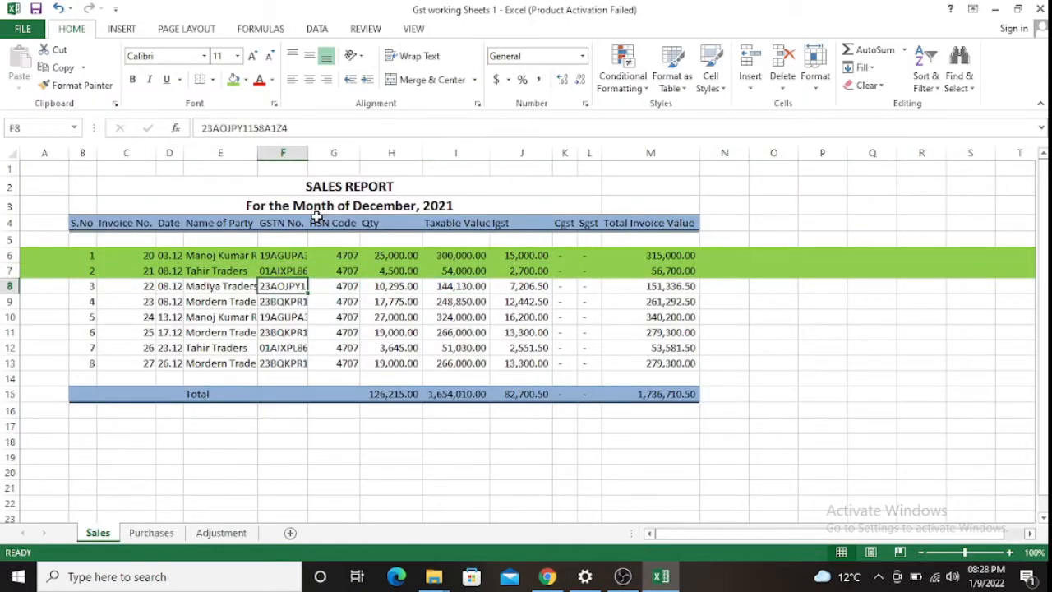
- Paste Madiya Traders' GSTIN from cell F8 into Recipient GSTIN
key("ctrl+c")
key("alt+Tab")
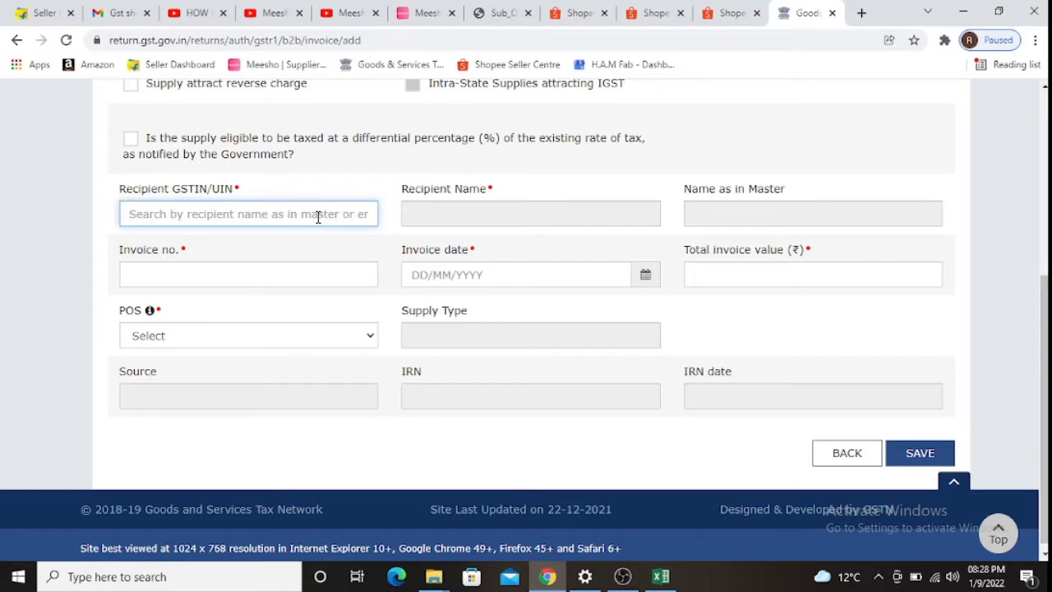
key("ctrl+v")
key("Tab")
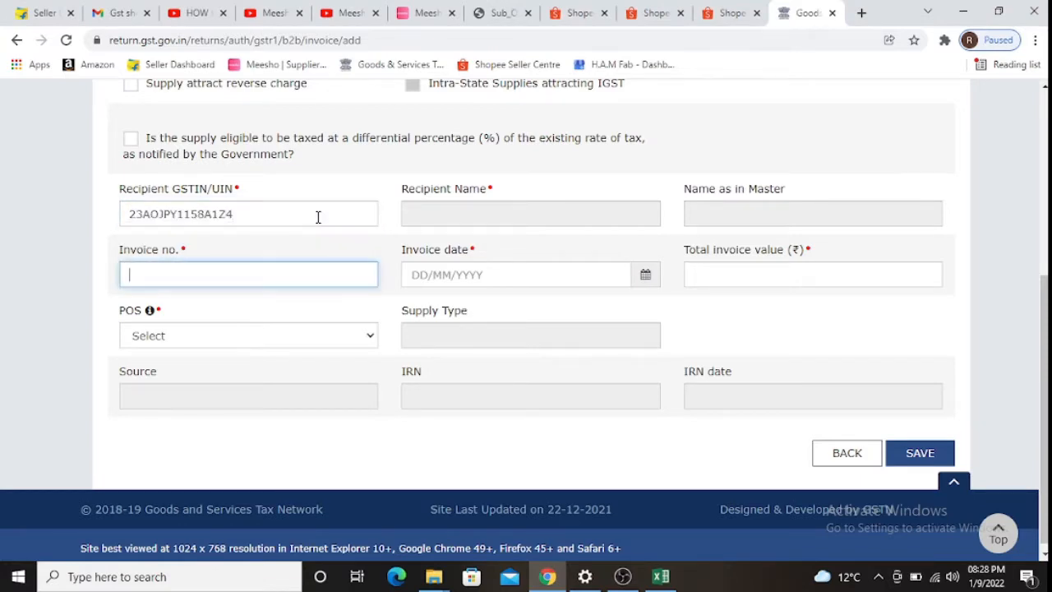
- Copy invoice number 22 from cell C8 into the Invoice no. field
key("alt+Tab")
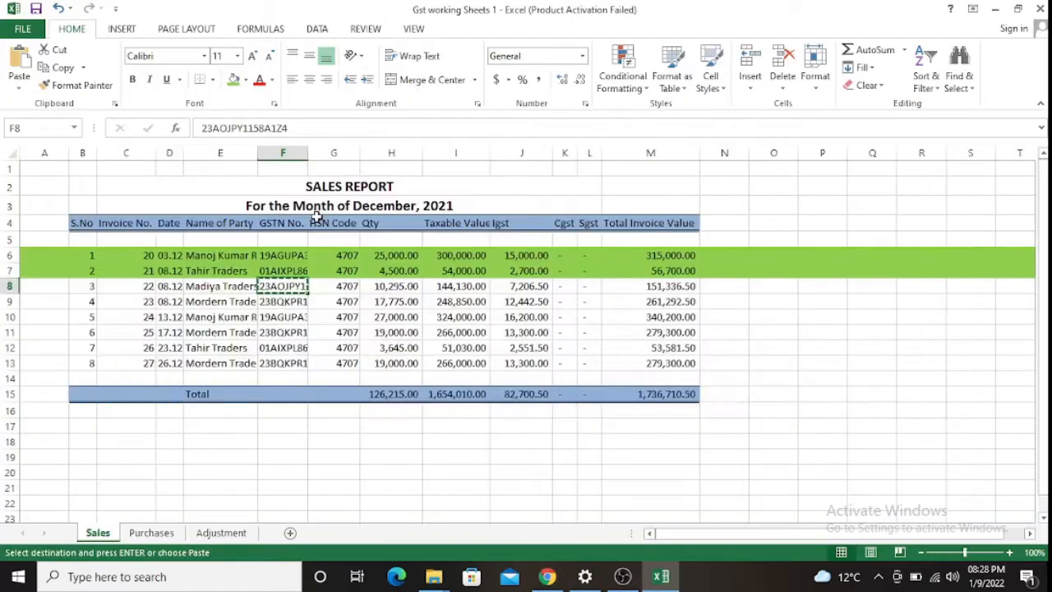
key("Left")
key("Left")
key("Left")
key("ctrl+c")
key("alt+Tab")
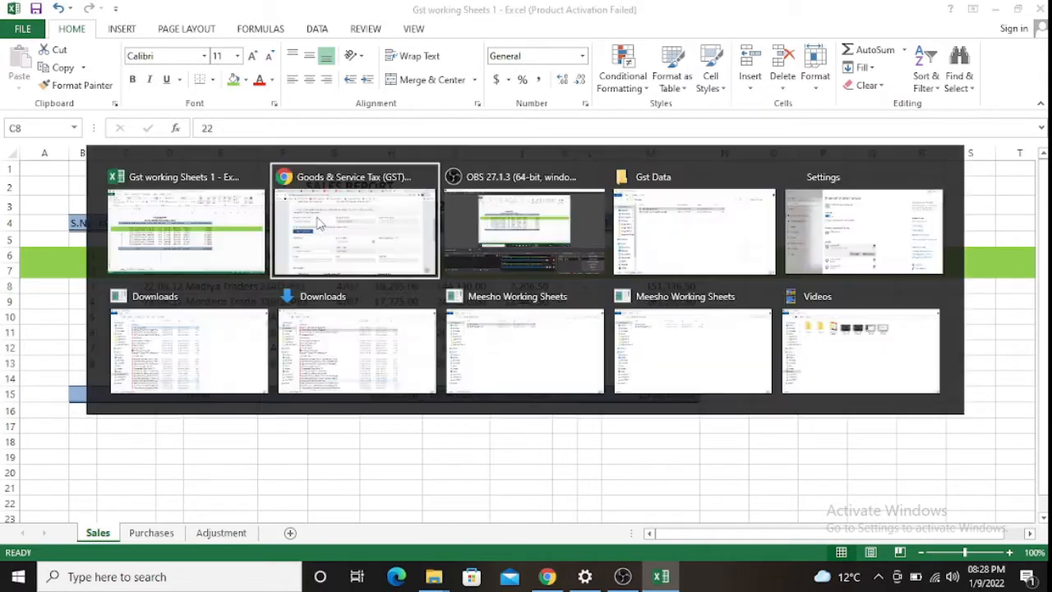
key("ctrl+v")
key("Tab")
- Fill in the invoice date 08/12/2021 from cell D8
key("alt+Tab")
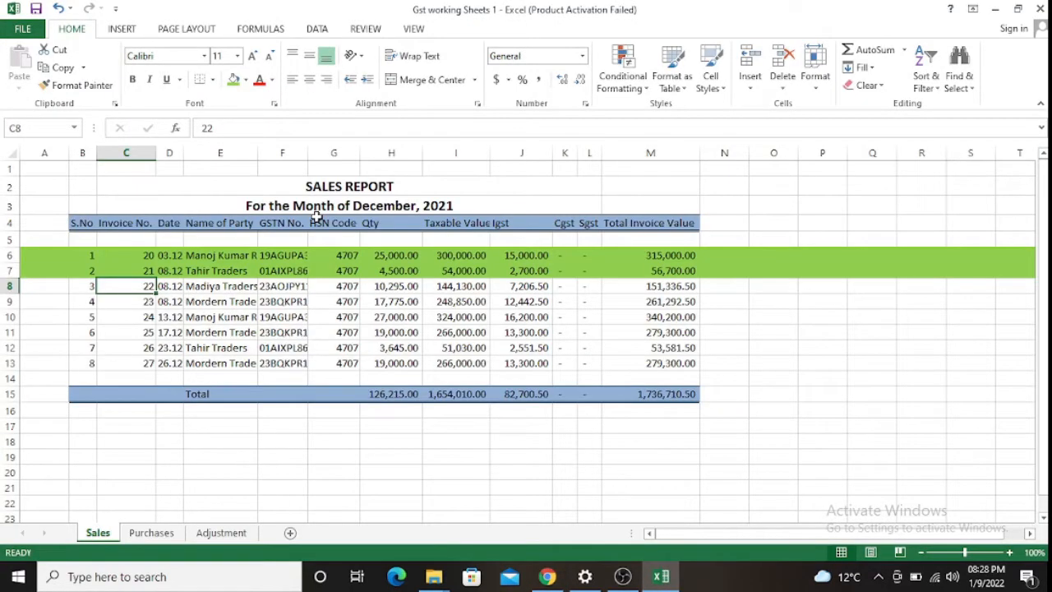
key("Right")
key("ctrl+c")
key("alt+Tab")
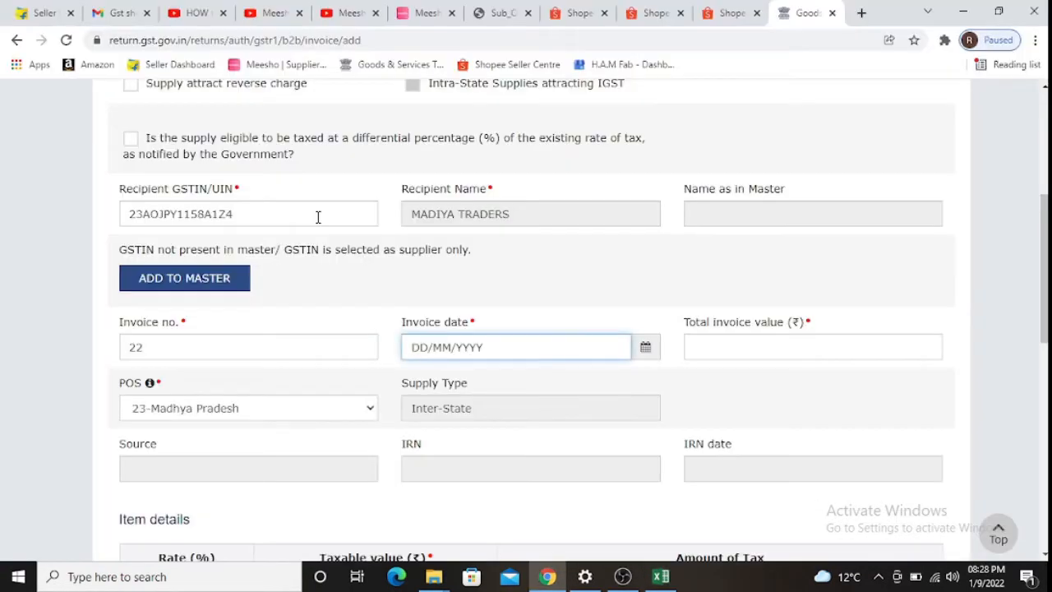
- Enter the total invoice value 151336.50 from cell M8
key("alt+Tab")
key("ctrl+Right")
key("alt+Tab")
key("Tab")
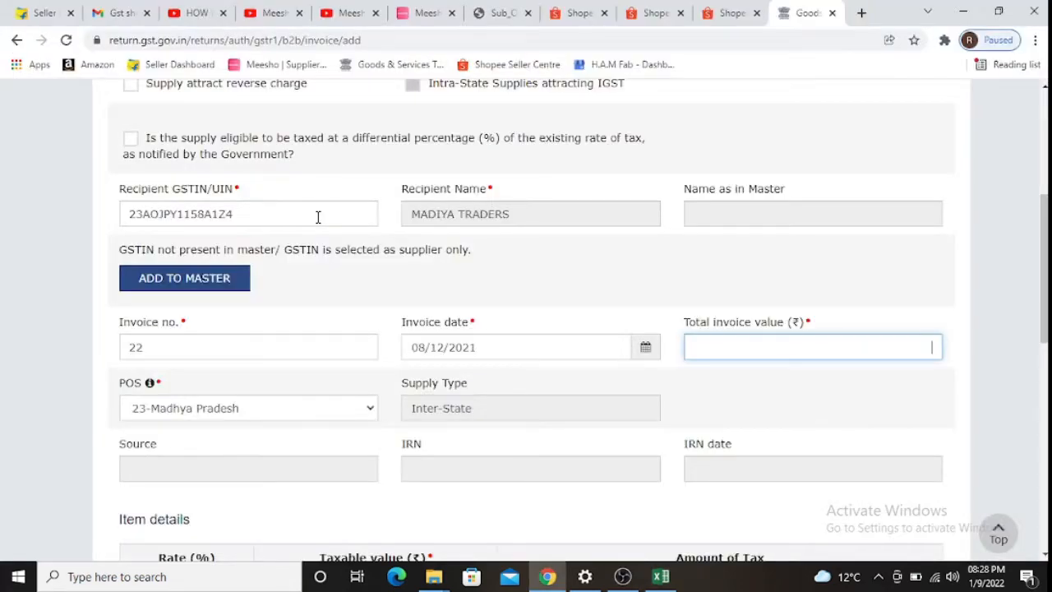
type("151336.50")
key("Tab")
key("Tab")
key("Tab")
key("Tab")
key("Tab")
key("Tab")
key("Tab")
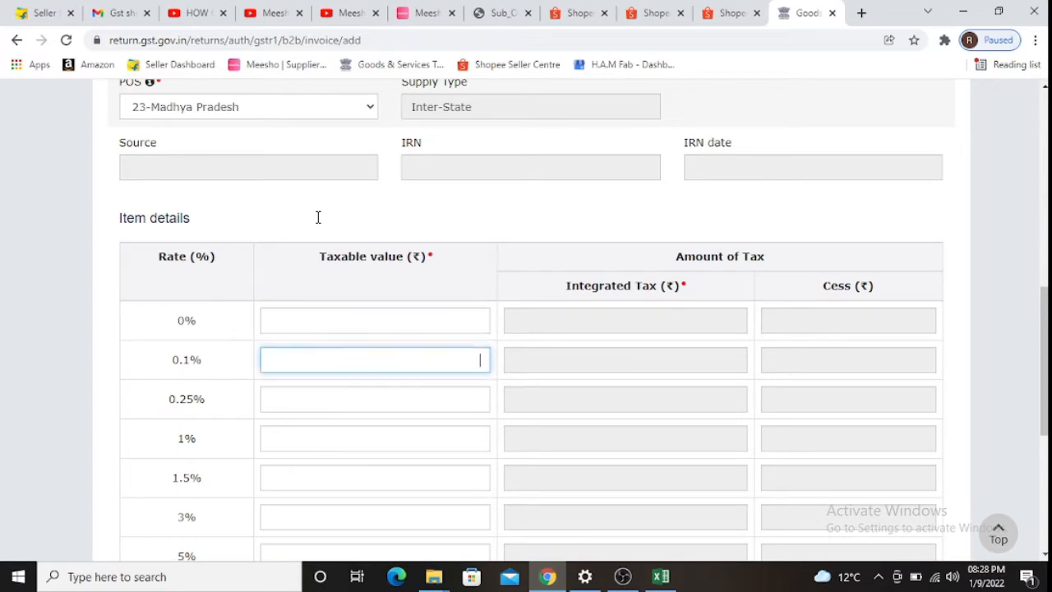
key("Tab")
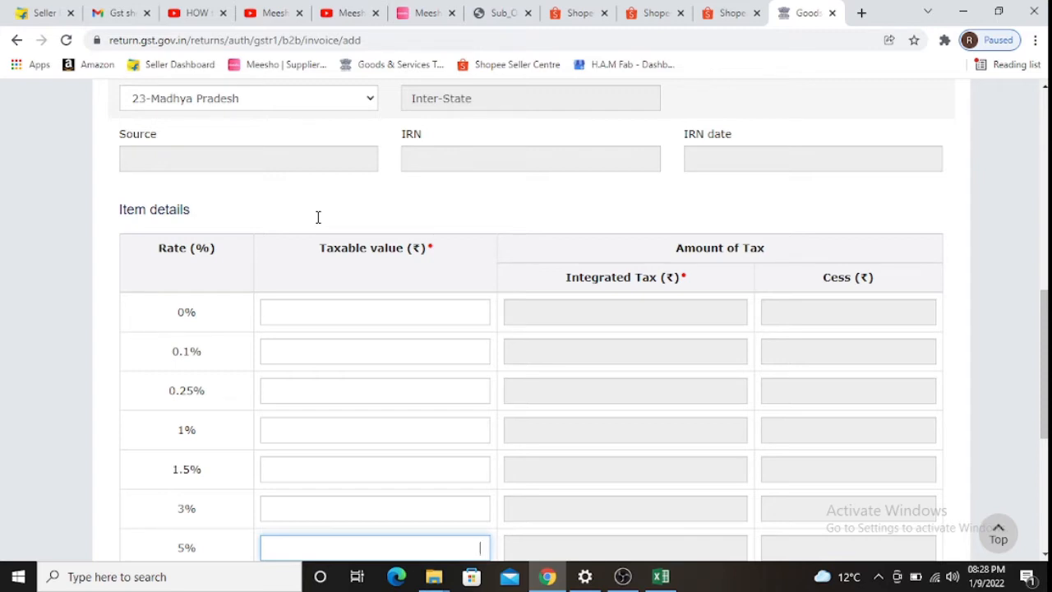
- Enter 1,44,130 from cell I8 as the 5% taxable value
key("alt+Tab")
key("Left")
key("Left")
key("Left")
key("Left")
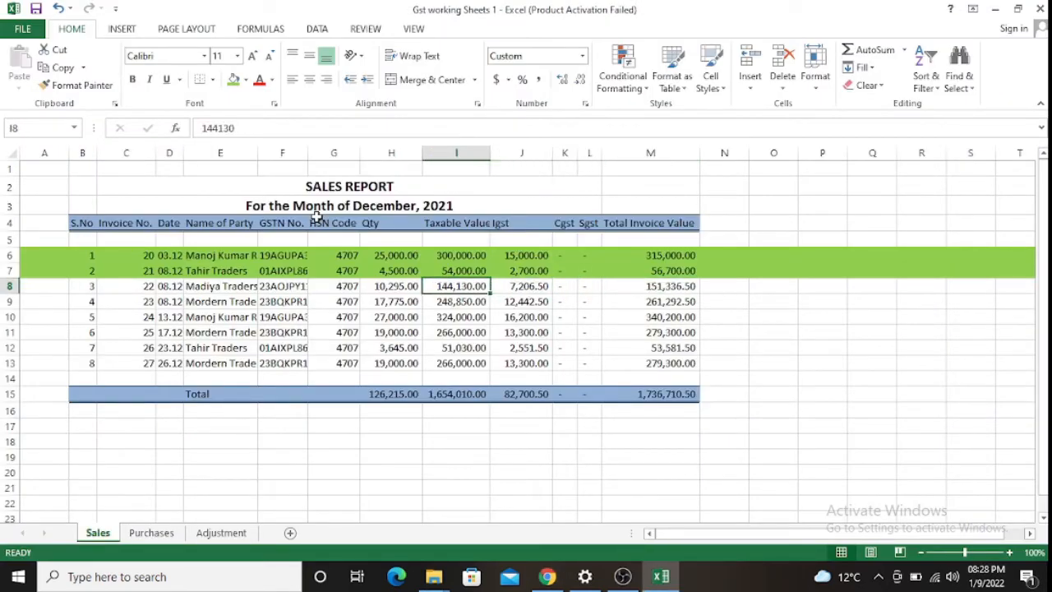
key("Left")
key("Right")
key("alt+Tab")
type("1")
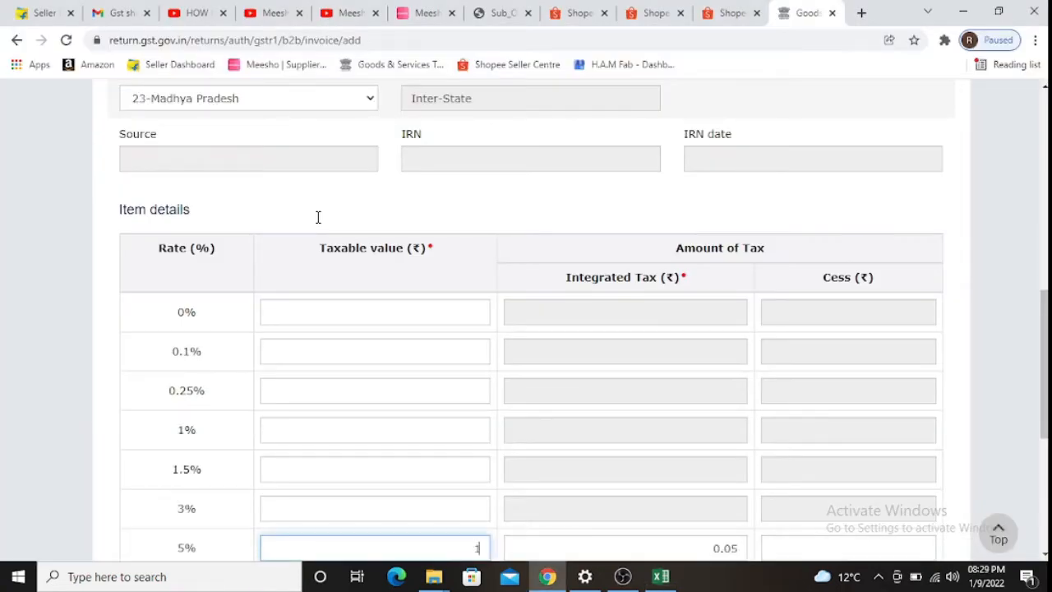
type("44130")
key("Tab")
- Highlight Excel row 8 green like rows 6 and 7
key("alt+Tab")
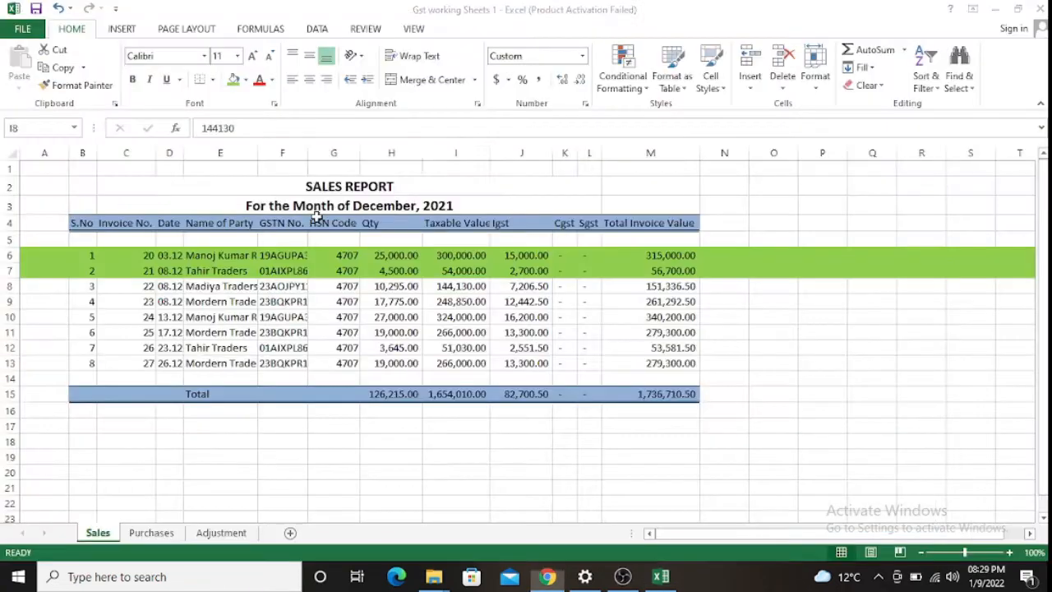
key("shift+space")
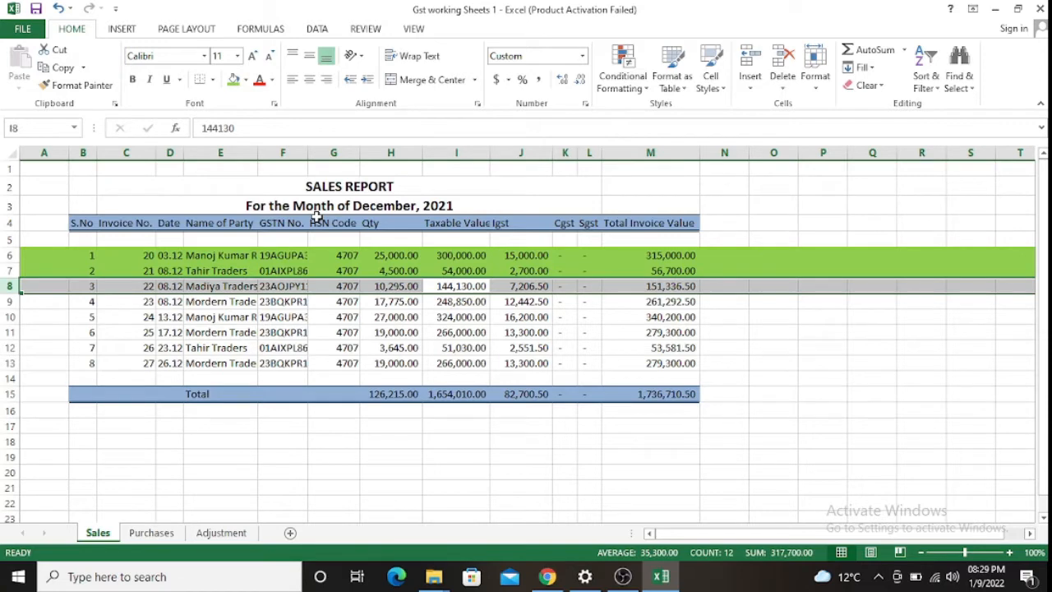
left_click(234, 79)
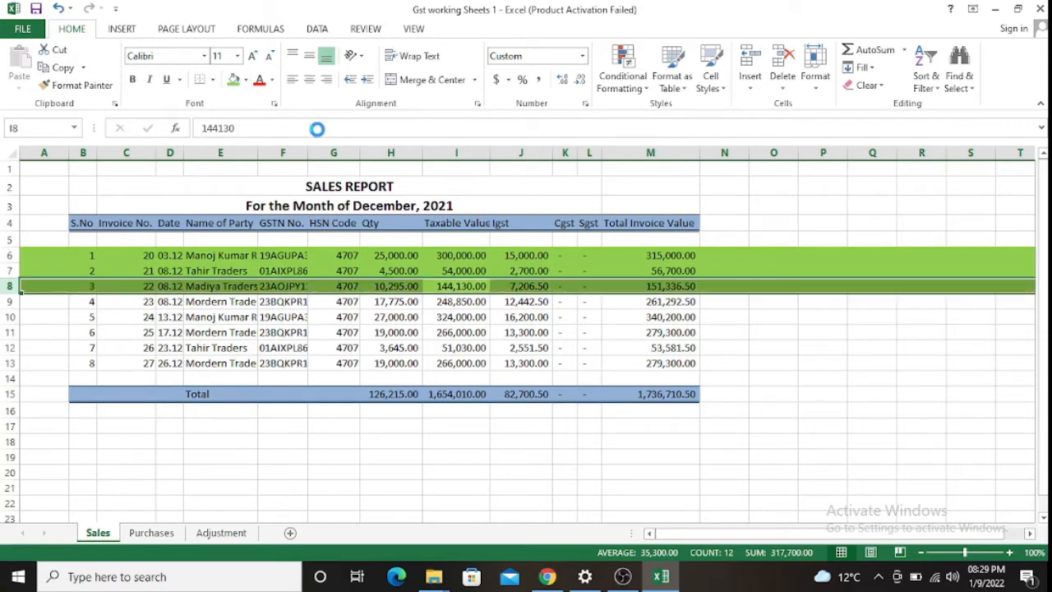
- Save the Madiya Traders invoice on the GST Portal
key("alt+Tab")
scroll(530, 371, "down", 3)
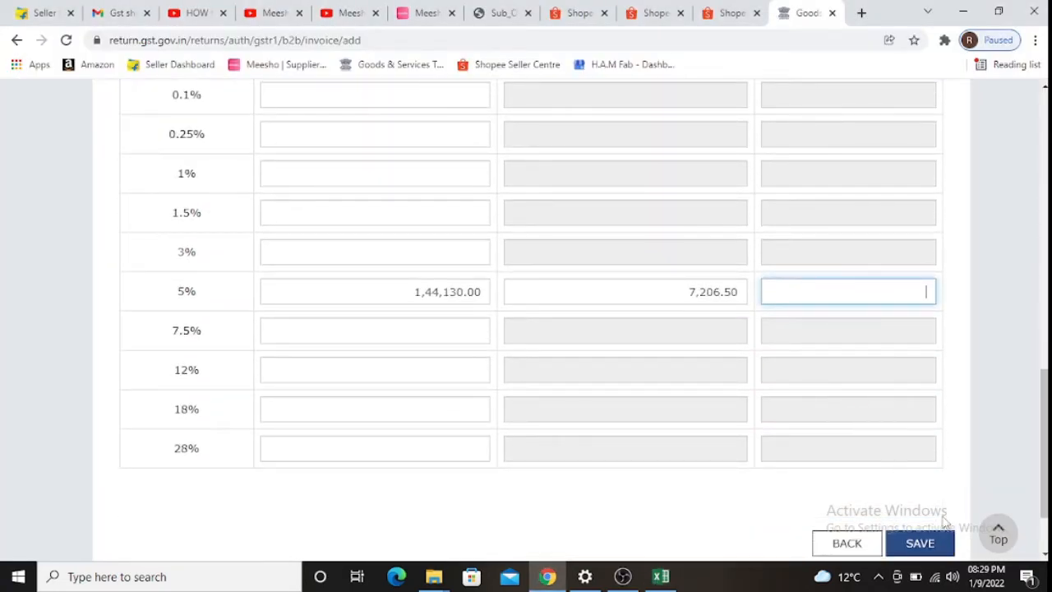
left_click(922, 544)
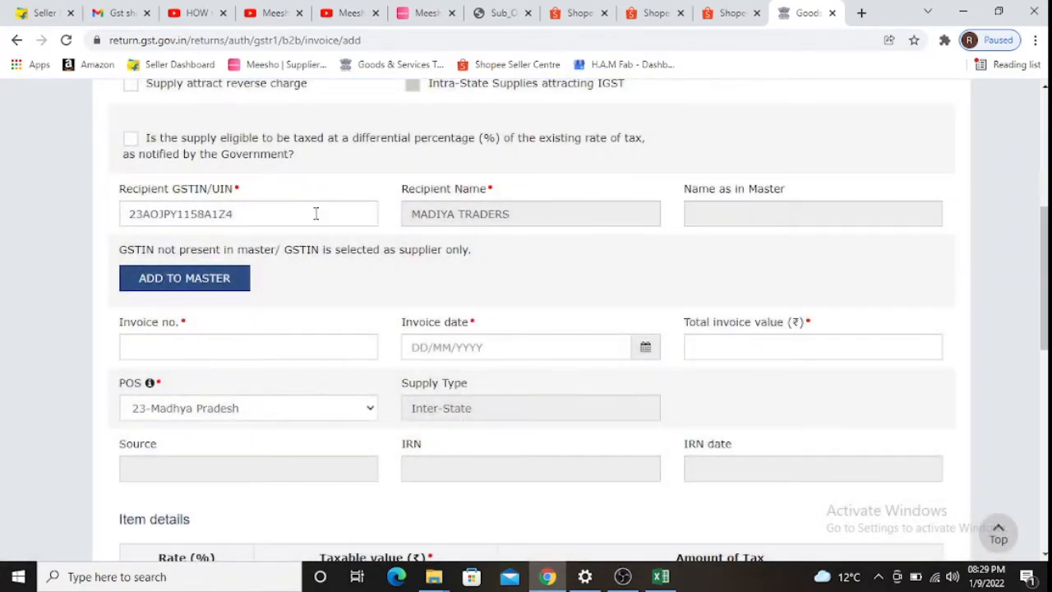
- Replace the recipient GSTIN with Modern Traders' GSTIN copied from row 9
left_click(315, 214)
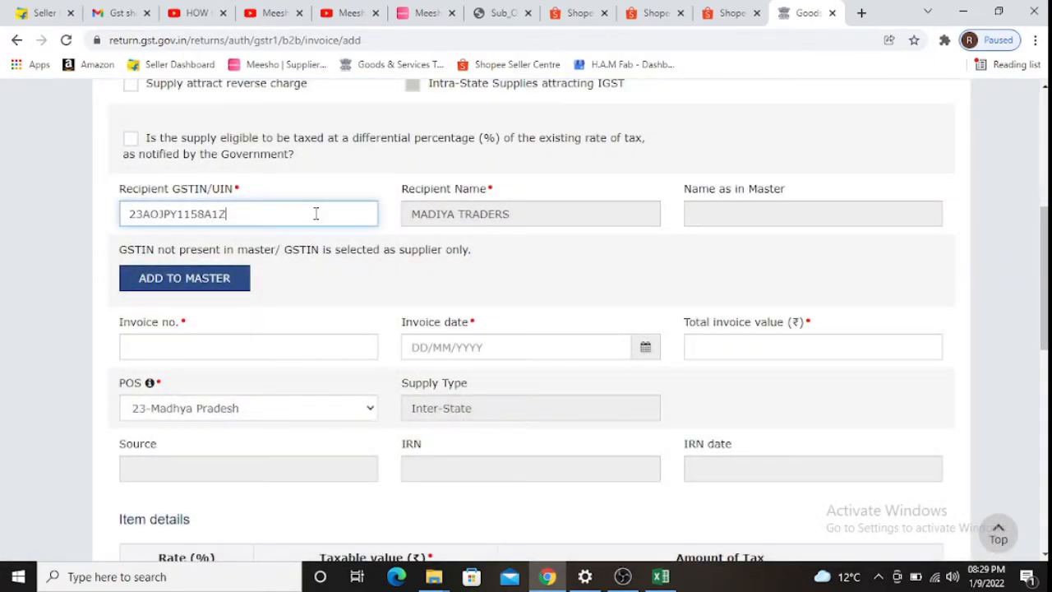
key("BackSpace")
key("BackSpace")
key("BackSpace")
key("BackSpace")
key("BackSpace")
key("BackSpace")
key("BackSpace")
key("BackSpace")
key("BackSpace")
key("BackSpace")
key("BackSpace")
key("BackSpace")
key("BackSpace")
key("BackSpace")
key("alt+Tab")
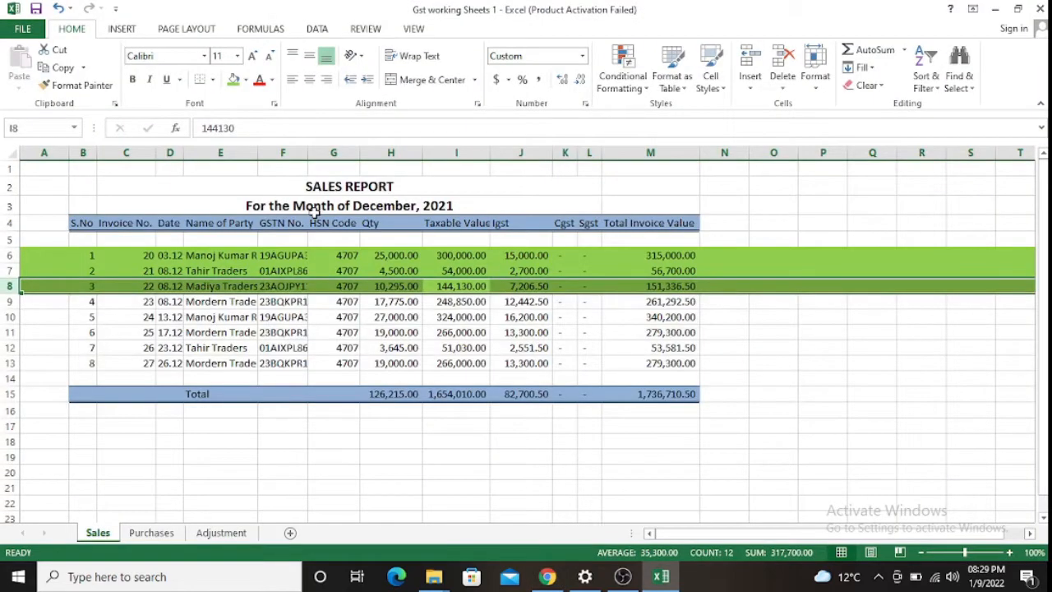
key("Down")
key("Left")
key("Left")
key("Left")
key("Left")
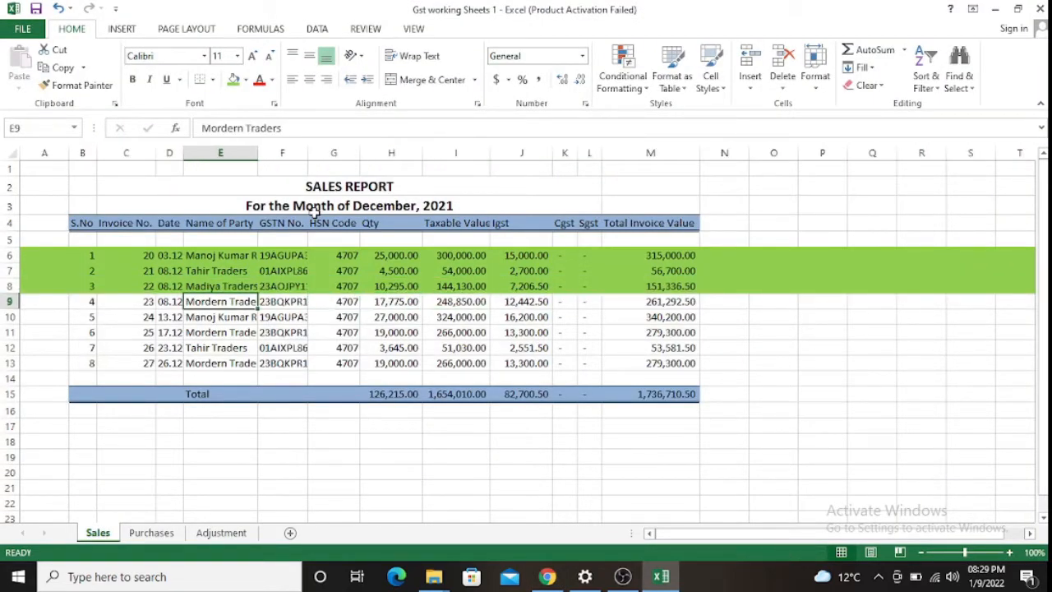
key("Right")
key("ctrl+c")
key("alt+Tab")
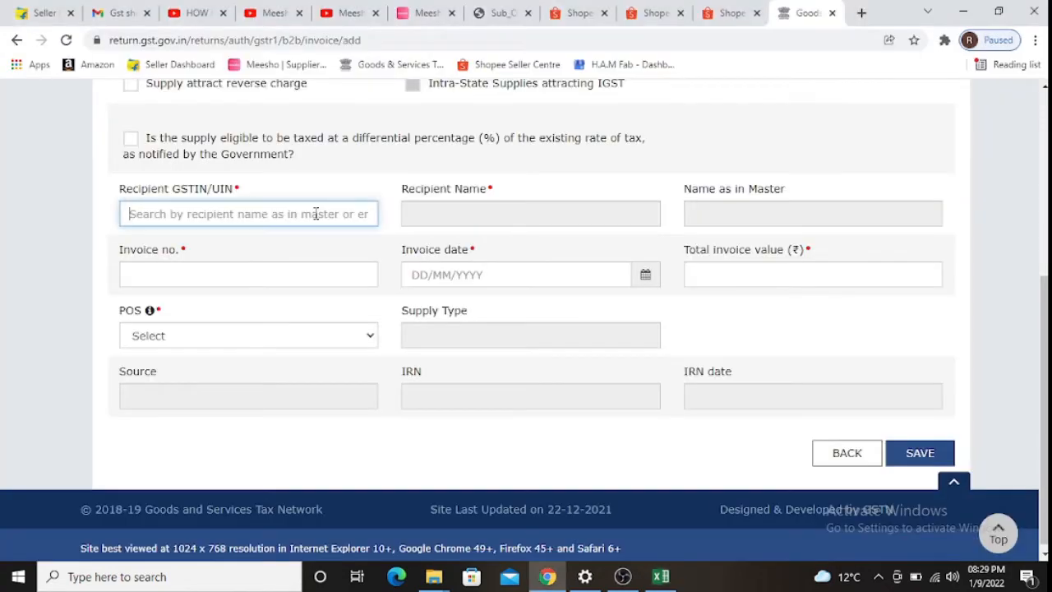
key("ctrl+v")
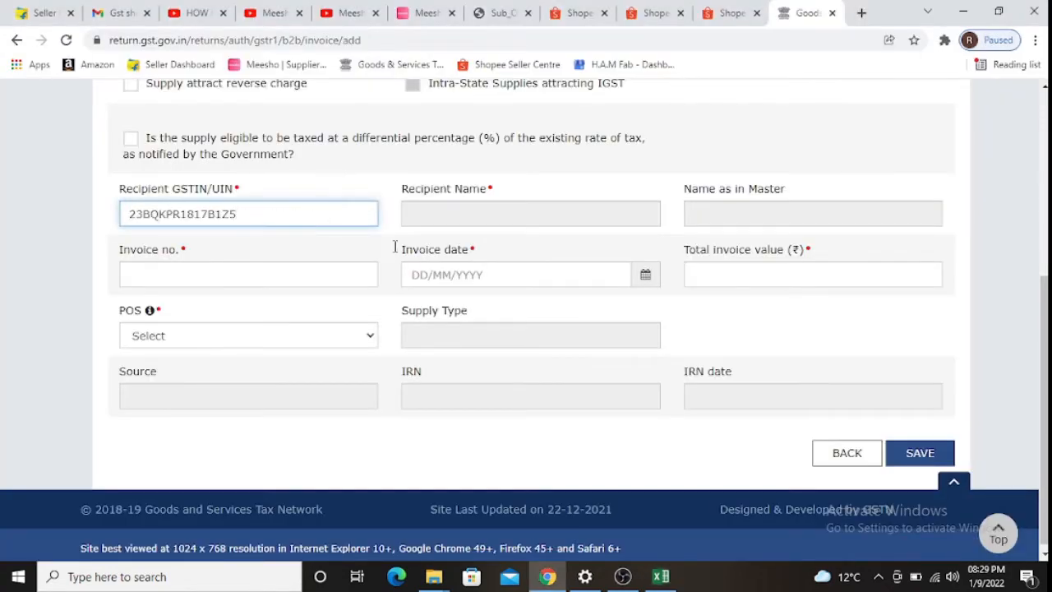
key("Tab")
key("Tab")
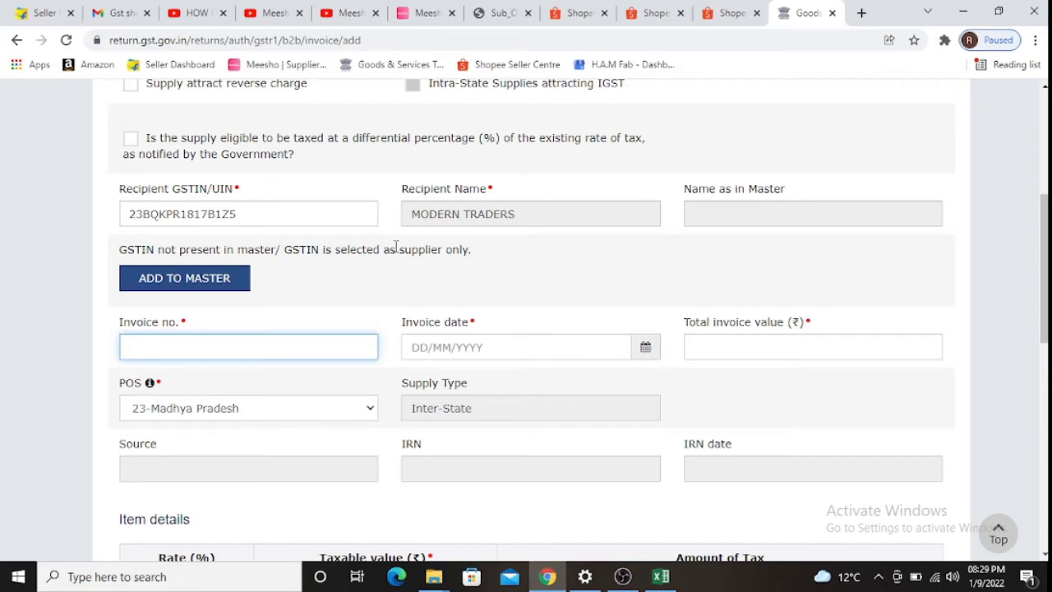
- Enter invoice number 23 taken from the sales report
key("alt+Tab")
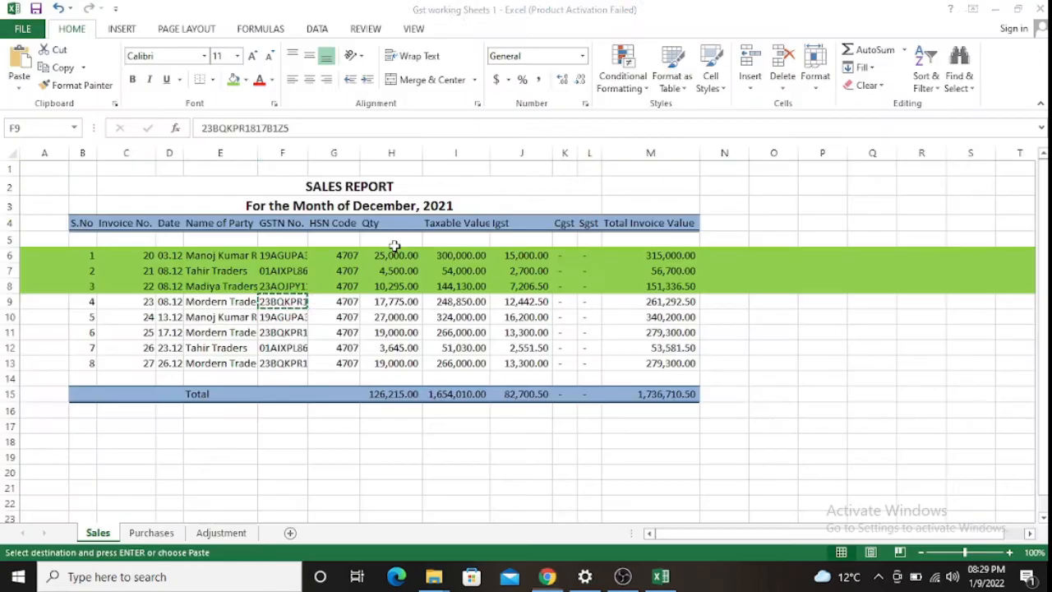
key("Escape")
key("Right")
key("Right")
key("Right")
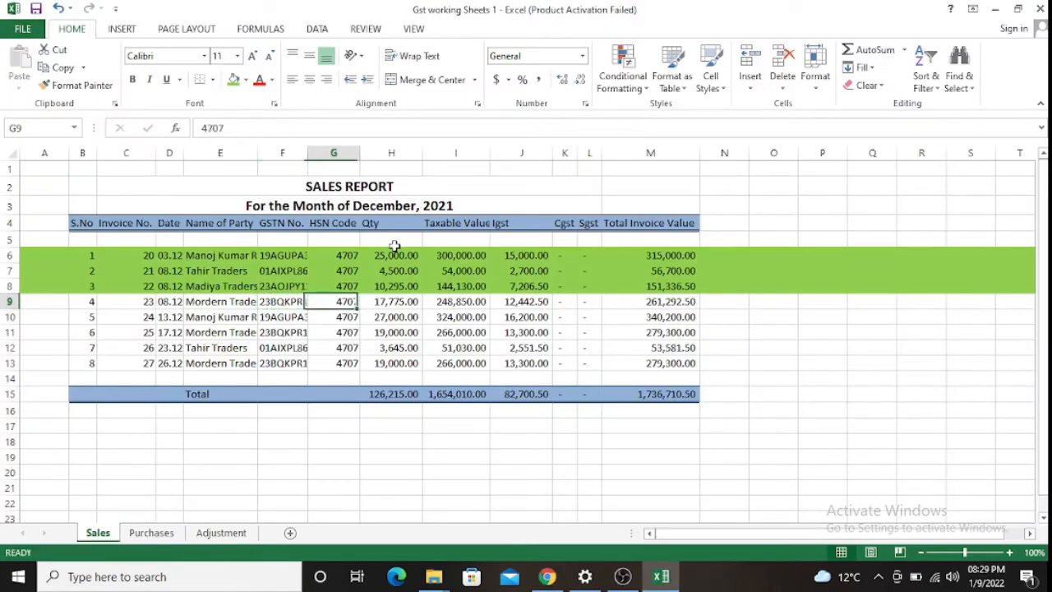
key("alt+Tab")
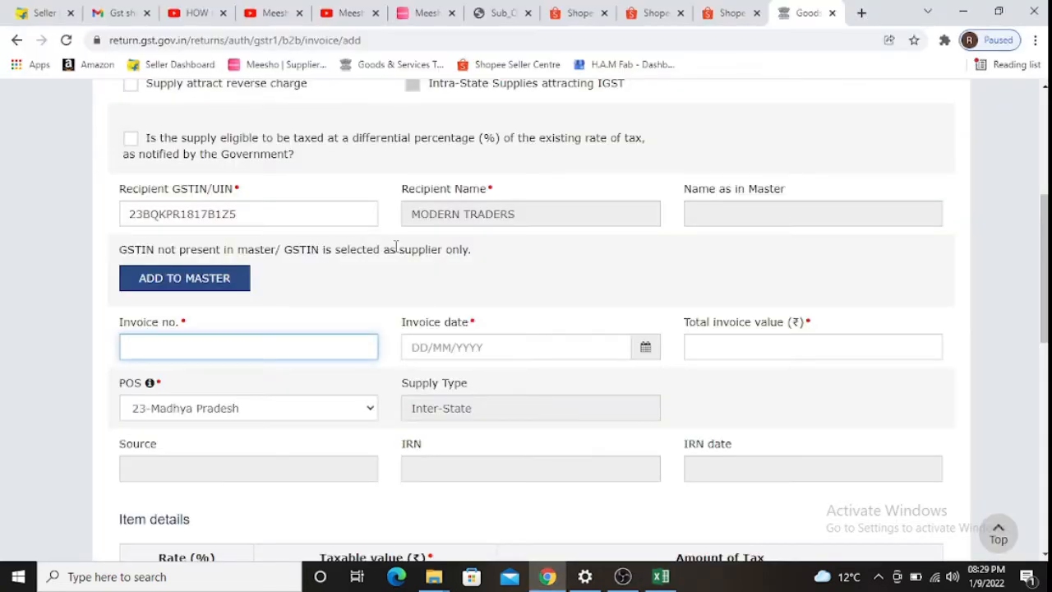
key("alt+Tab")
key("Left")
key("Left")
key("Left")
key("Left")
key("Left")
key("Left")
key("Left")
key("alt+Tab")
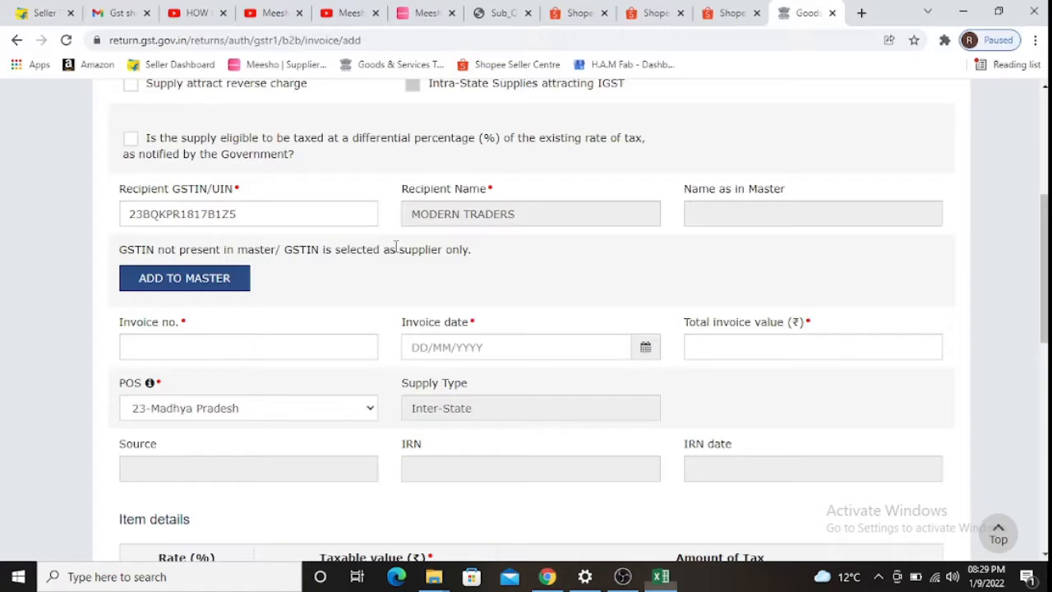
key("Tab")
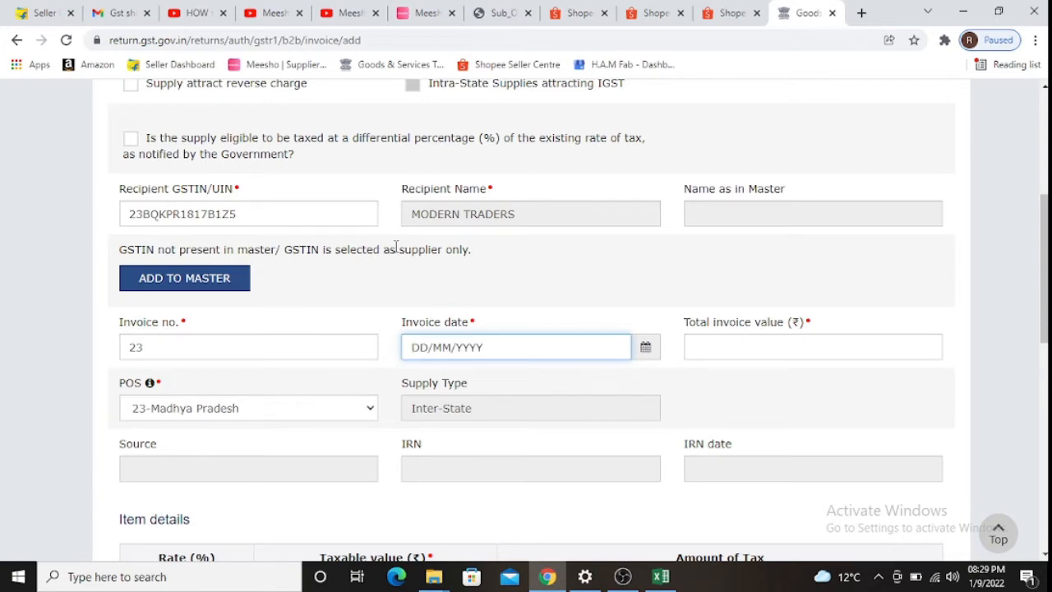
- Enter invoice date 08/12/2021 for invoice 23
key("alt+Tab")
key("alt+Tab")
key("alt+Tab")
key("Right")
key("ctrl+c")
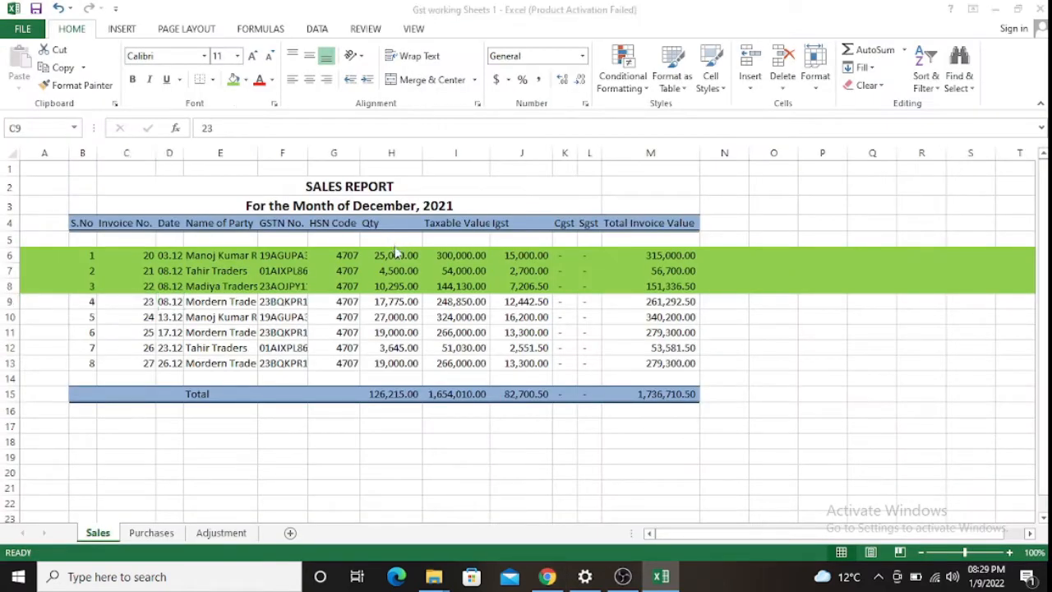
key("alt+Tab")
type("0812202")
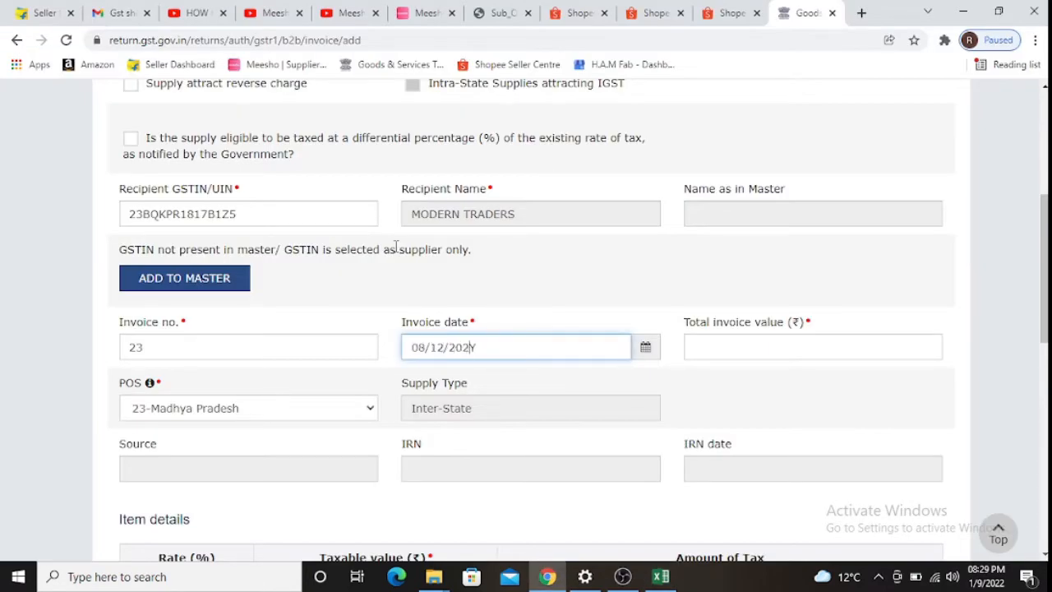
type("1")
key("Tab")
- Enter the total invoice value 261,292.50 from cell M9
key("alt+Tab")
key("Right")
key("Right")
key("Right")
key("Right")
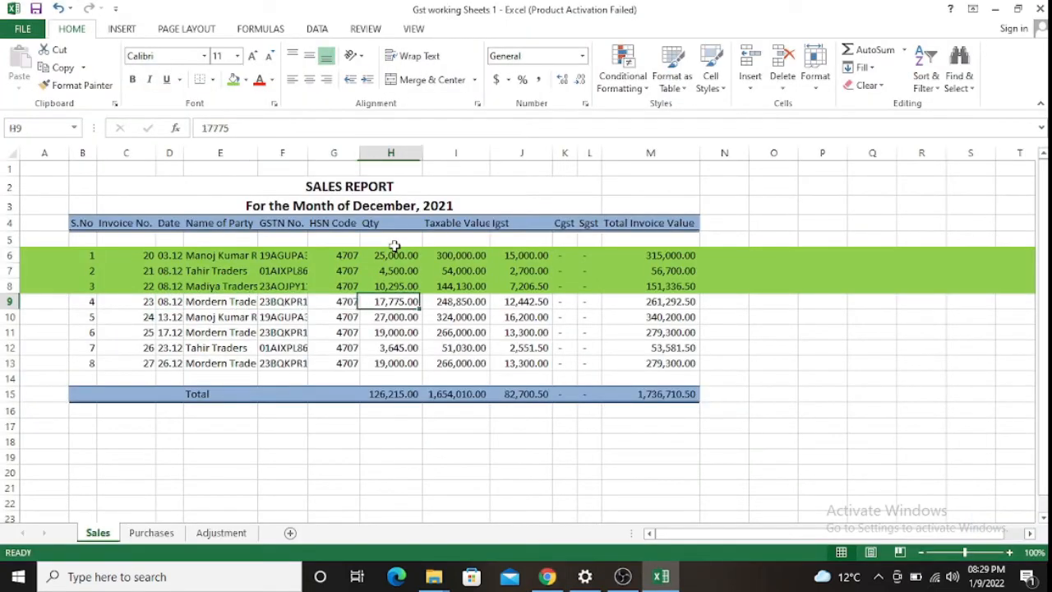
key("Right")
key("Right")
key("Left")
key("Right")
key("Right")
key("Right")
key("Right")
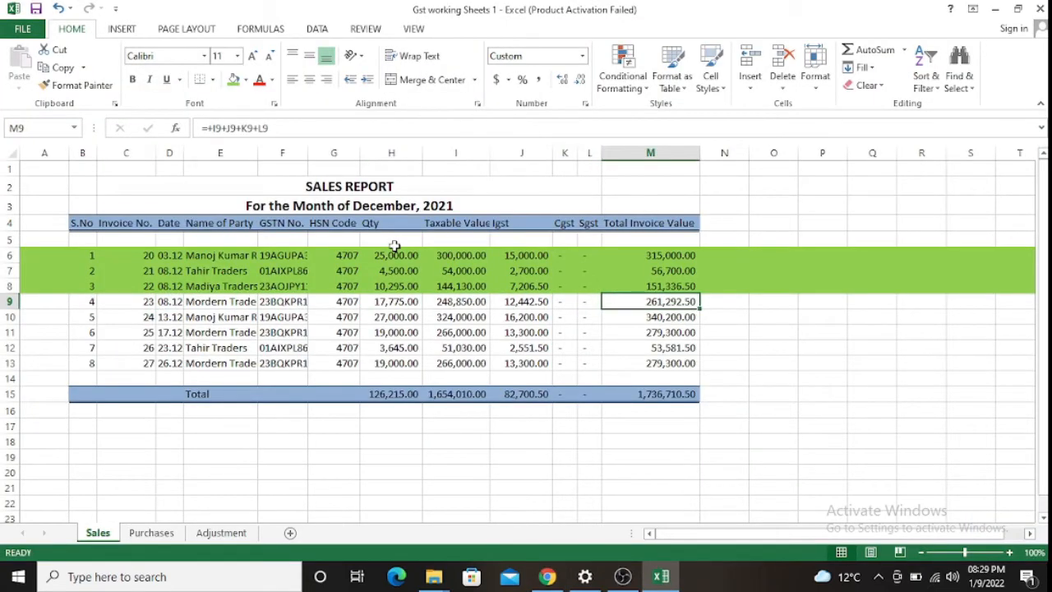
key("alt+Tab")
type("261,29")
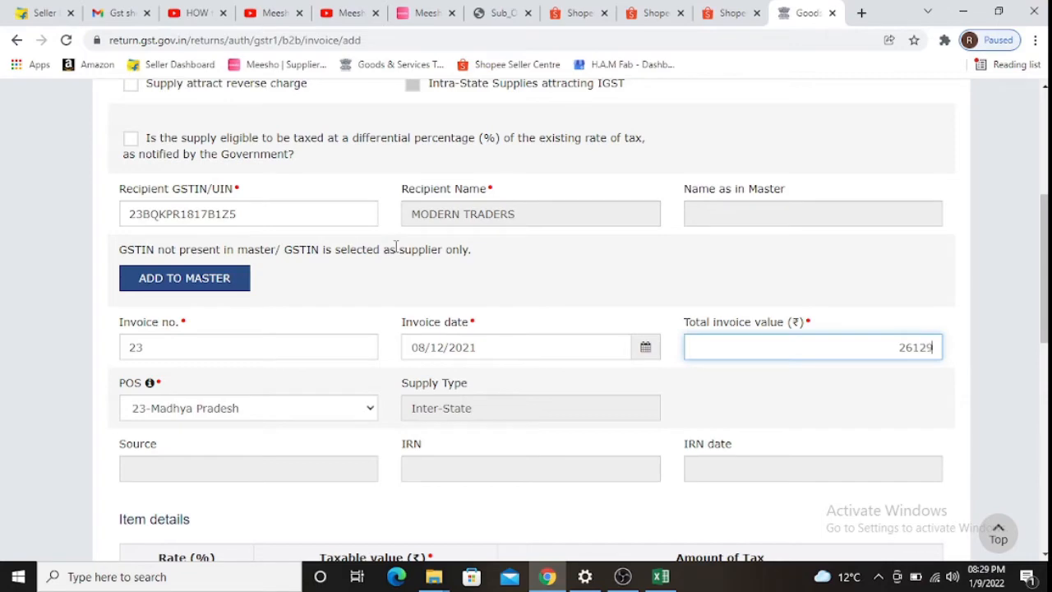
type("2.50")
key("Tab")
- Advance to the 5% taxable value field after checking row 9's amounts in Excel
key("alt+Tab")
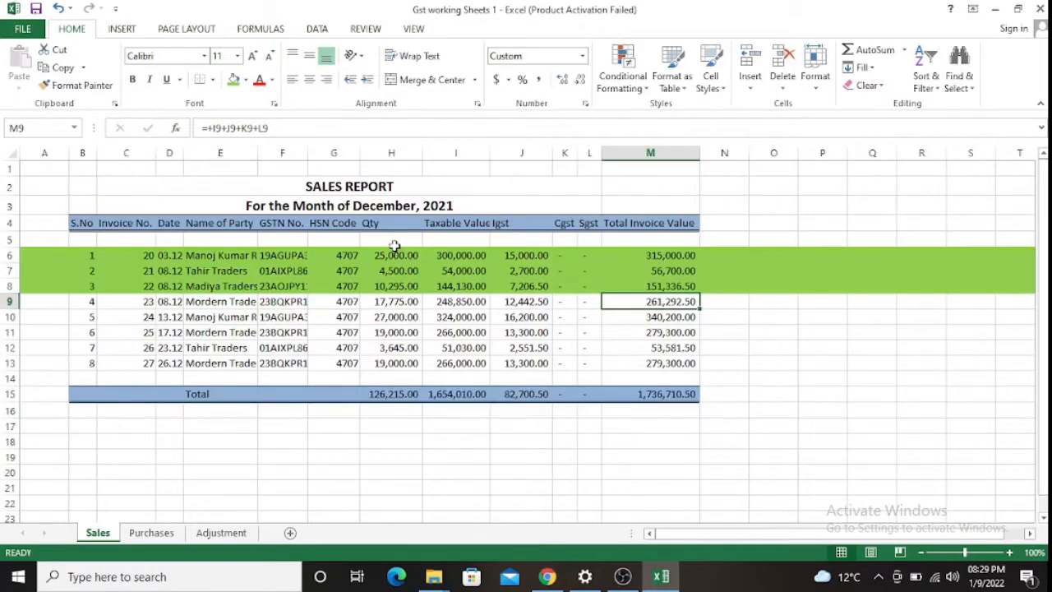
key("alt+Tab")
key("Tab")
key("Tab")
key("Tab")
key("Tab")
key("Tab")
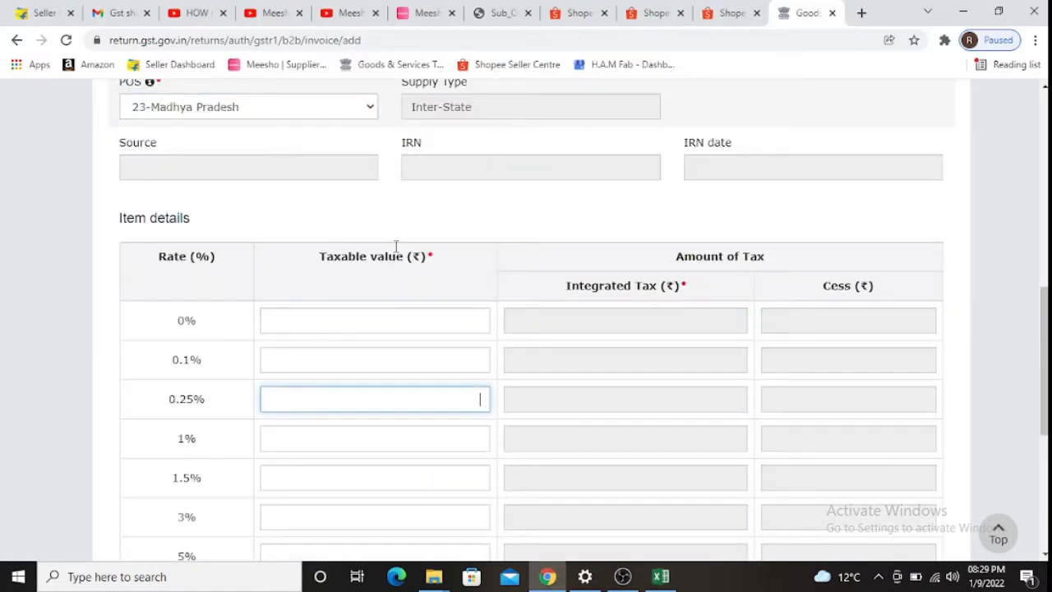
key("Tab")
key("alt+Tab")
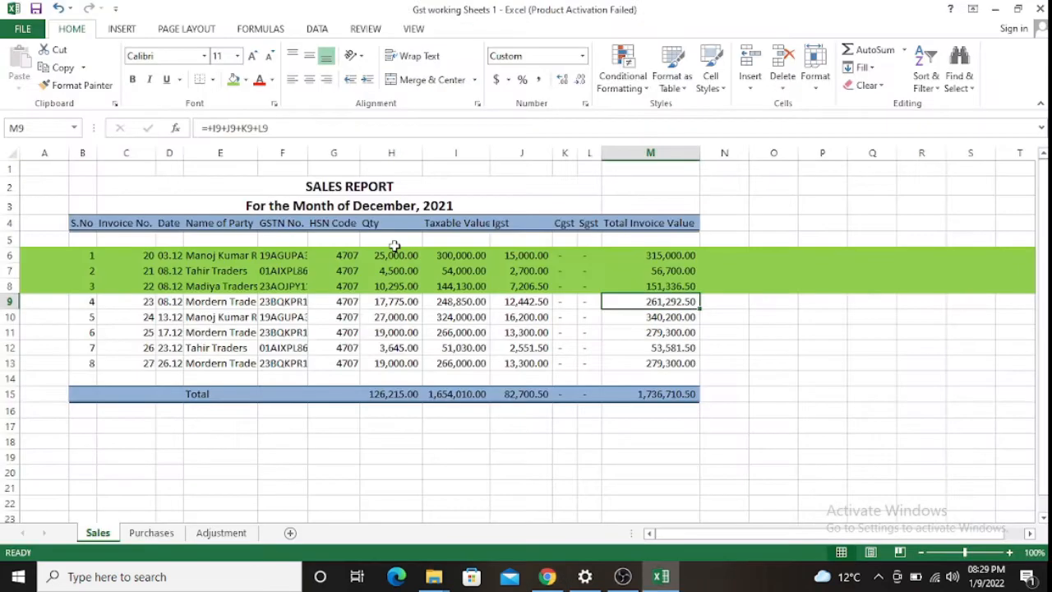
key("Left")
key("Left")
key("Left")
key("Left")
key("alt+Tab")
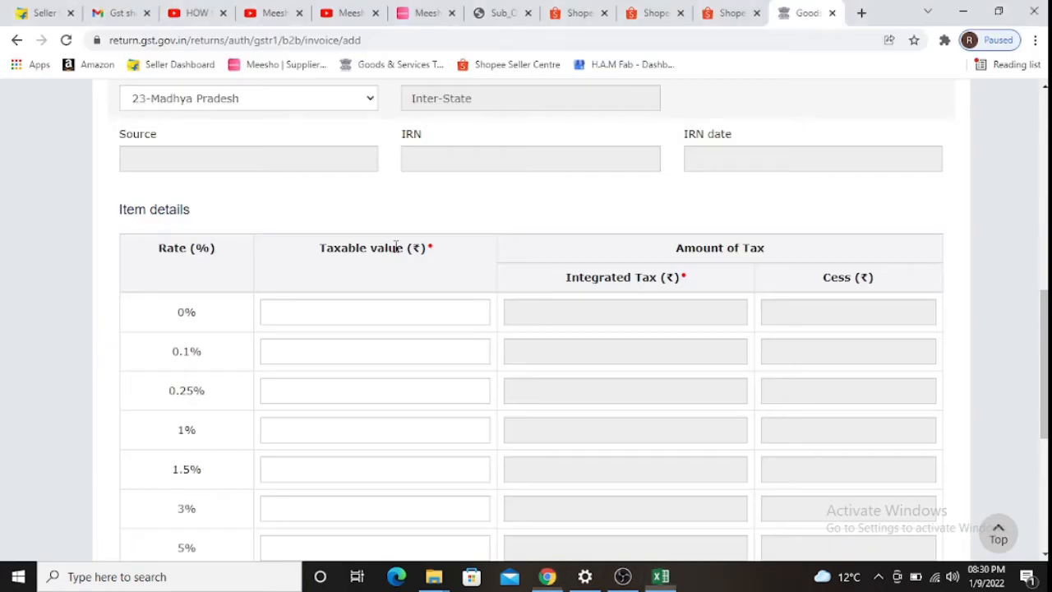
- Enter 248,850 as the 5% taxable value (IGST 12,442.50) and save invoice 23
type("248850")
key("Tab")
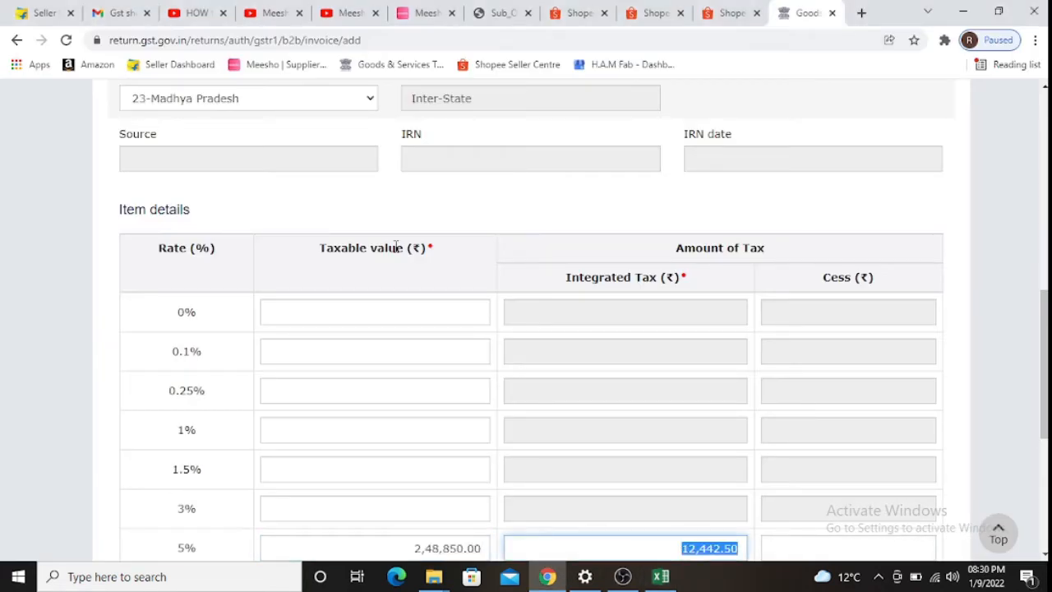
key("Tab")
key("alt+Tab")
key("alt+Tab")
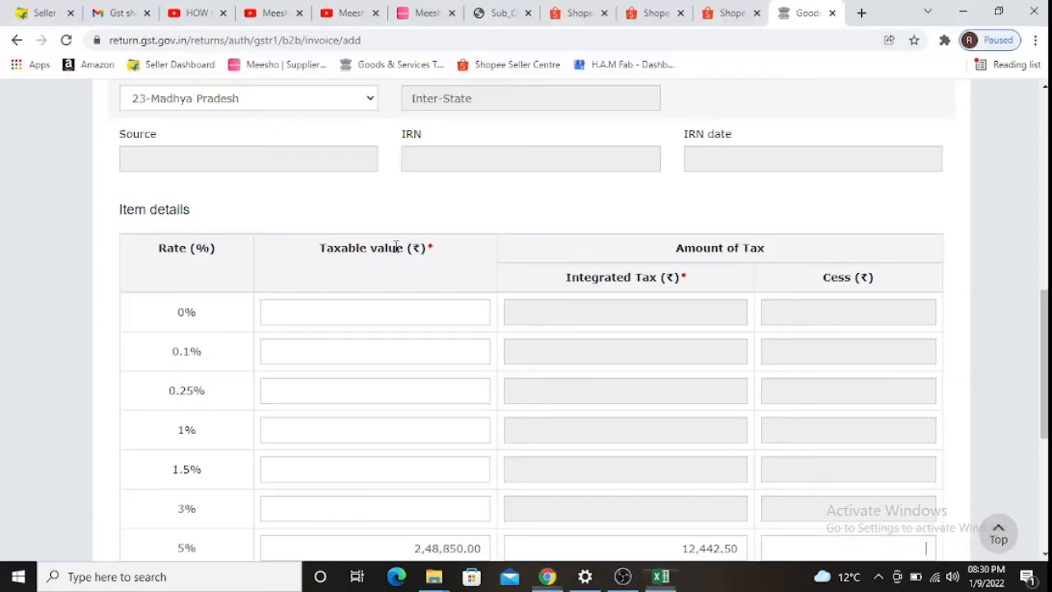
scroll(396, 247, "down", 5)
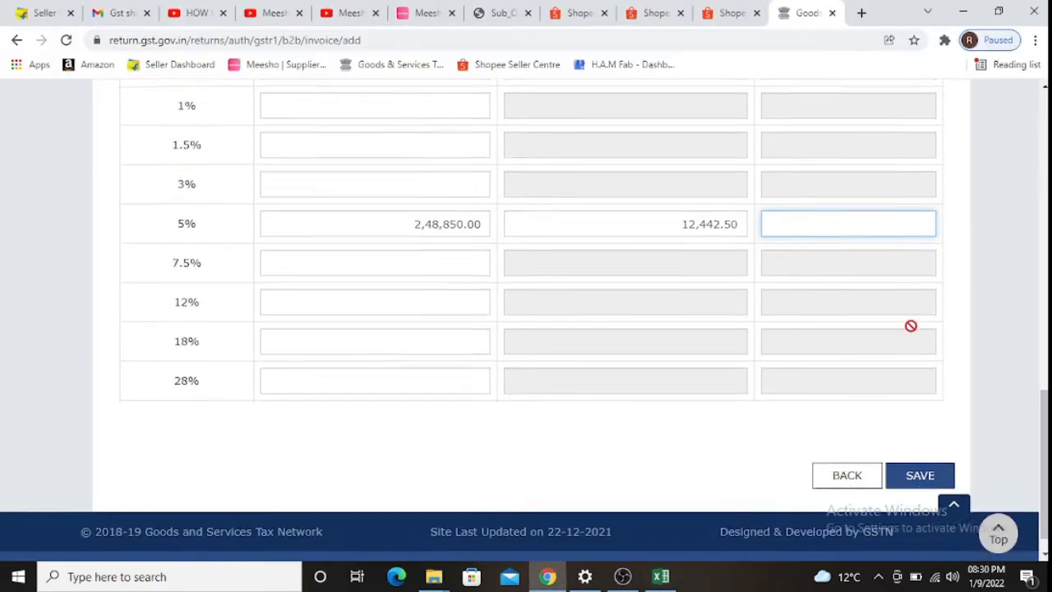
left_click(917, 443)
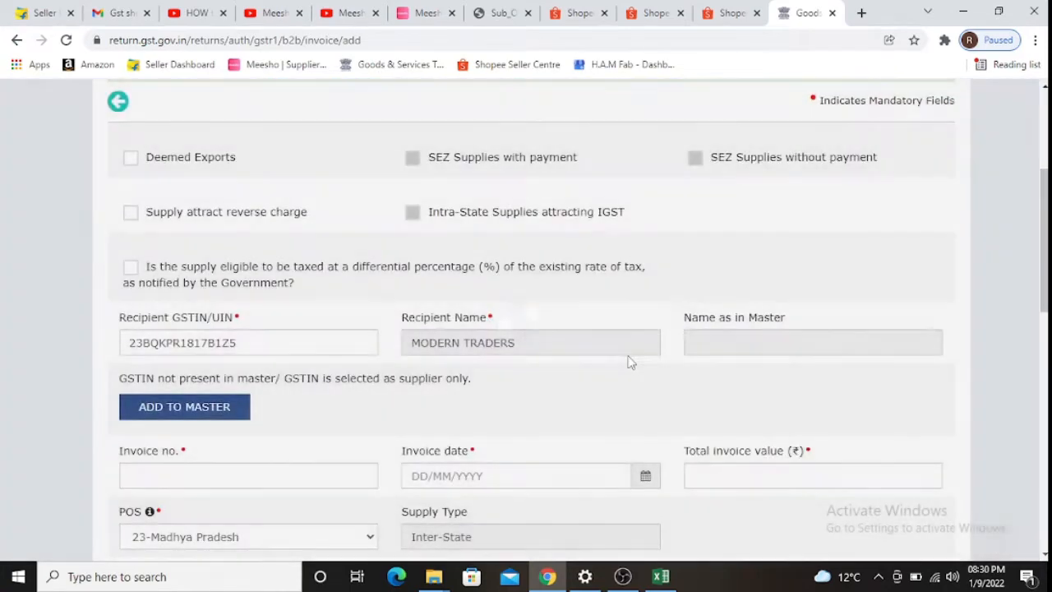
- Highlight Excel row 9 green like the other filed rows
key("alt+Tab")
key("shift+space")
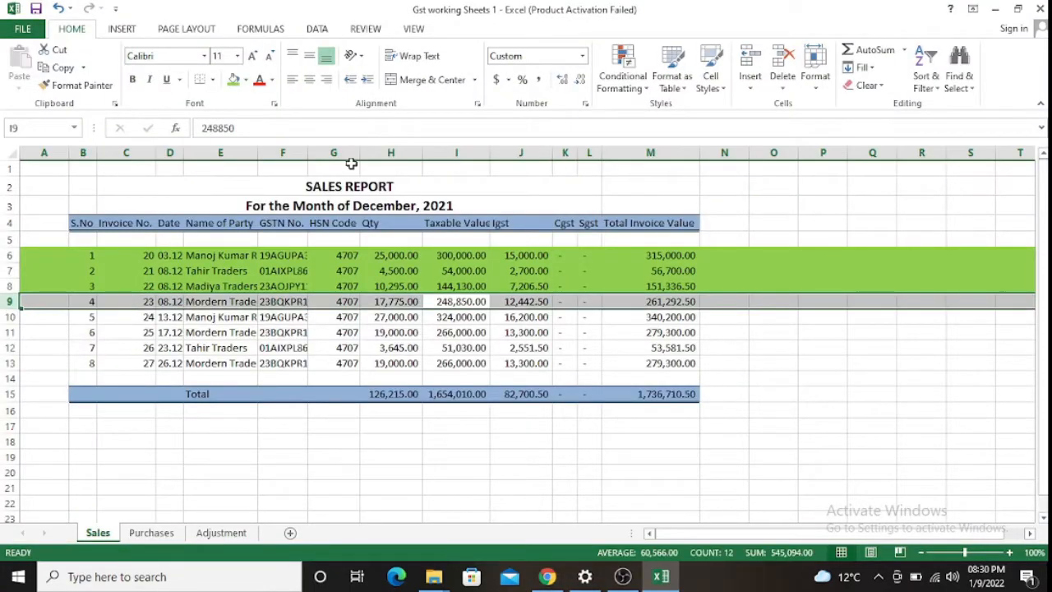
left_click(234, 79)
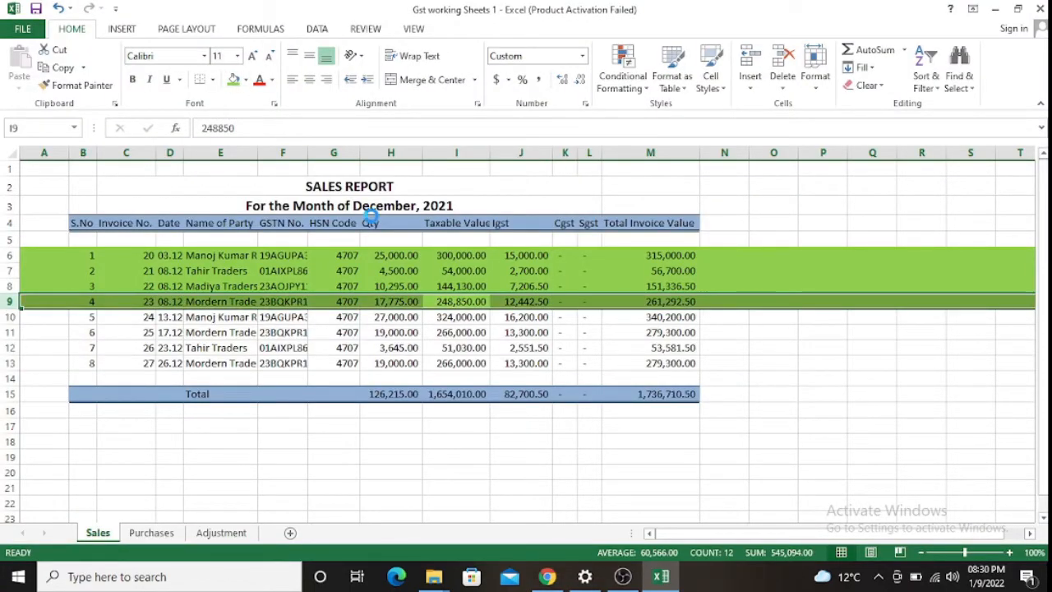
- Copy the invoice 24 GSTIN from Excel row 10 into the recipient GSTIN field
key("Down")
key("Left")
key("Left")
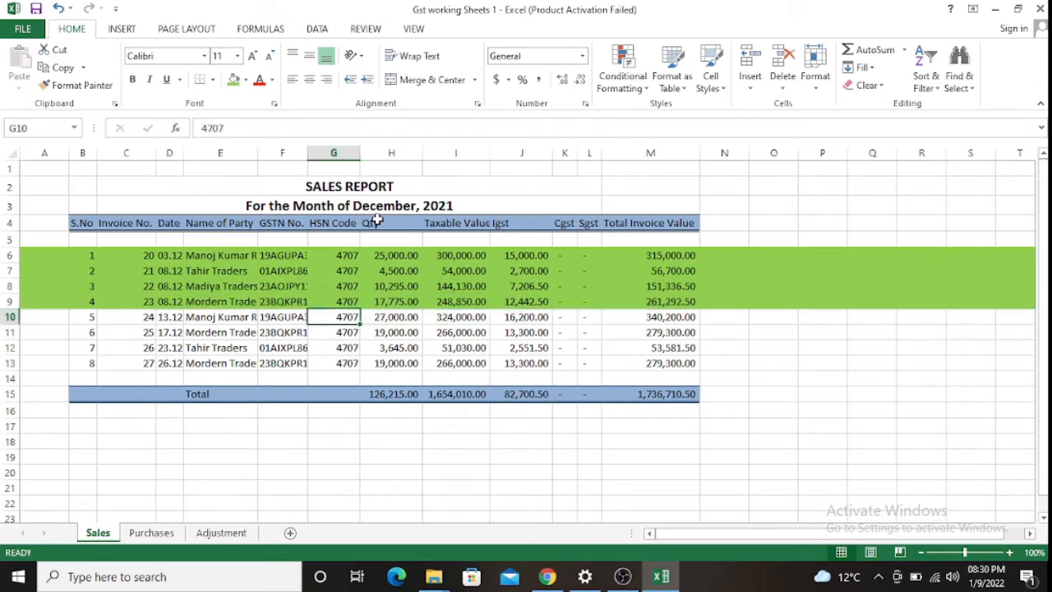
key("Left")
key("ctrl+c")
key("alt+Tab")
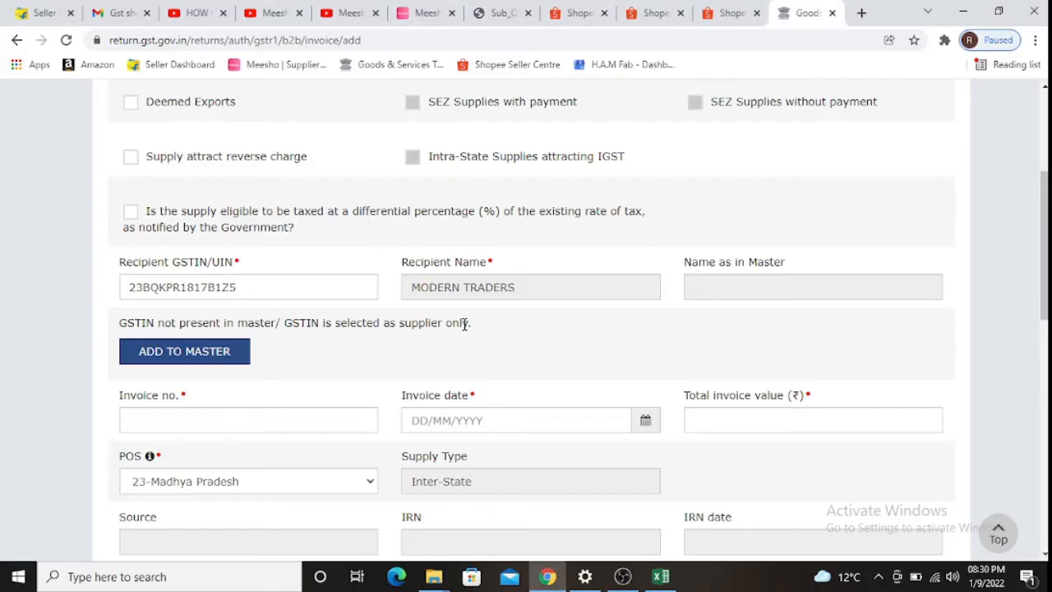
scroll(725, 323, "down", 10)
scroll(841, 394, "down", 2)
scroll(868, 417, "up", 10)
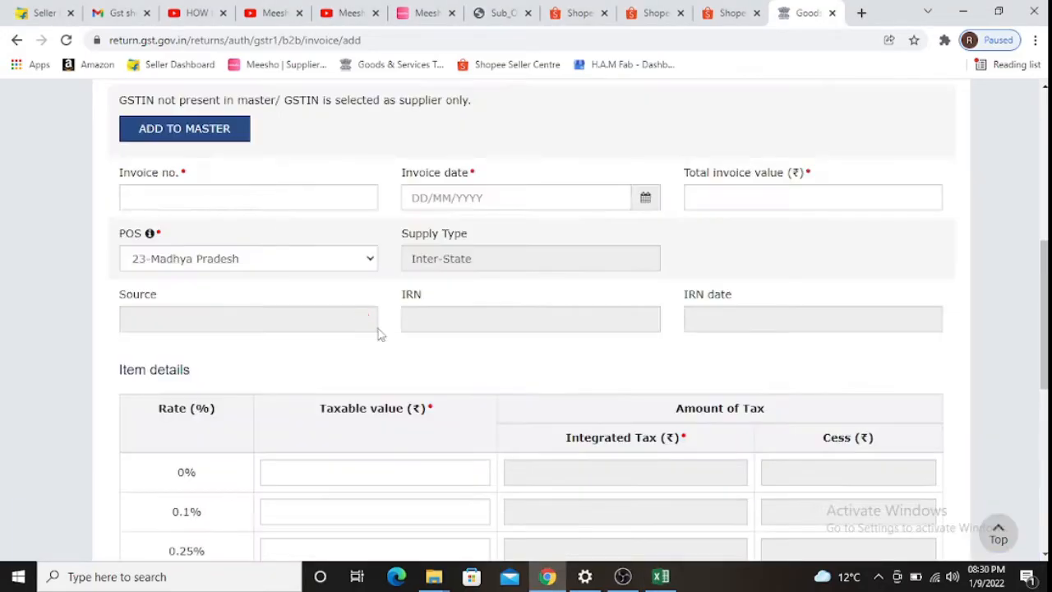
scroll(343, 305, "down", 1)
scroll(266, 376, "down", 1)
left_click_drag(258, 319, 119, 327)
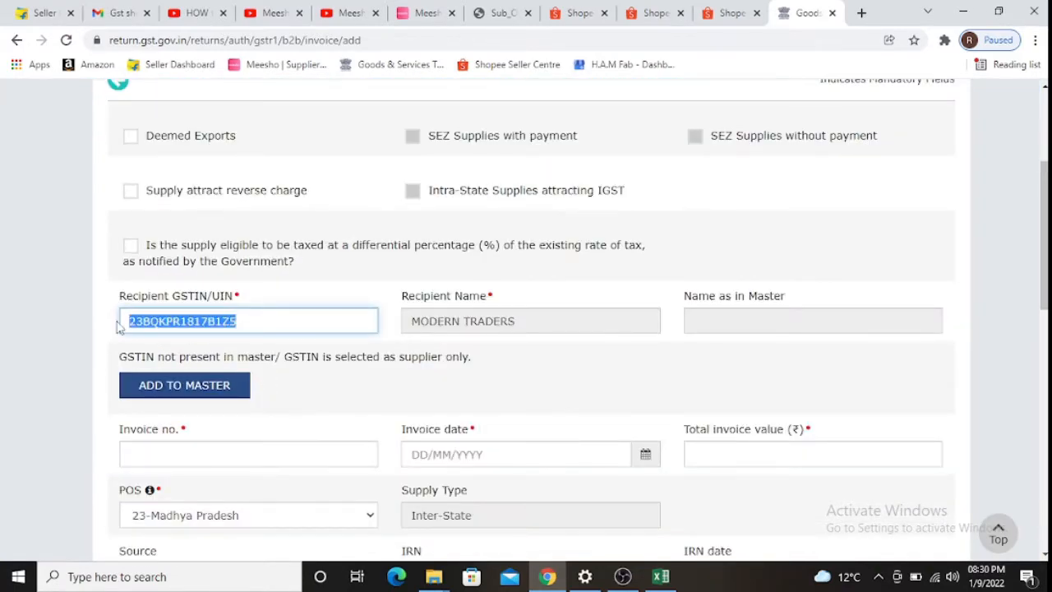
key("ctrl+v")
key("Tab")
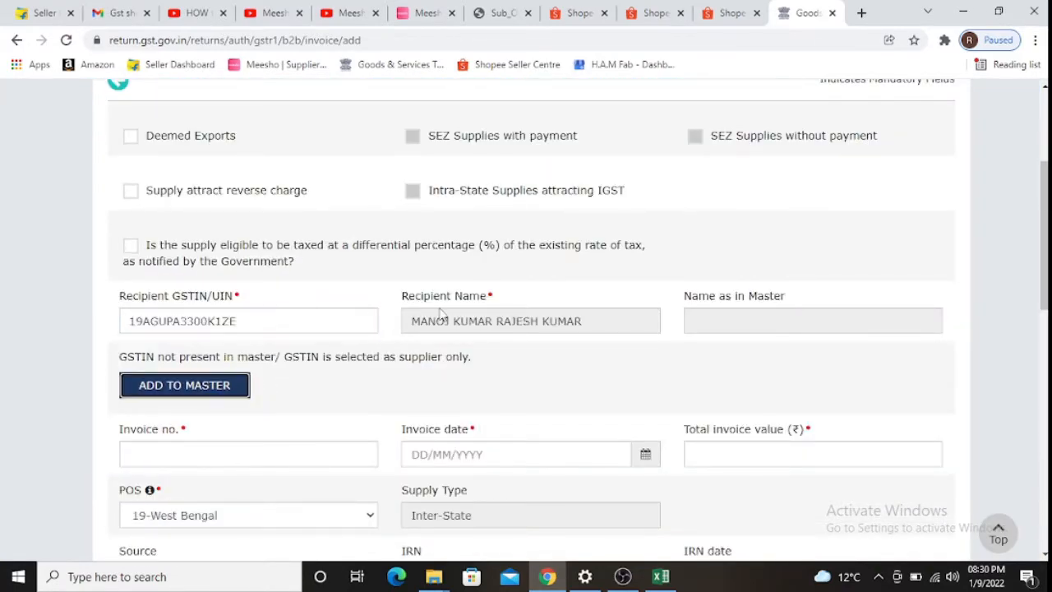
key("Tab")
- Enter invoice number 24 and invoice date 13/12/2021 in the B2B form
key("alt+Tab")
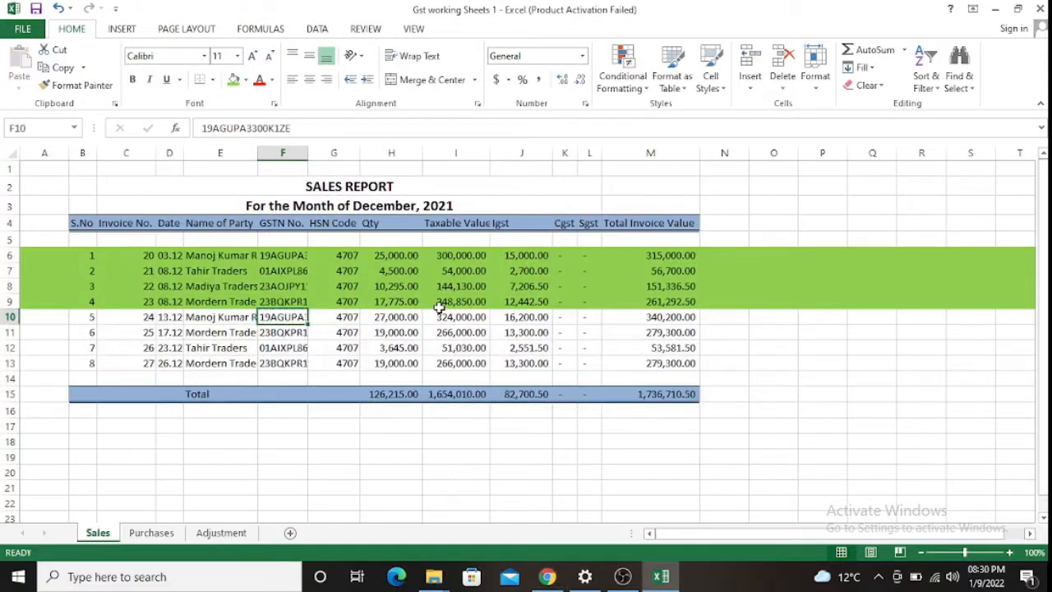
key("Left")
key("ctrl+c")
key("alt+Tab")
key("ctrl+v")
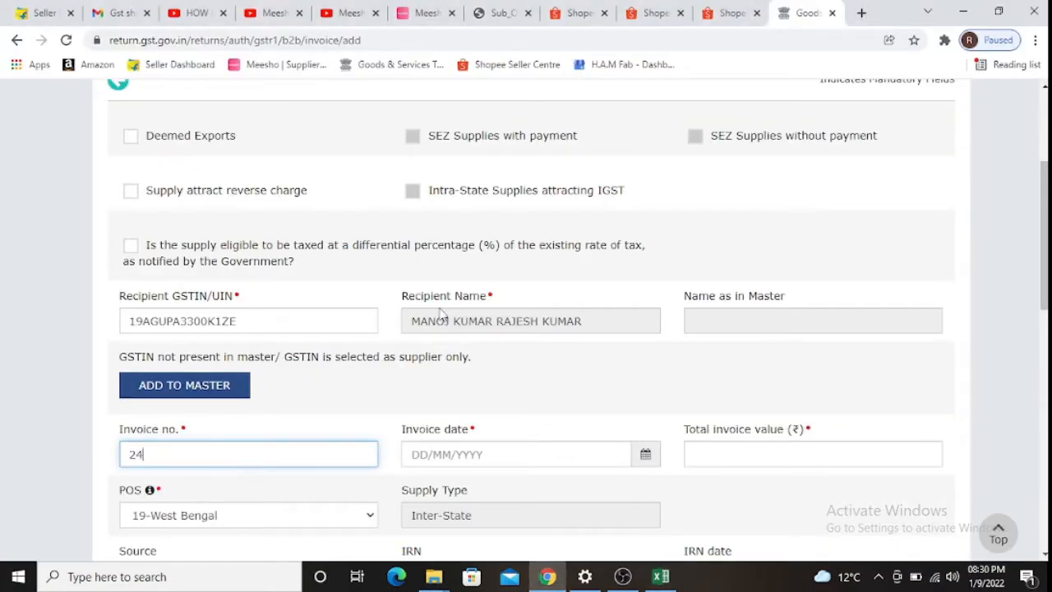
key("Tab")
key("alt+Tab")
key("Right")
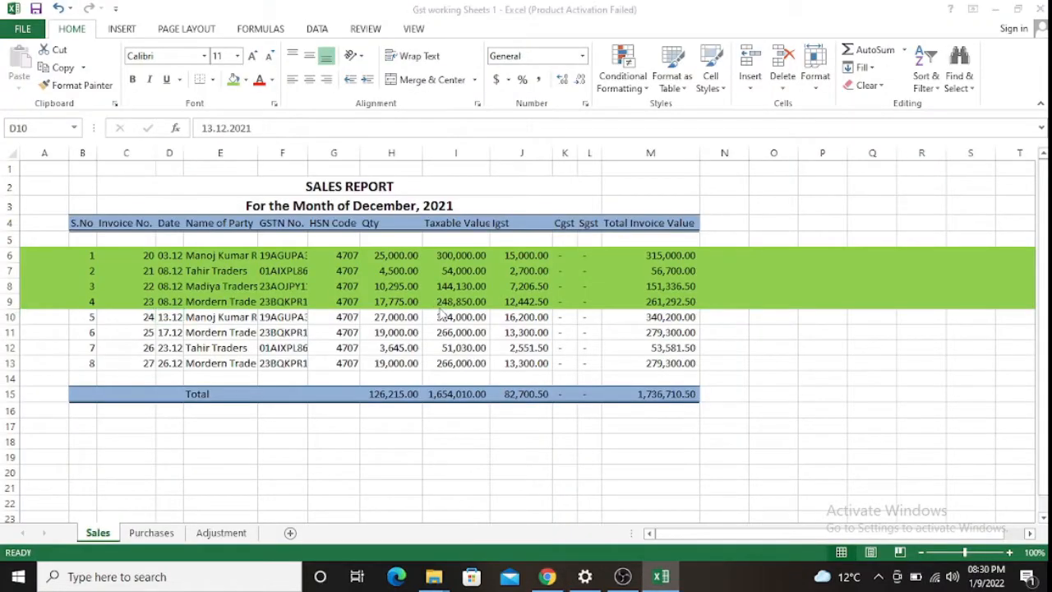
key("alt+Tab")
type("1312202")
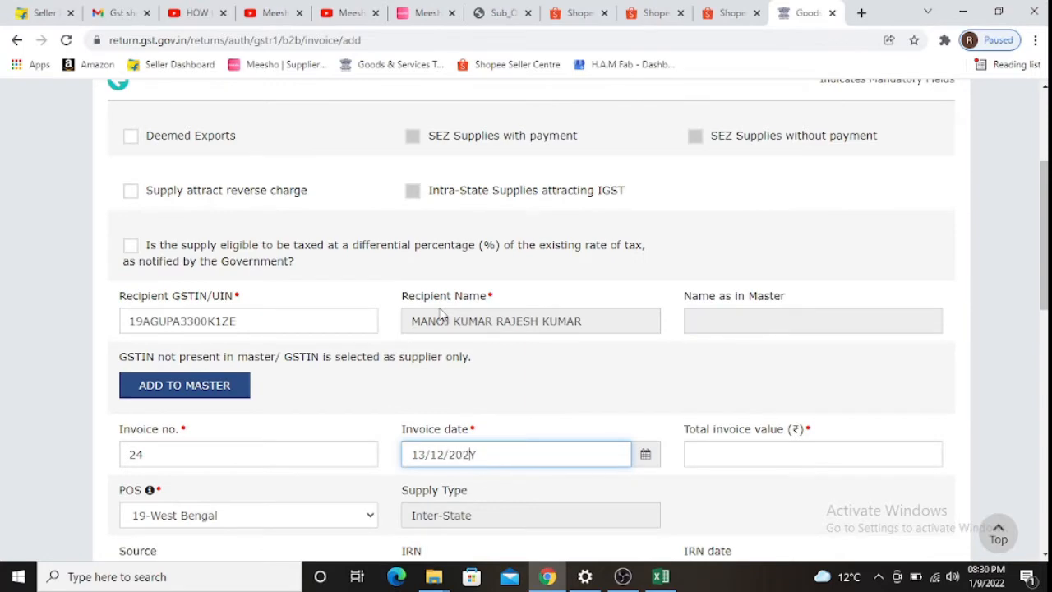
type("1")
key("Tab")
- Enter total invoice value 340200 and 5% taxable value 324000
key("alt+Tab")
key("Right")
key("Right")
key("Right")
key("Right")
key("Right")
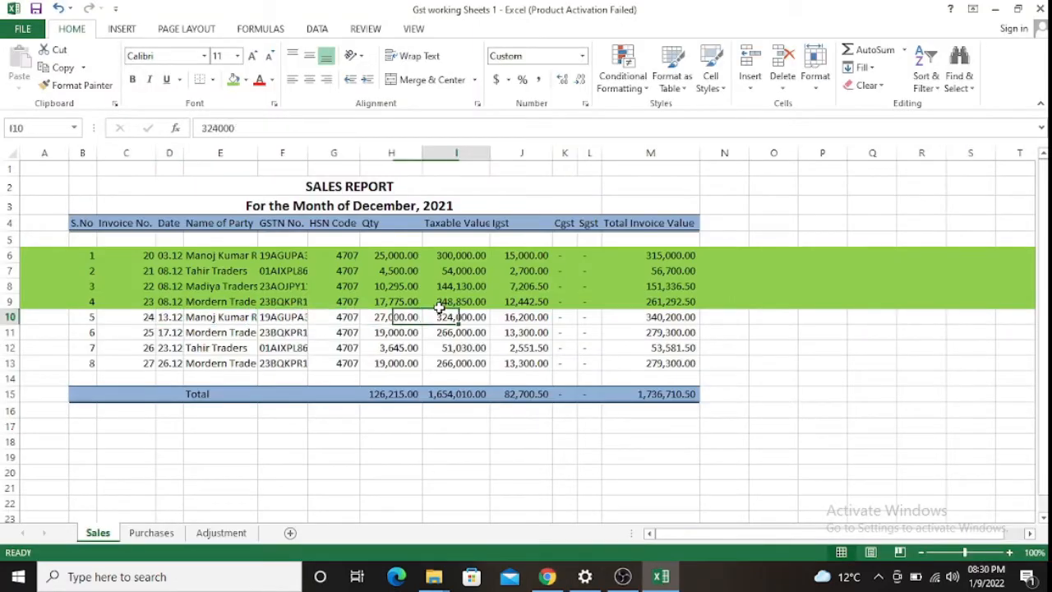
key("Right")
key("Right")
key("Right")
key("Right")
key("alt+Tab")
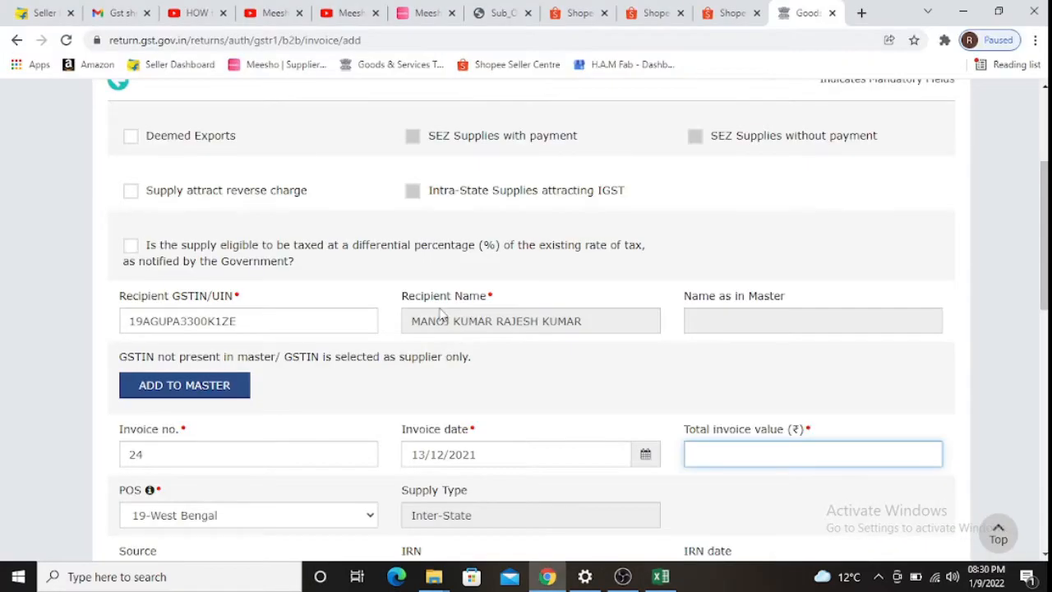
type("340200")
key("Tab")
key("Tab")
key("Tab")
key("Tab")
key("Tab")
key("Tab")
key("Tab")
key("Tab")
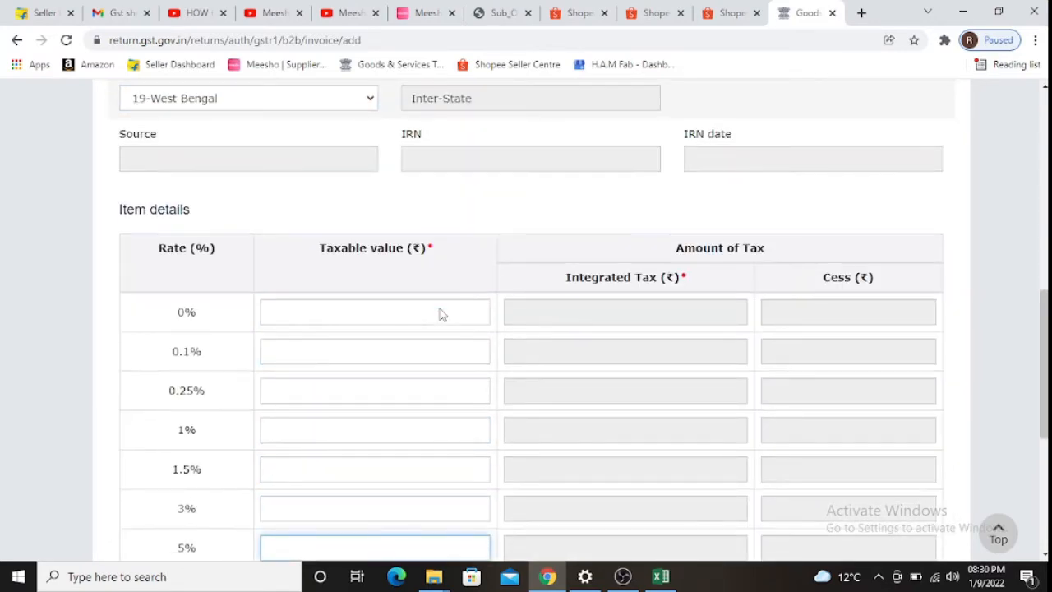
key("alt+Tab")
key("Left")
key("Left")
key("Left")
key("Left")
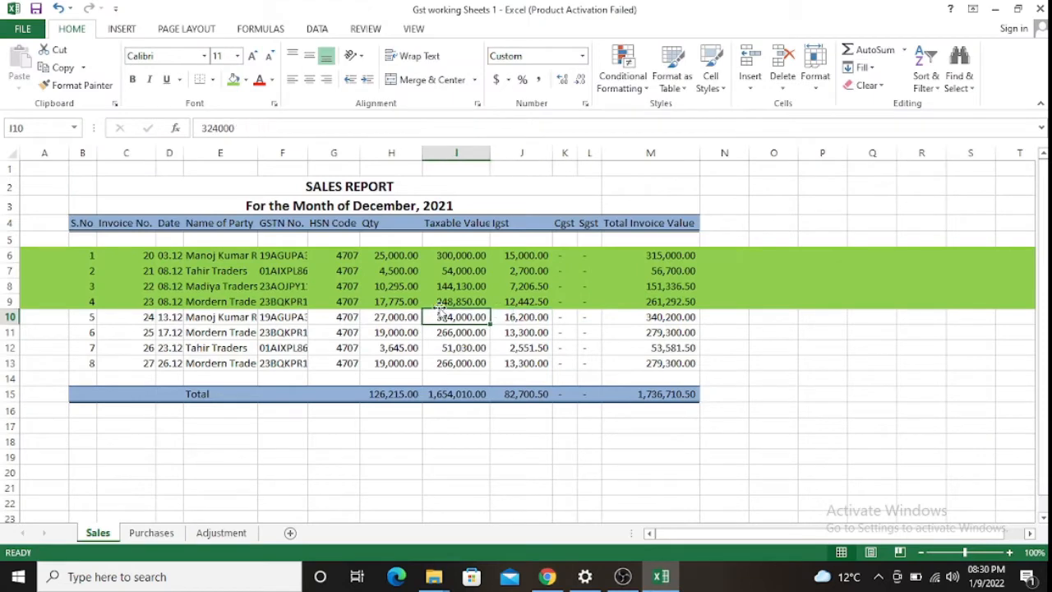
key("alt+Tab")
type("324000")
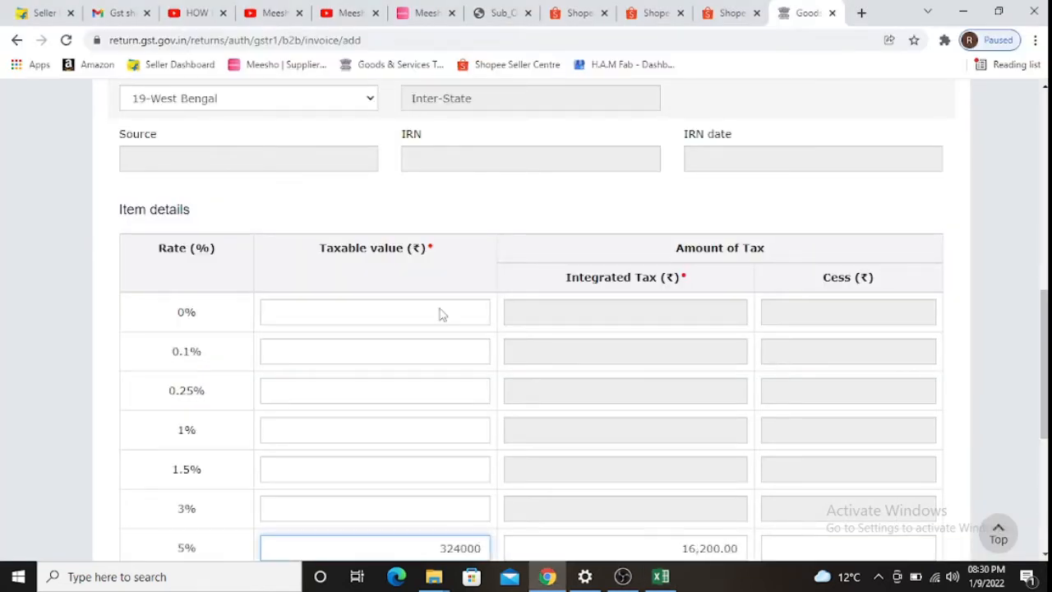
key("Tab")
- Fill Excel row 10 green and save the invoice 24 record
key("alt+Tab")
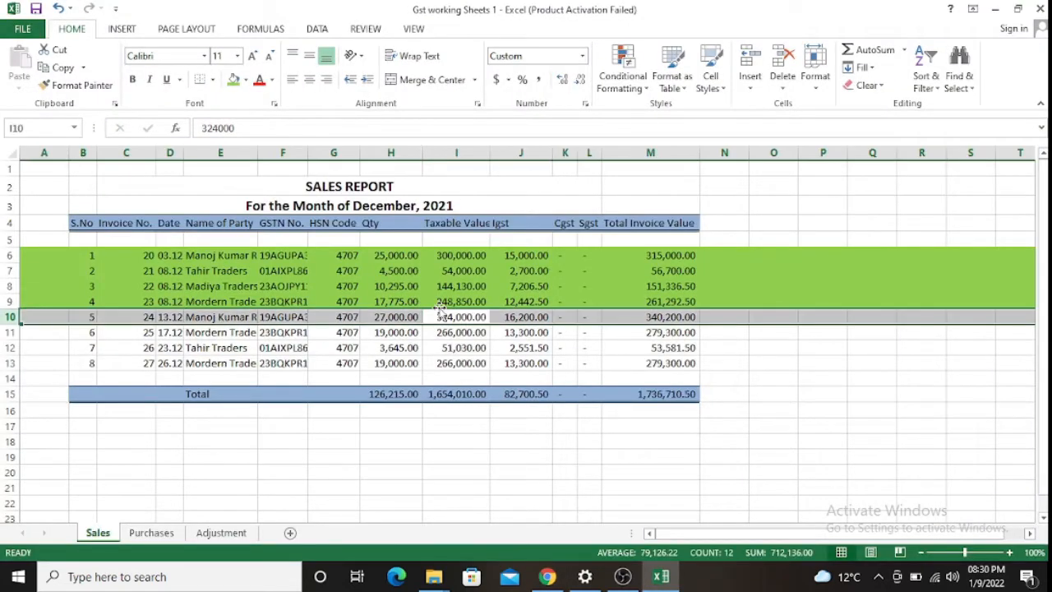
left_click(231, 79)
key("alt+Tab")
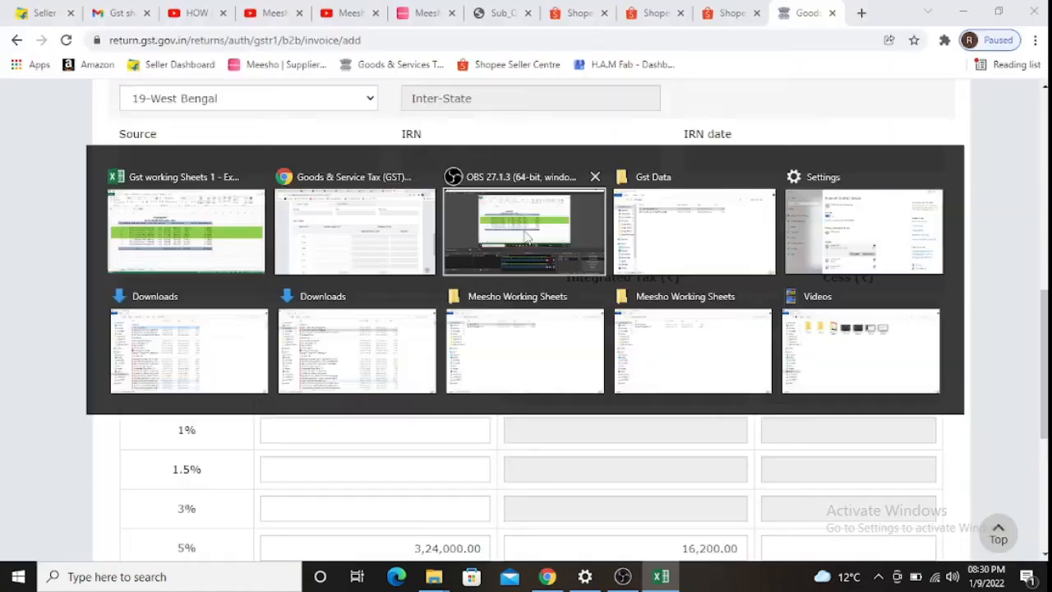
scroll(765, 359, "down", 3)
left_click(920, 445)
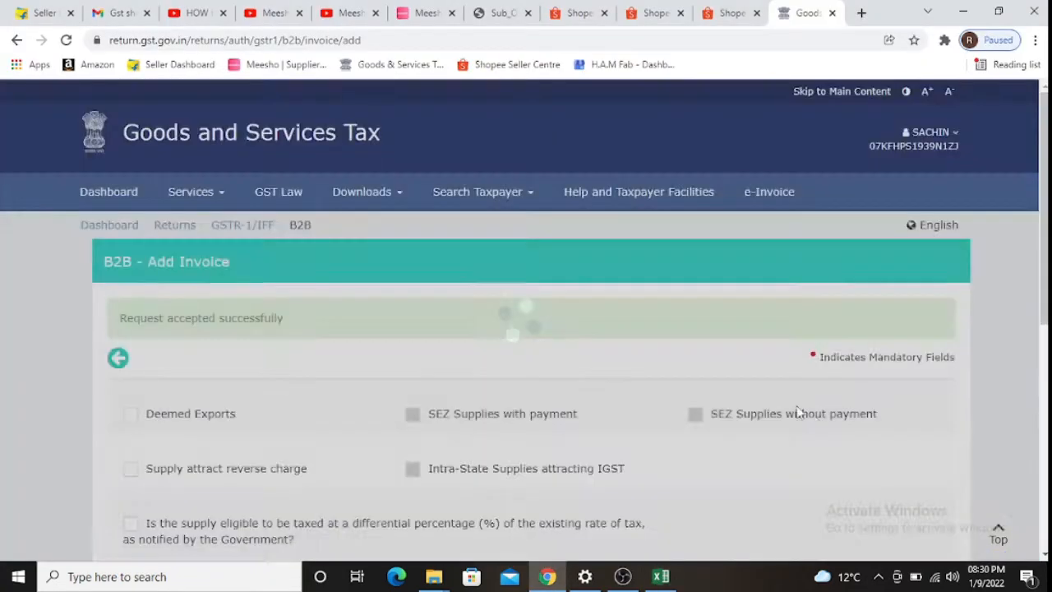
scroll(575, 336, "down", 5)
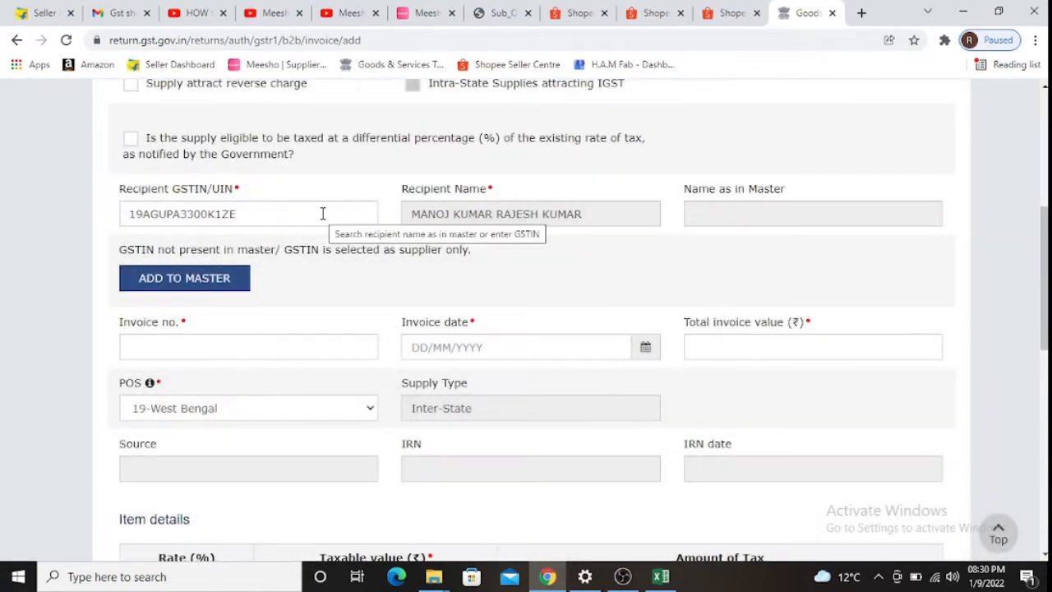
left_click(323, 214)
key("alt+Tab")
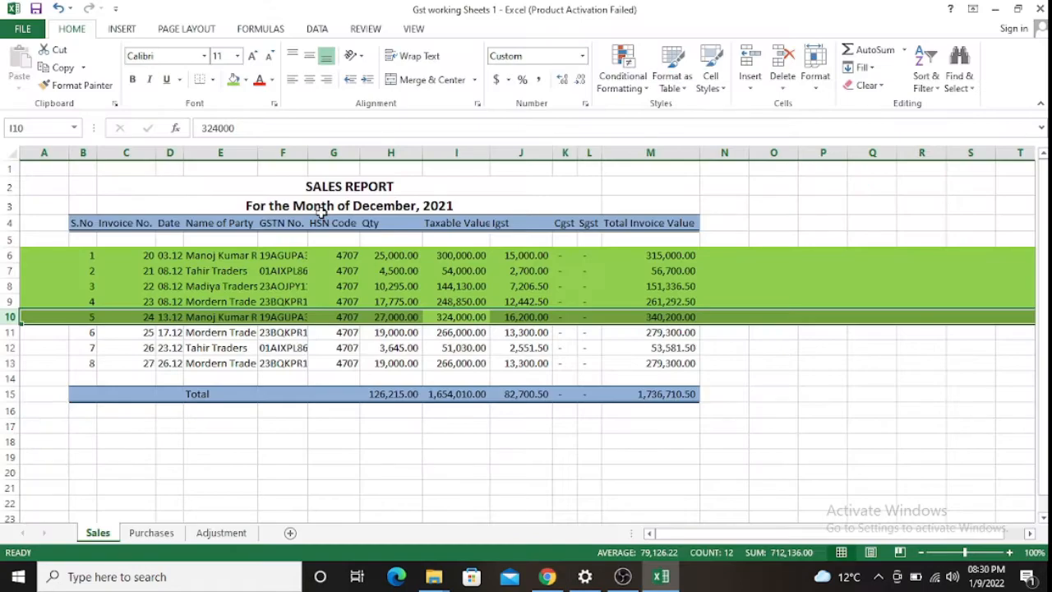
- Replace the recipient GSTIN with the one copied from Excel cell F11
key("Down")
key("Left")
key("Left")
key("Left")
key("ctrl+c")
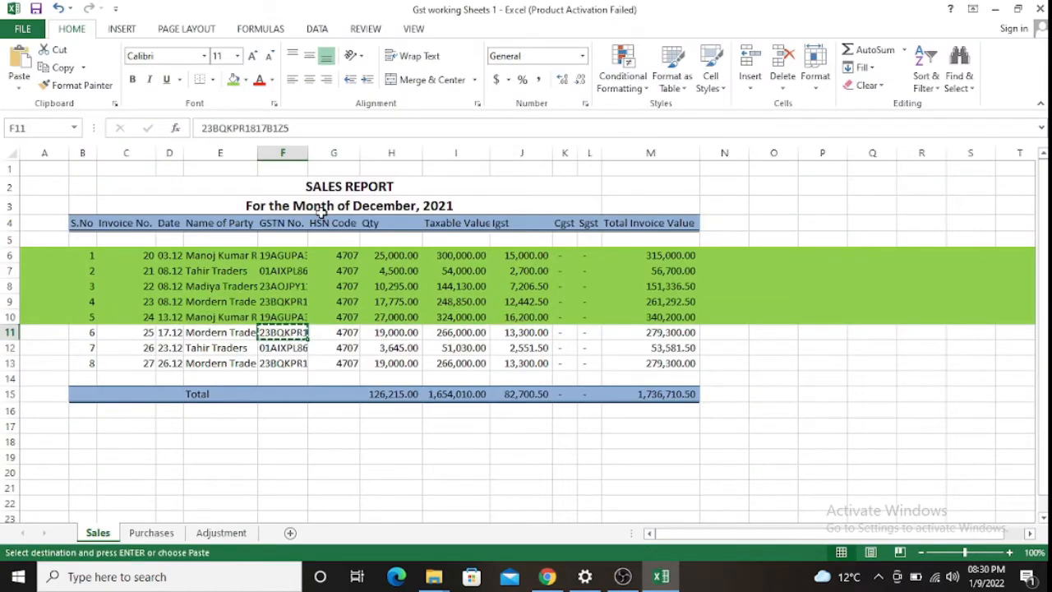
key("alt+Tab")
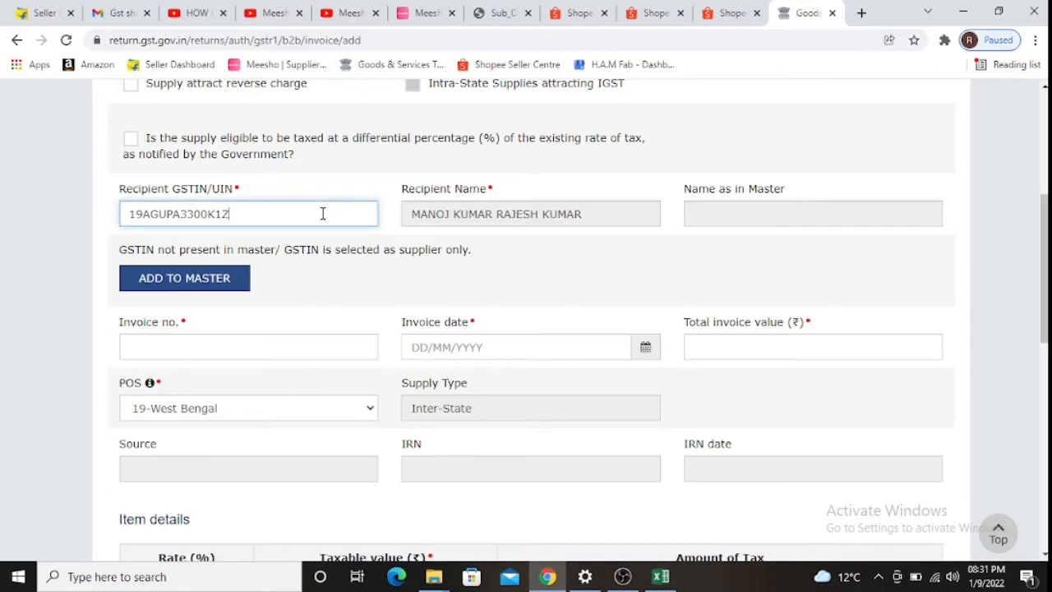
key("BackSpace")
key("BackSpace")
key("BackSpace")
key("BackSpace")
key("BackSpace")
key("BackSpace")
key("BackSpace")
key("BackSpace")
key("BackSpace")
key("BackSpace")
key("BackSpace")
key("BackSpace")
key("BackSpace")
key("BackSpace")
key("ctrl+v")
key("Tab")
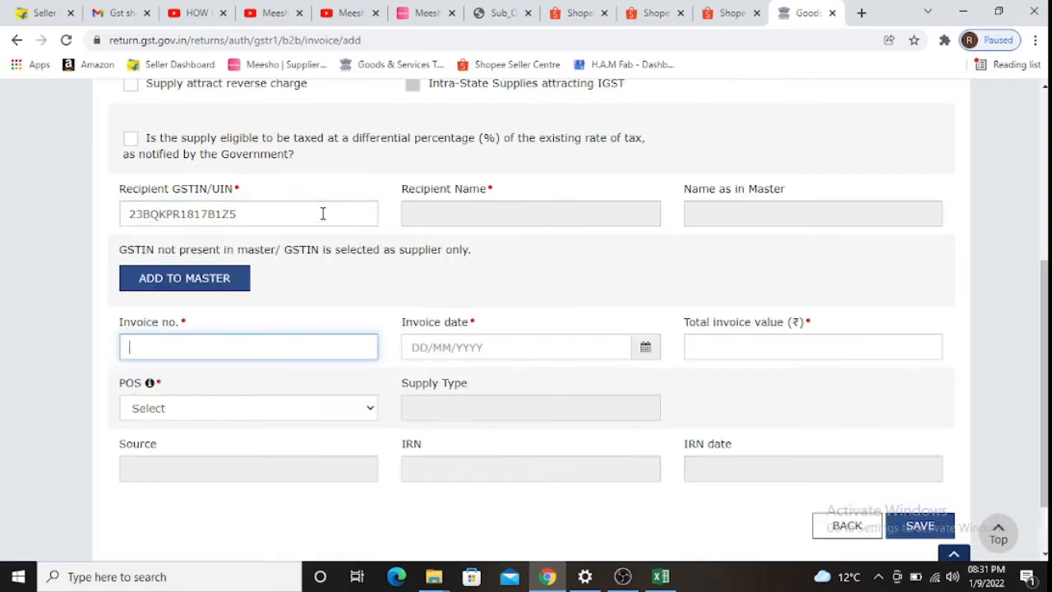
key("alt+Tab")
key("Escape")
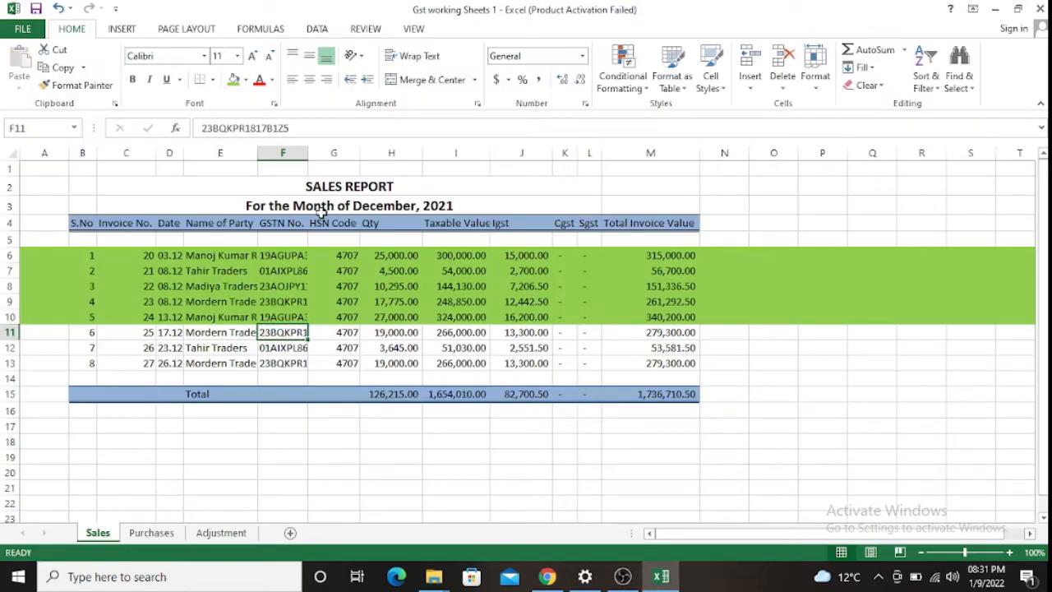
key("ctrl+c")
key("alt+Tab")
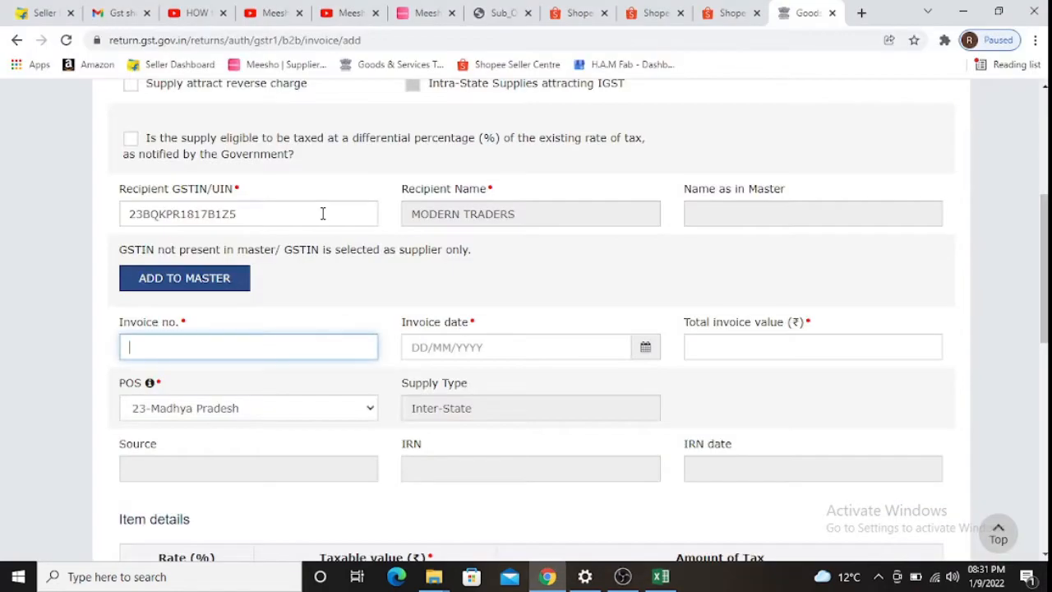
- Enter invoice number 25 and invoice date 17.12, correcting a mistyped date
type("25")
key("Tab")
key("alt+Tab")
key("Left")
key("Left")
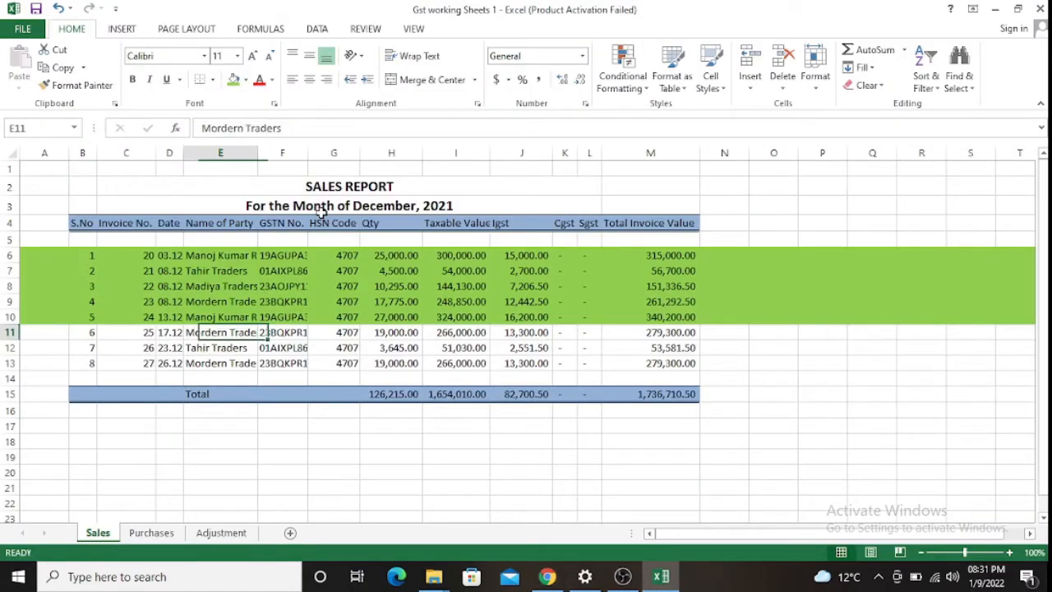
key("alt+Tab")
type("71")
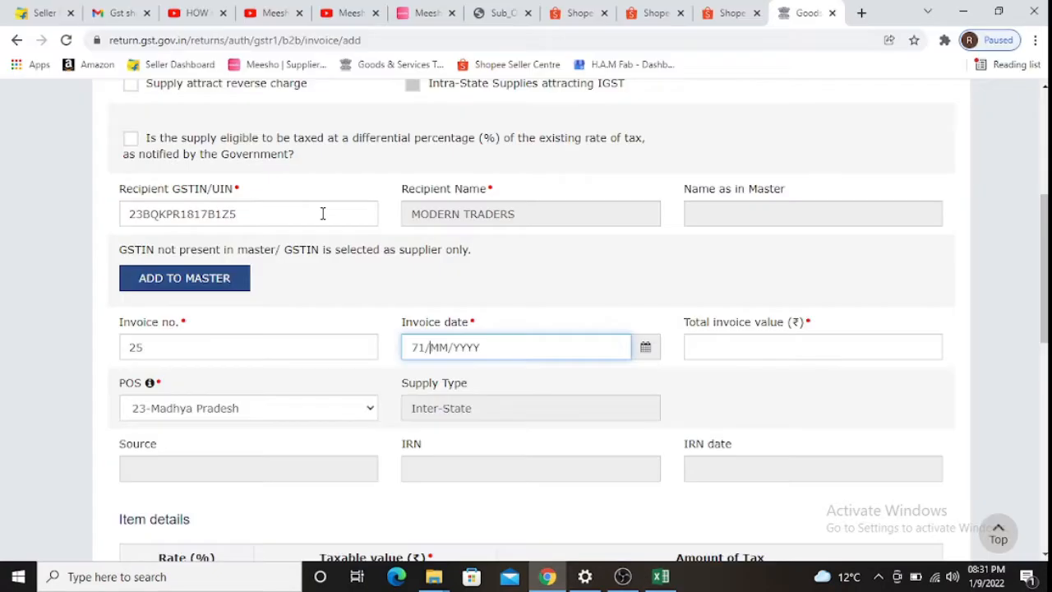
type("22")
key("BackSpace")
key("BackSpace")
key("BackSpace")
key("BackSpace")
type("17122")
key("Tab")
- Enter total invoice value 279300 and 5% taxable value 266000
key("alt+Tab")
key("Right")
key("Right")
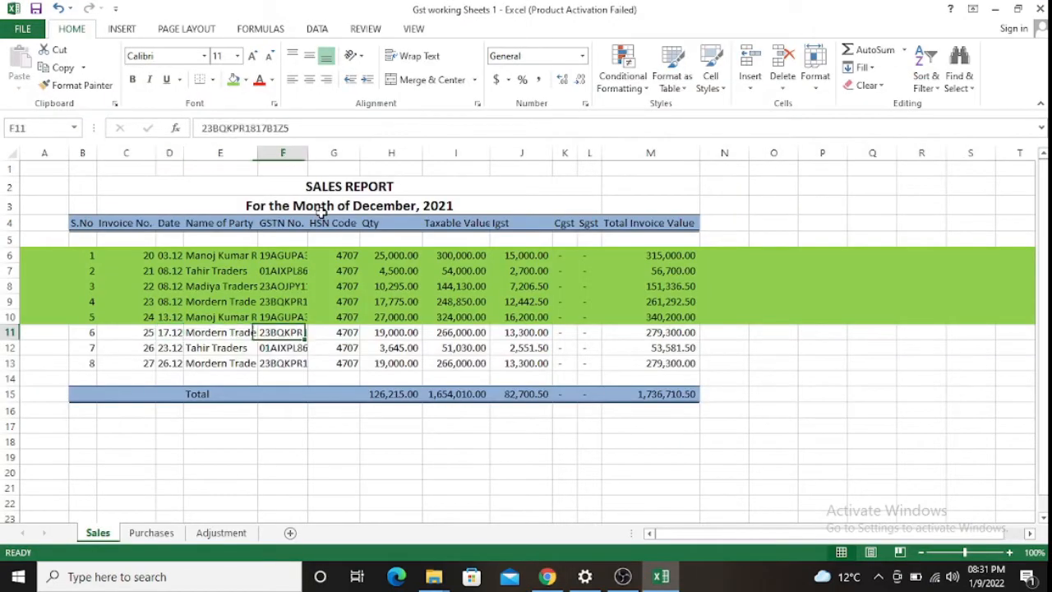
key("Right")
key("Right")
key("Right")
key("Right")
key("Right")
key("Right")
key("Right")
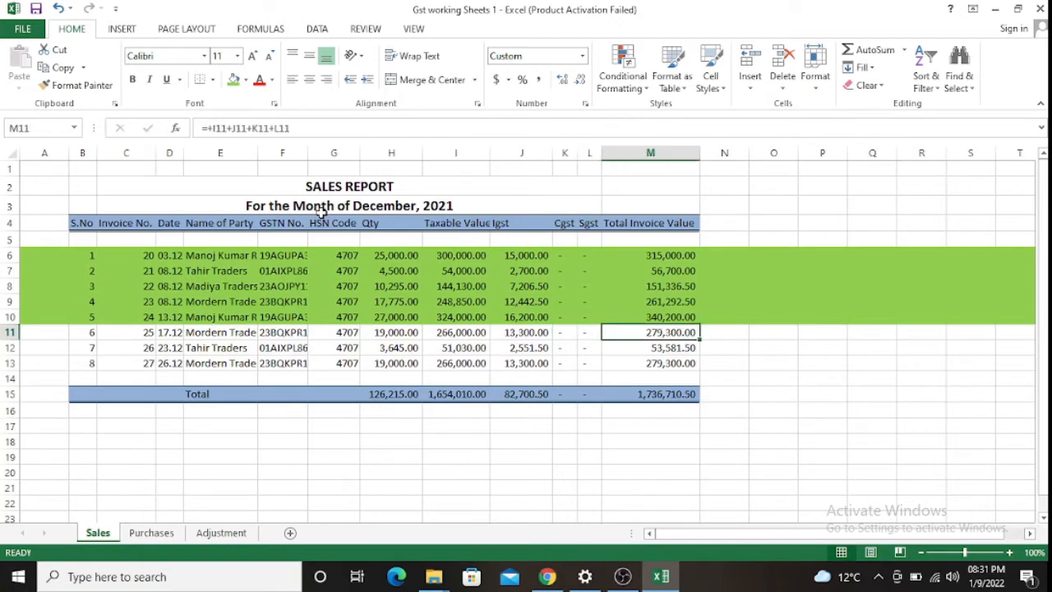
key("alt+Tab")
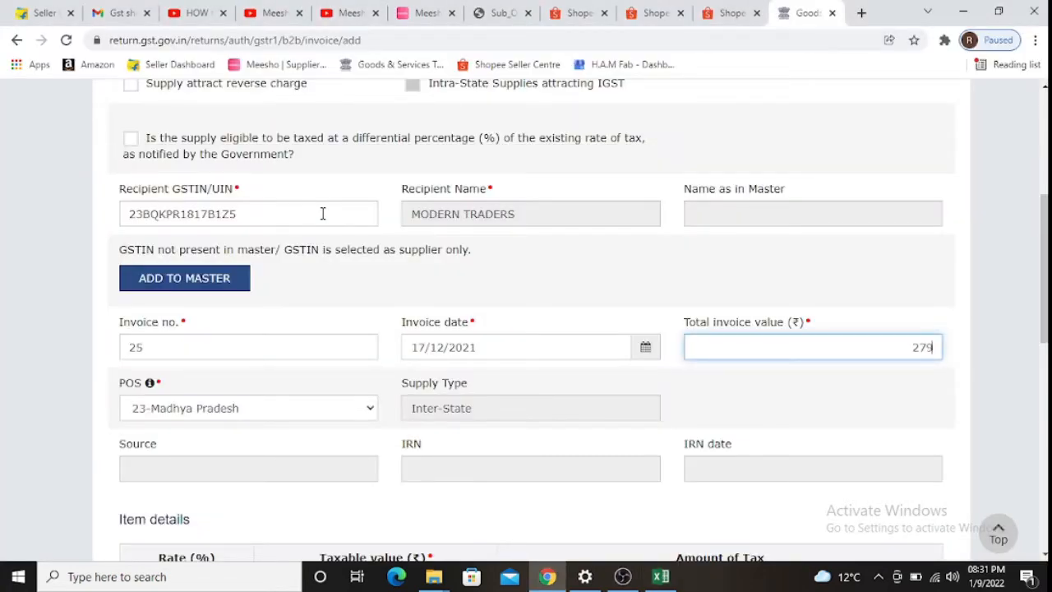
type("279300")
key("Tab")
key("Tab")
key("Tab")
key("Tab")
key("Tab")
key("Tab")
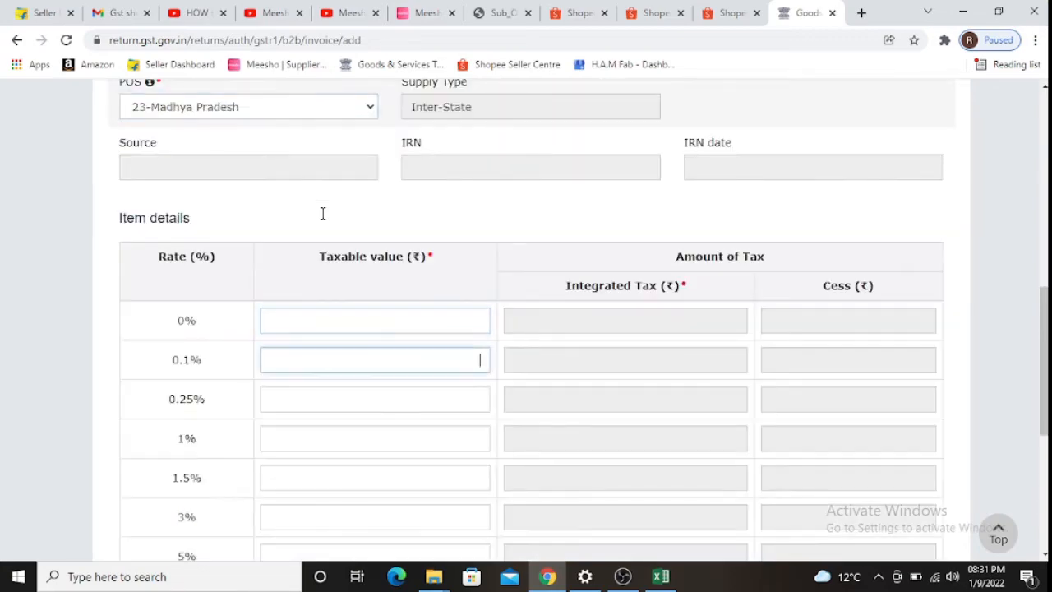
key("Tab")
key("alt+Tab")
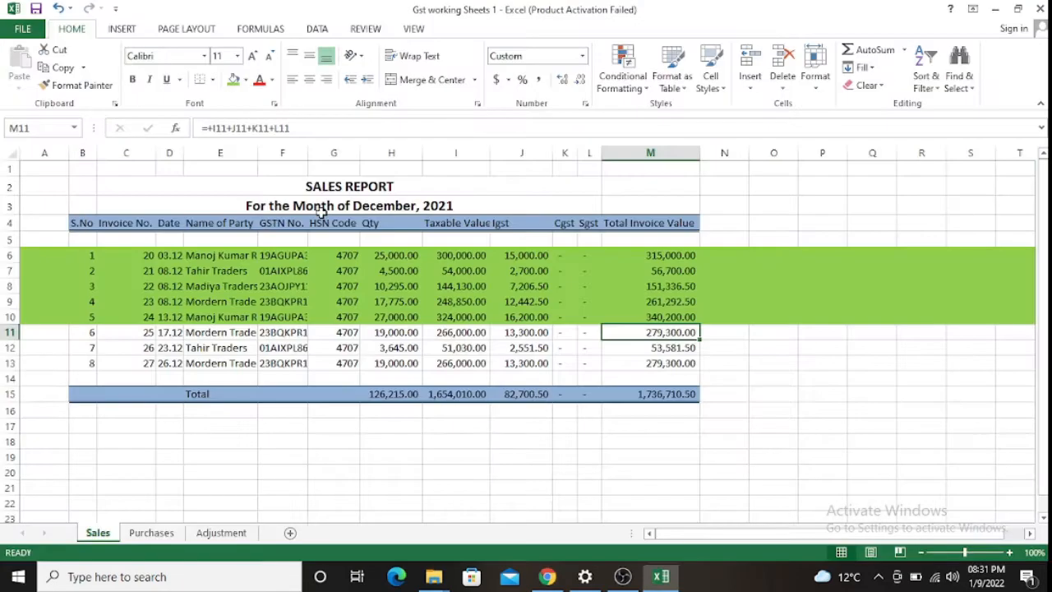
key("Left")
key("Left")
key("Left")
key("Left")
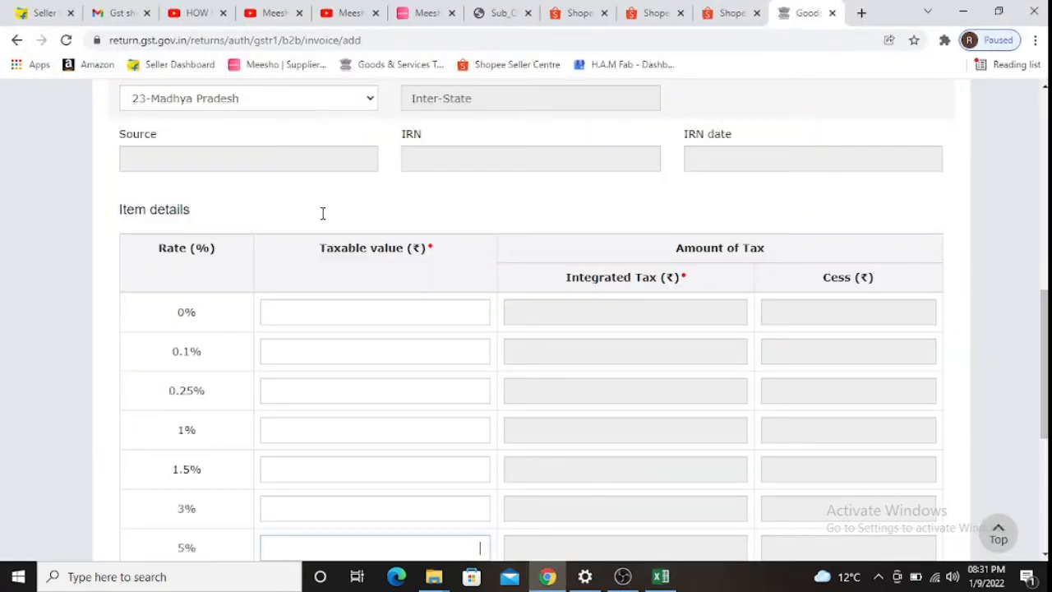
key("alt+Tab")
type("266000")
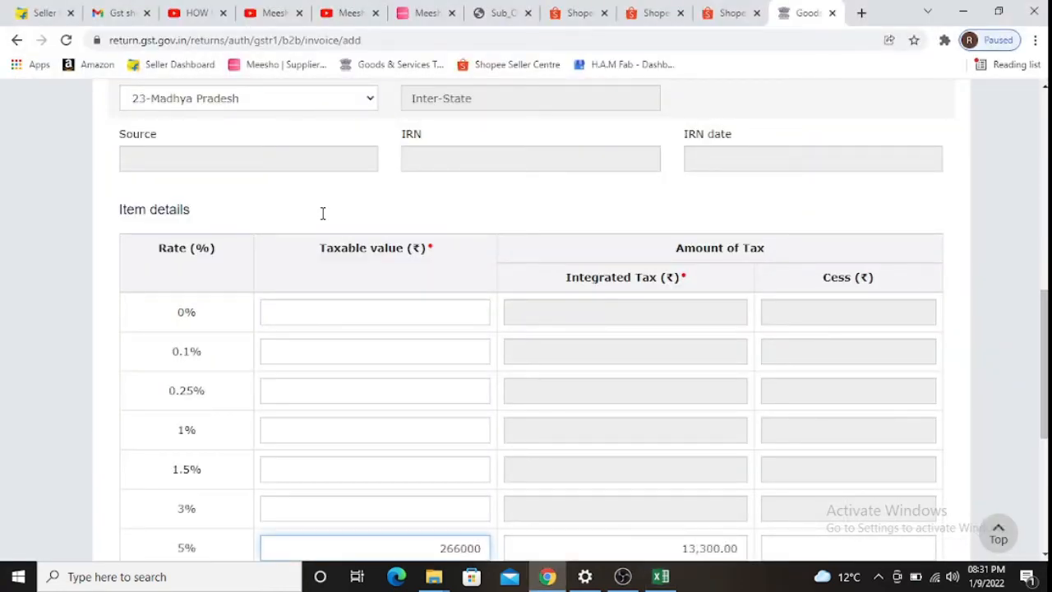
key("Tab")
- Save the invoice 25 record and fill Excel row 11 green
key("alt+Tab")
key("alt+Tab")
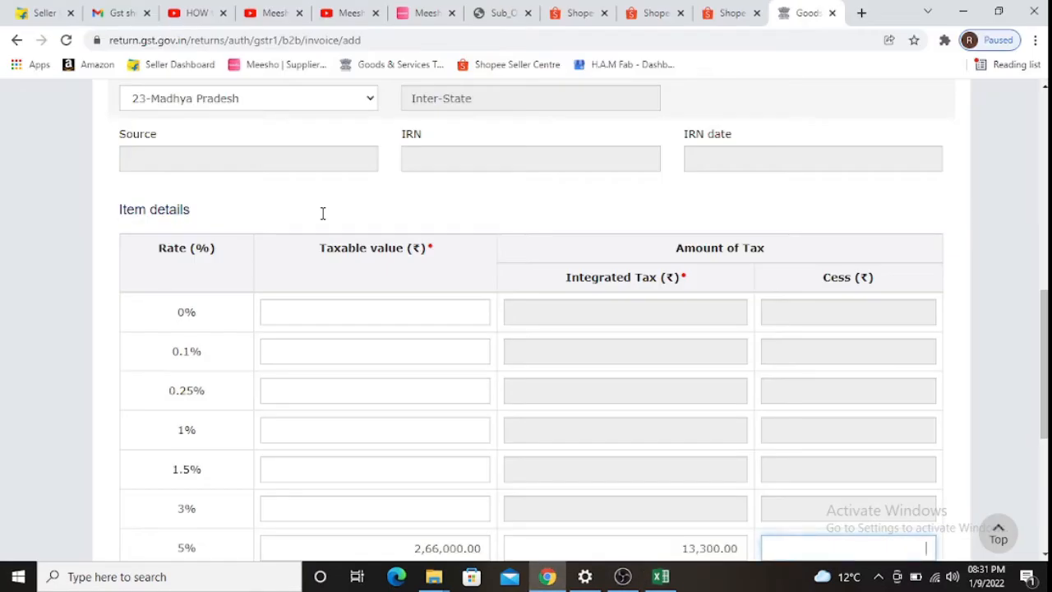
key("alt+Tab")
scroll(728, 345, "down", 5)
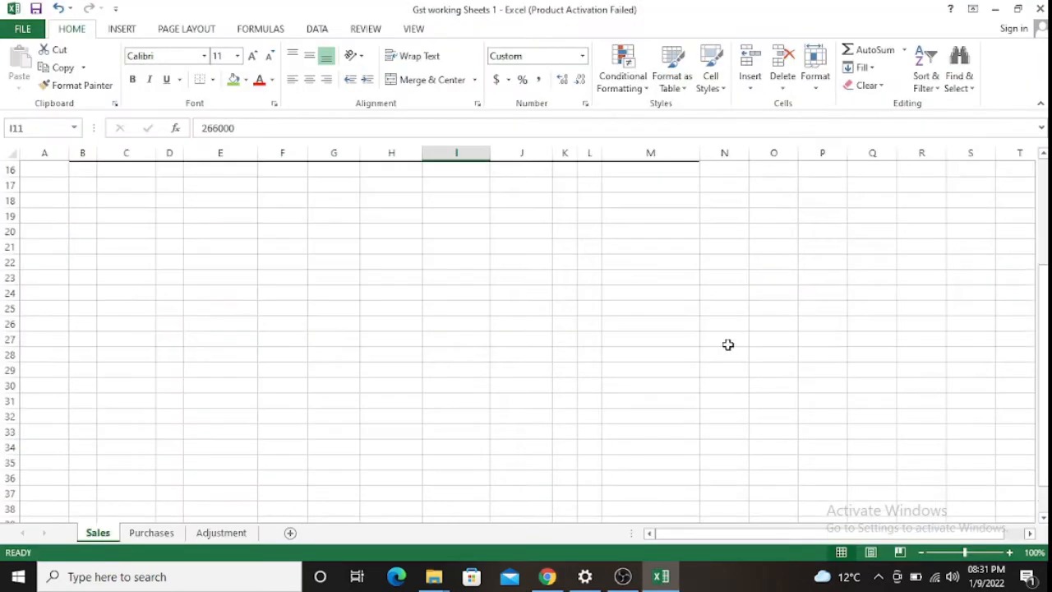
scroll(740, 343, "up", 3)
key("alt+Tab")
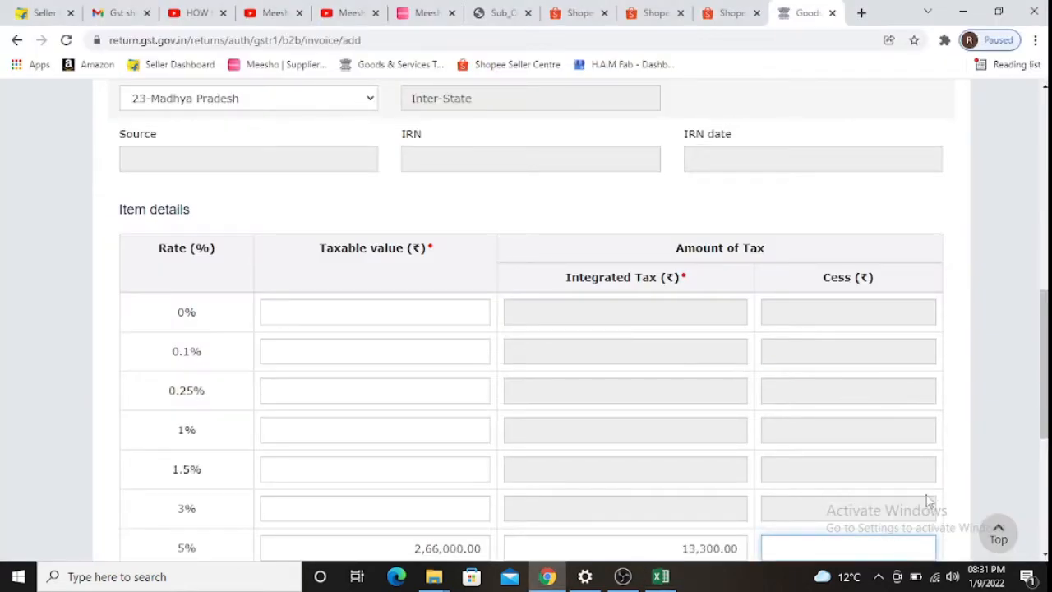
scroll(927, 492, "down", 4)
left_click(927, 451)
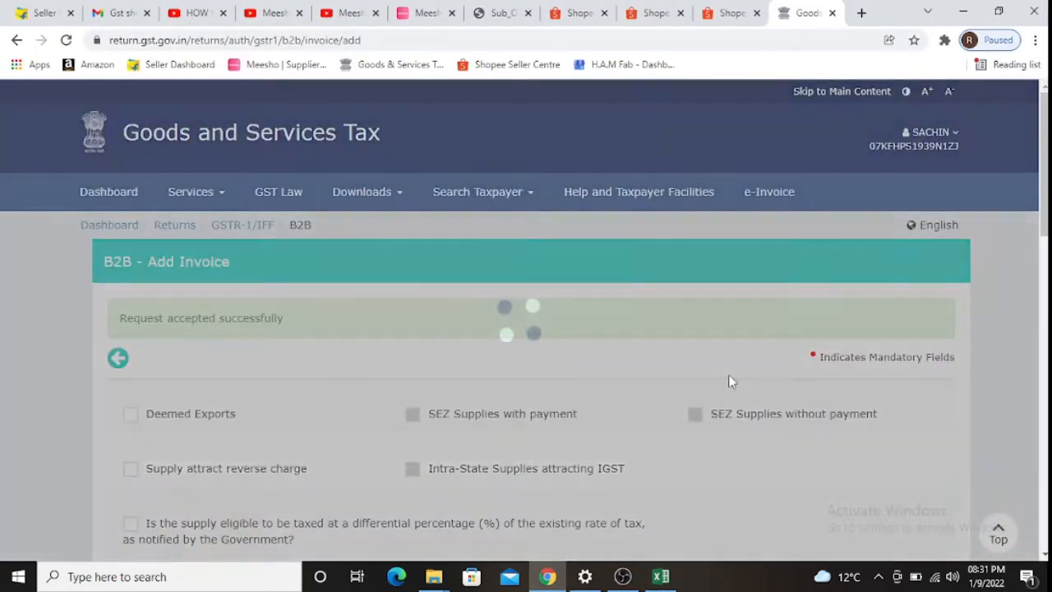
scroll(657, 345, "down", 3)
key("alt+Tab")
key("shift+space")
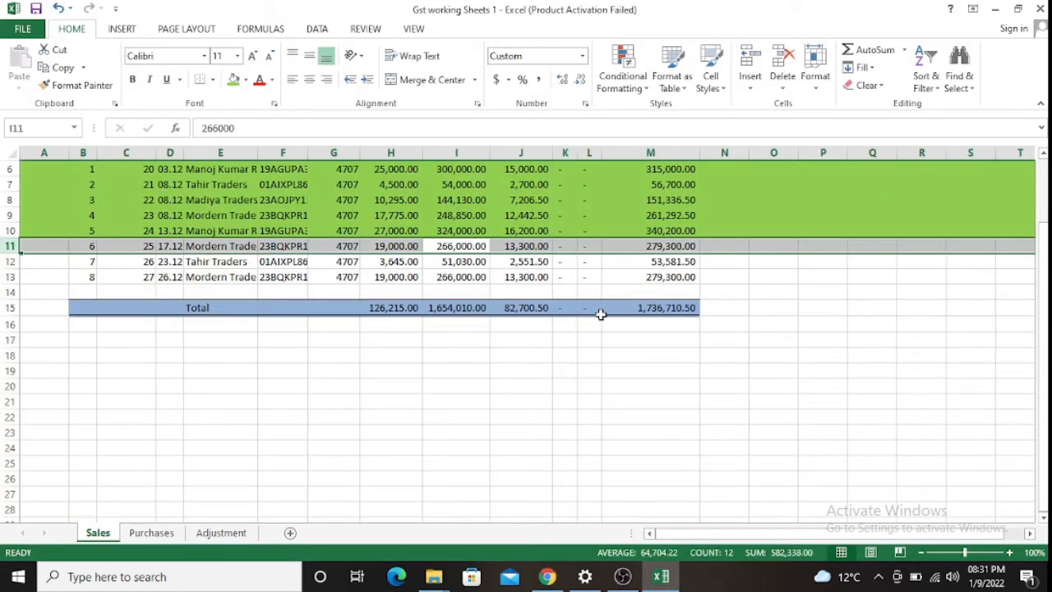
left_click(233, 79)
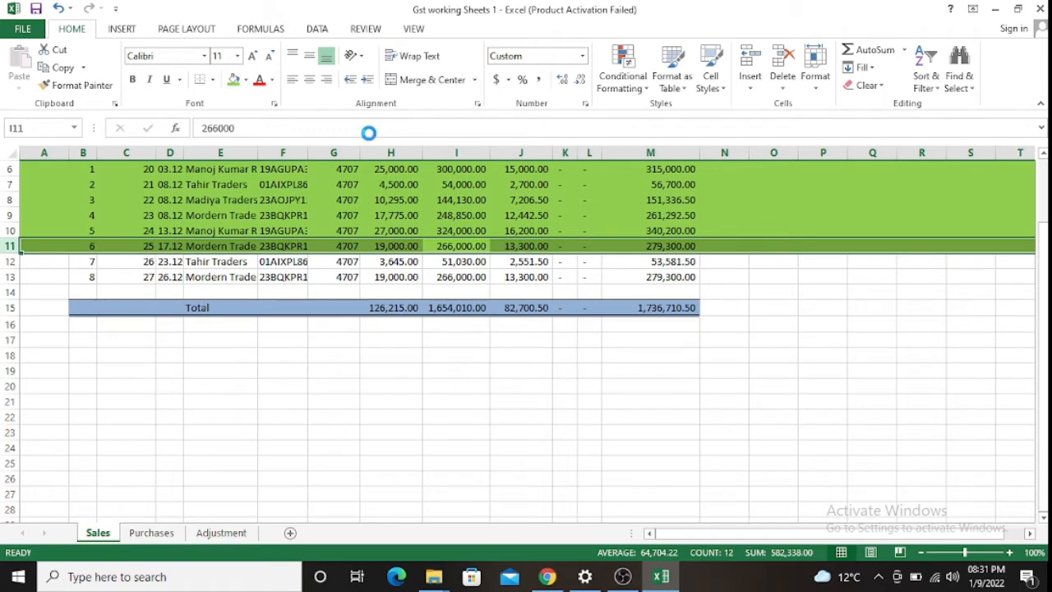
key("Down")
- Set the recipient GSTIN from cell F12, correcting its ending to uppercase ZZ
key("Left")
key("Left")
key("Left")
key("Left")
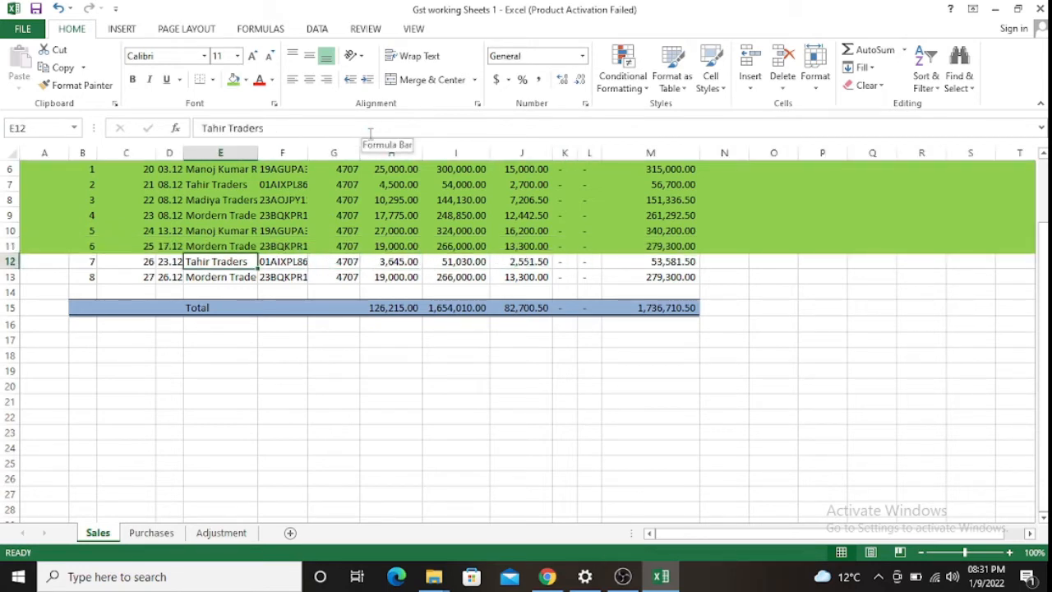
key("Right")
key("ctrl+c")
key("alt+Tab")
scroll(653, 324, "down", 5)
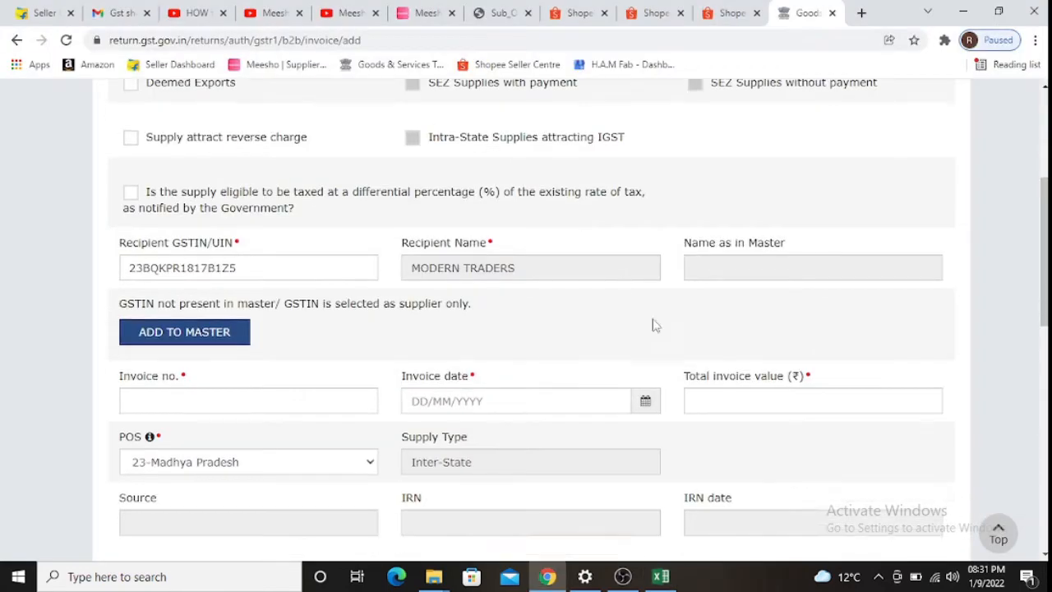
scroll(749, 347, "up", 3)
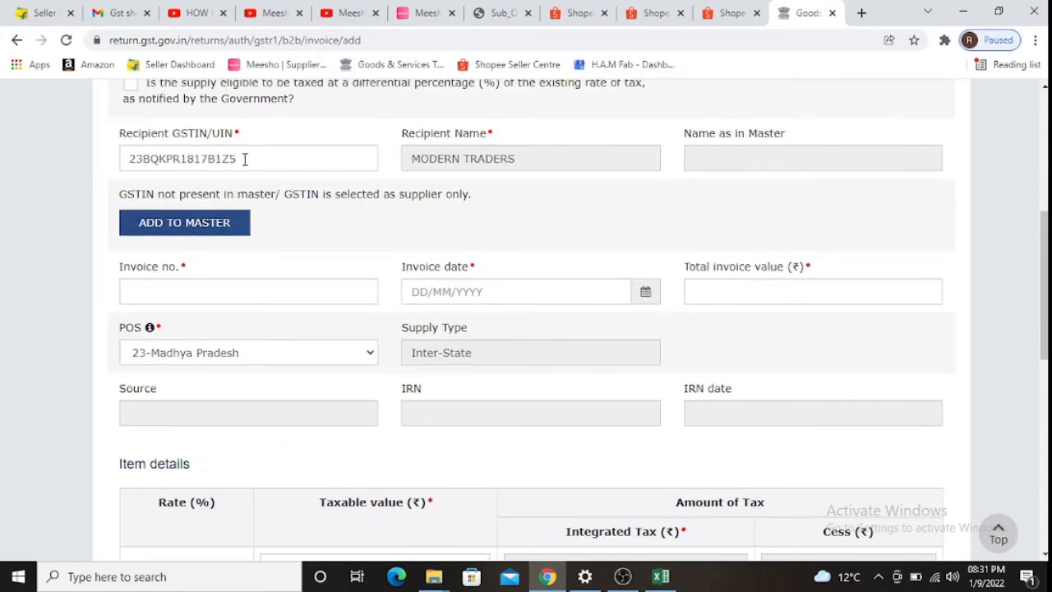
left_click_drag(244, 159, 133, 146)
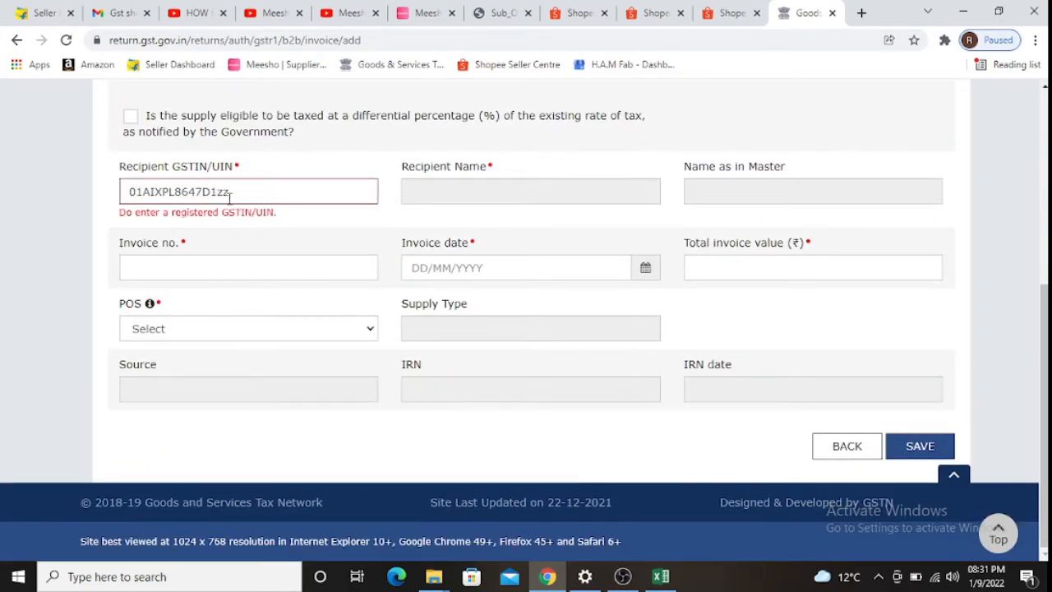
left_click(233, 195)
key("BackSpace")
key("BackSpace")
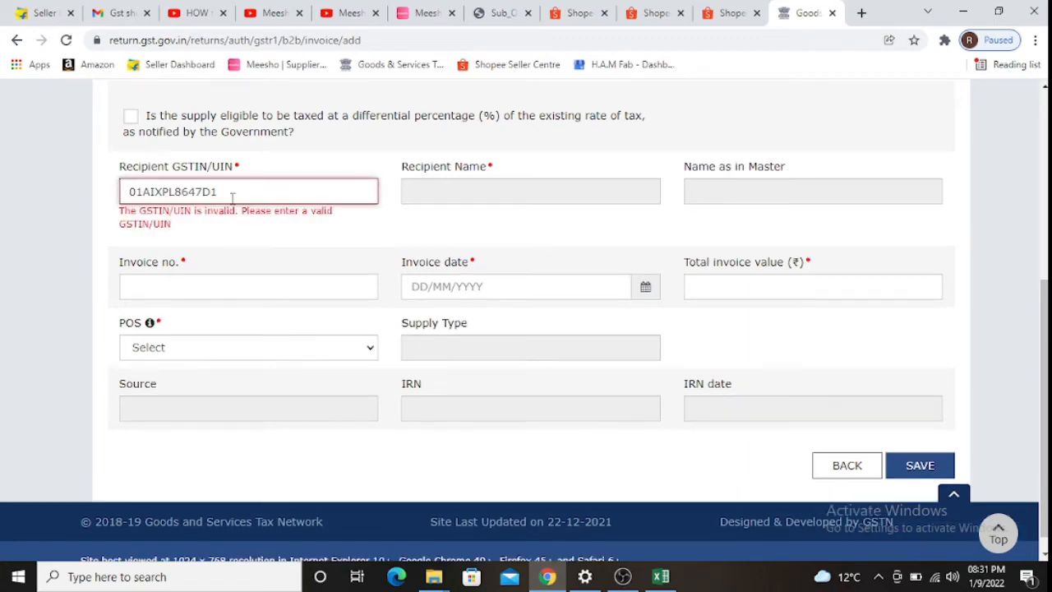
type("ZZ")
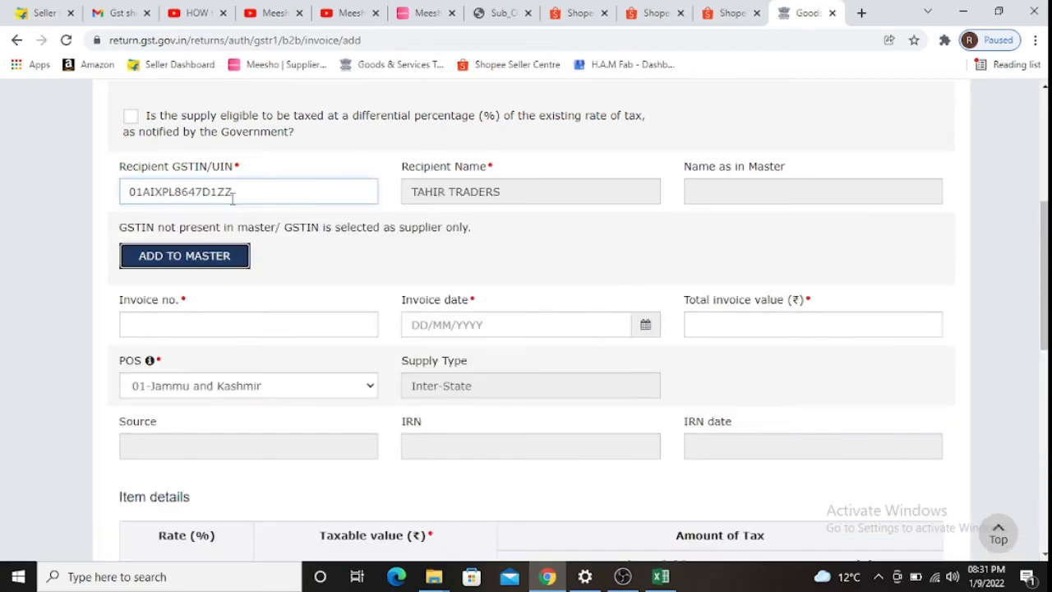
key("Tab")
key("Tab")
- Enter invoice number 26 and invoice date 23/12/2021 from row 12
key("alt+Tab")
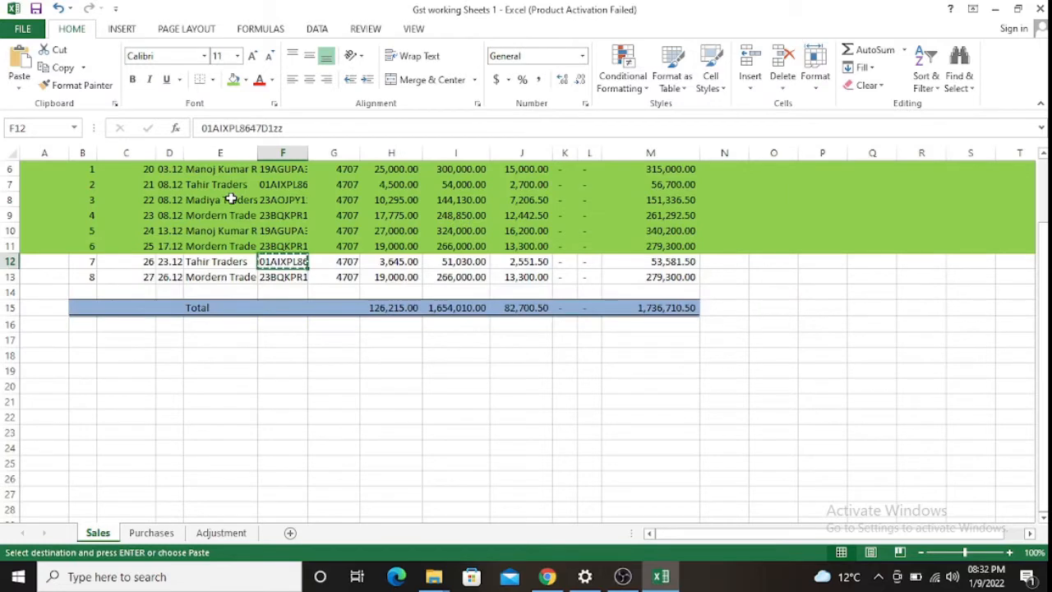
key("Escape")
key("Left")
key("Left")
key("Left")
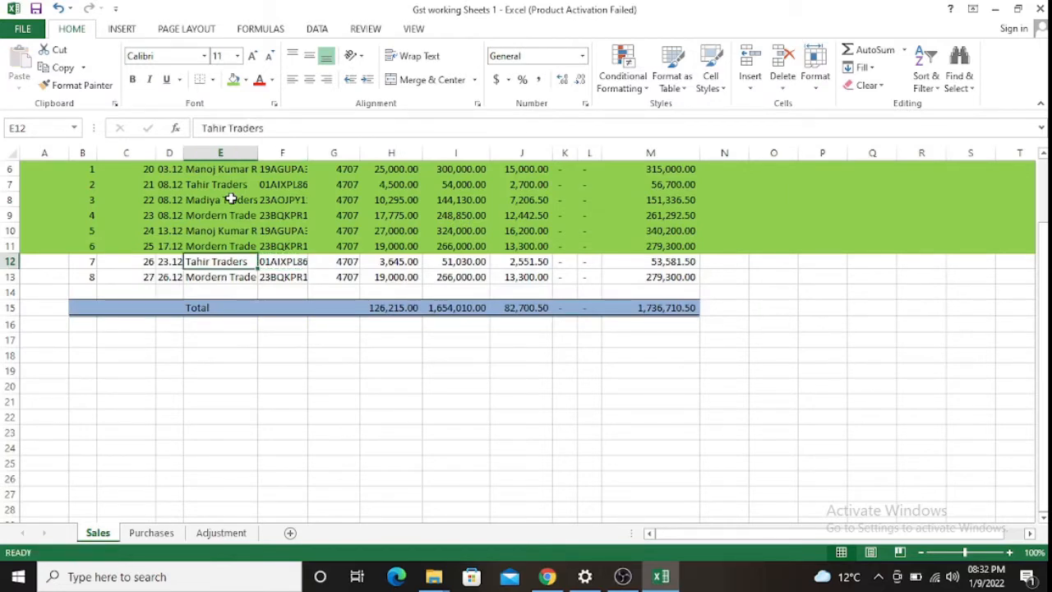
key("alt+Tab")
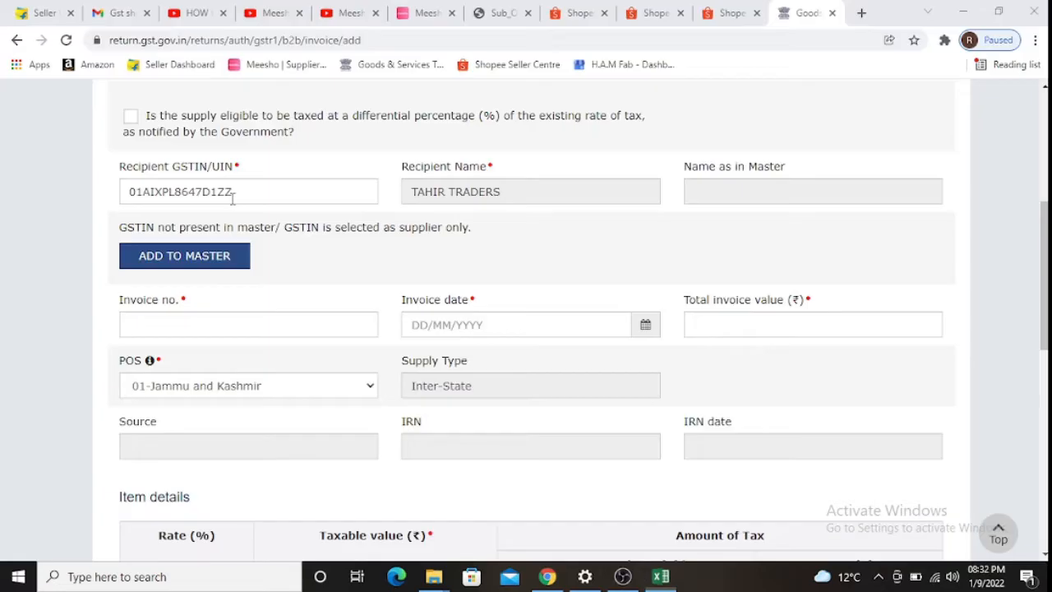
type("26")
key("Tab")
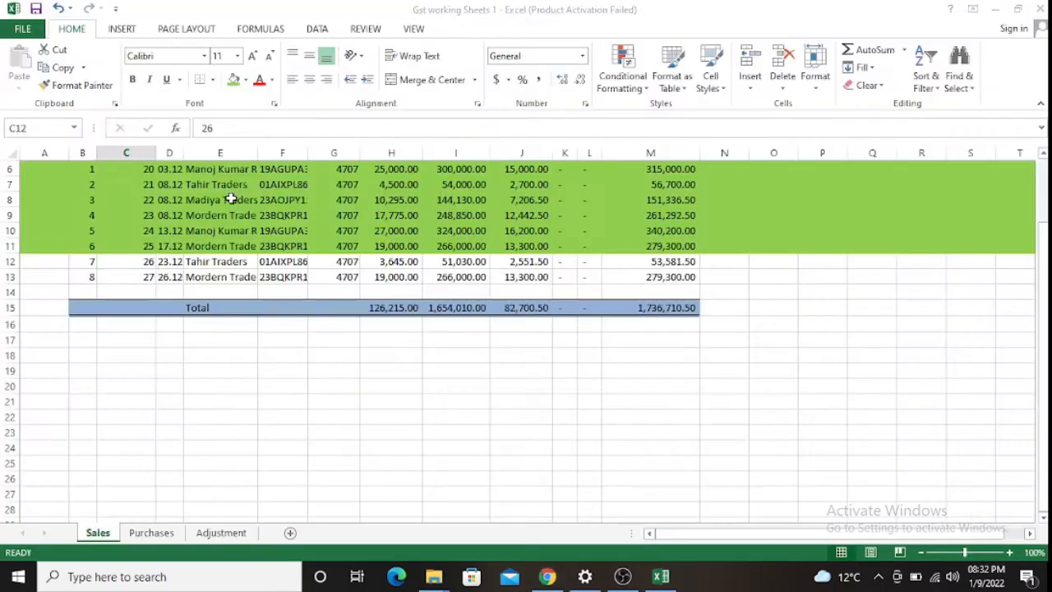
key("alt+Tab")
key("alt+Tab")
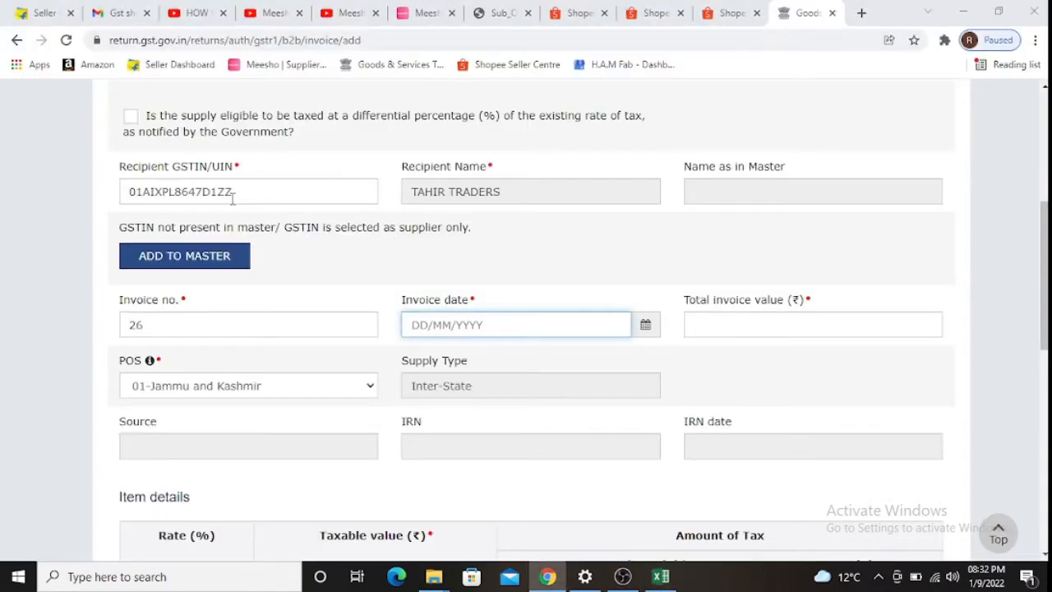
key("alt+Tab")
key("Right")
key("alt+Tab")
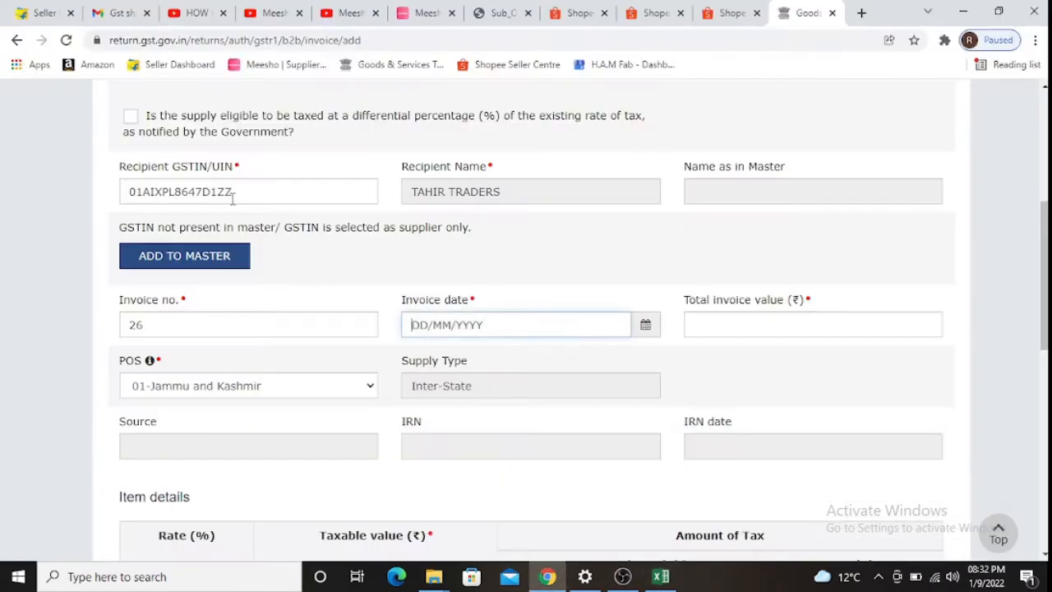
type("23122021")
key("Tab")
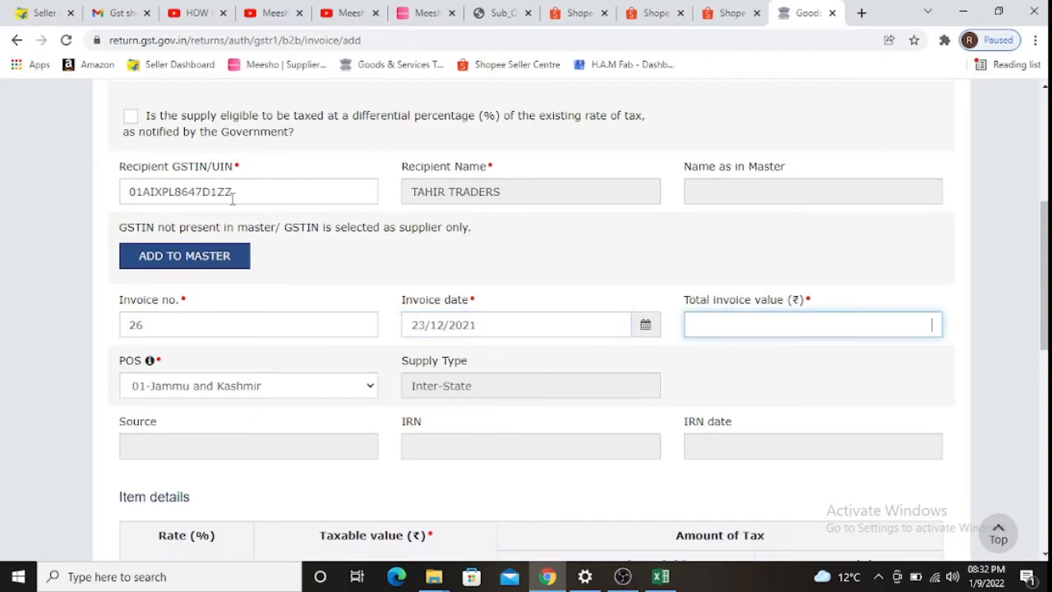
- Enter total invoice value 53581.58 and 5% taxable value 51030
key("alt+Tab")
key("Right")
key("Right")
key("Right")
key("Right")
key("Right")
key("Right")
key("Right")
key("Right")
key("Right")
key("Right")
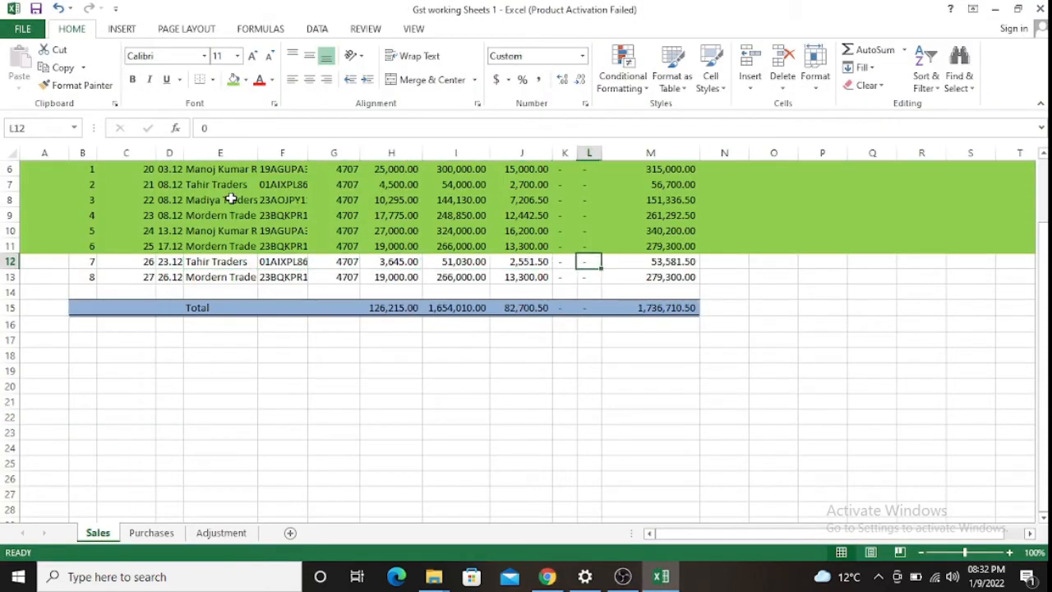
key("Left")
key("alt+Tab")
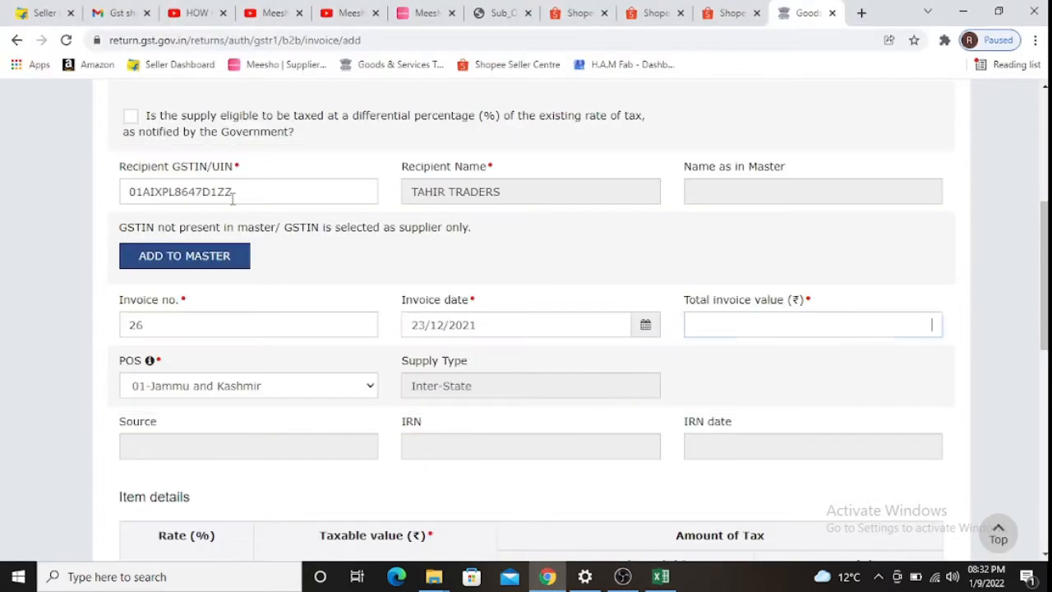
type("53581.58")
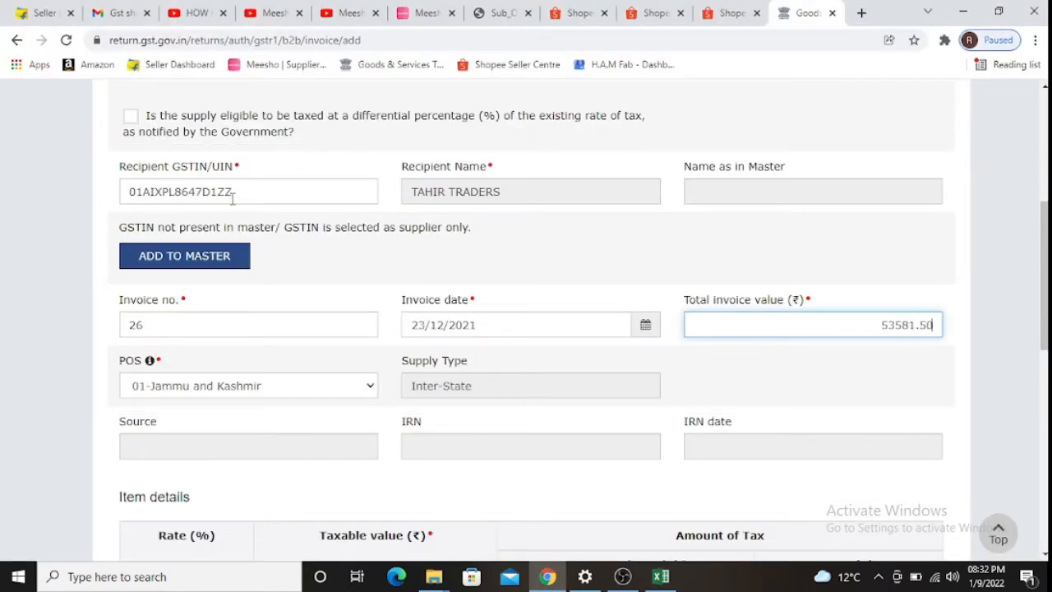
key("Tab")
key("Tab")
key("Tab")
key("Tab")
key("Tab")
key("Tab")
key("Tab")
key("Tab")
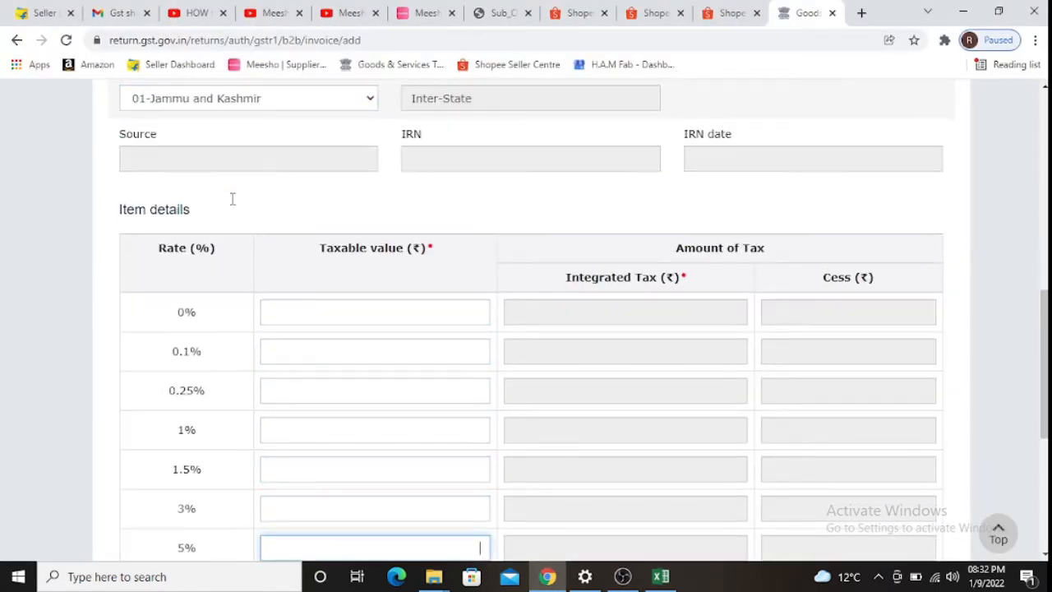
key("alt+Tab")
key("Left")
key("Left")
key("Left")
key("Left")
key("Left")
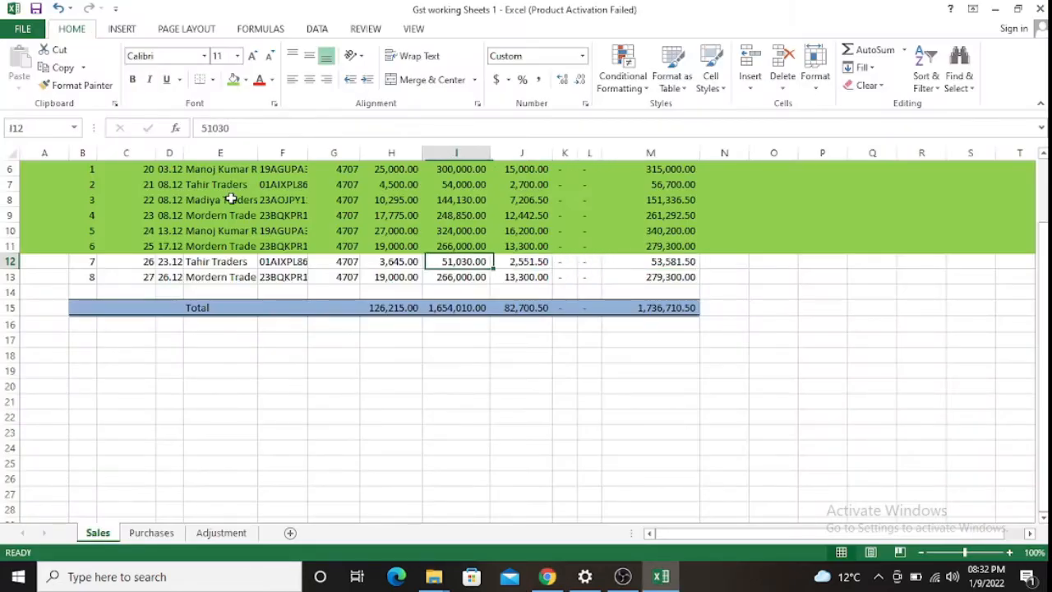
key("Right")
key("alt+Tab")
type("51030")
key("Tab")
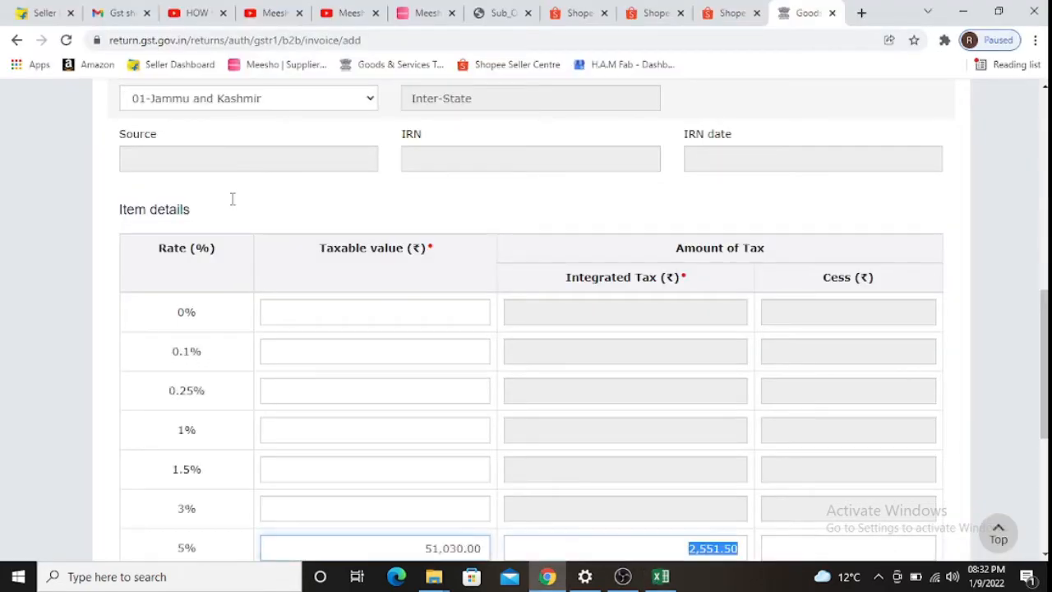
- Save the invoice 26 record on the GST Portal
key("Tab")
scroll(468, 230, "down", 4)
key("Tab")
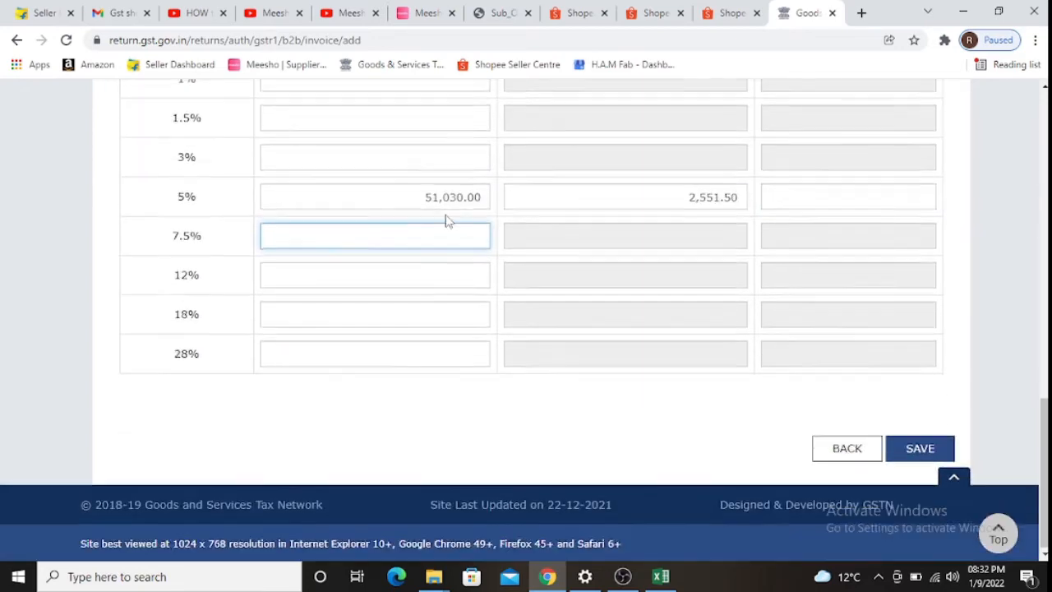
key("alt+Tab")
key("alt+Tab")
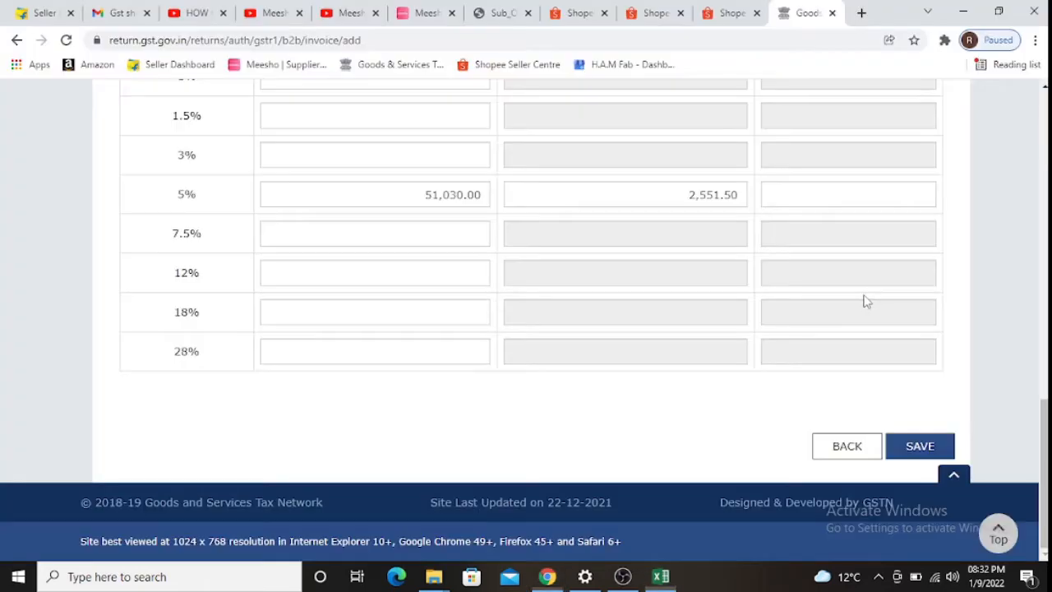
left_click(914, 448)
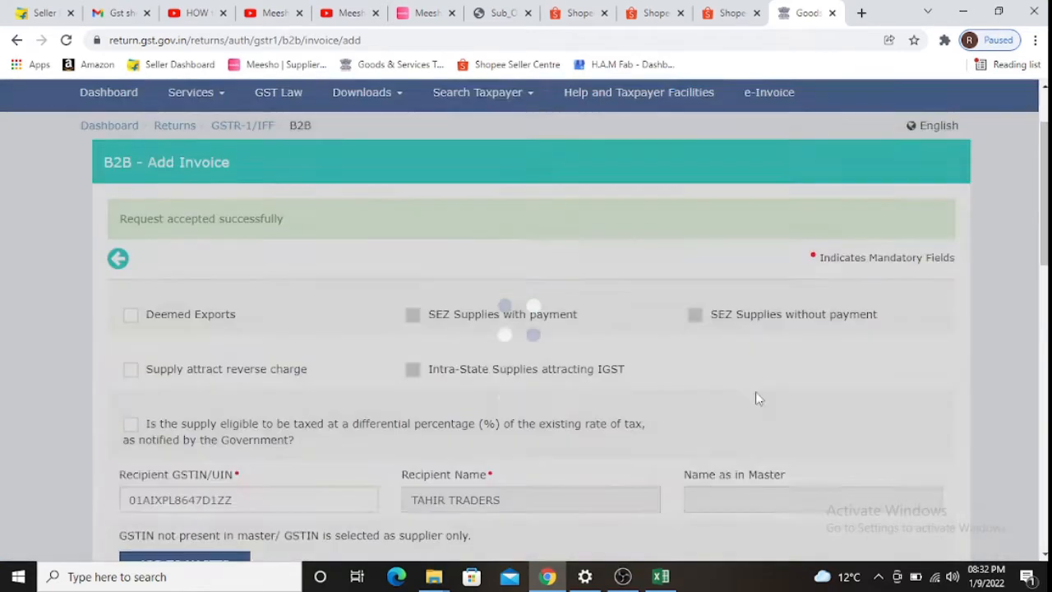
key("alt+Tab")
- Fill row 12 green and enter Modern Traders' GSTIN from cell F13 as the recipient
key("shift+space")
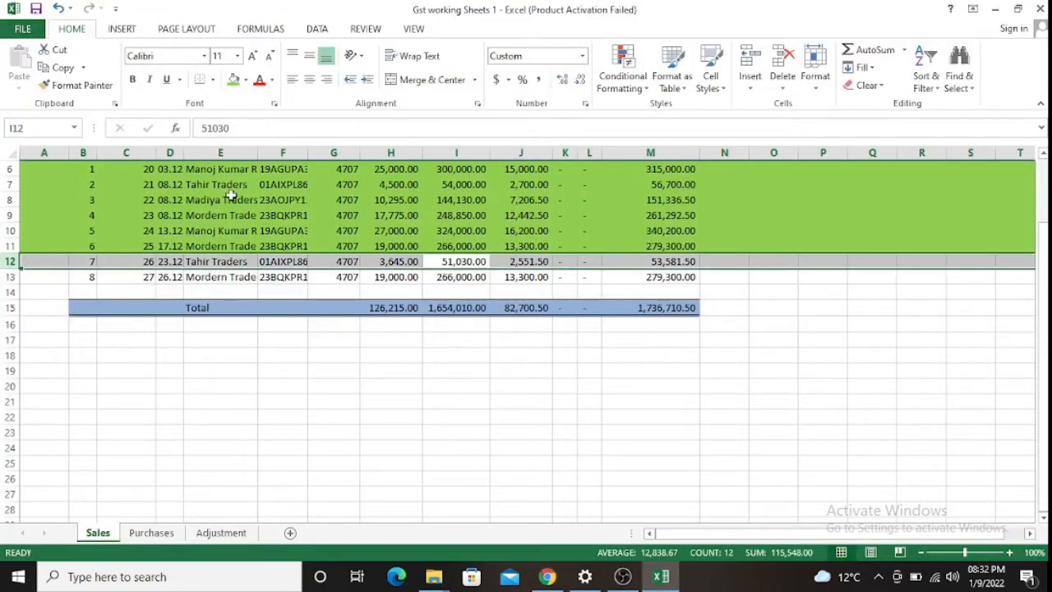
left_click(234, 80)
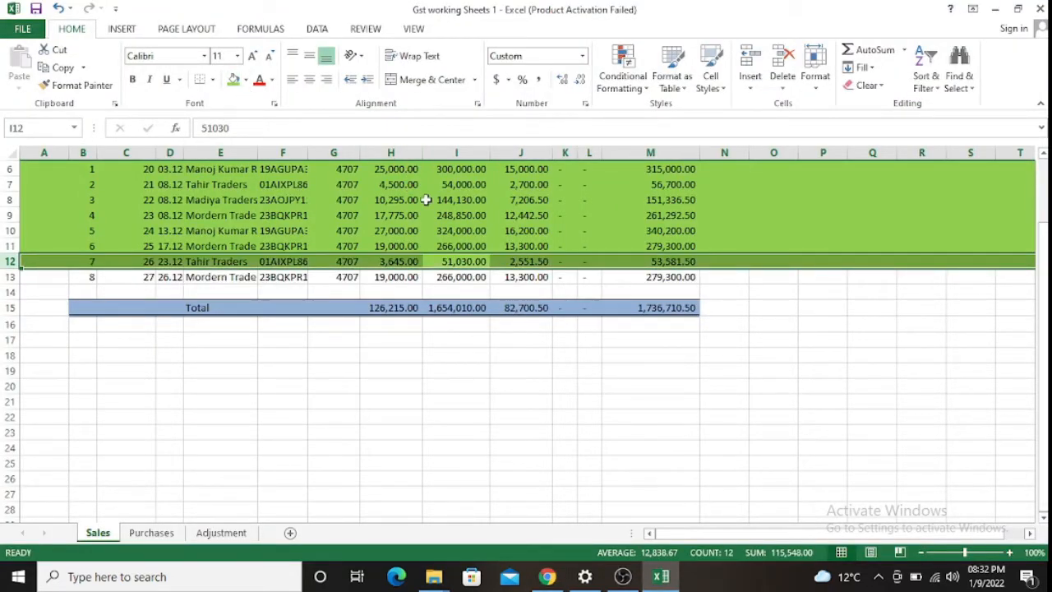
key("Down")
key("Left")
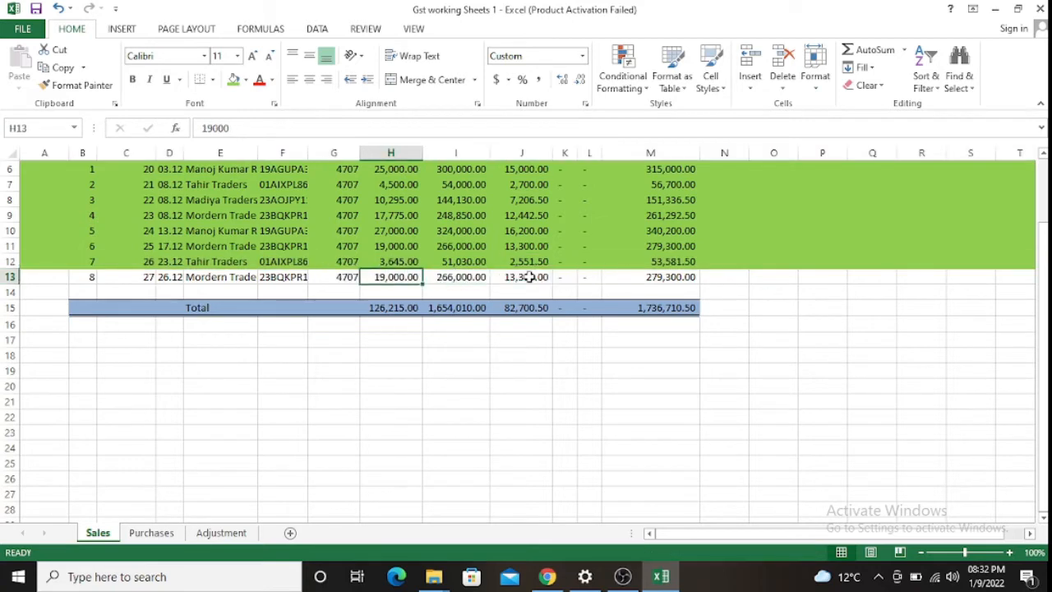
key("Left")
key("Left")
key("ctrl+c")
key("alt+Tab")
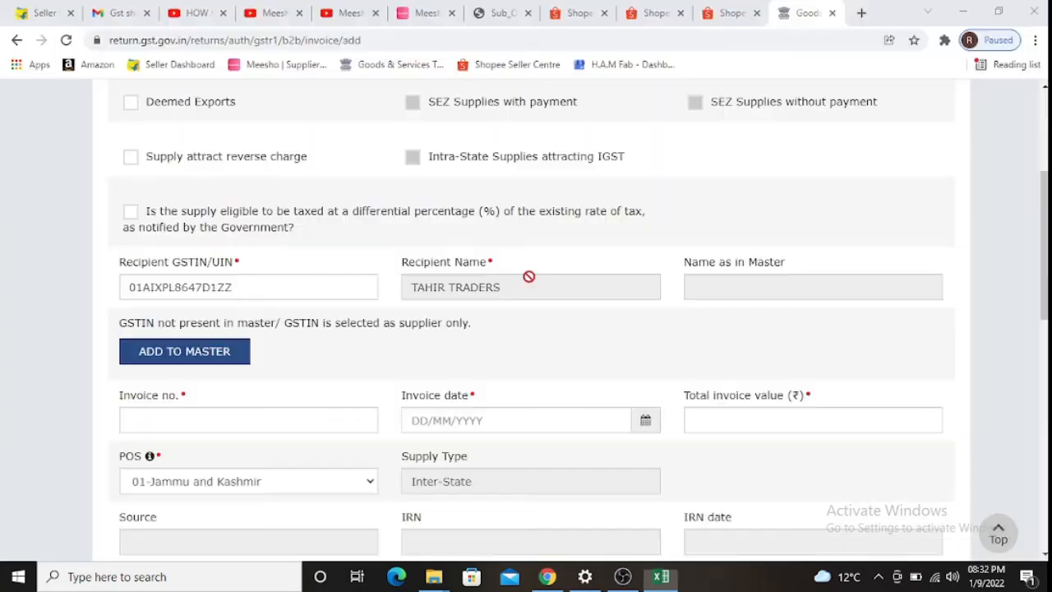
left_click(310, 282)
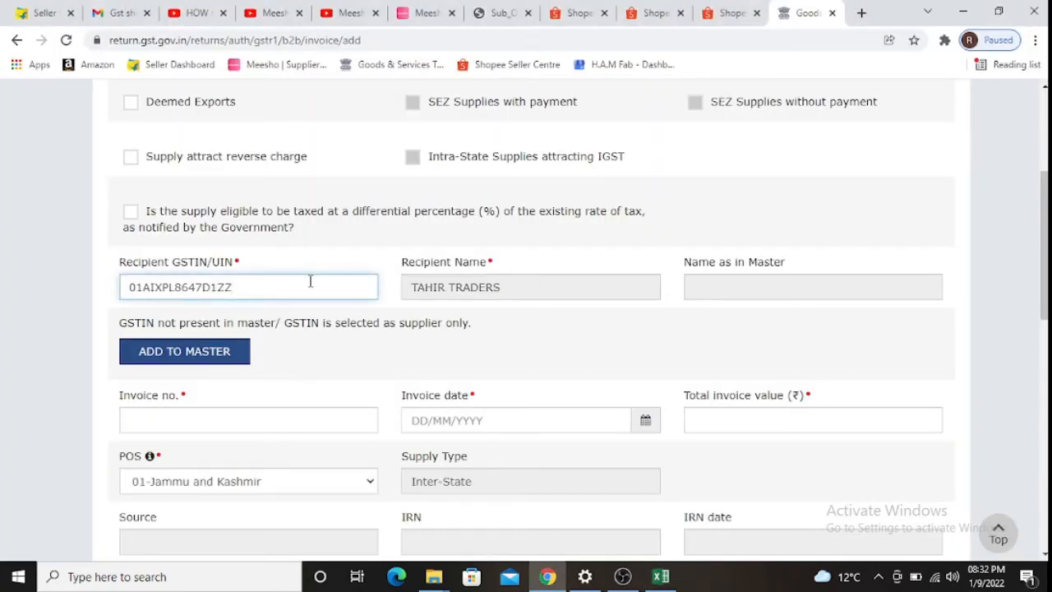
key("BackSpace")
key("BackSpace")
key("BackSpace")
key("BackSpace")
key("BackSpace")
key("BackSpace")
key("BackSpace")
key("BackSpace")
key("BackSpace")
key("BackSpace")
key("BackSpace")
key("BackSpace")
key("BackSpace")
key("BackSpace")
key("ctrl+v")
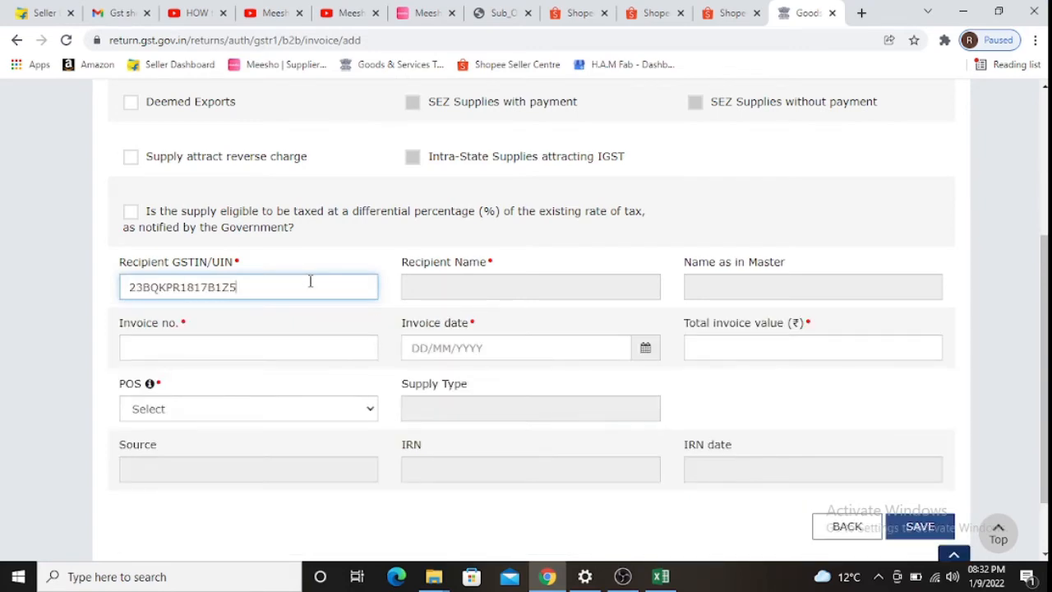
key("Tab")
- Enter invoice number 27 with invoice date 26/12/2021
key("alt+Tab")
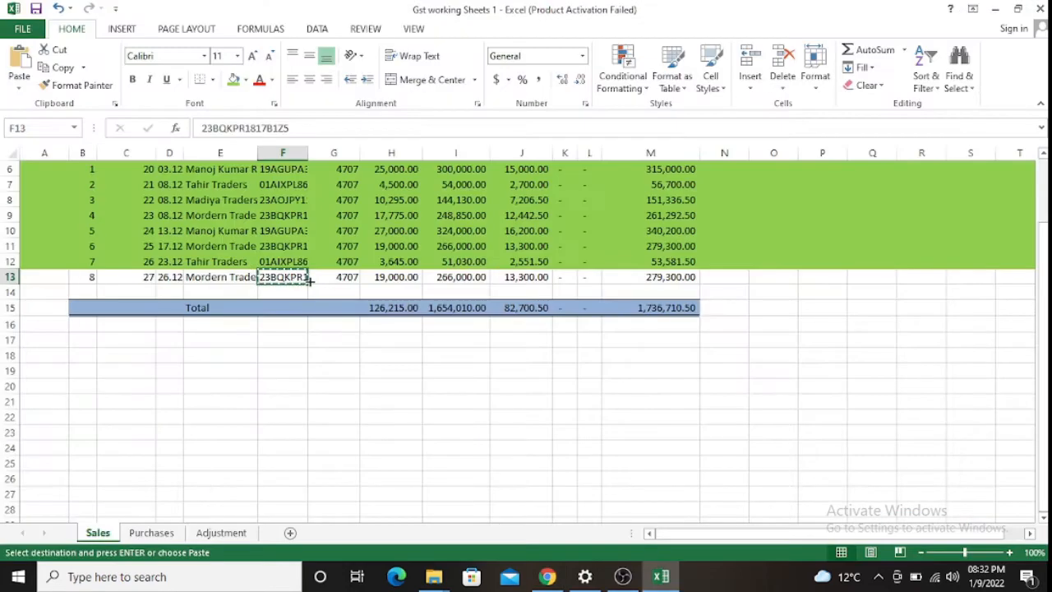
key("alt+Tab")
type("27")
key("Tab")
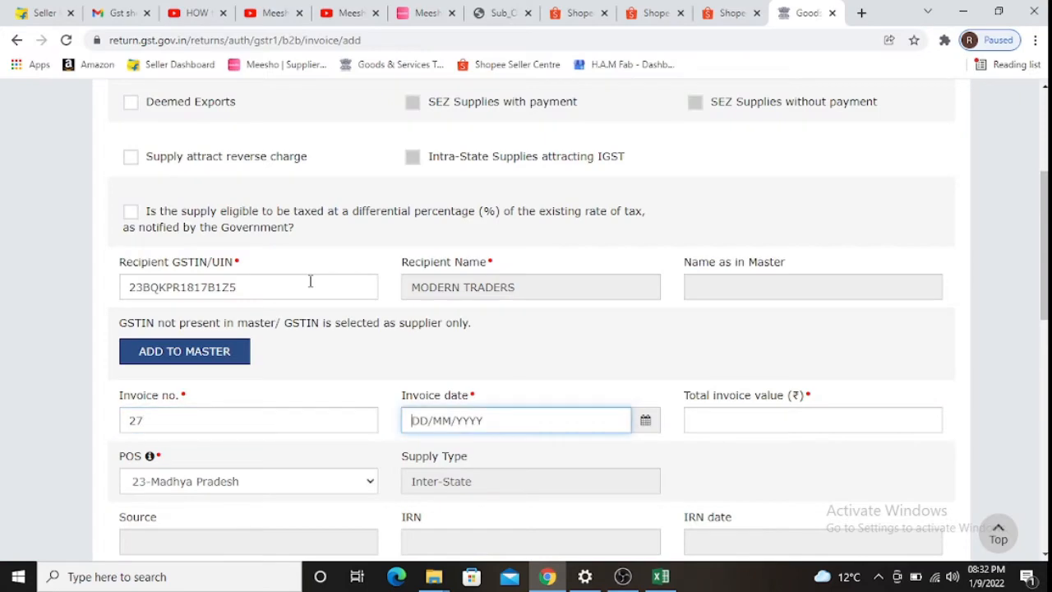
key("alt+Tab")
key("Left")
key("Left")
key("alt+Tab")
type("26122021")
key("Tab")
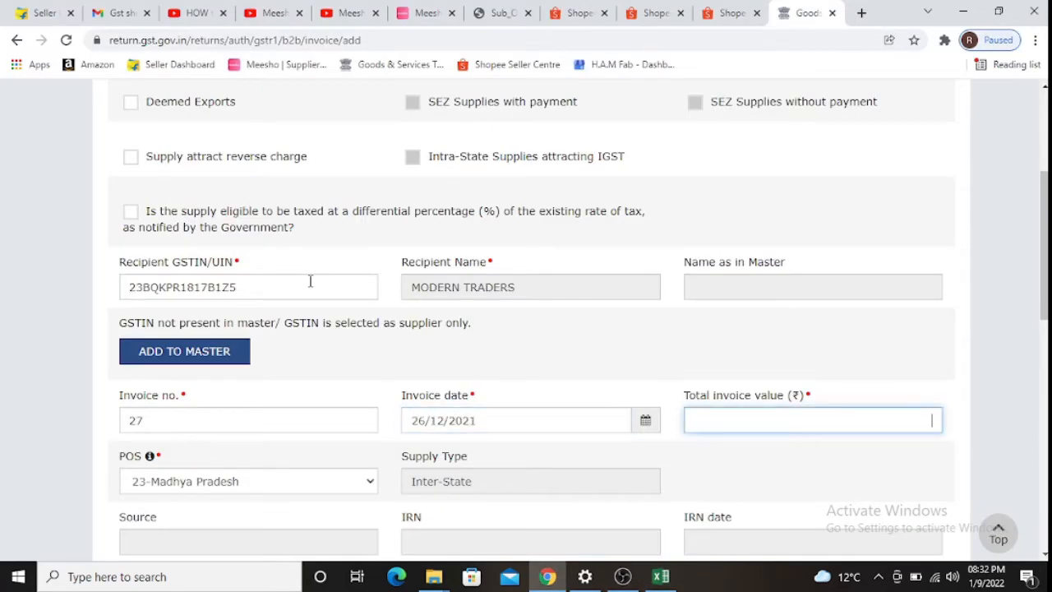
- Enter 266000 as the 5% taxable value so the 13,300 tax is calculated
key("alt+Tab")
key("Right")
key("Right")
key("Right")
key("Right")
key("Right")
key("Right")
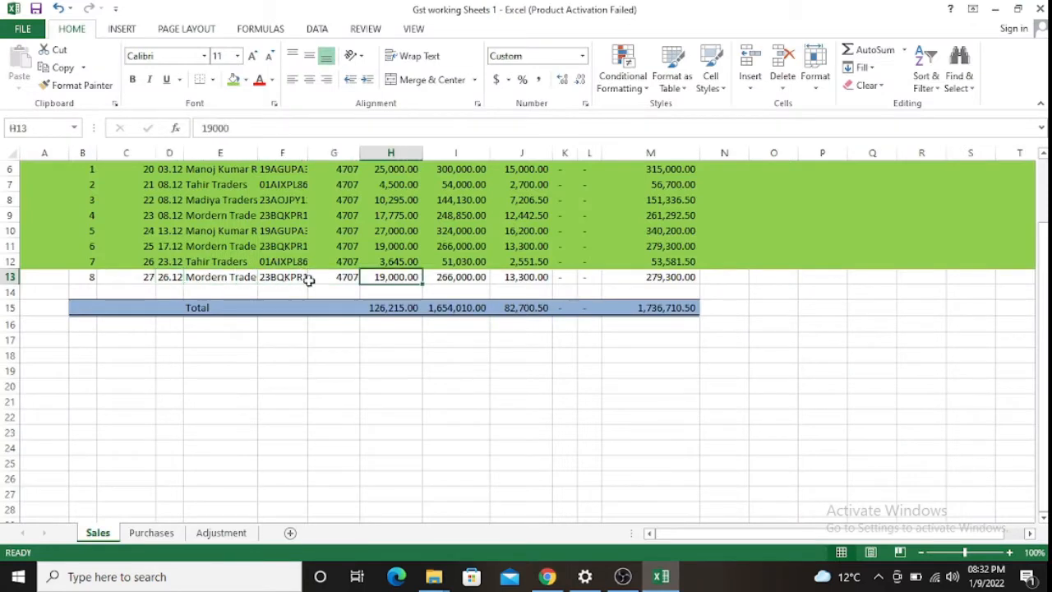
key("alt+Tab")
key("alt+Tab")
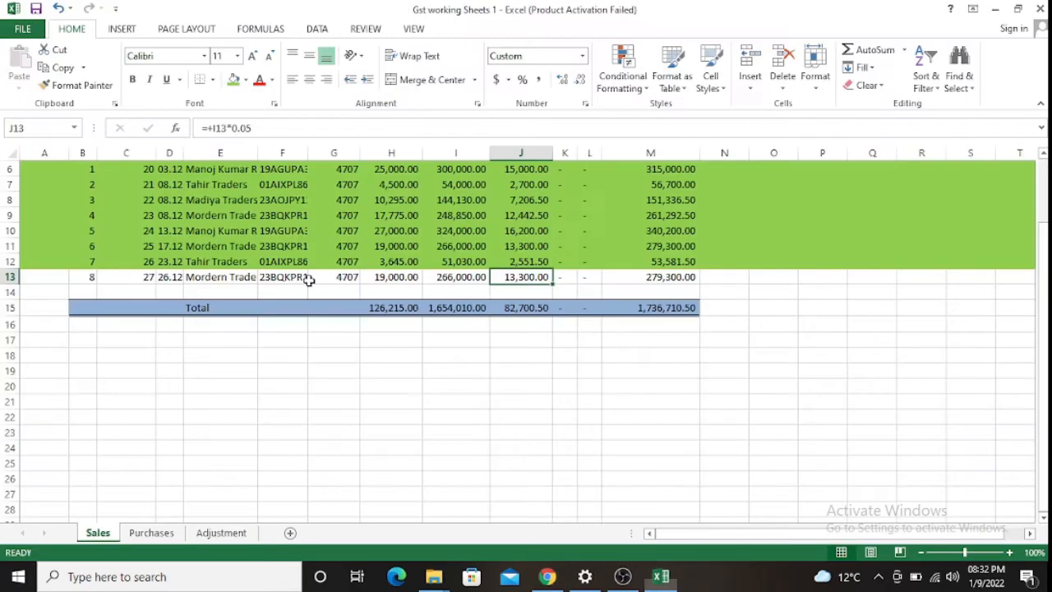
key("Right")
key("Right")
key("Right")
key("Right")
key("alt+Tab")
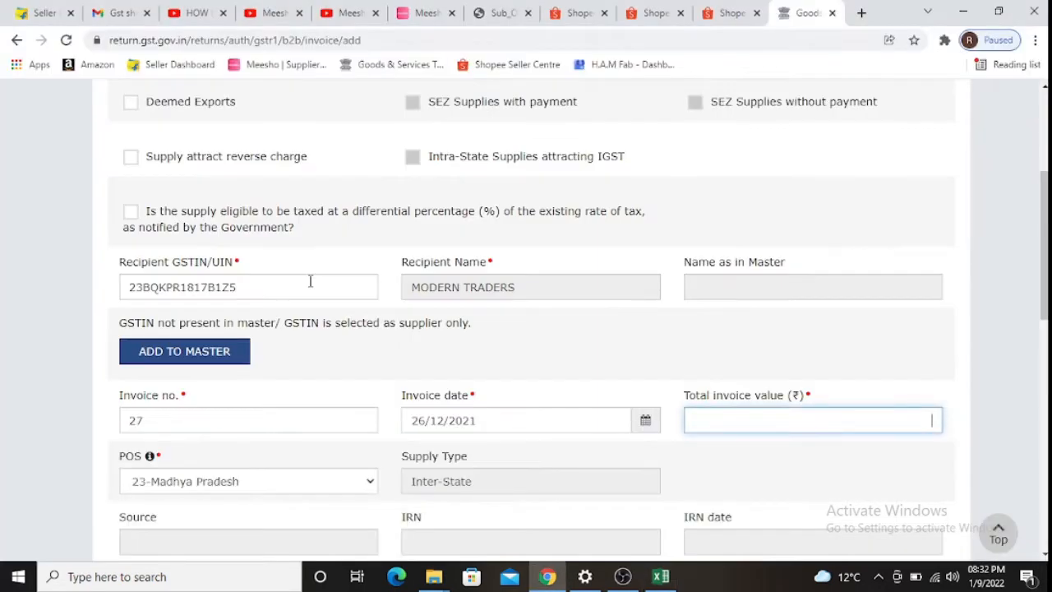
key("Tab")
key("Tab")
key("Tab")
key("Tab")
key("Tab")
key("Tab")
key("Tab")
key("Tab")
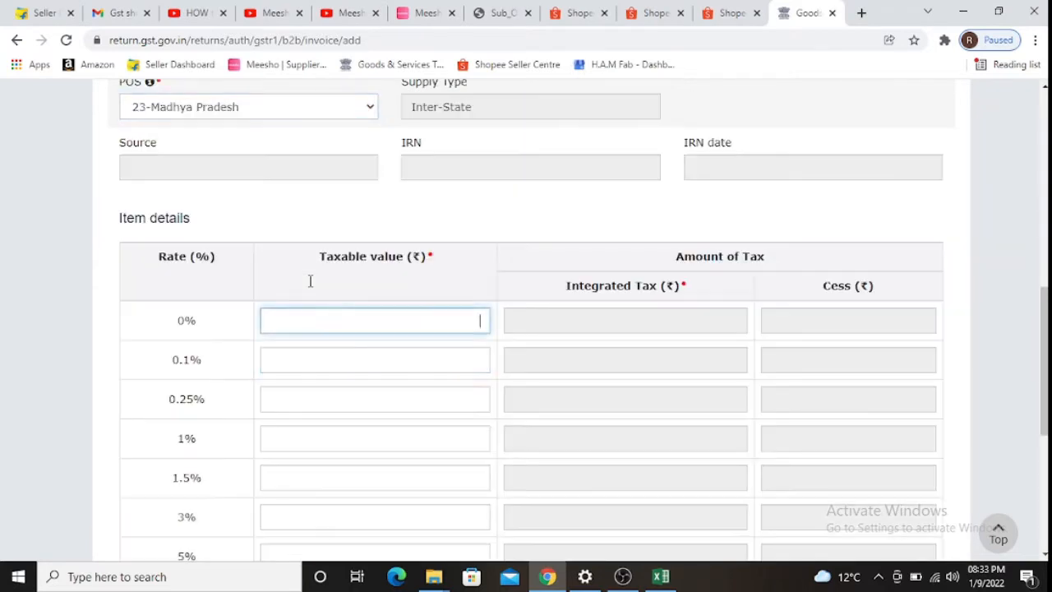
key("Tab")
key("Tab")
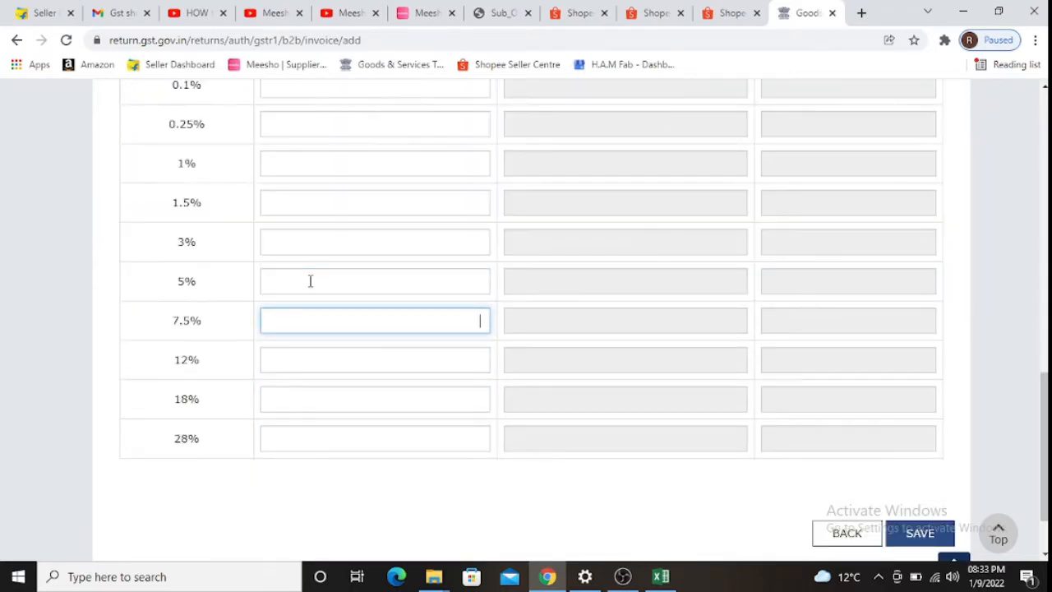
key("shift+Tab")
key("shift+Tab")
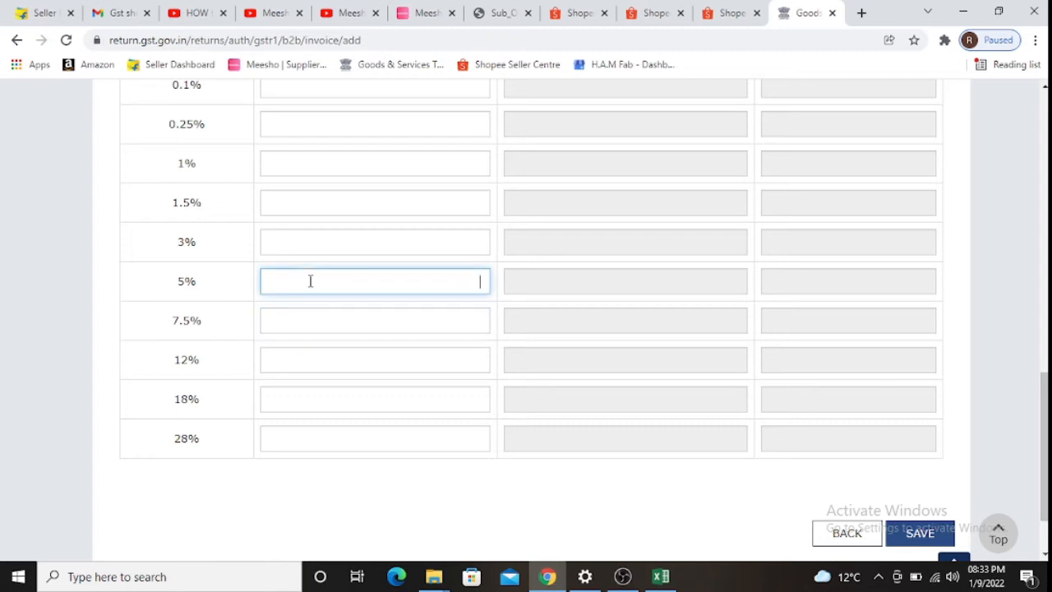
key("alt+Tab")
key("Left")
key("Left")
key("Left")
key("Left")
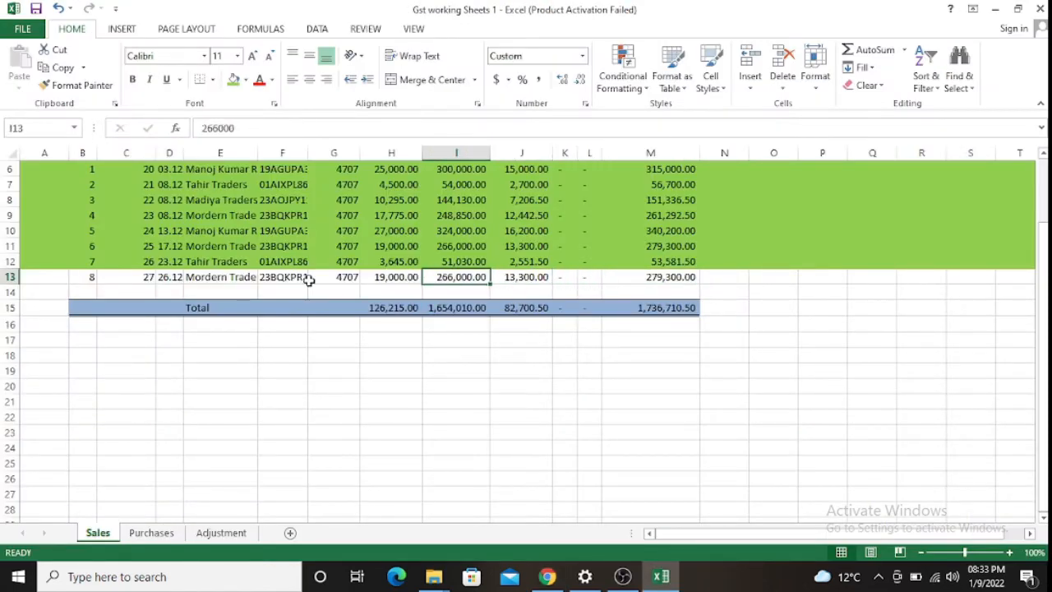
key("alt+Tab")
type("266000")
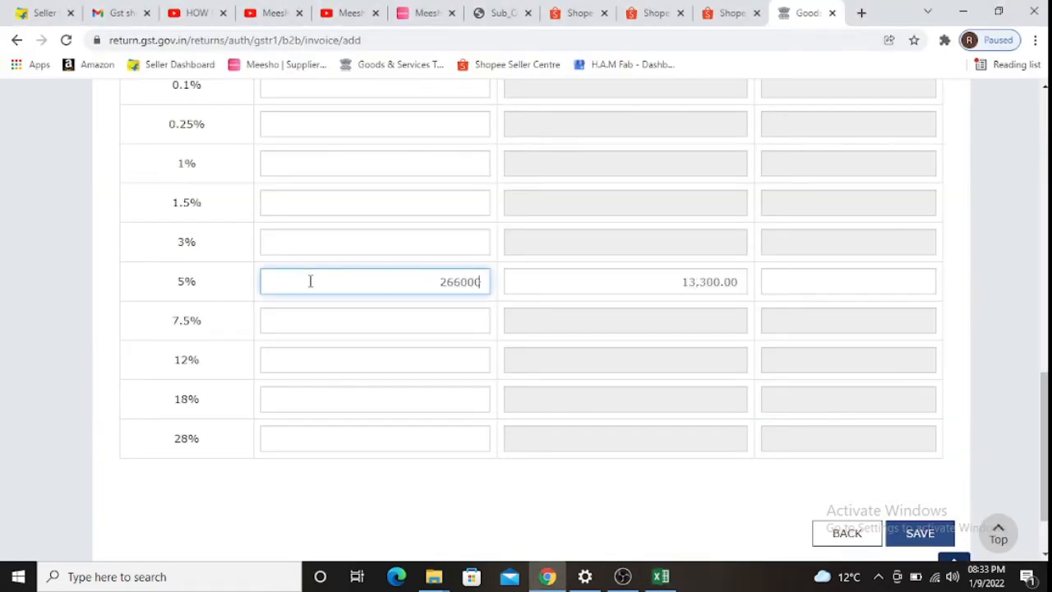
key("Tab")
key("Tab")
key("Tab")
- Fill sales row 13 green and save invoice 27 on the portal
key("alt+Tab")
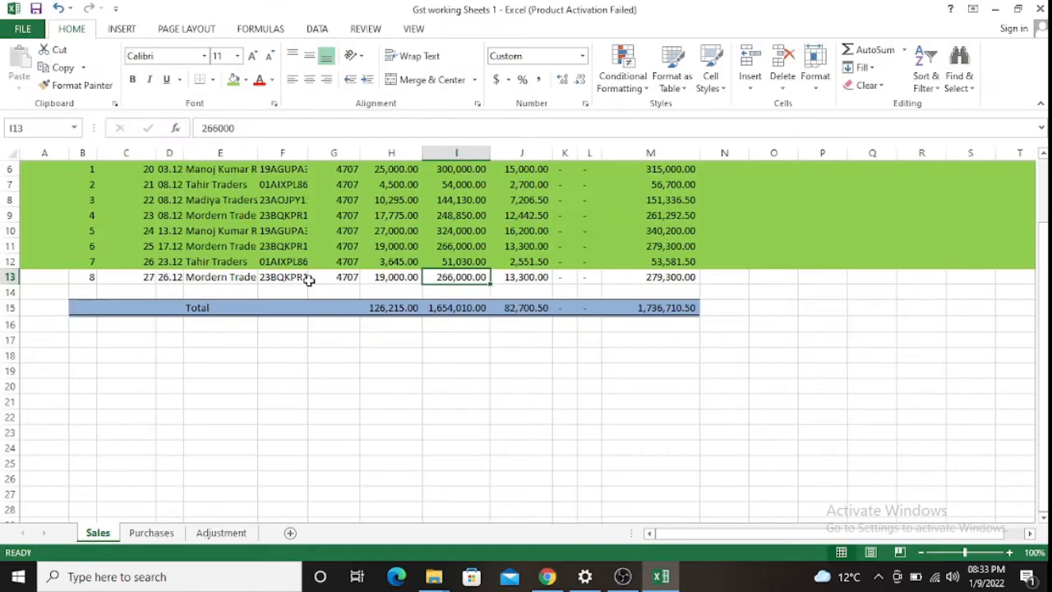
key("shift+space")
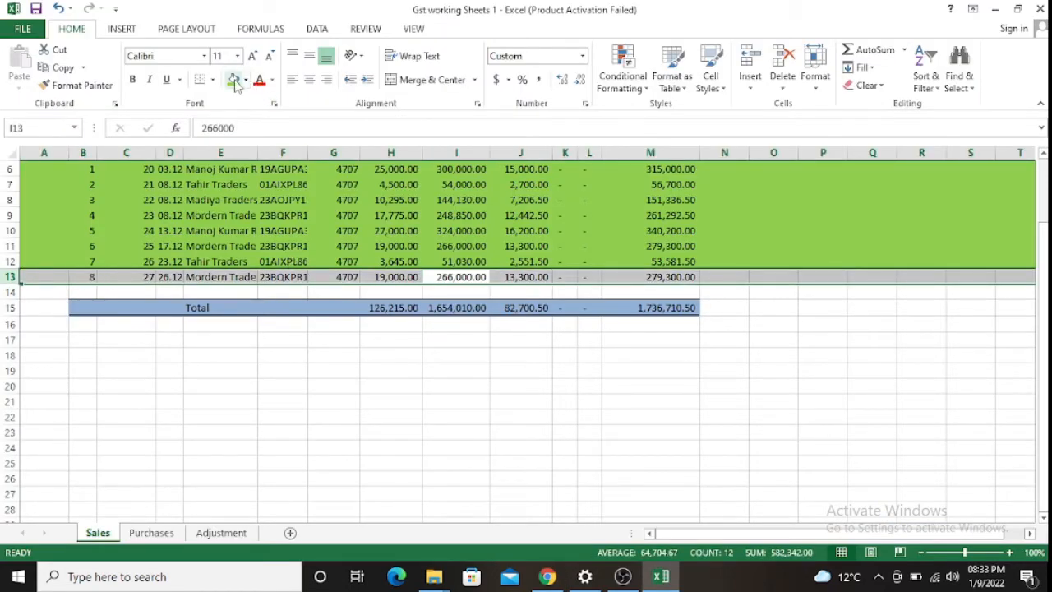
left_click(235, 81)
key("alt+Tab")
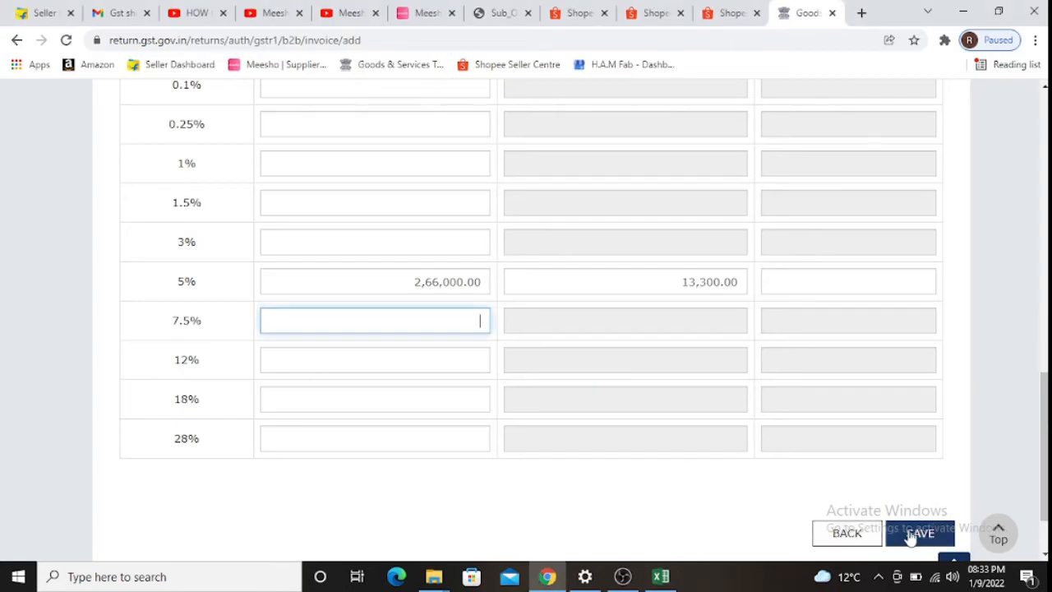
scroll(912, 534, "down", 1)
left_click(919, 448)
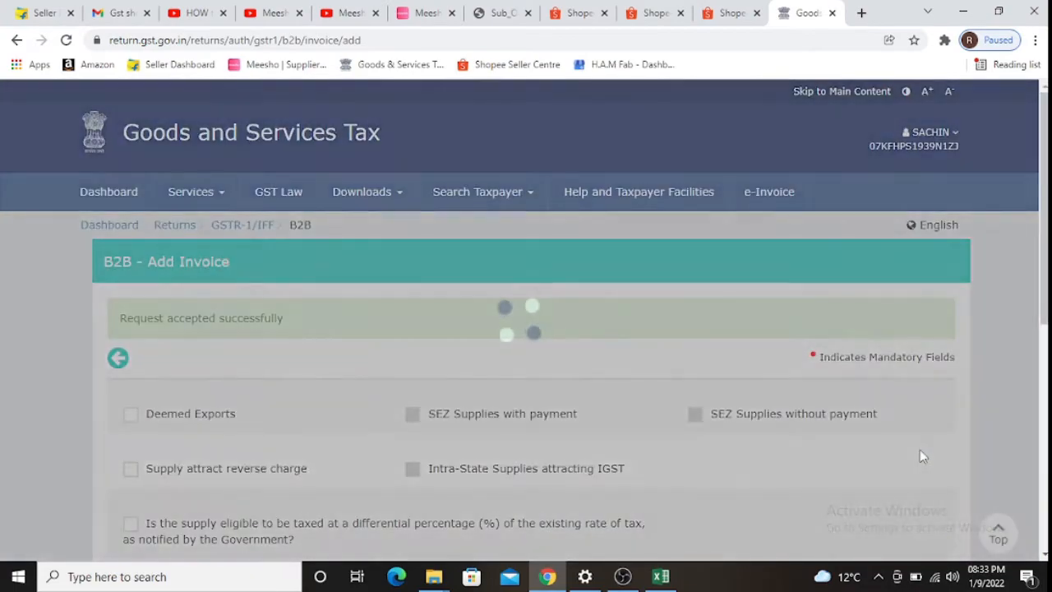
- Go back via the B2B summary to the GSTR-1 overview showing 8 B2B invoices
scroll(903, 447, "down", 10)
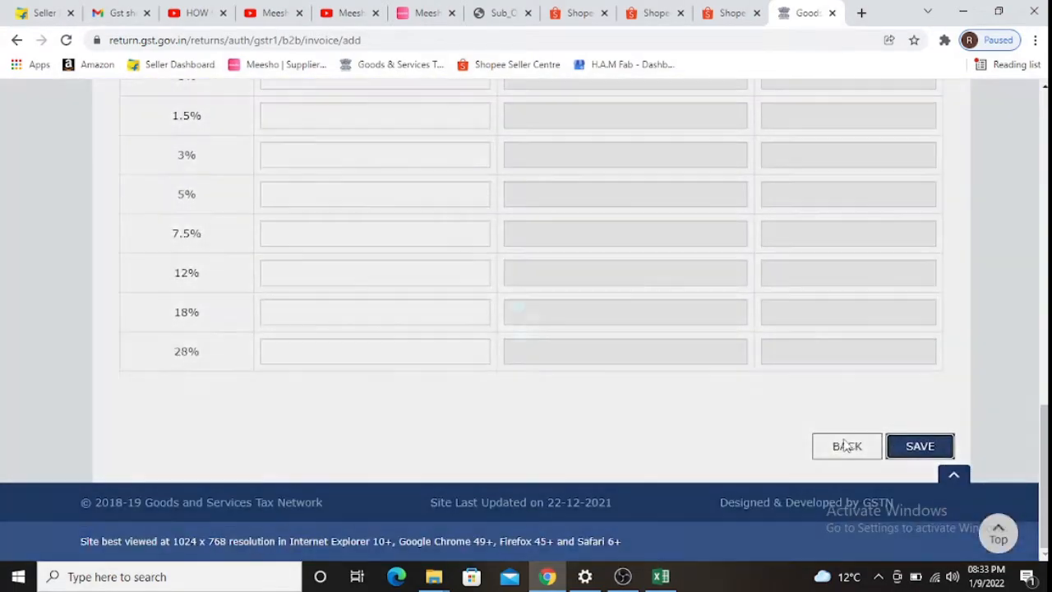
left_click(846, 445)
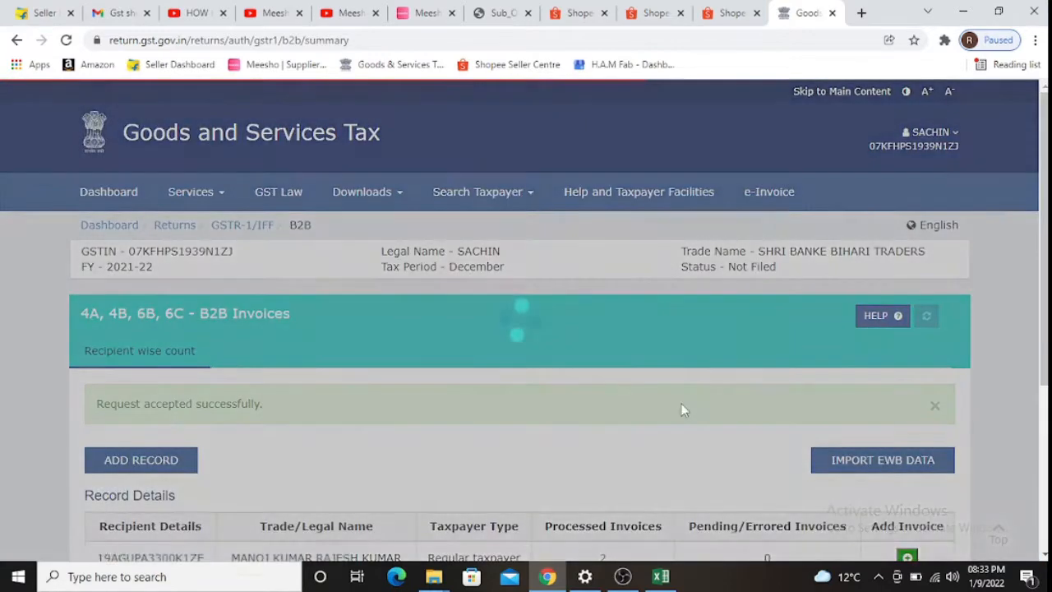
scroll(680, 409, "down", 3)
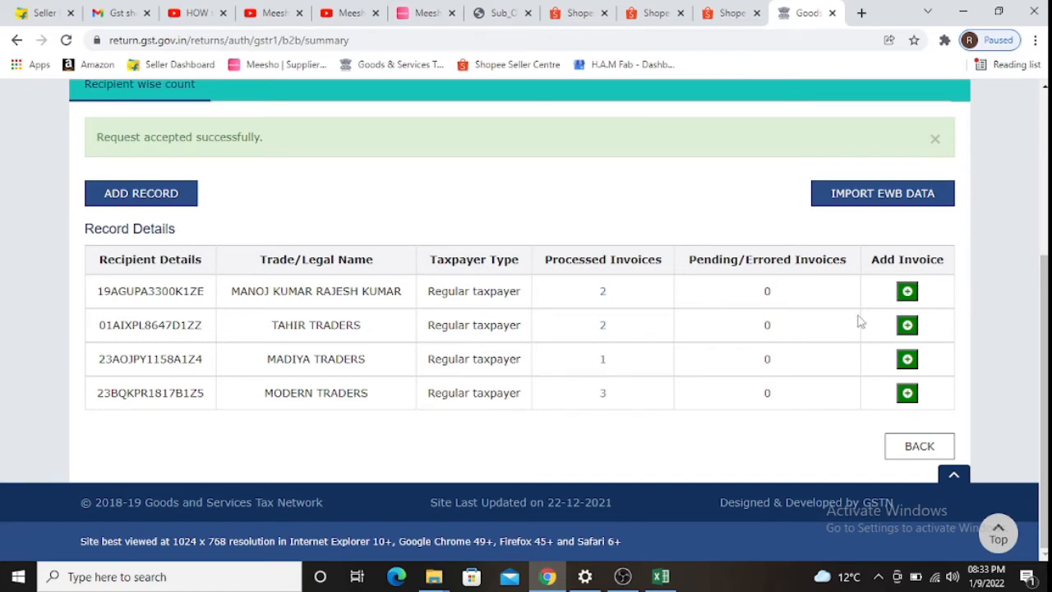
left_click(936, 446)
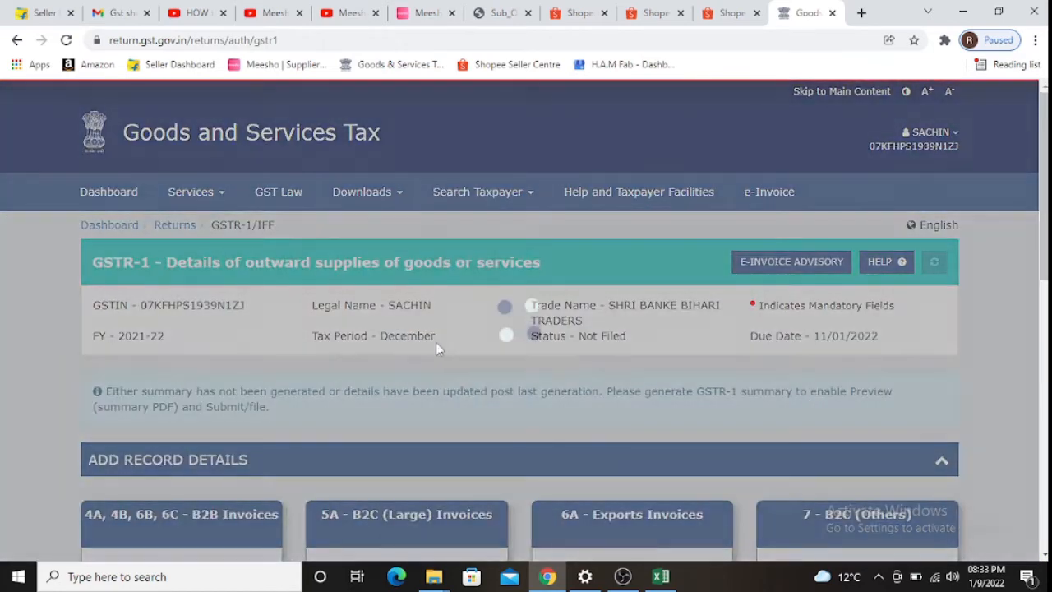
scroll(171, 252, "down", 5)
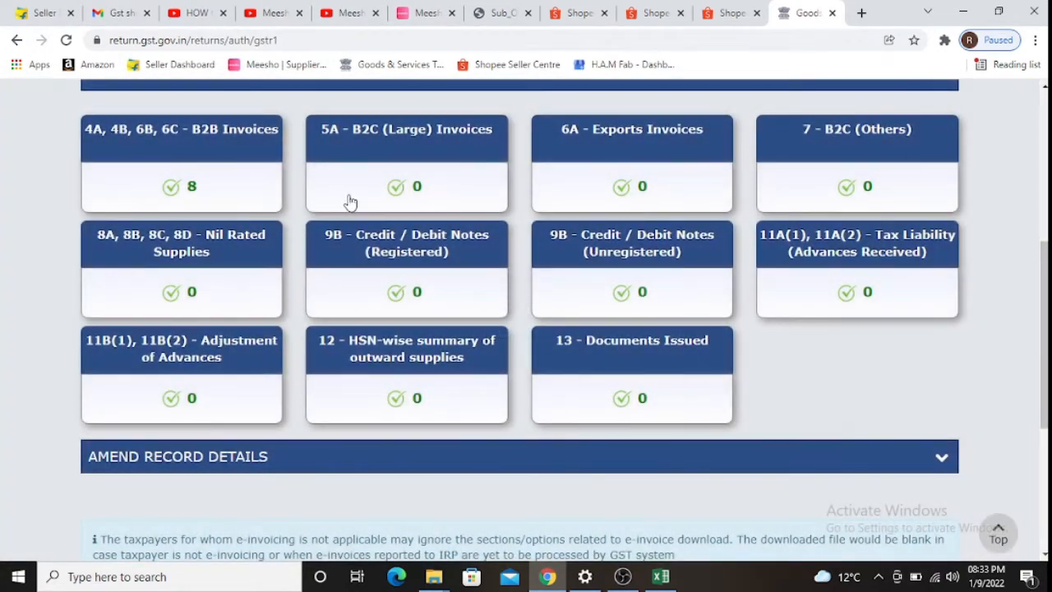
key("alt+Tab")
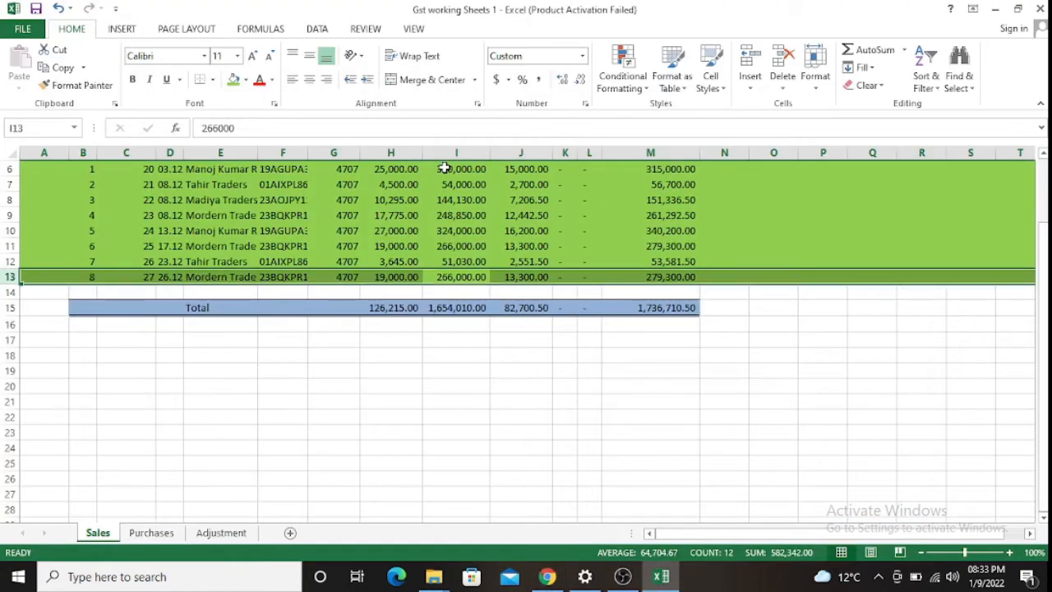
- Check the Taxable Value column with all eight rows green, then return to the GST portal
key("Up")
key("Up")
key("Up")
key("Up")
key("Up")
key("Up")
key("Up")
key("Up")
key("Up")
key("Up")
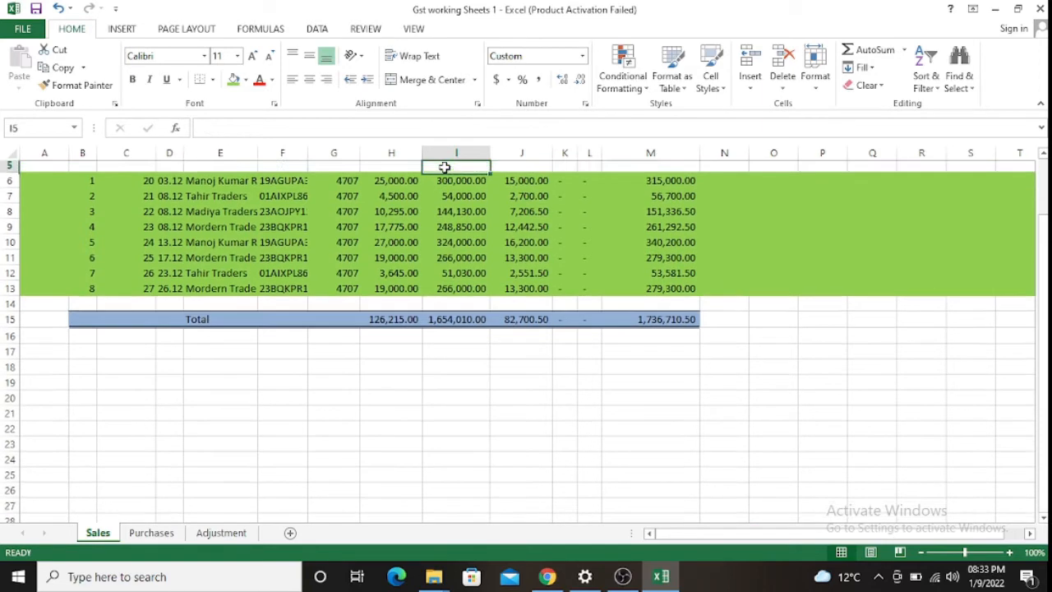
key("Down")
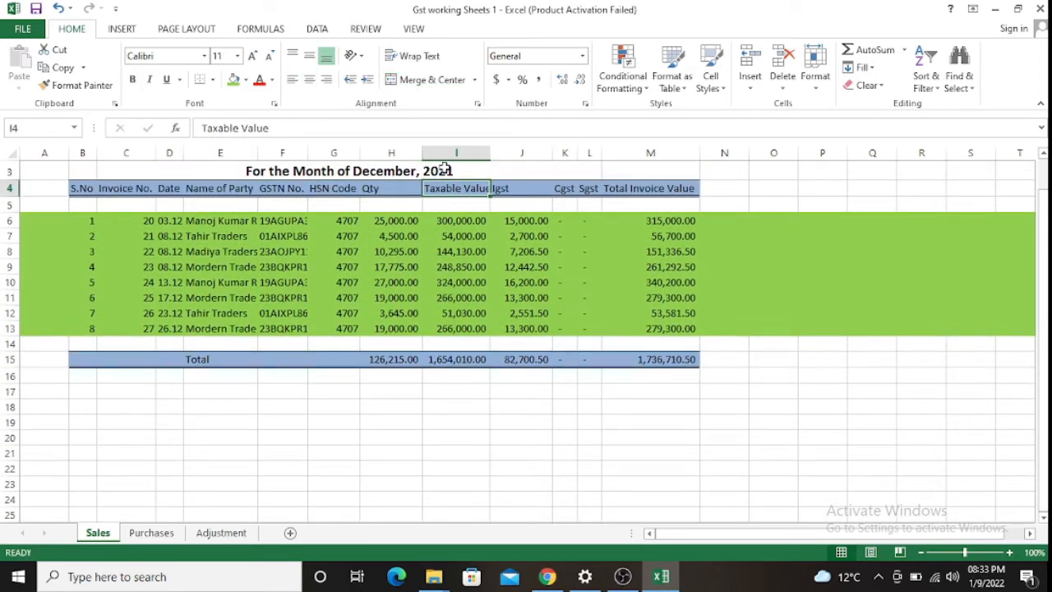
key("Down")
key("Down")
key("Down")
key("Down")
key("Down")
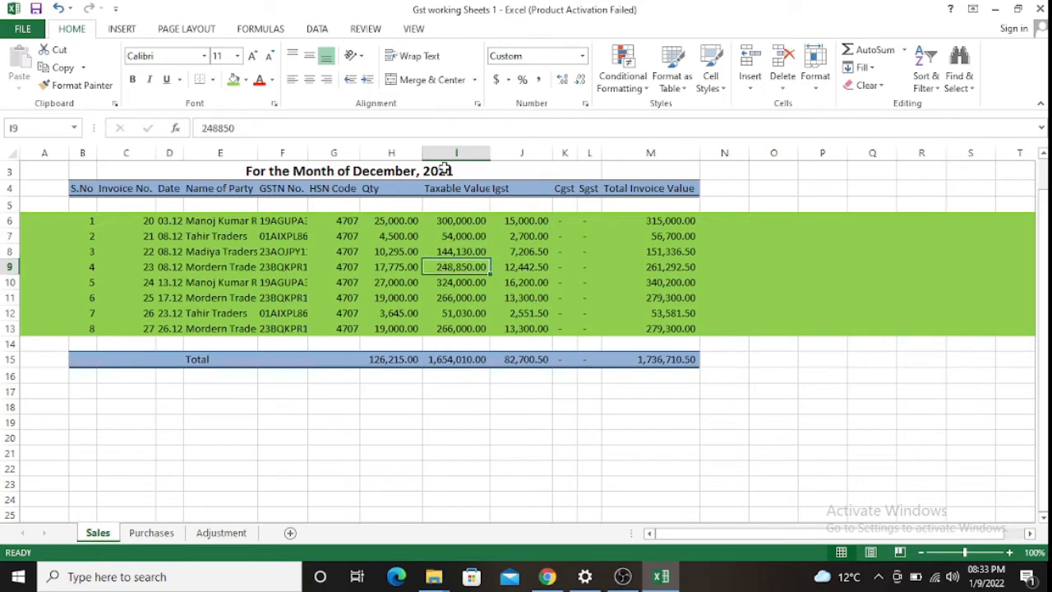
key("alt+Tab")
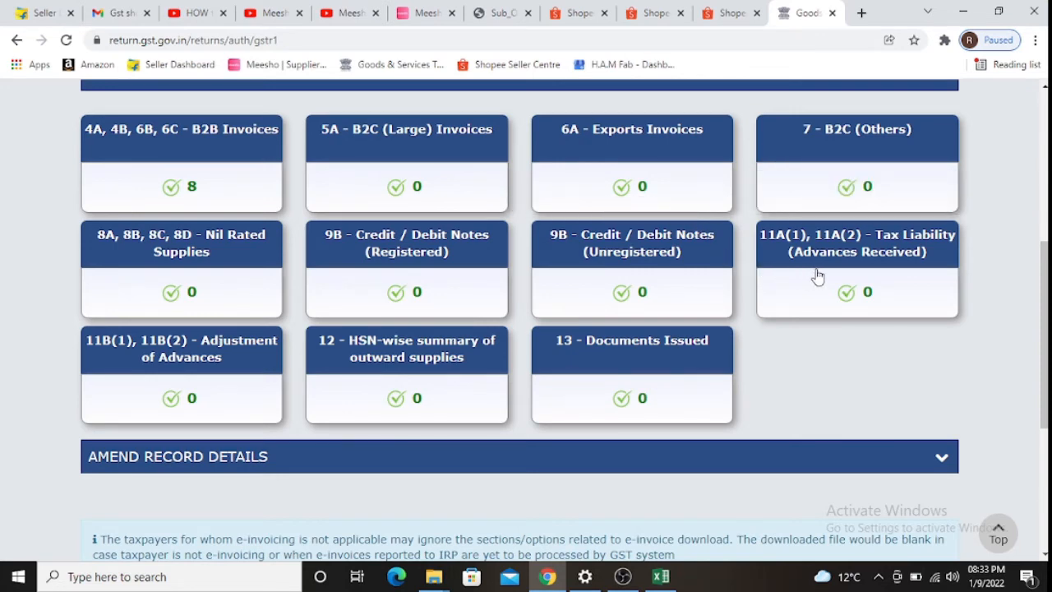
- Start an HSN summary entry for 4707 recovered waste paper with unit KGS-KILOGRAMS
left_click(402, 365)
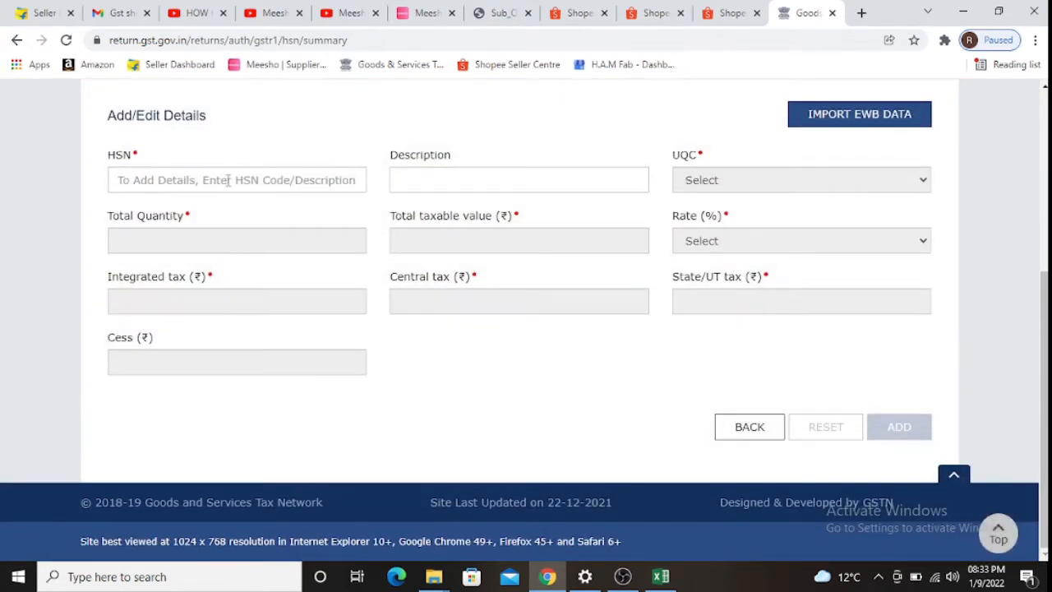
left_click(228, 180)
type("4707")
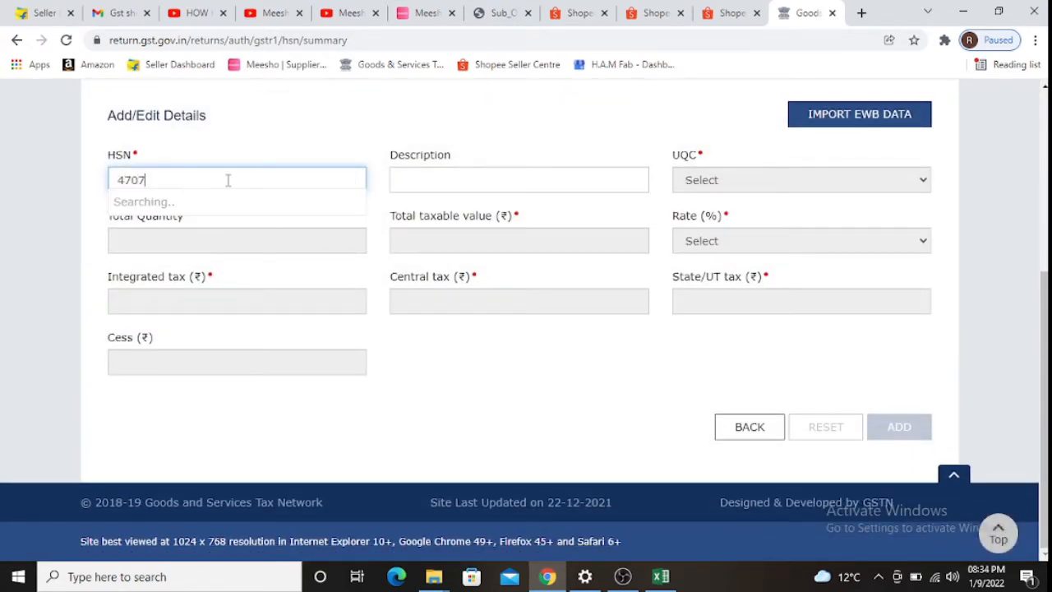
left_click(207, 236)
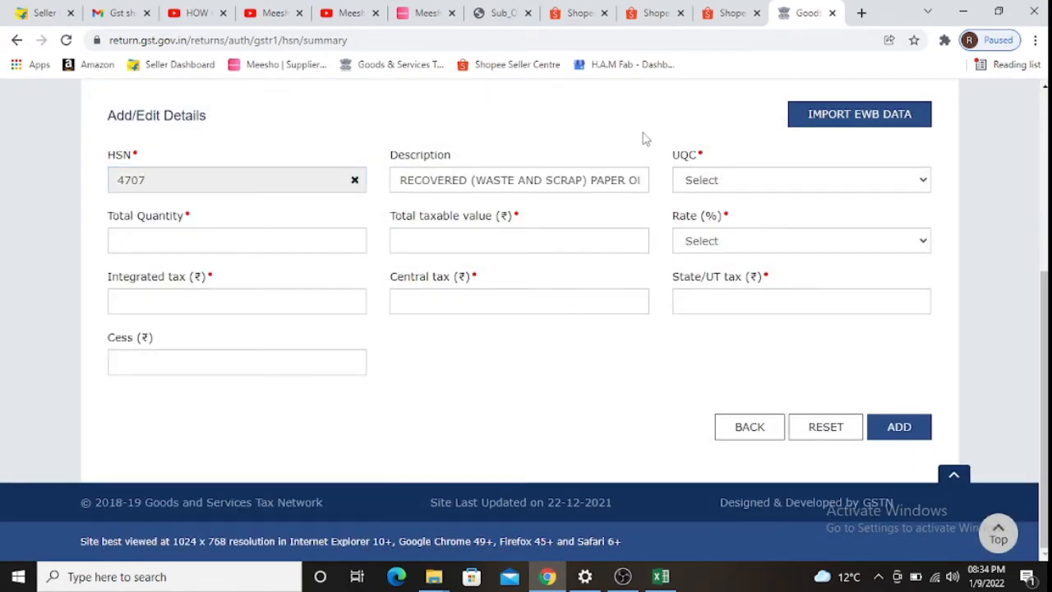
left_click(695, 178)
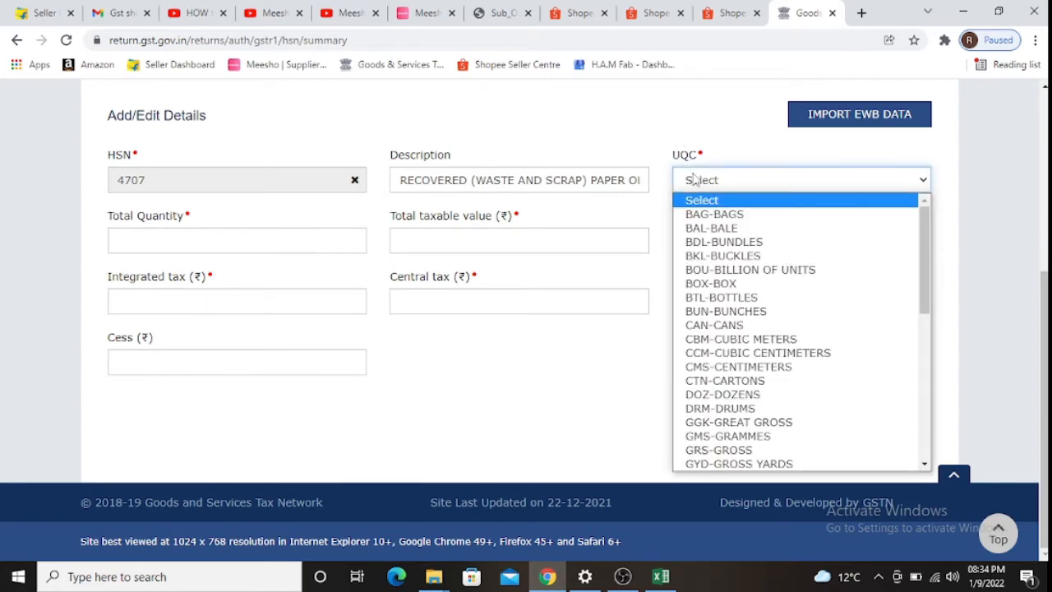
key("k")
key("Return")
- Look up the quantity total in cell H15 of the Excel sales sheet
key("Tab")
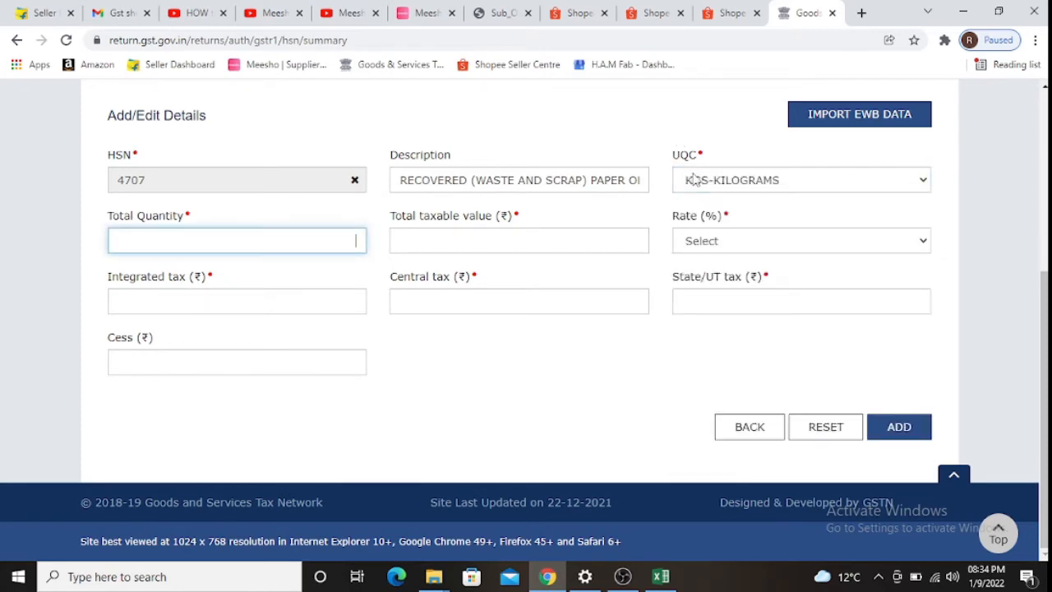
key("alt+Tab")
key("Down")
key("Down")
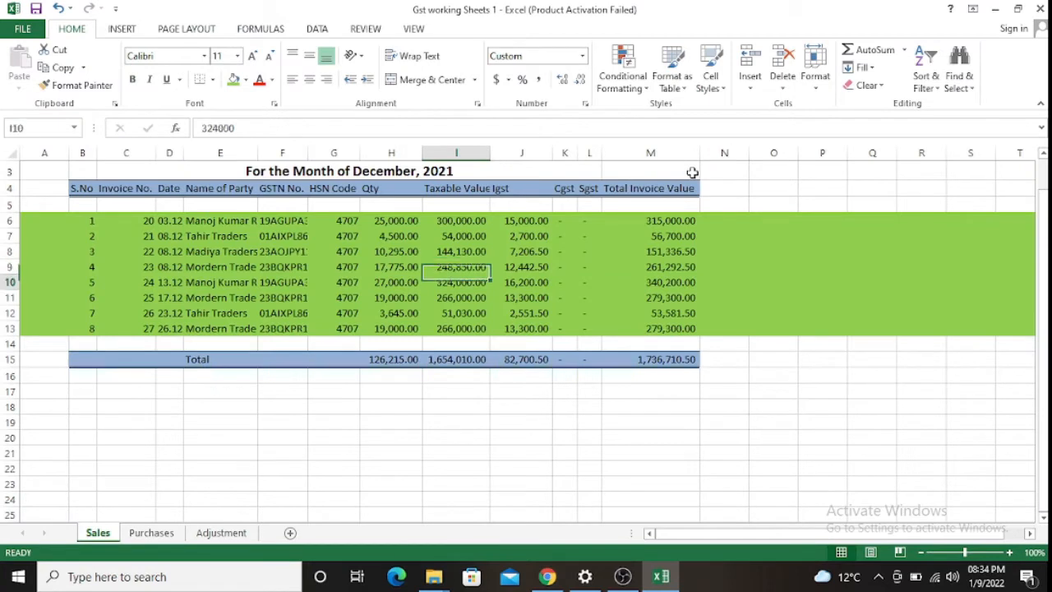
key("Left")
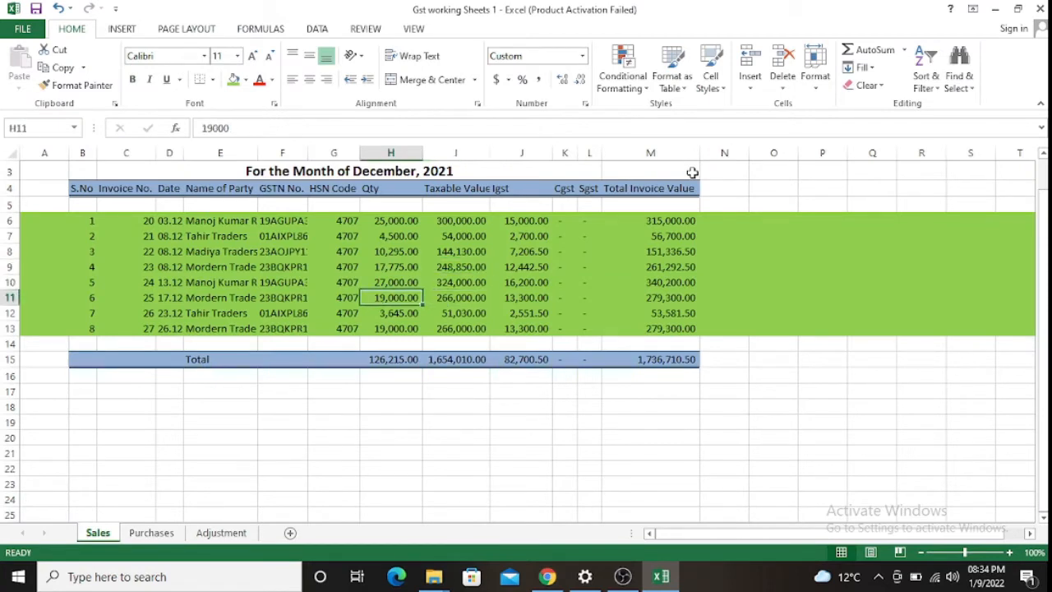
key("Down")
key("Down")
key("Down")
key("Down")
key("Down")
key("Up")
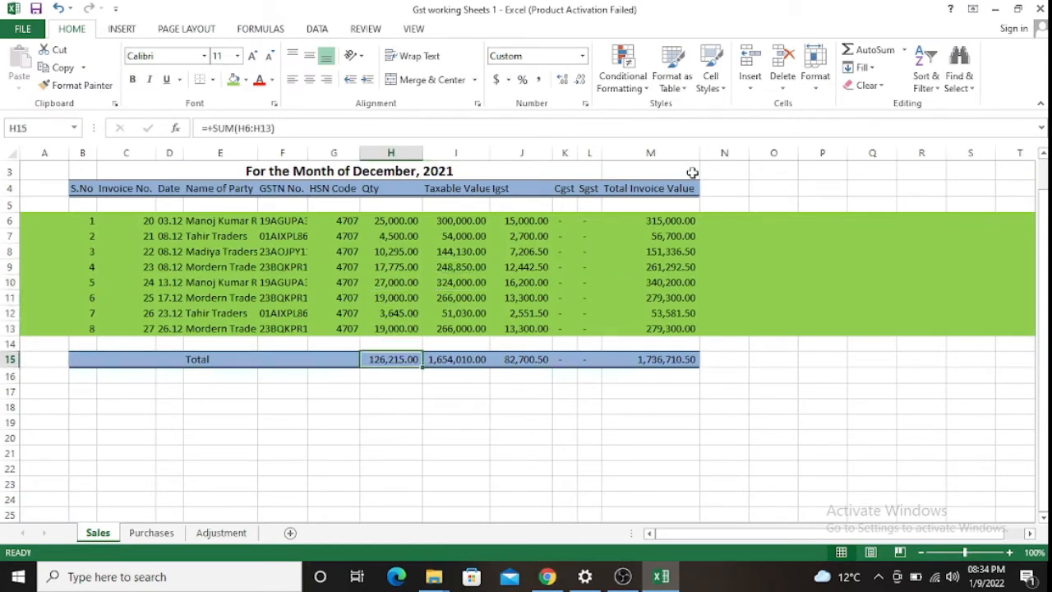
key("alt+Tab")
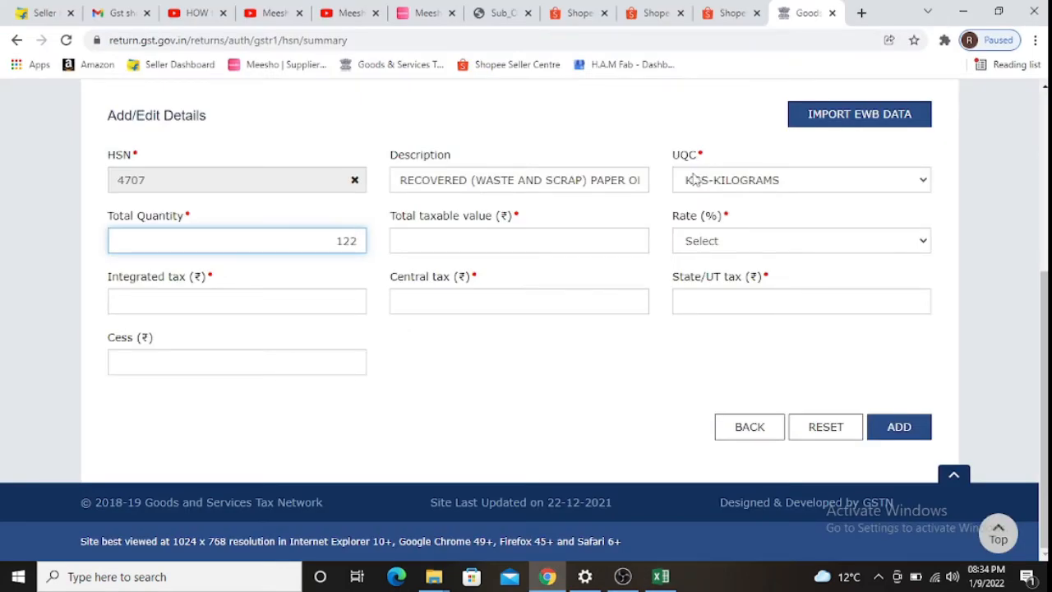
- Enter total quantity 126215 and taxable value 16,54,010 from the Excel totals
type("126215")
key("Tab")
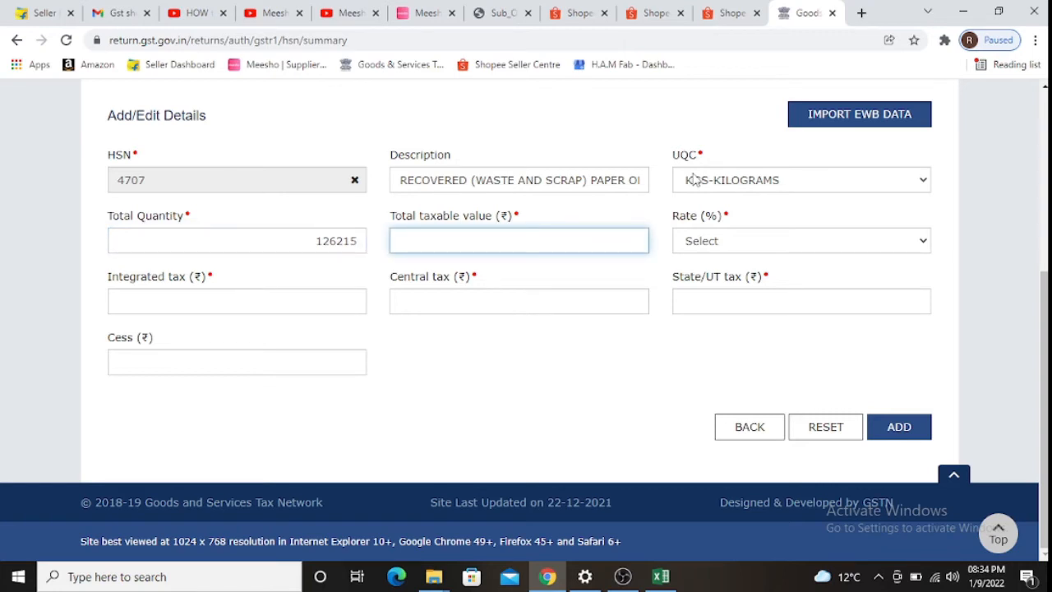
key("alt+Tab")
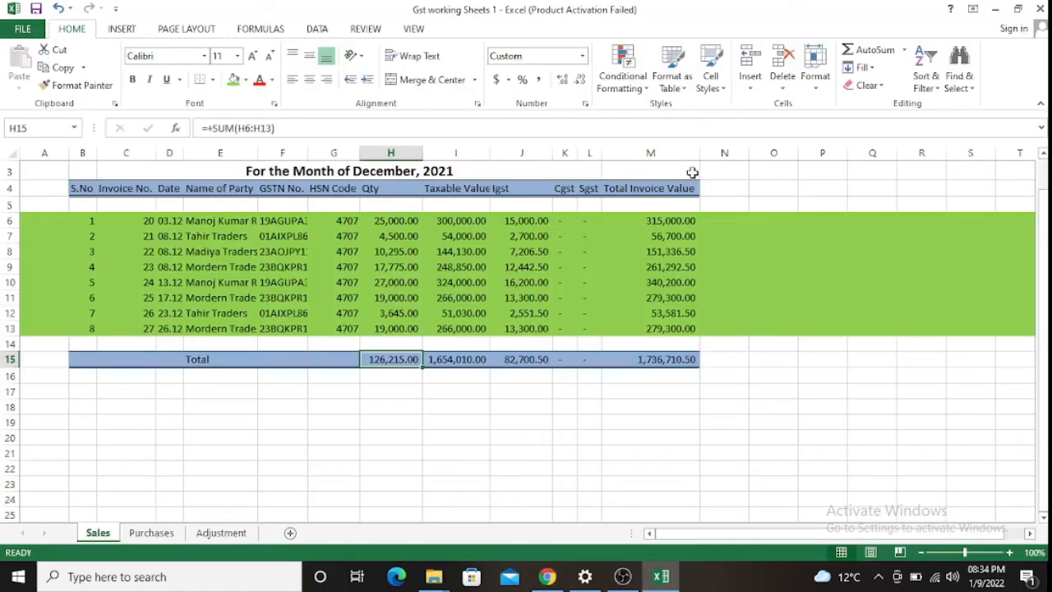
key("F2")
key("Return")
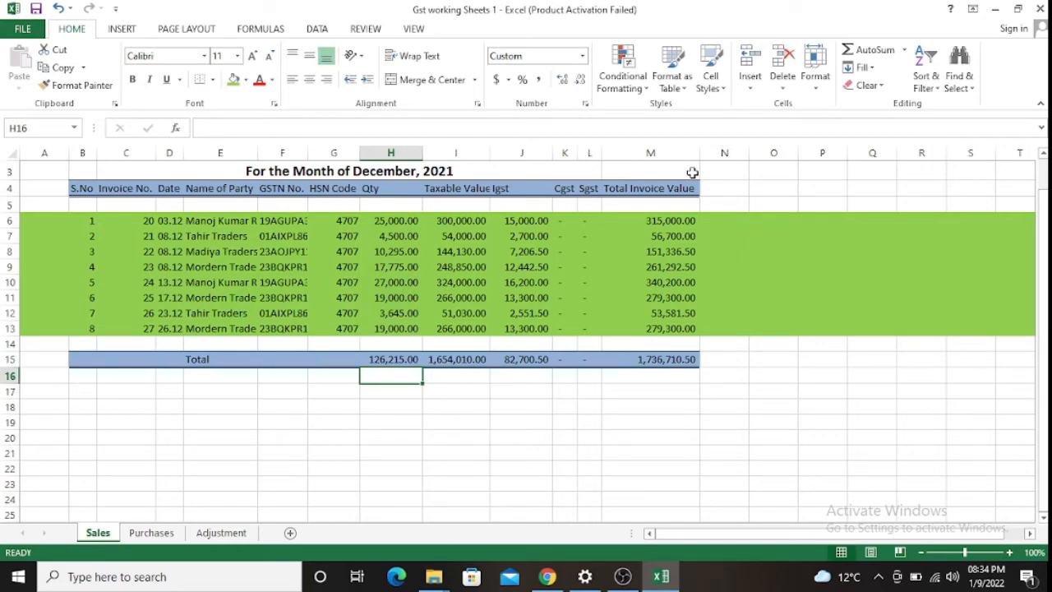
key("Up")
key("alt+Tab")
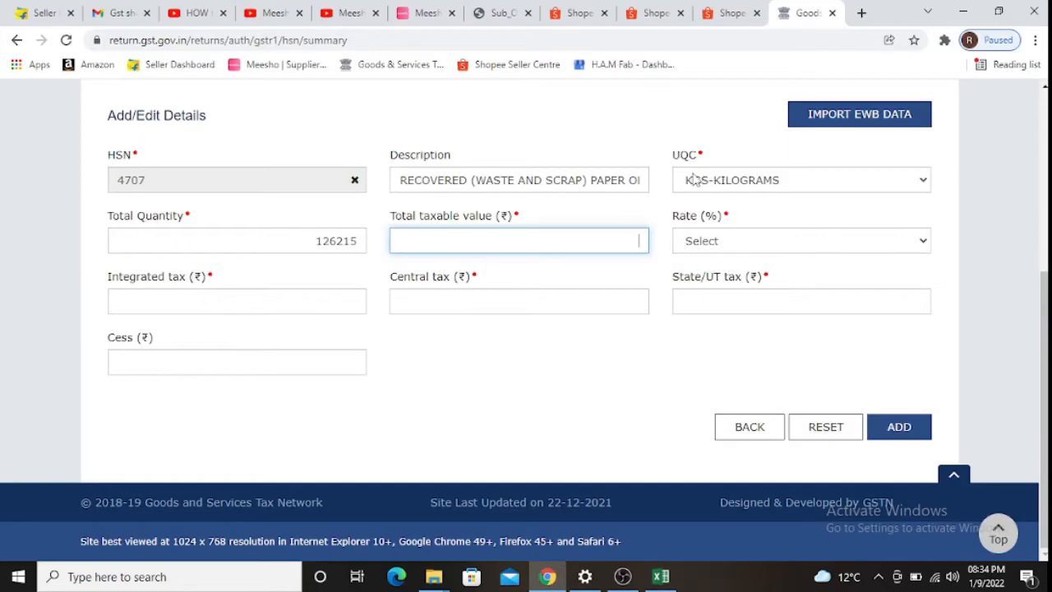
key("alt+Tab")
key("Right")
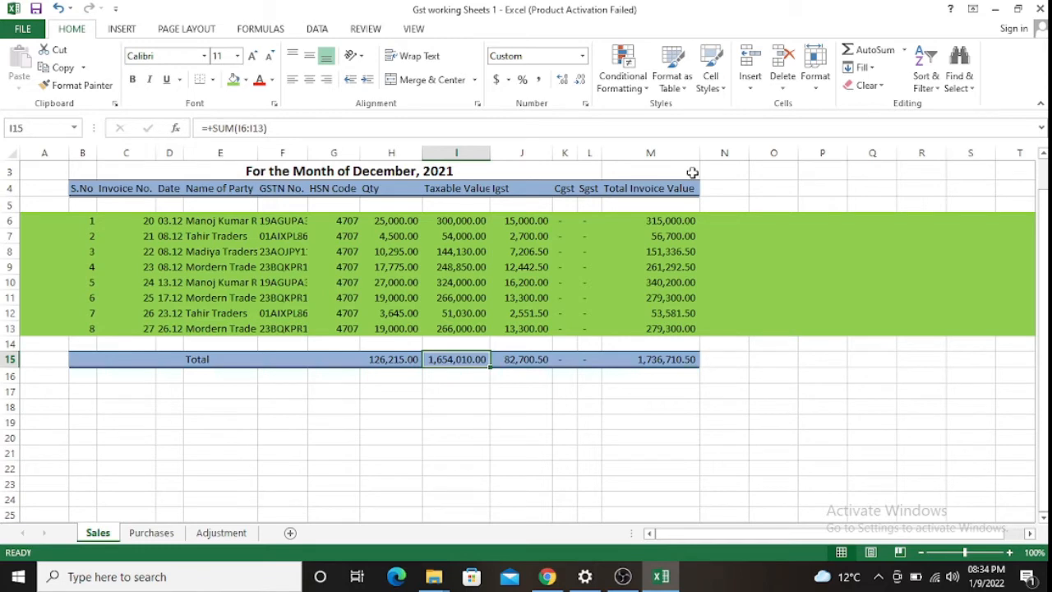
key("alt+Tab")
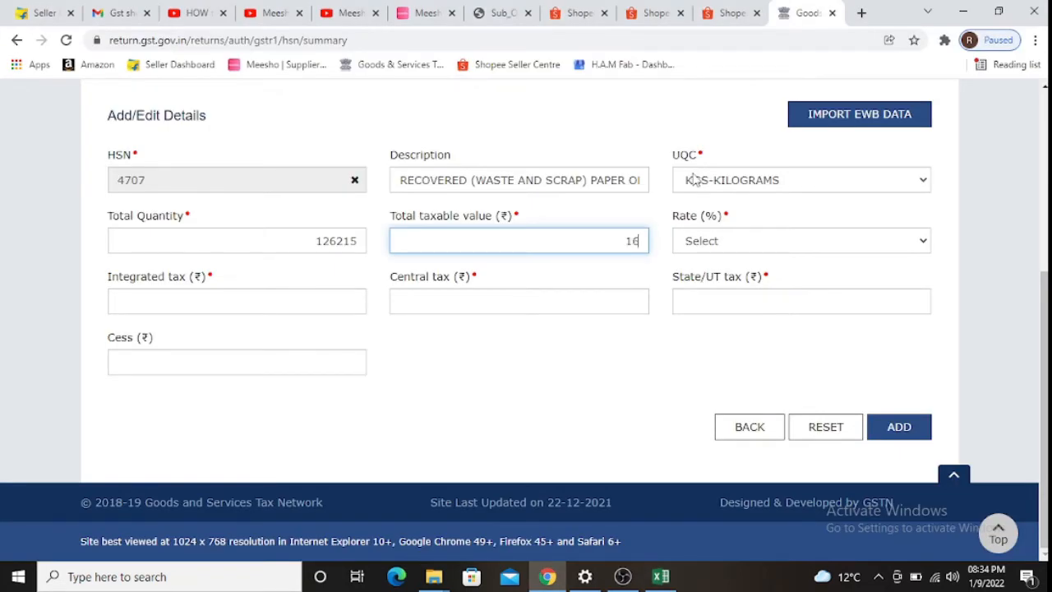
type("16,54,010")
key("Tab")
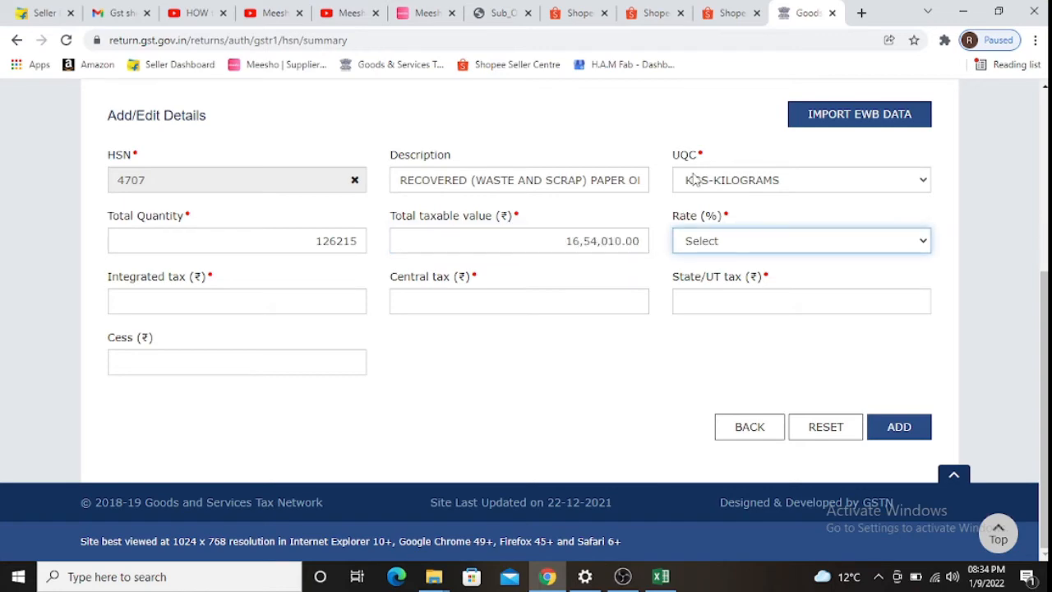
- Set the HSN entry's tax rate to 5%
key("alt+Tab")
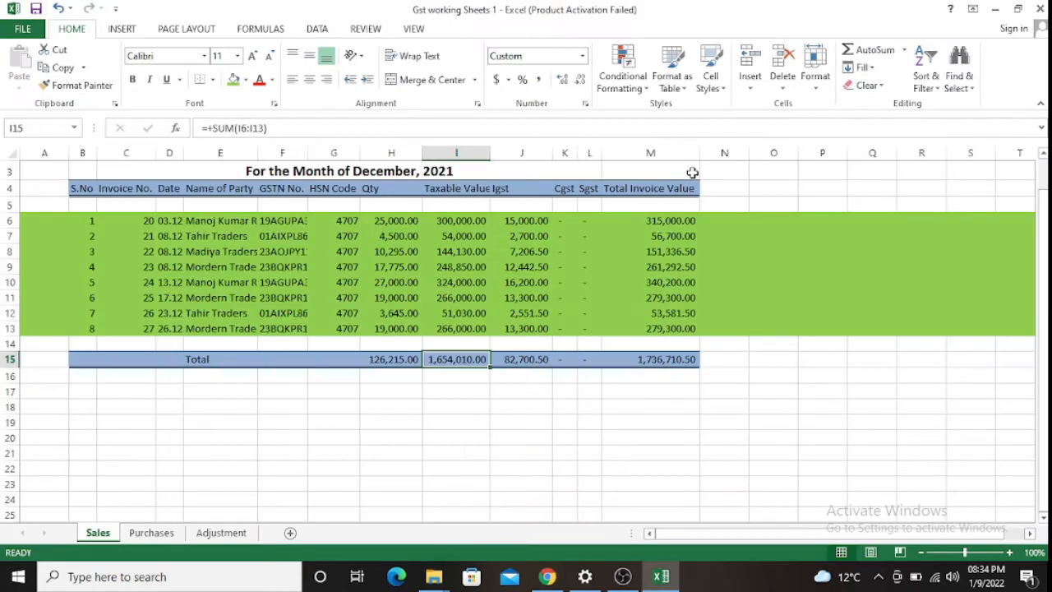
key("alt+Tab")
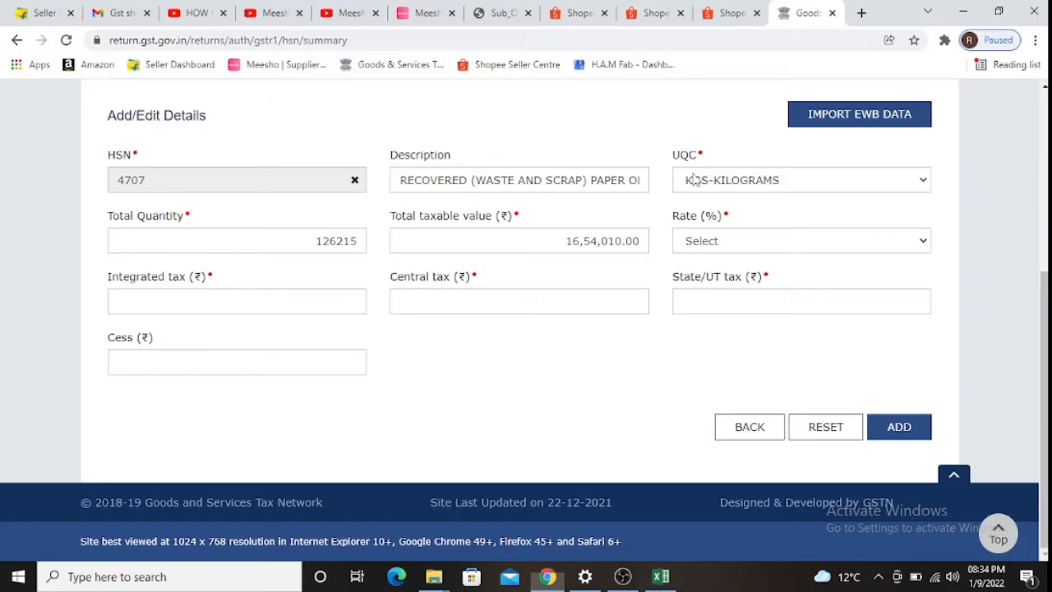
left_click(718, 239)
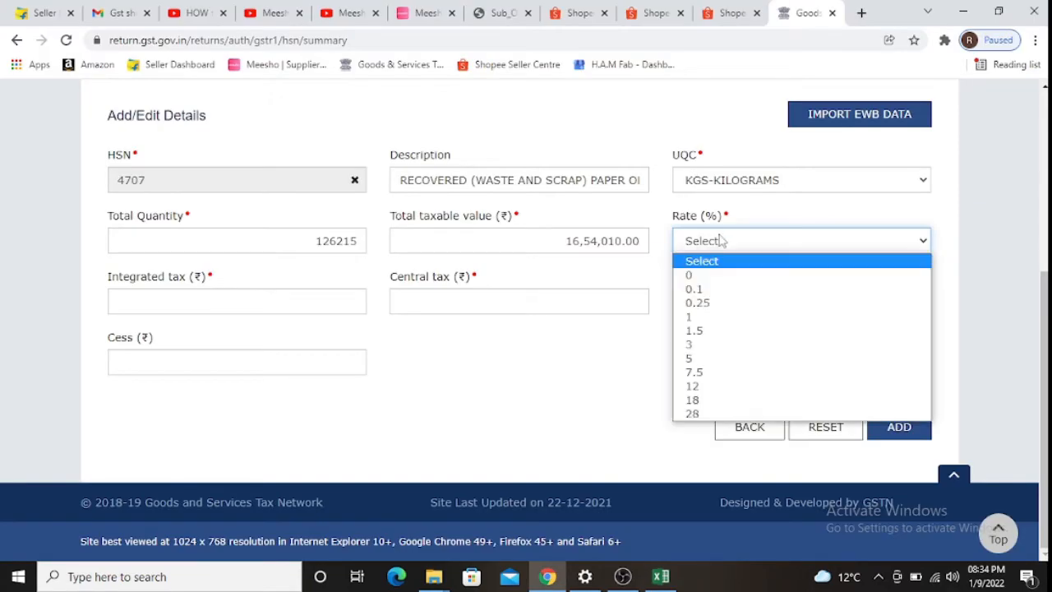
left_click(681, 362)
key("Tab")
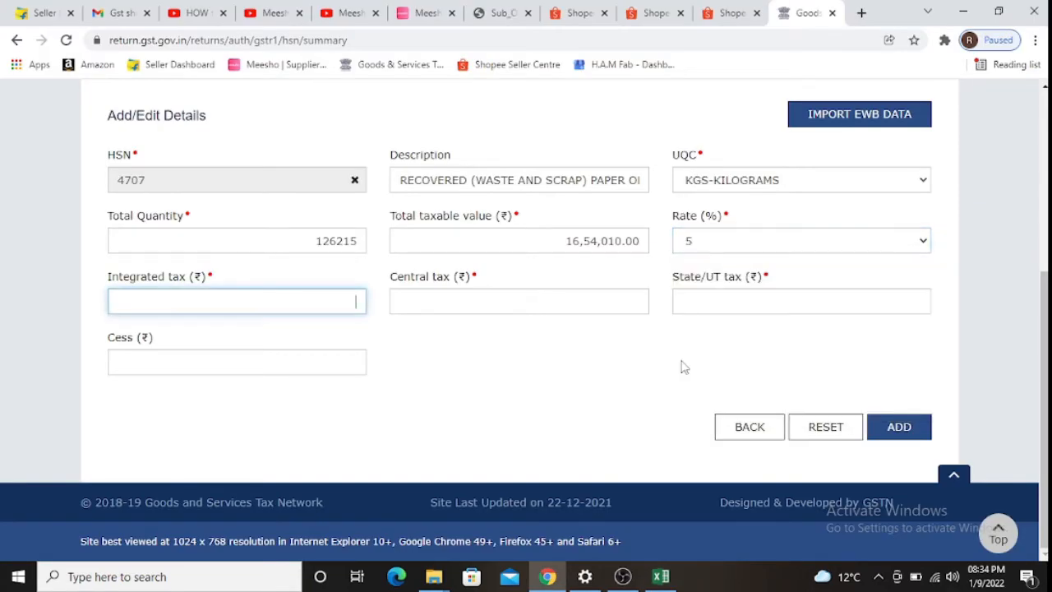
- Enter integrated tax 82,700.50 from J15, with 0 central tax, state/UT tax and cess
key("alt+Tab")
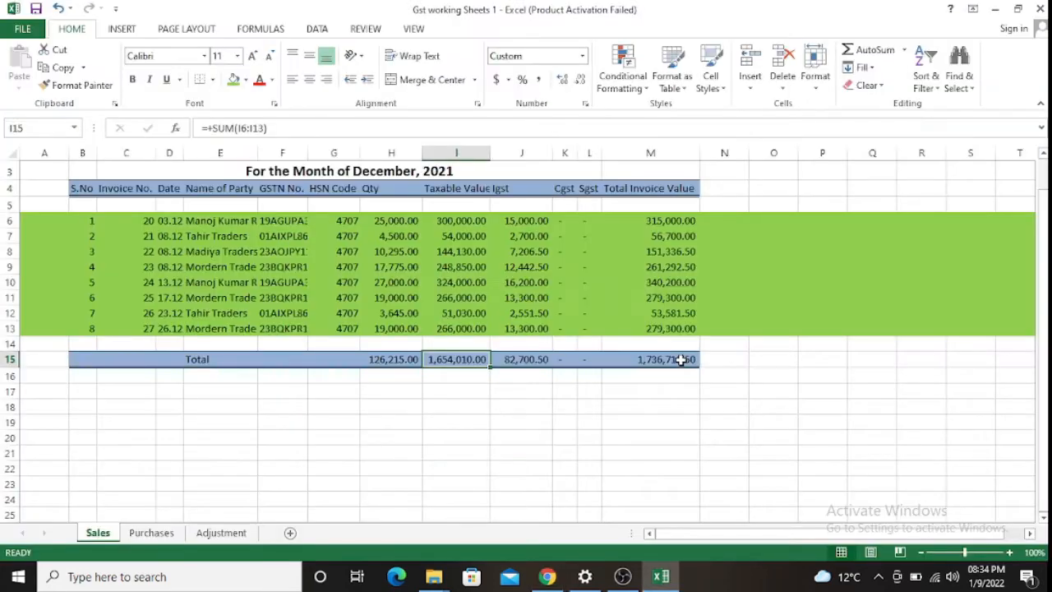
key("Left")
key("Left")
key("Left")
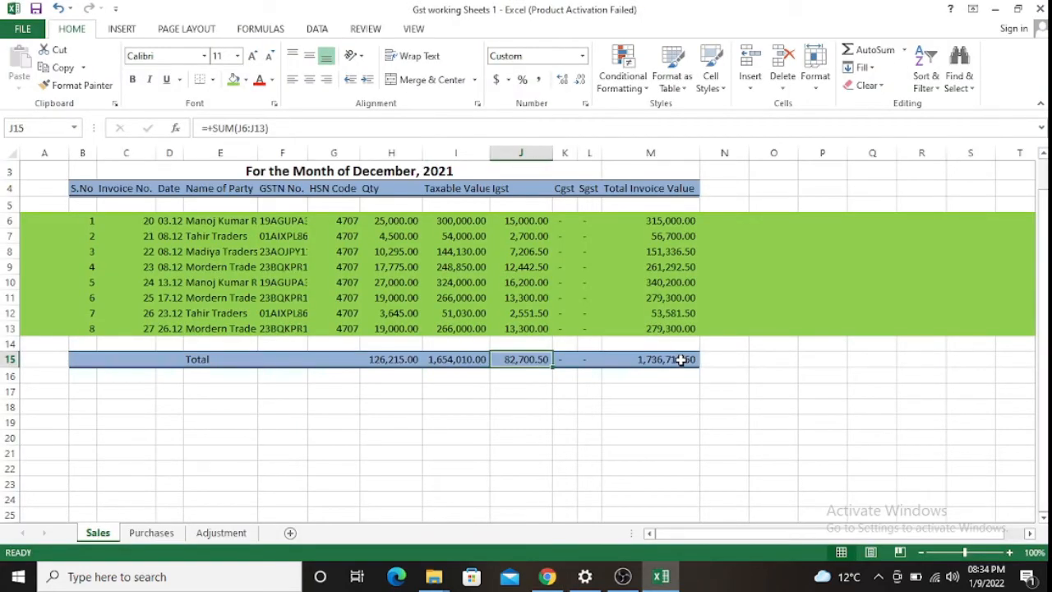
key("alt+Tab")
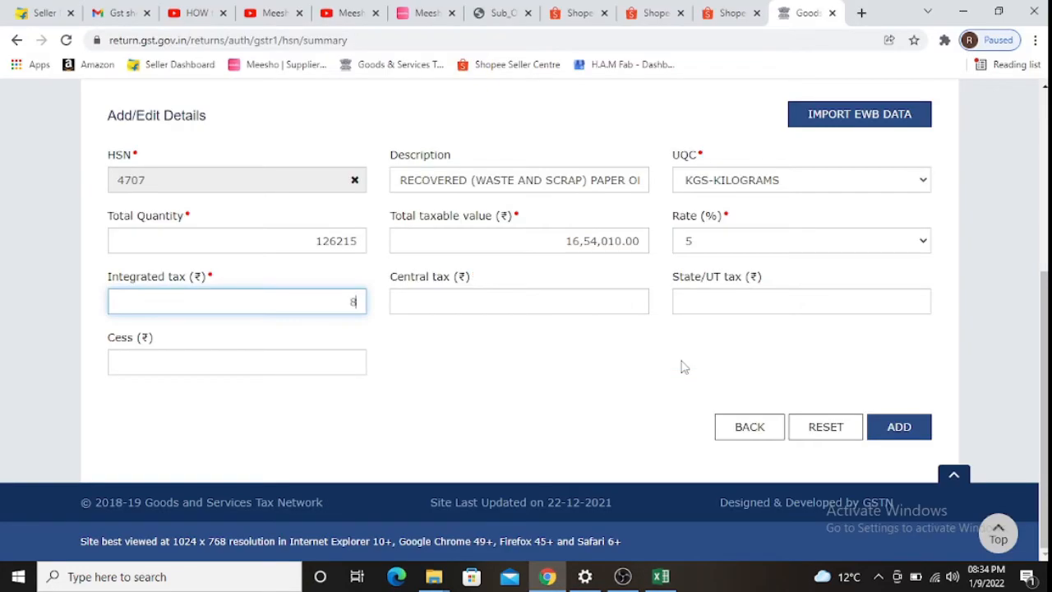
type("82,700.50")
key("Tab")
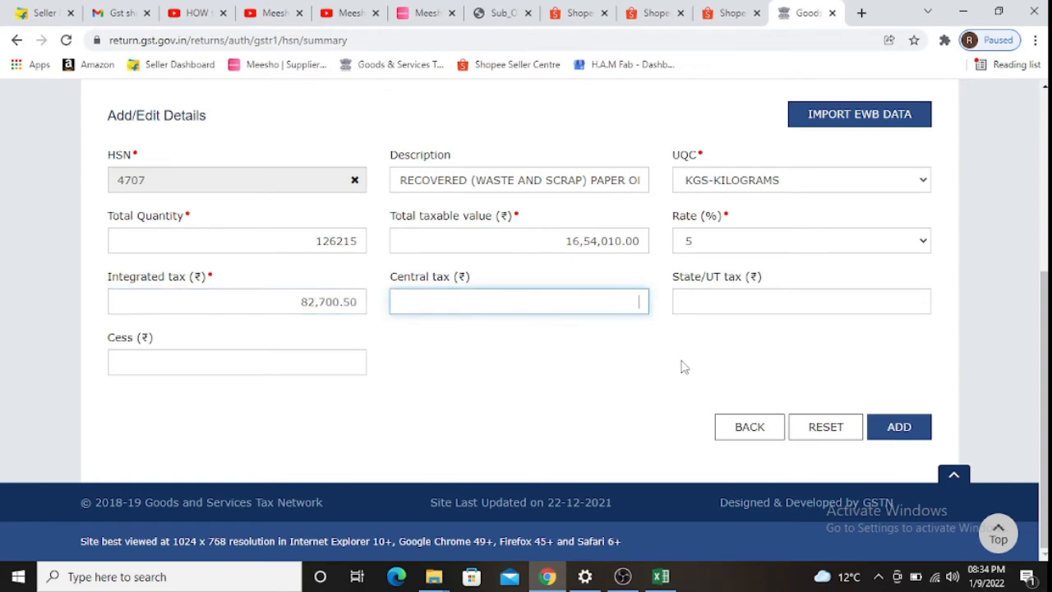
type("0")
key("Tab")
type("0")
key("Tab")
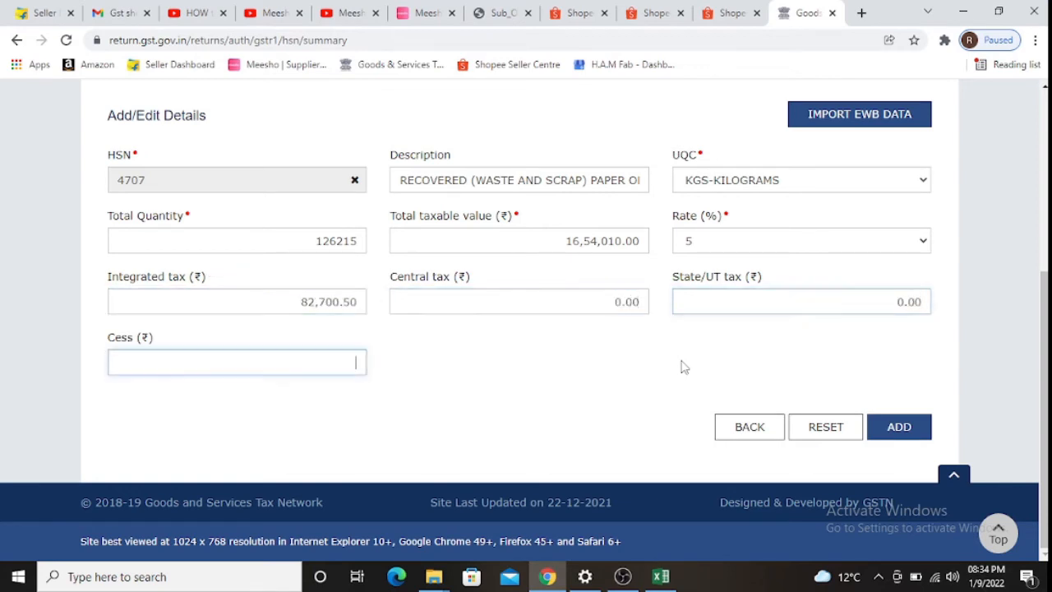
type("0")
key("Tab")
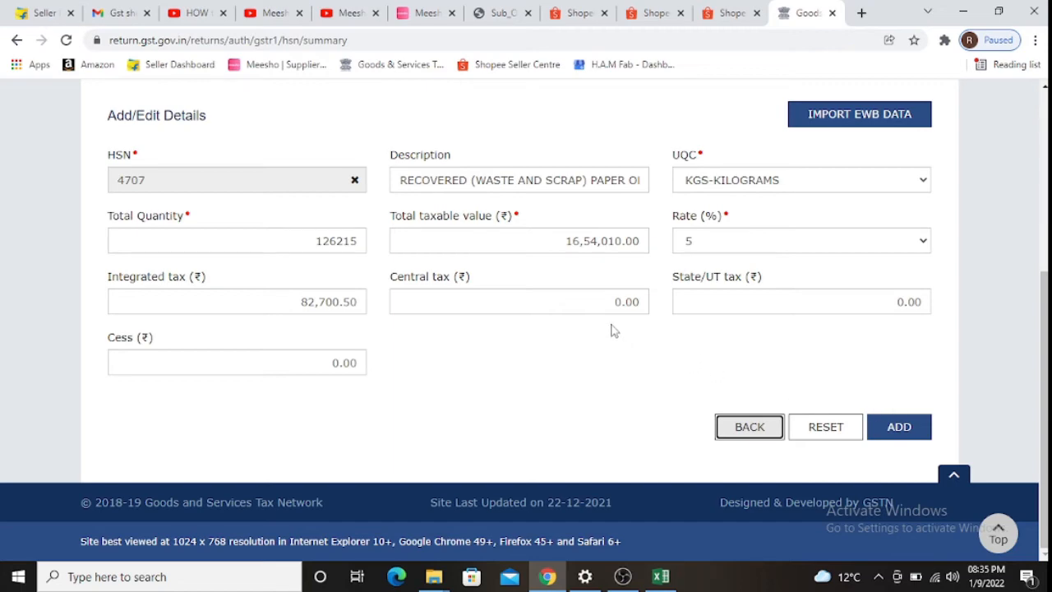
- Add the HSN 4707 row (126215 KGS, 16,54,010 taxable at 5%) to the summary
scroll(612, 329, "up", 2)
scroll(641, 322, "down", 2)
left_click(893, 426)
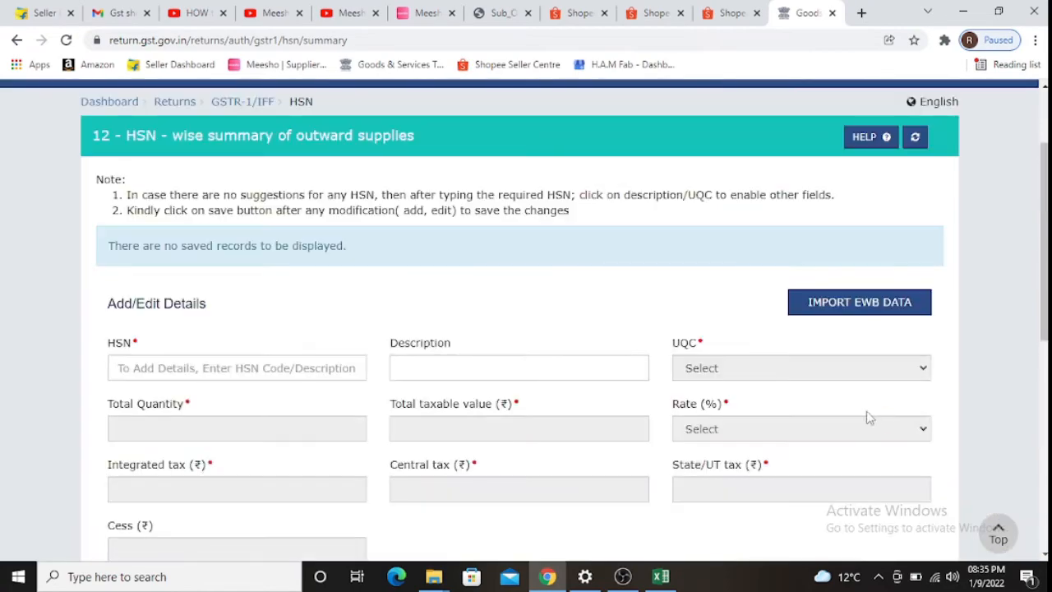
- Save the HSN 4707 summary record, return to GSTR-1, and open the Documents issued tile
scroll(866, 418, "down", 5)
left_click(813, 383)
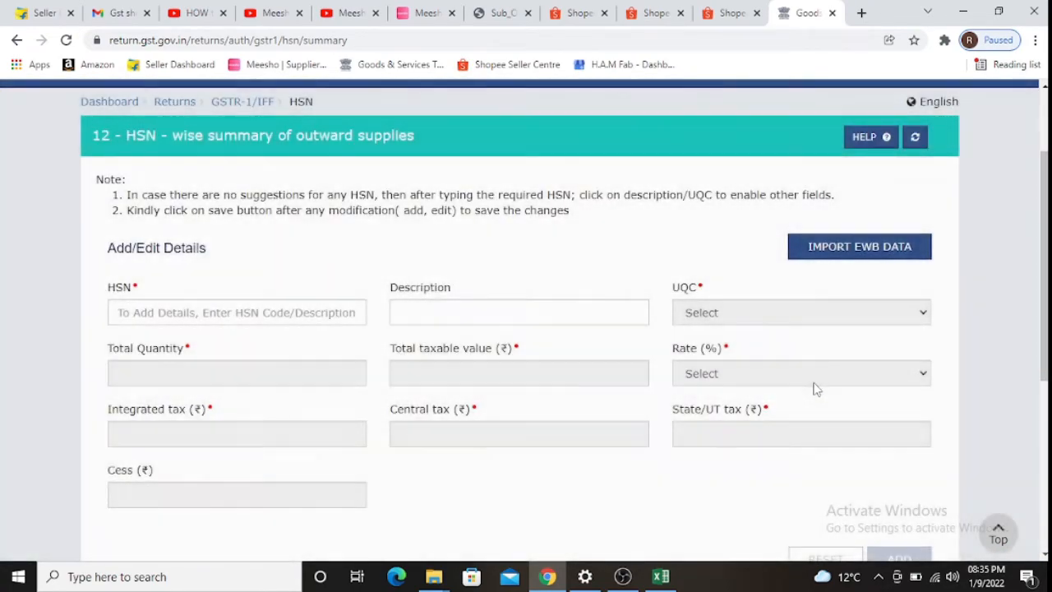
scroll(814, 382, "down", 4)
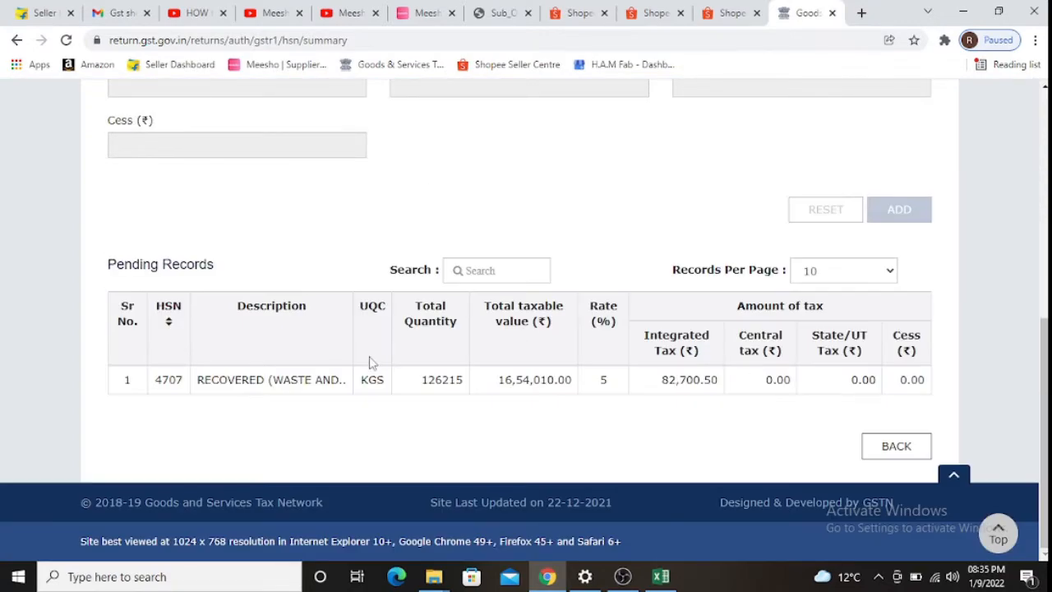
left_click(895, 444)
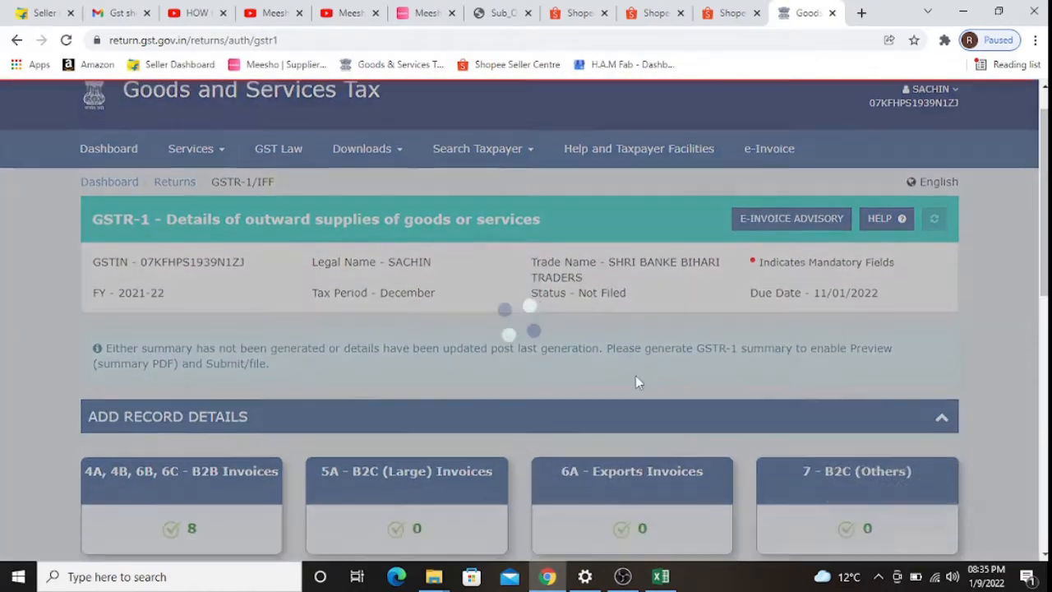
scroll(608, 362, "down", 4)
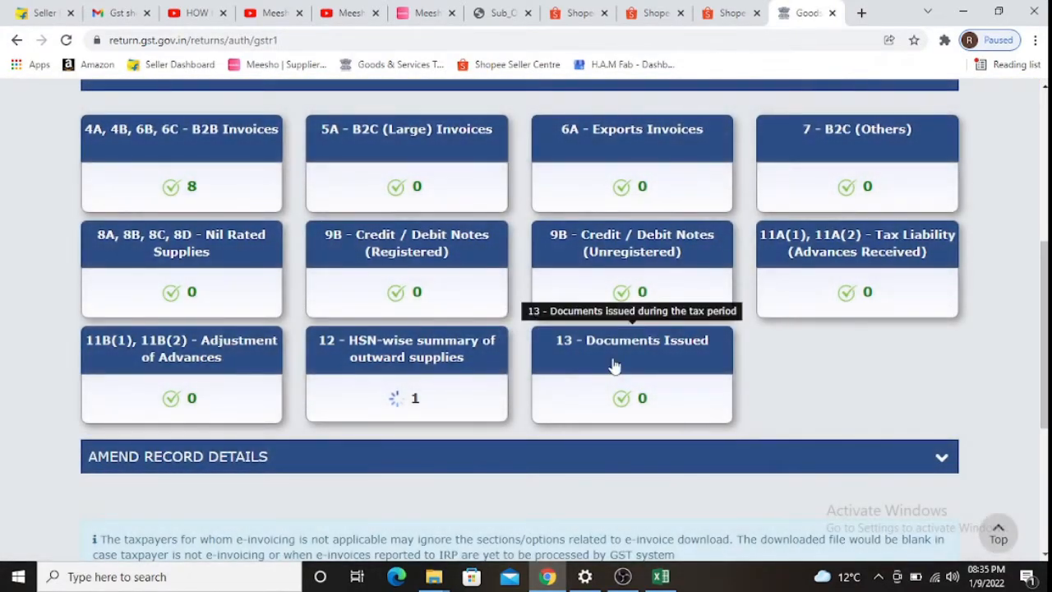
left_click(612, 364)
- Scroll through all twelve Documents Issued tables to confirm each is still empty
scroll(427, 299, "down", 2)
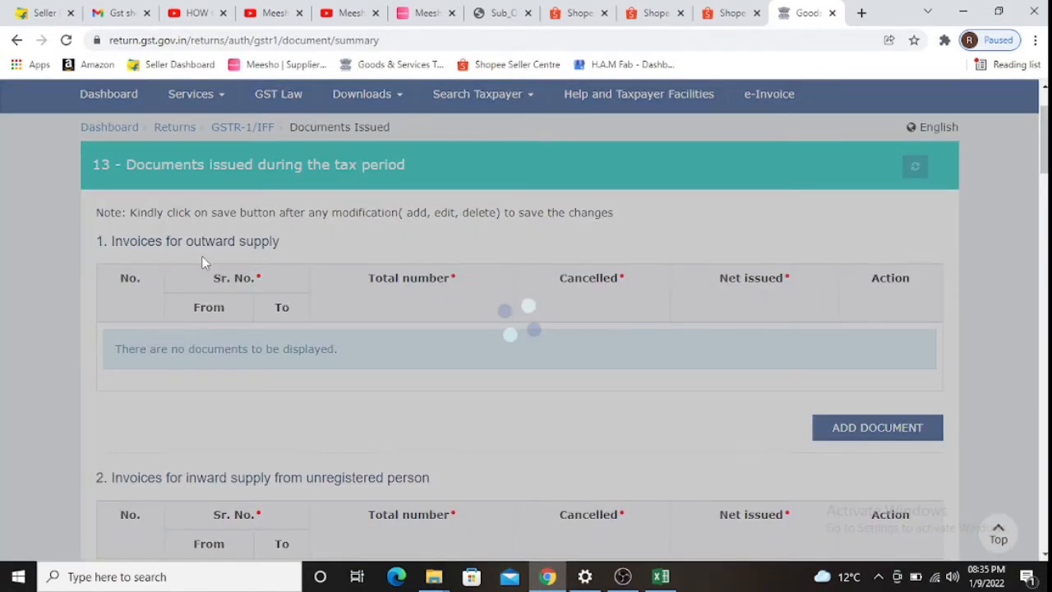
scroll(329, 321, "down", 20)
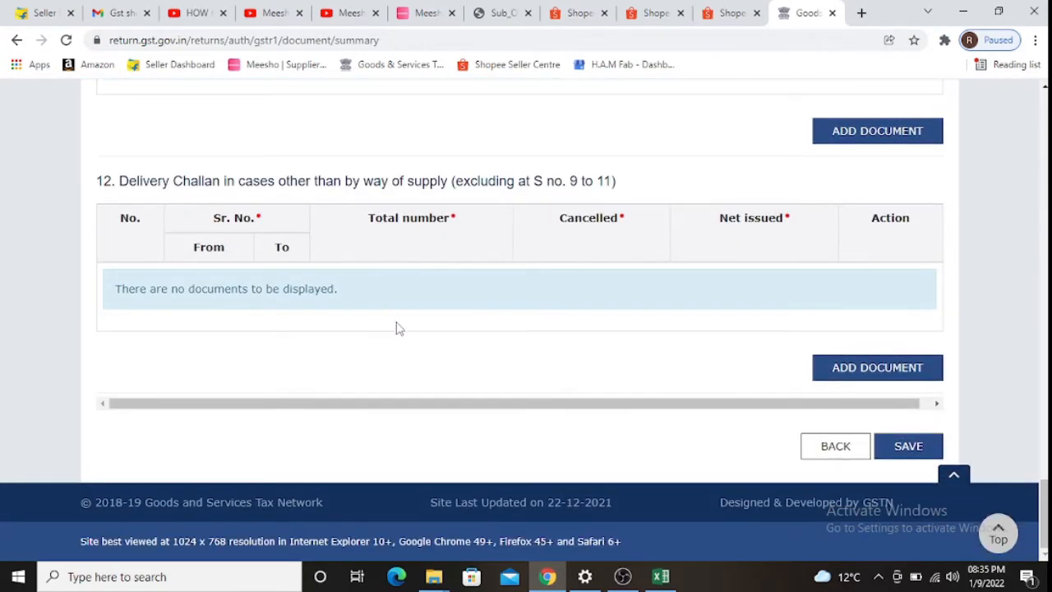
scroll(396, 327, "up", 20)
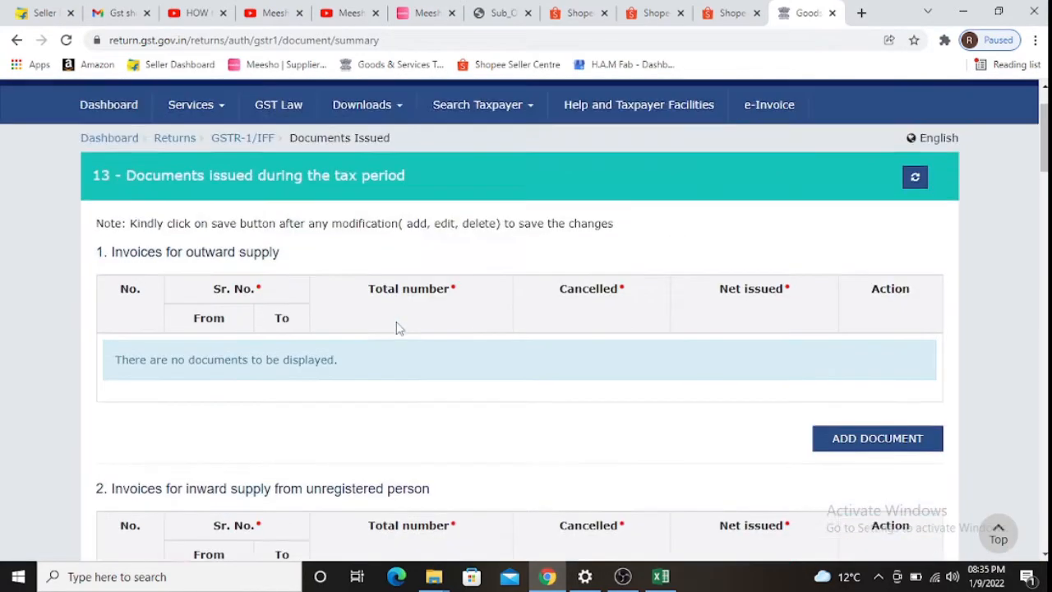
scroll(397, 327, "up", 1)
scroll(400, 327, "down", 2)
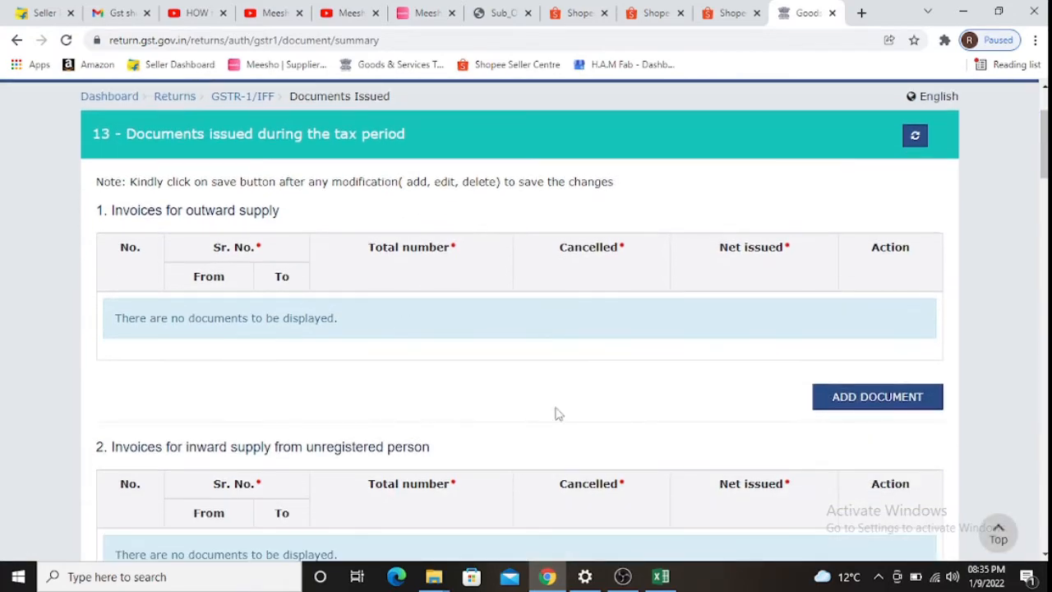
scroll(556, 413, "down", 15)
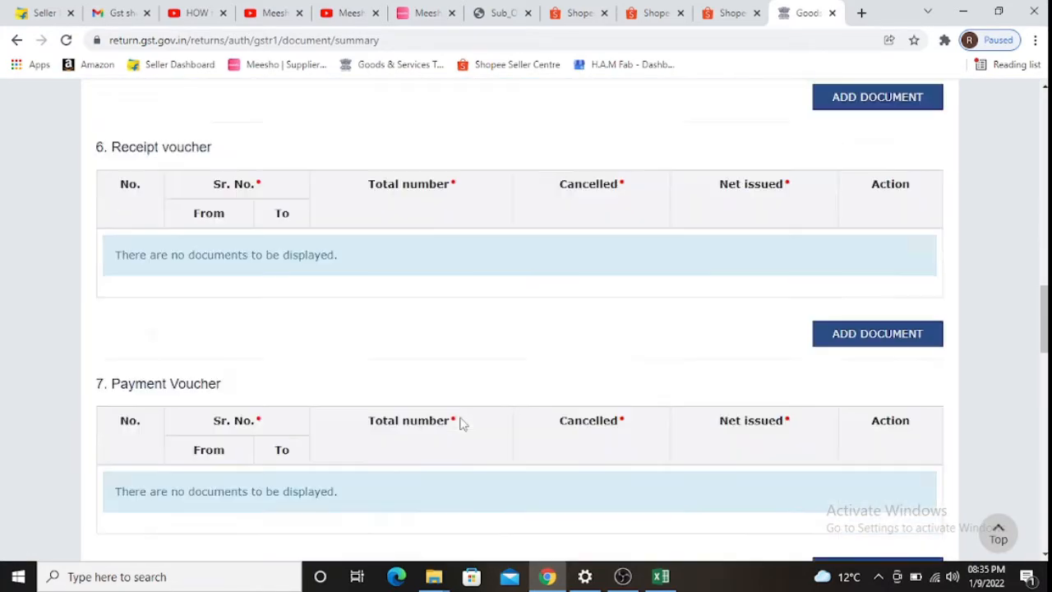
scroll(462, 423, "down", 17)
scroll(464, 421, "up", 20)
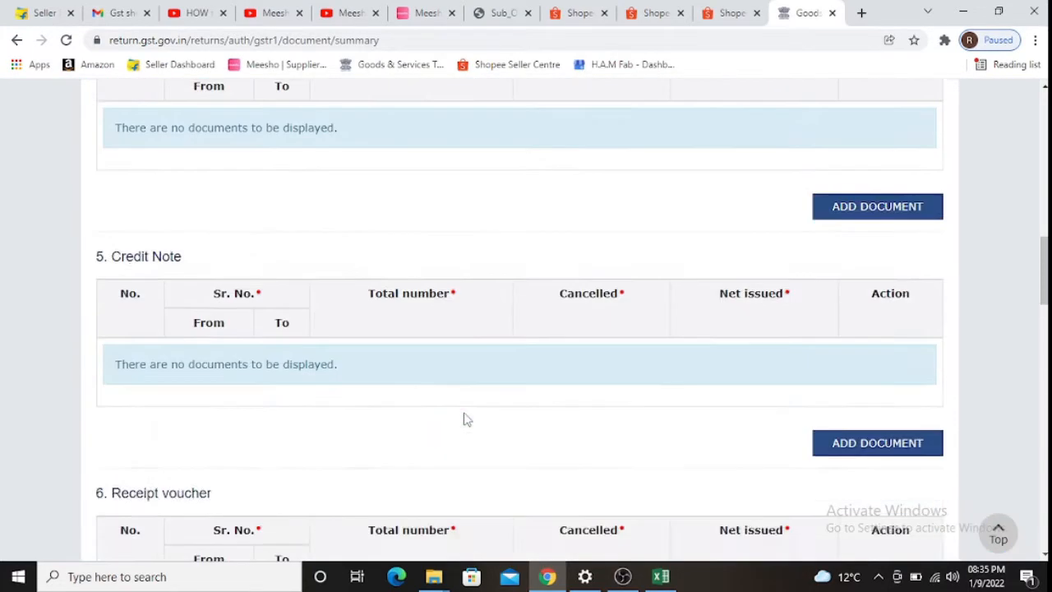
scroll(463, 420, "up", 10)
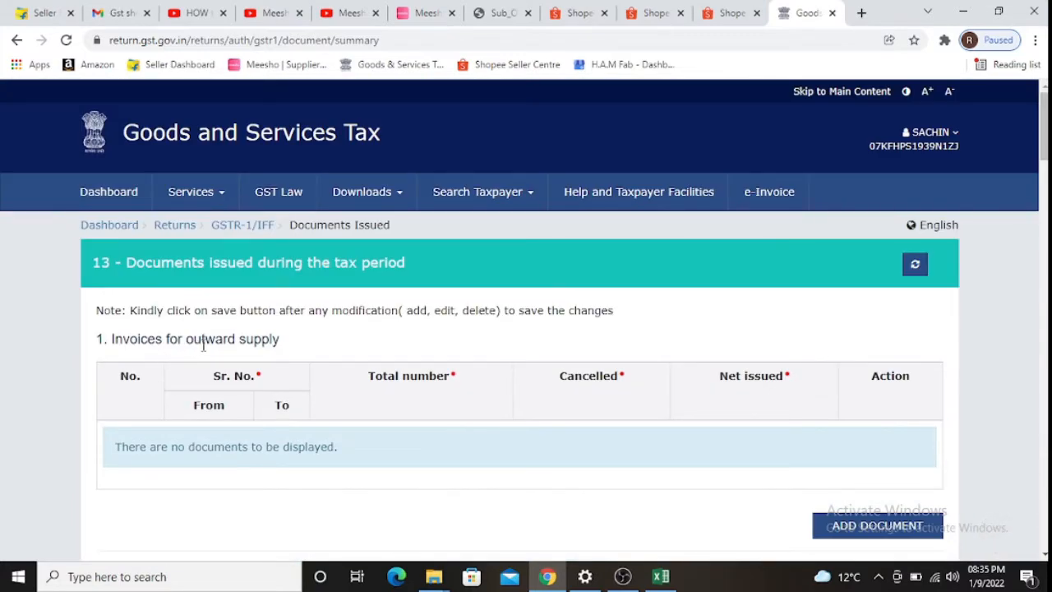
scroll(302, 343, "down", 3)
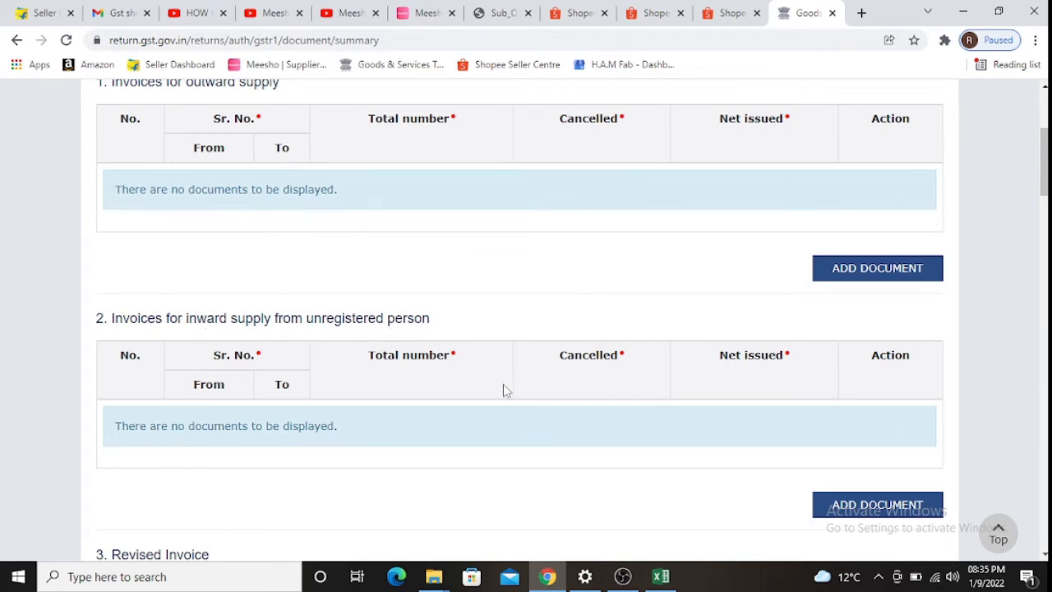
scroll(501, 432, "down", 2)
scroll(175, 348, "down", 2)
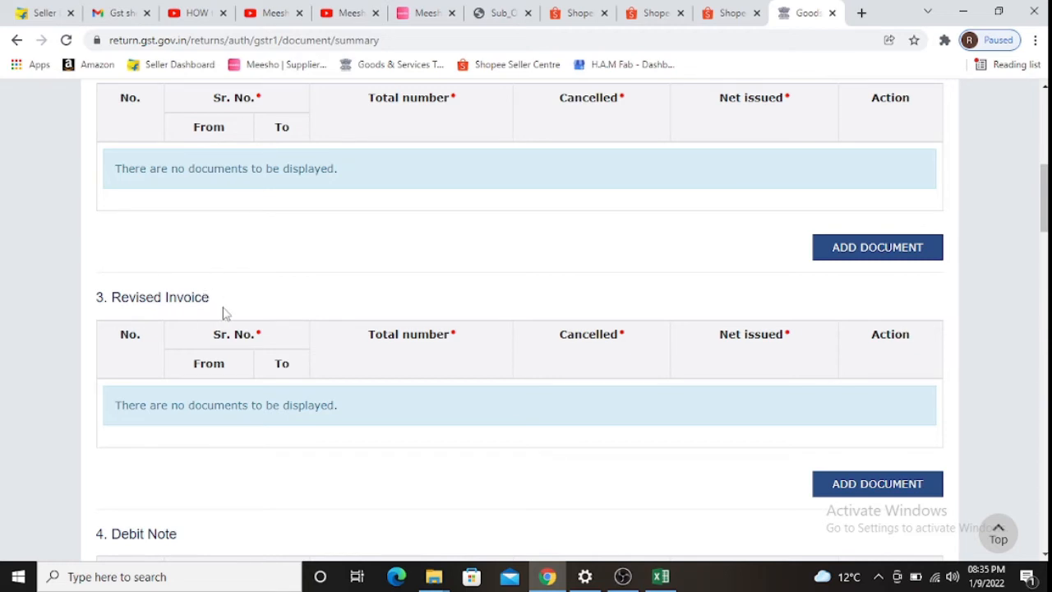
scroll(194, 312, "down", 2)
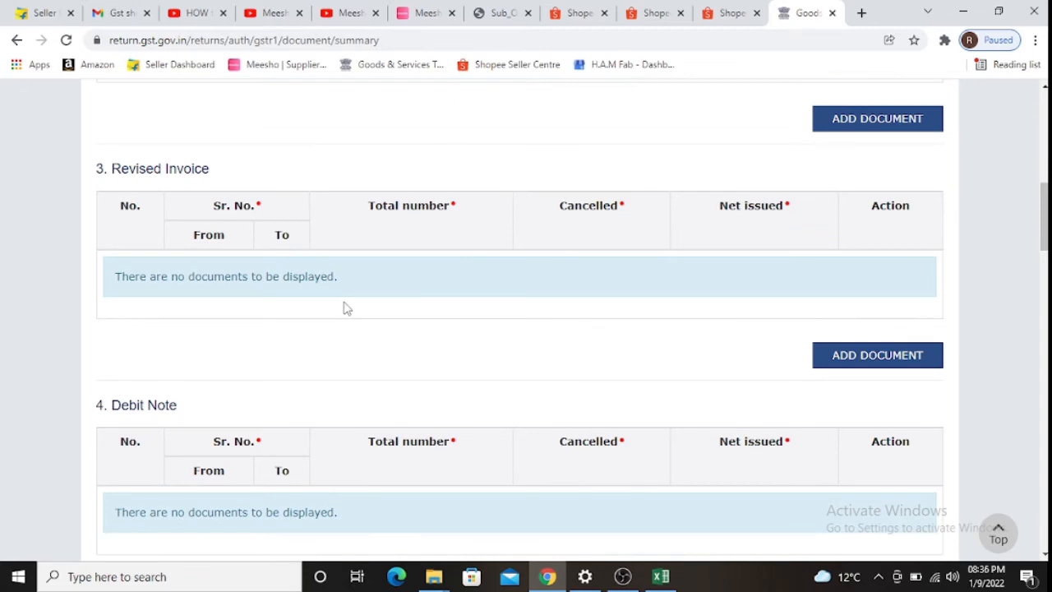
scroll(246, 308, "down", 2)
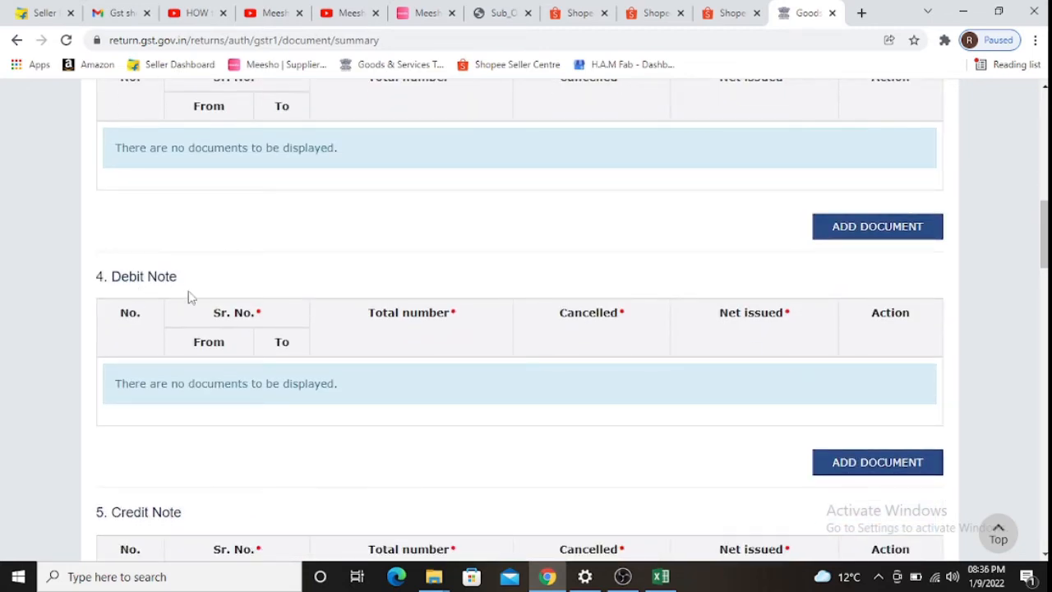
scroll(594, 449, "down", 2)
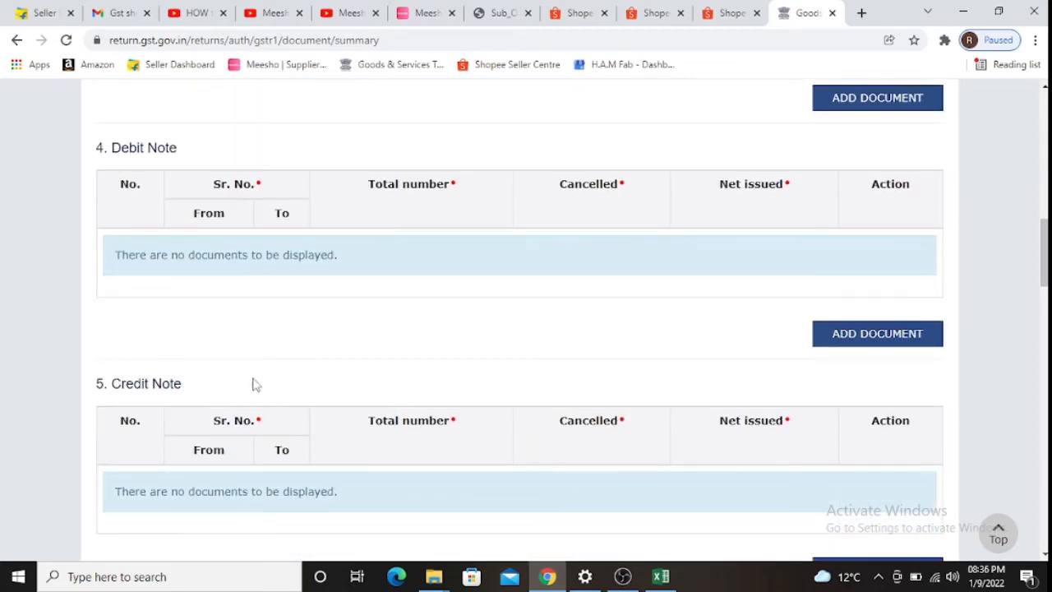
scroll(607, 390, "down", 4)
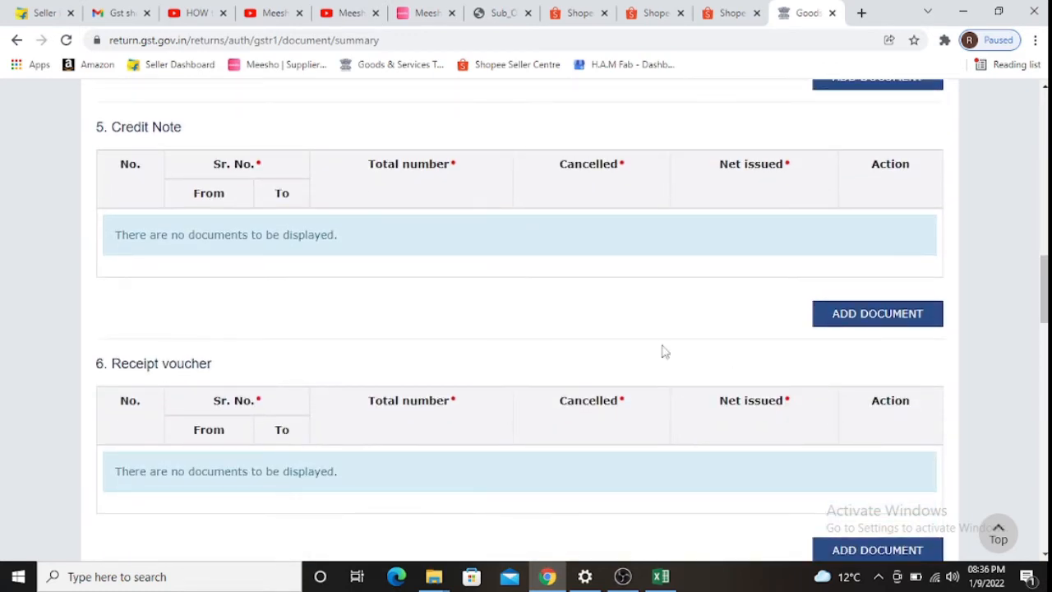
scroll(201, 316, "down", 2)
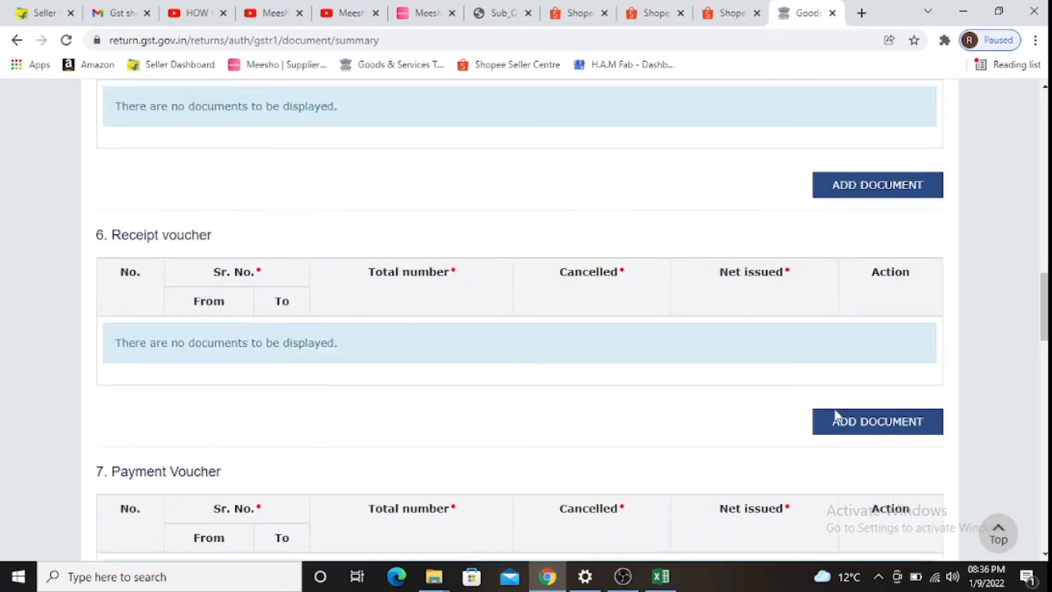
scroll(863, 439, "down", 4)
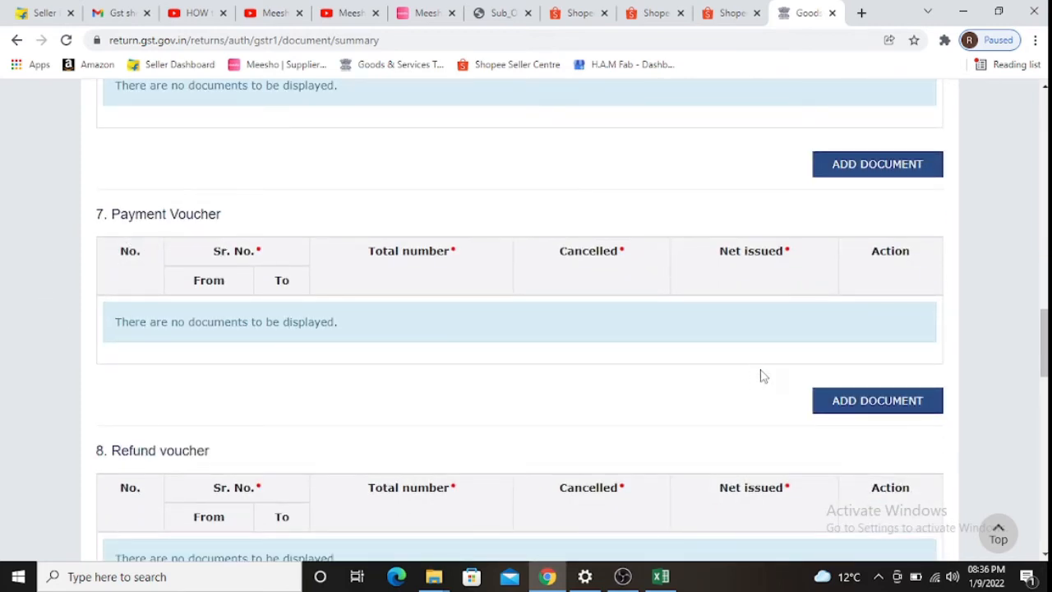
scroll(369, 413, "down", 2)
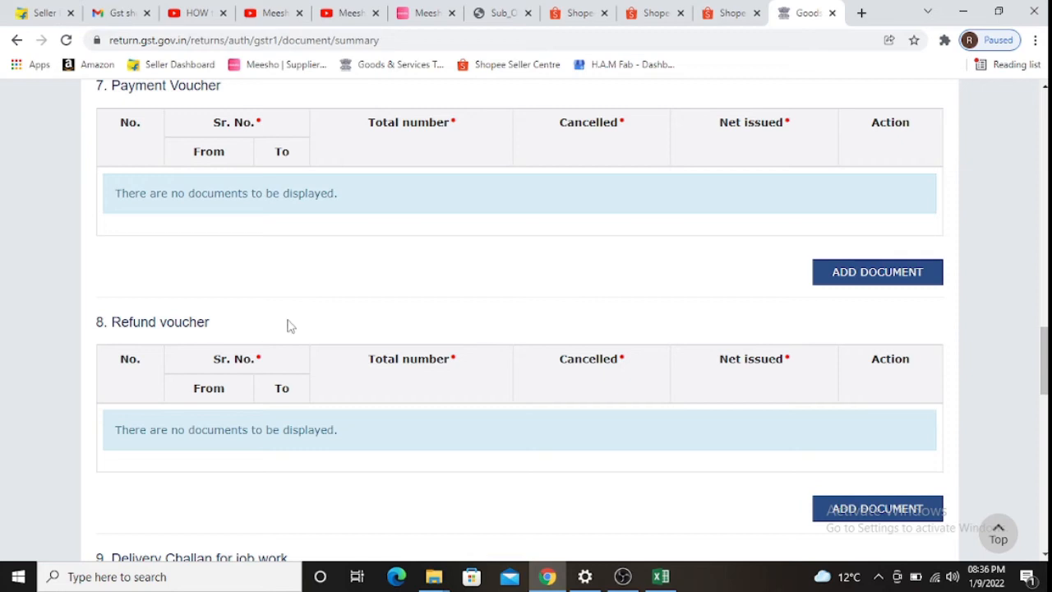
scroll(436, 441, "down", 2)
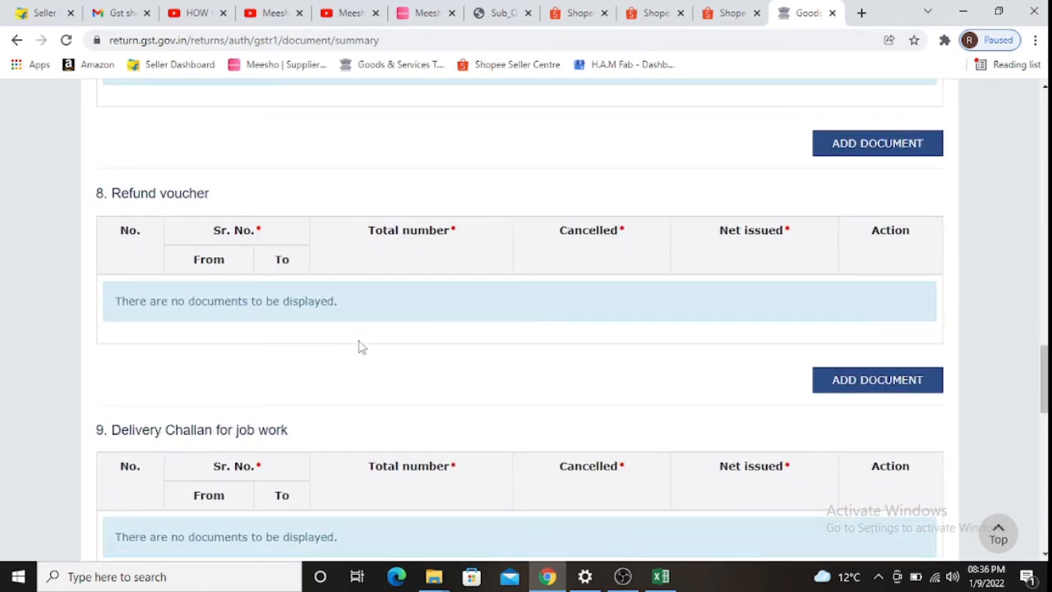
scroll(362, 346, "down", 2)
scroll(299, 319, "down", 4)
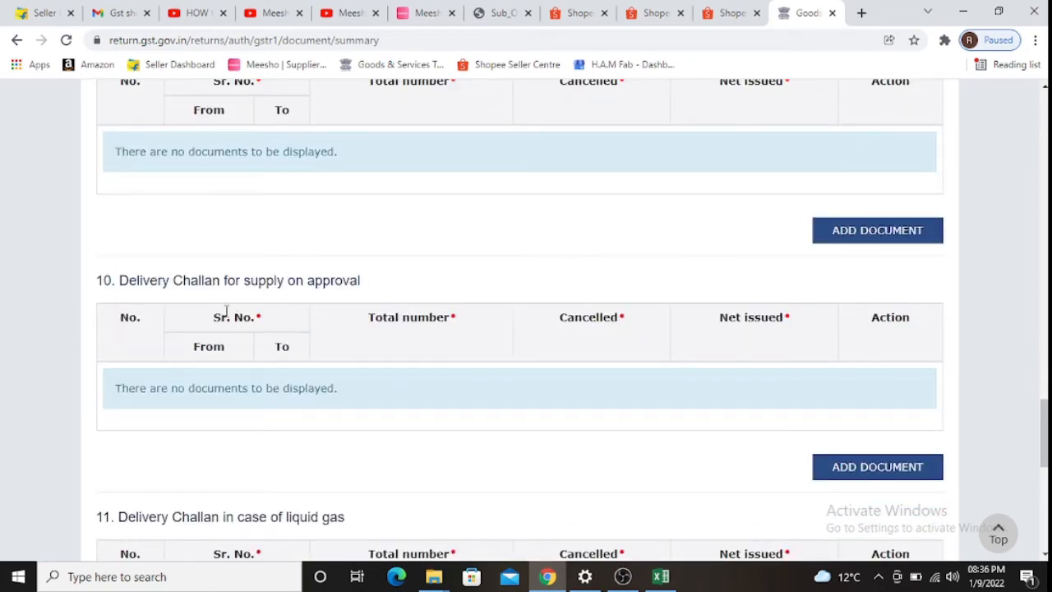
scroll(381, 298, "down", 9)
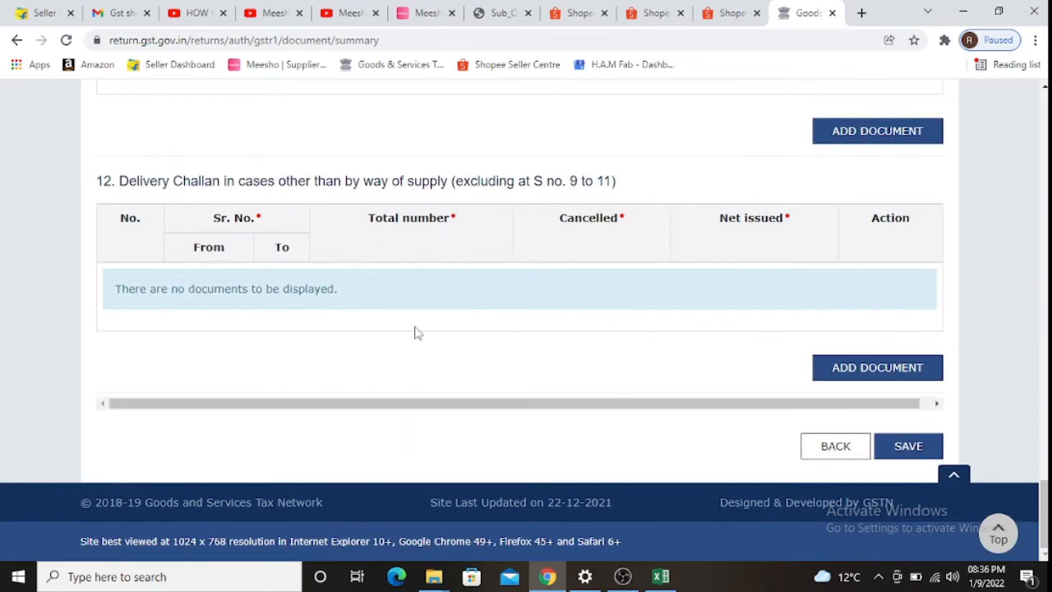
scroll(416, 332, "up", 8)
scroll(411, 330, "up", 20)
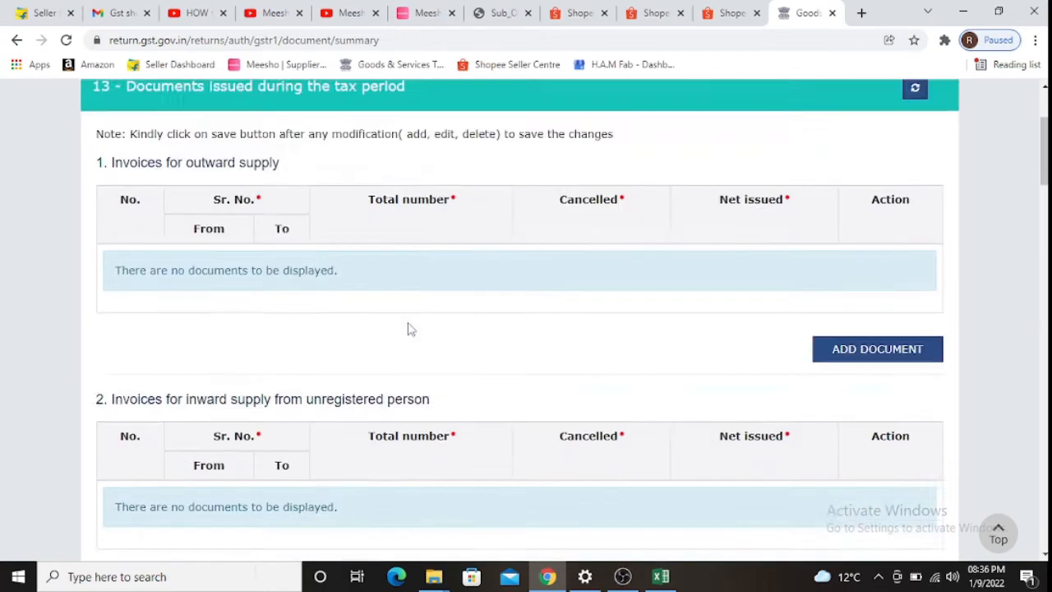
scroll(395, 333, "down", 2)
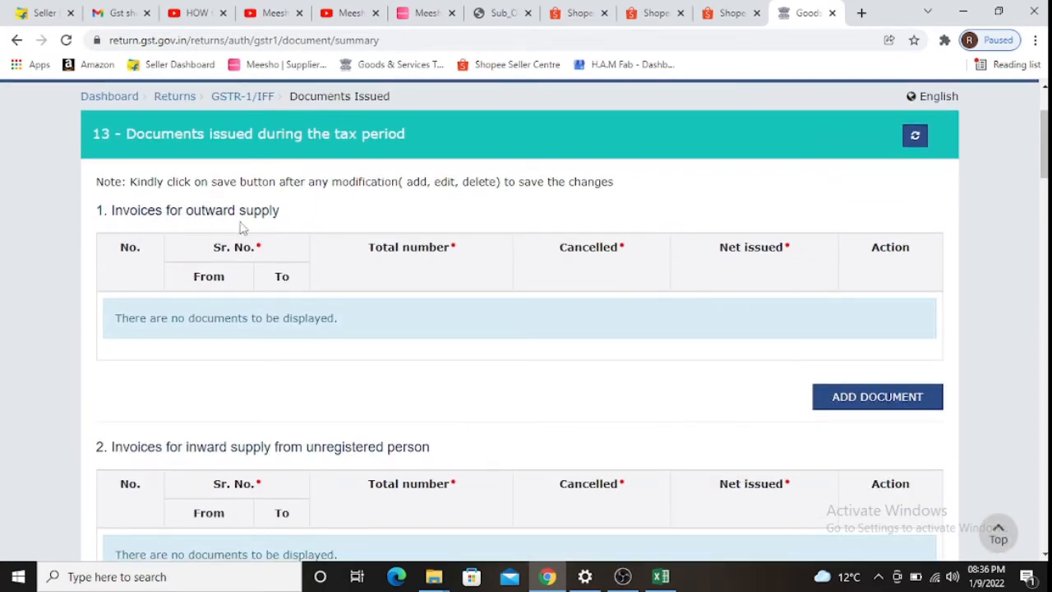
left_click(845, 401)
left_click(235, 320)
key("alt+Tab")
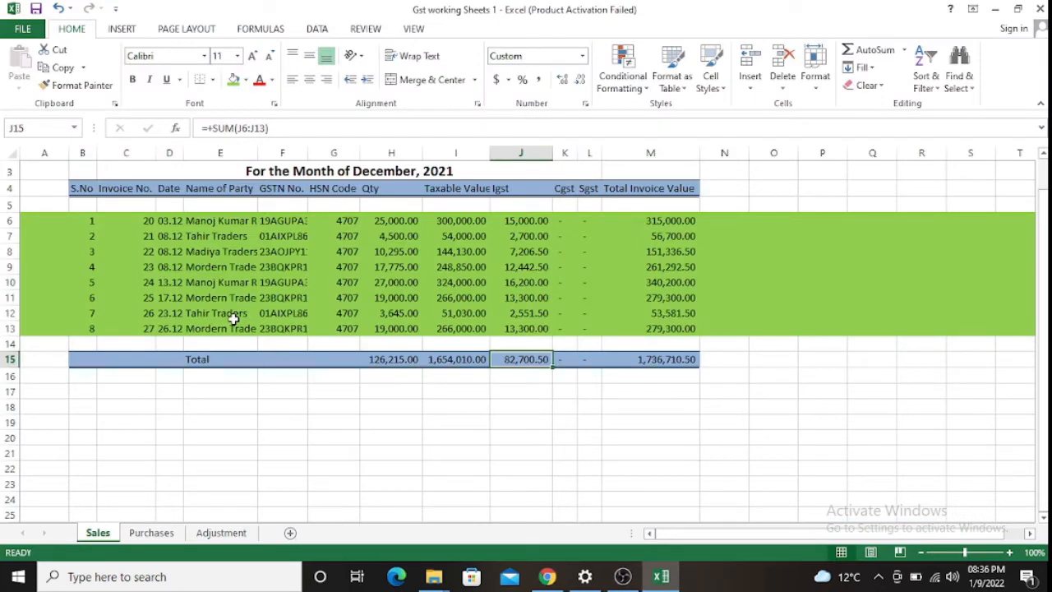
key("Left")
key("Left")
key("Left")
key("Left")
key("Left")
key("Up")
key("Up")
key("Up")
key("Up")
key("Up")
key("Up")
key("Up")
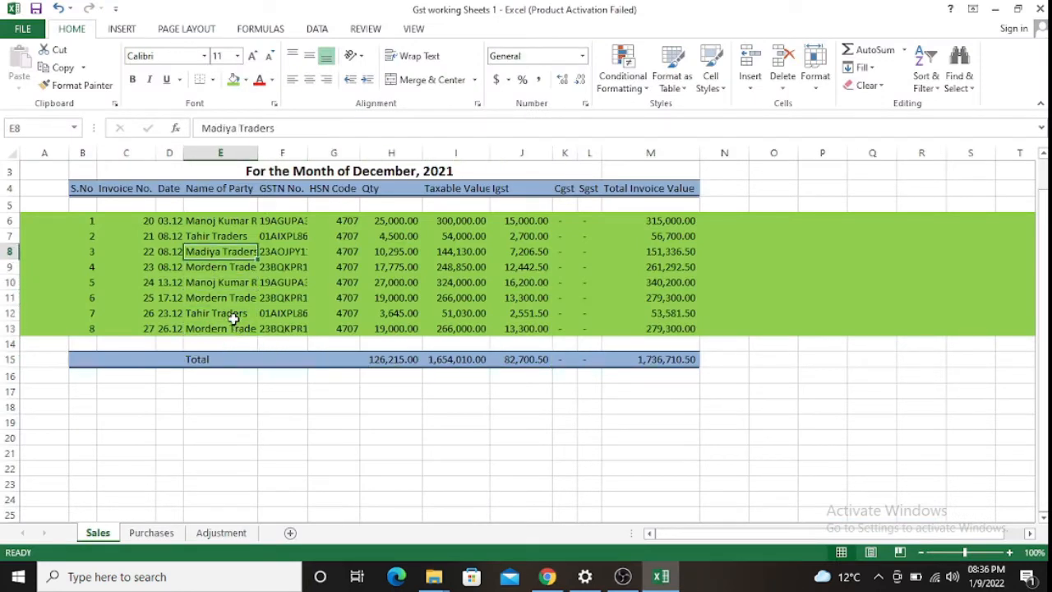
key("Up")
key("Up")
key("Left")
key("Left")
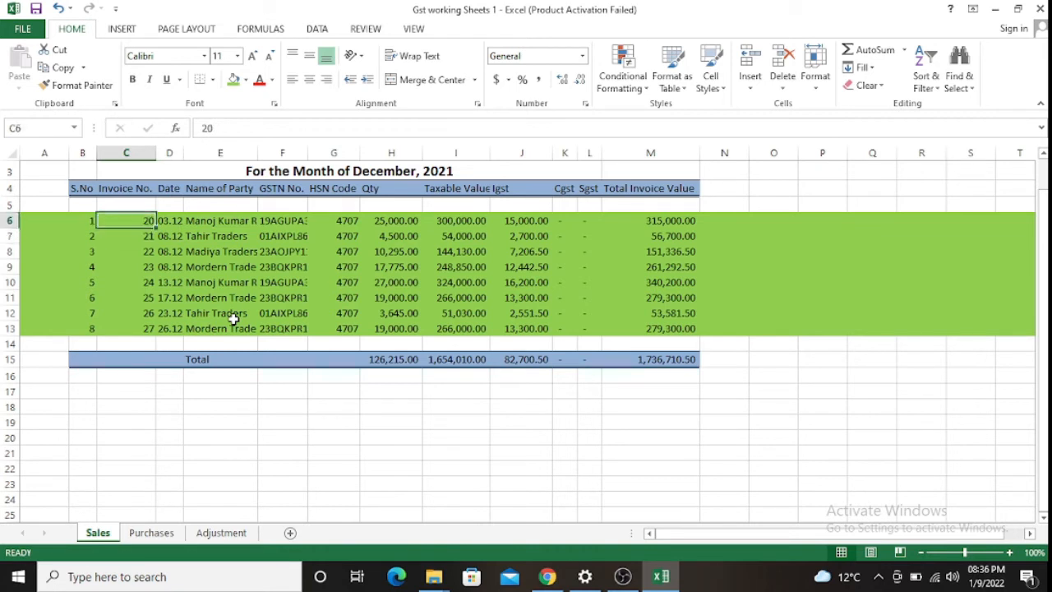
key("alt+Tab")
- Enter outward-supply invoice serials 20 to 27 with a total of 8 issued
left_click(243, 316)
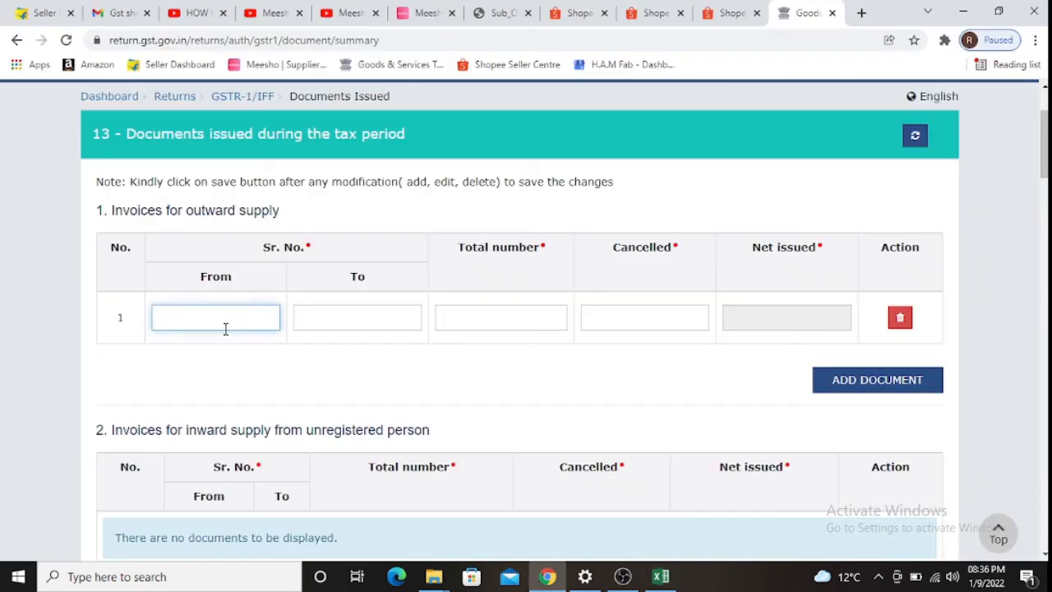
type("20")
key("Tab")
key("alt+Tab")
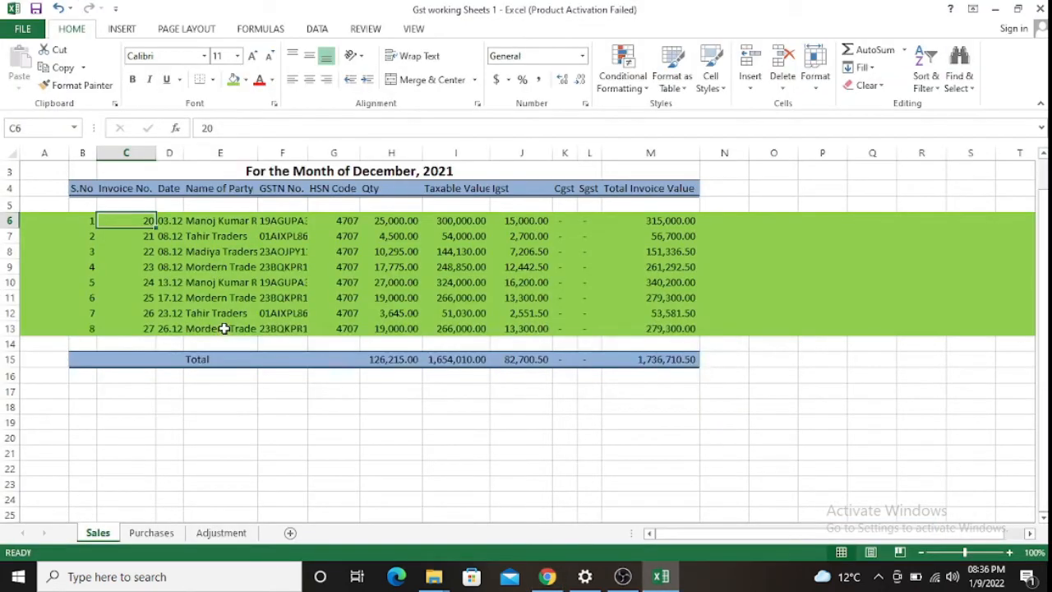
key("alt+Tab")
key("Tab")
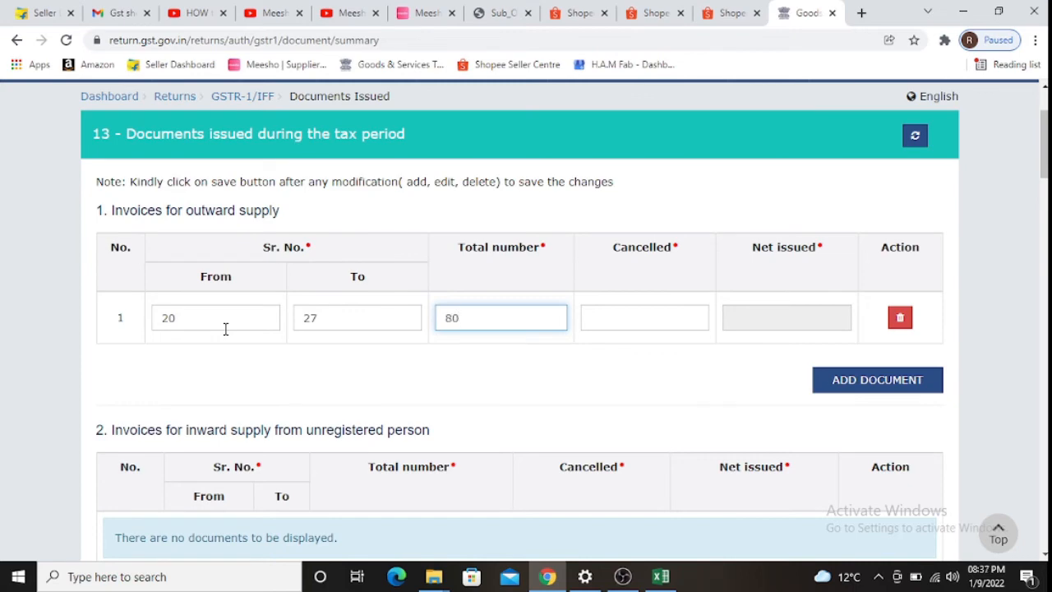
type("80")
key("BackSpace")
key("Tab")
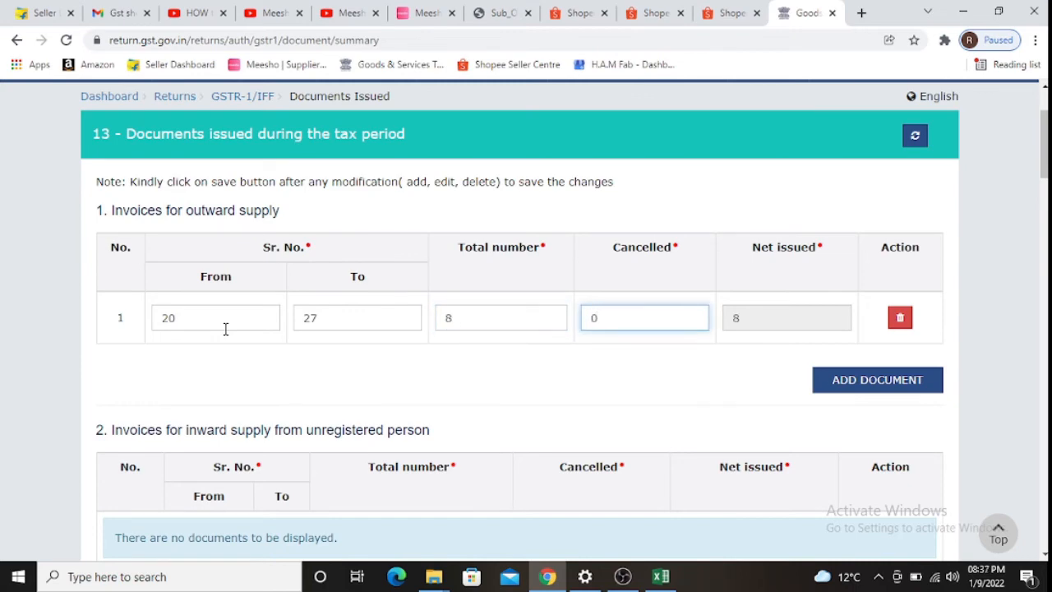
- Save the Documents Issued details and go back to the GSTR-1 summary page
scroll(451, 391, "down", 20)
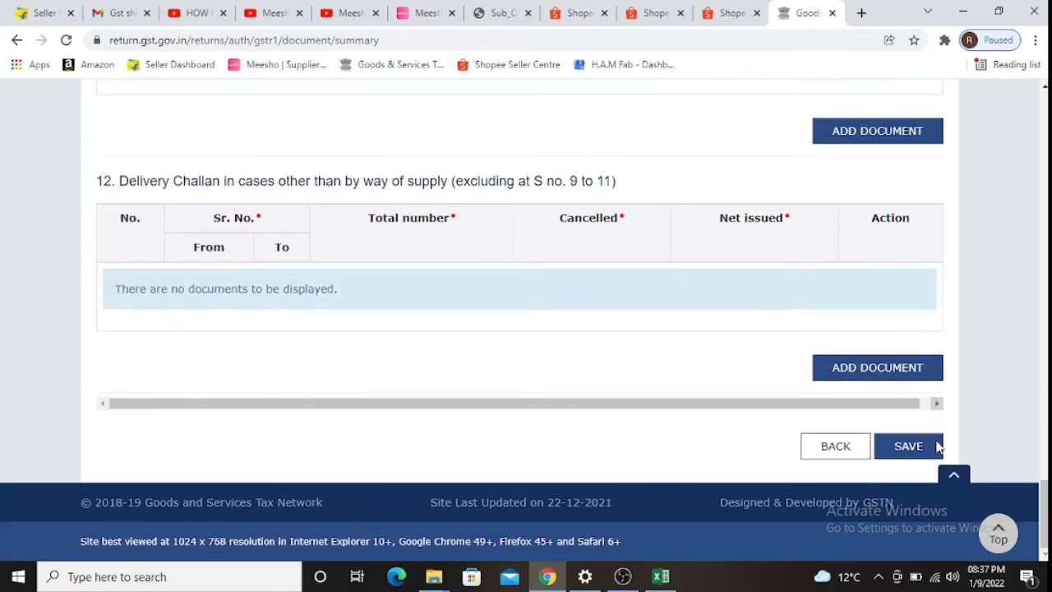
left_click(938, 445)
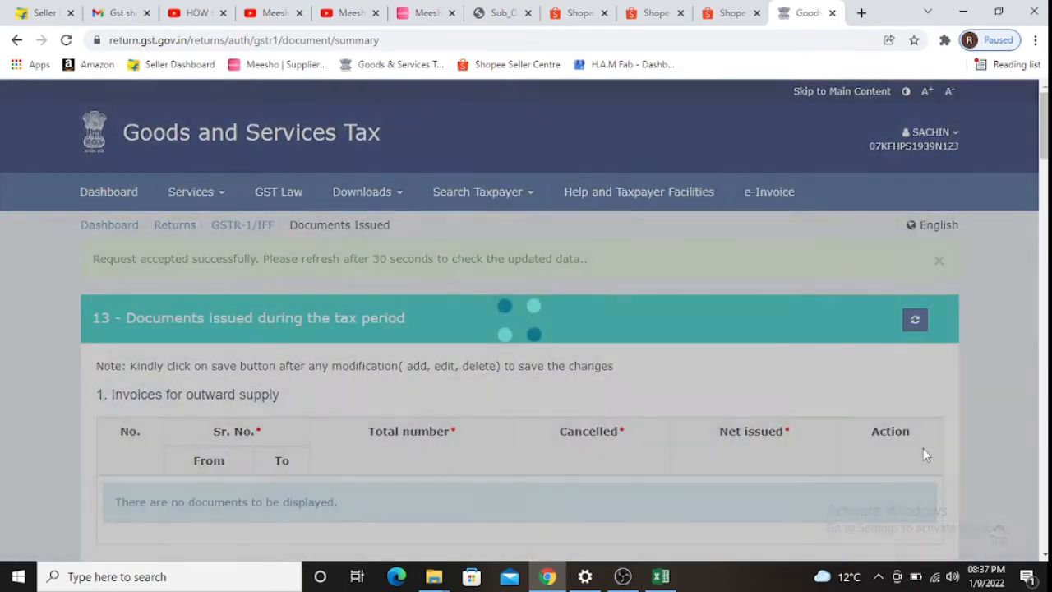
scroll(875, 401, "down", 20)
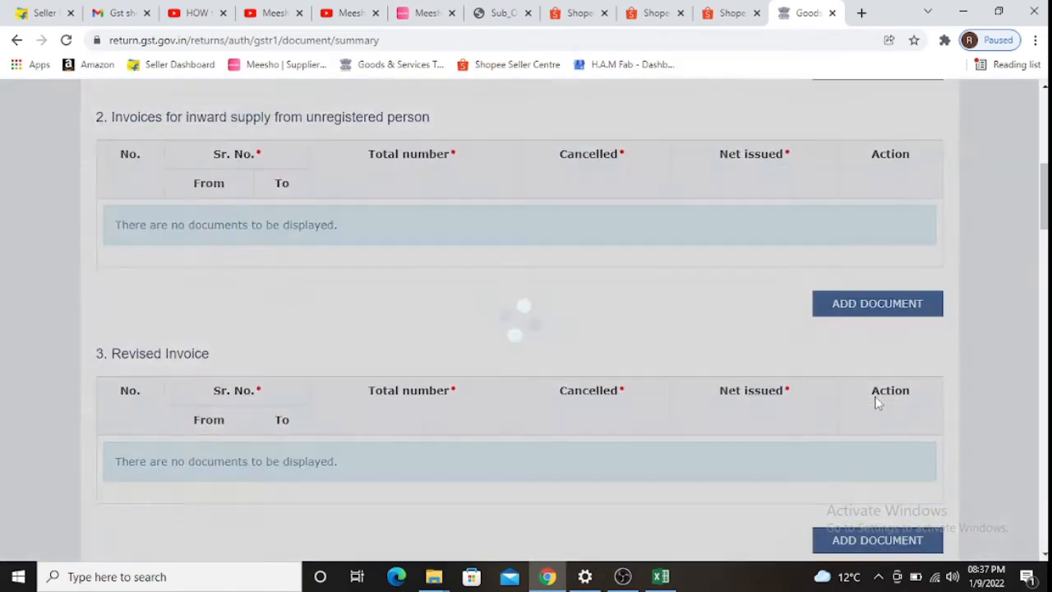
scroll(876, 400, "down", 10)
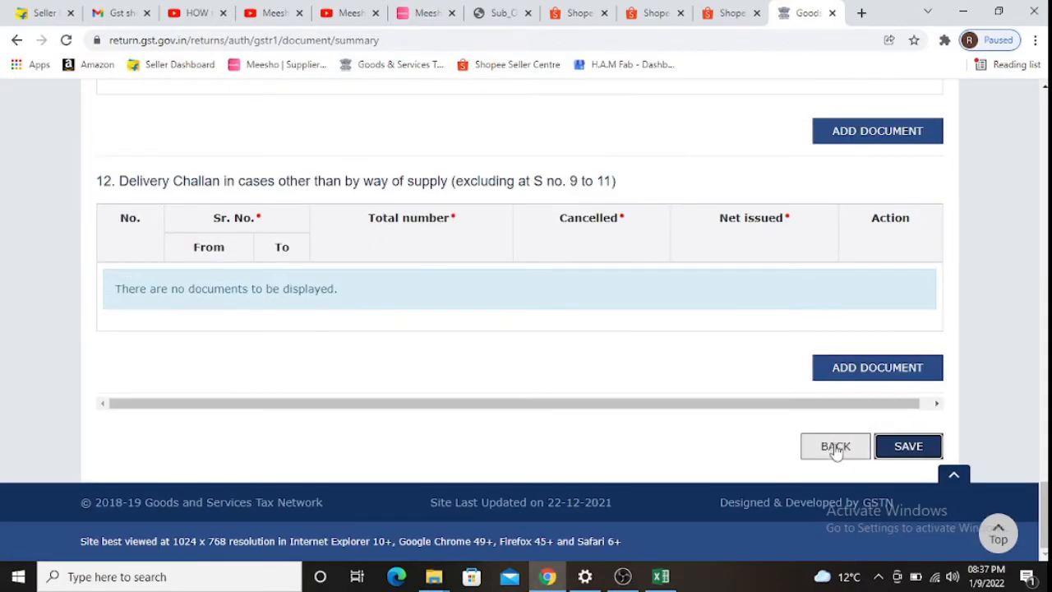
left_click(835, 446)
scroll(797, 448, "down", 5)
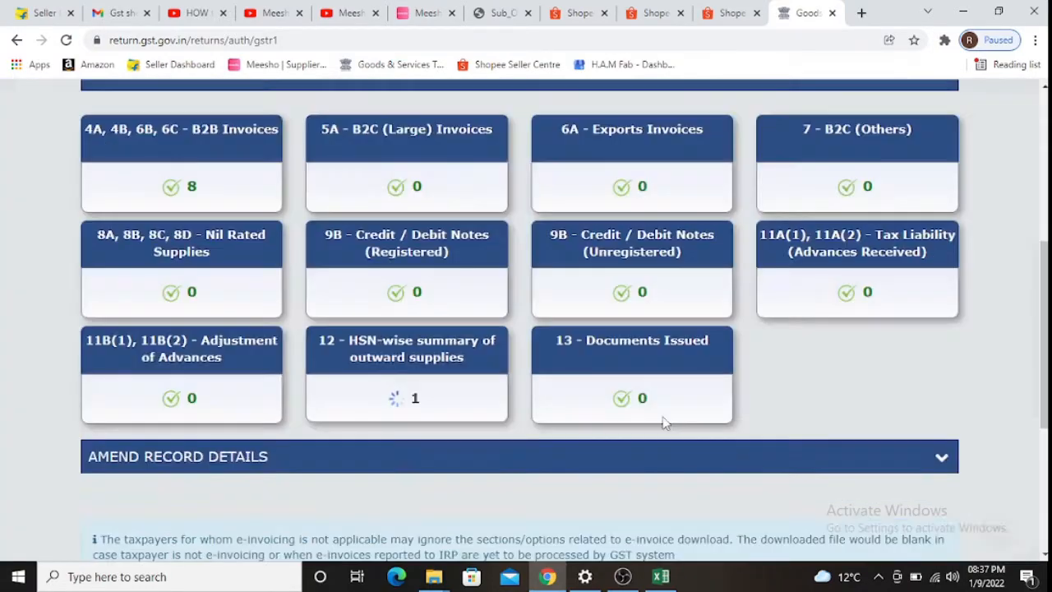
scroll(430, 380, "down", 2)
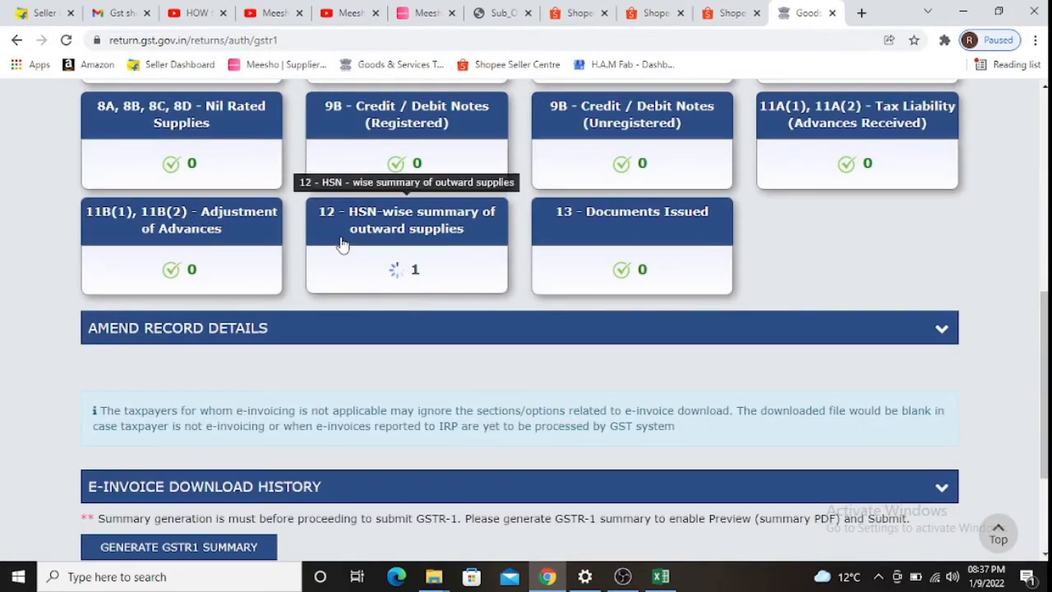
scroll(343, 244, "up", 3)
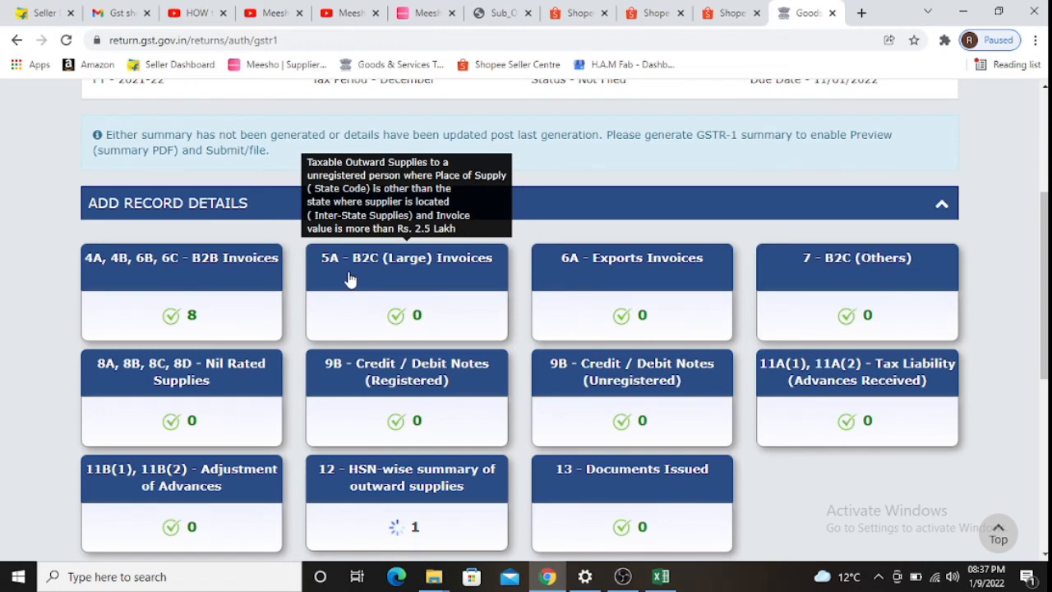
scroll(707, 312, "down", 2)
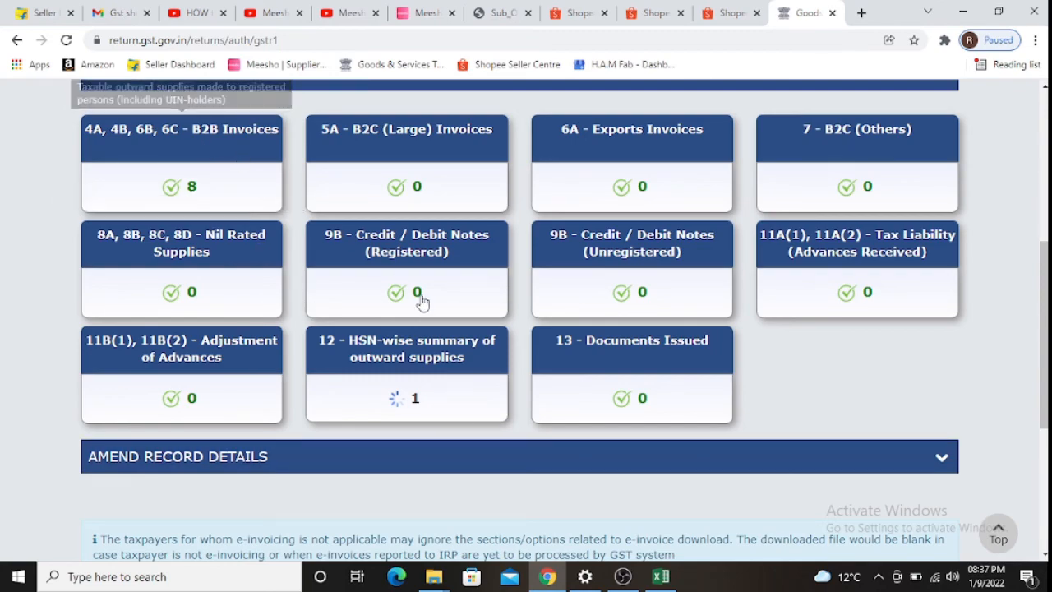
scroll(360, 397, "down", 3)
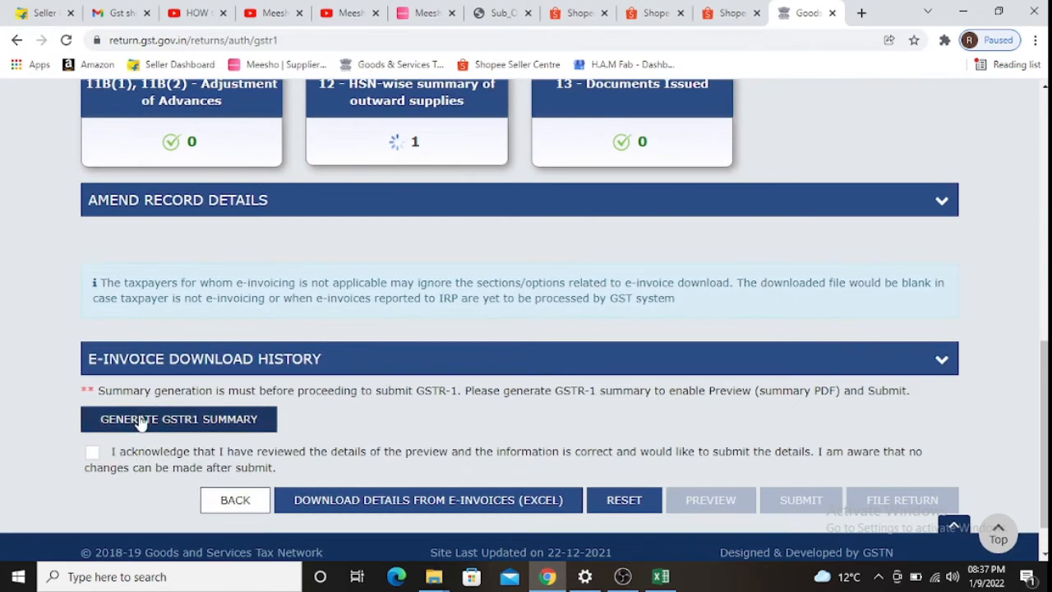
- Generate the December GSTR-1 summary, refresh its status, and return to the Dashboard
left_click(138, 415)
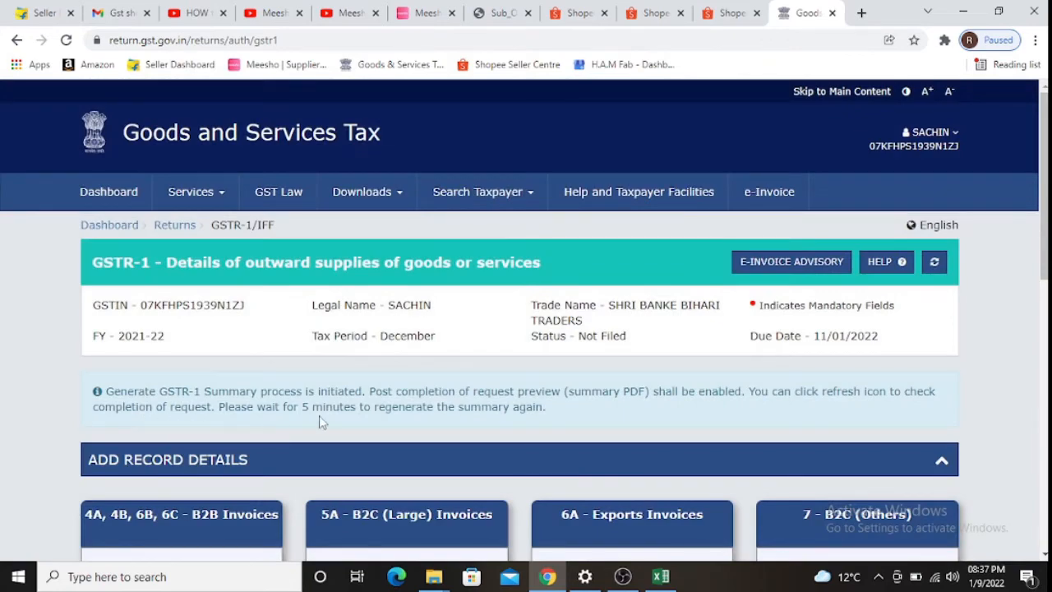
left_click(934, 263)
scroll(665, 329, "down", 8)
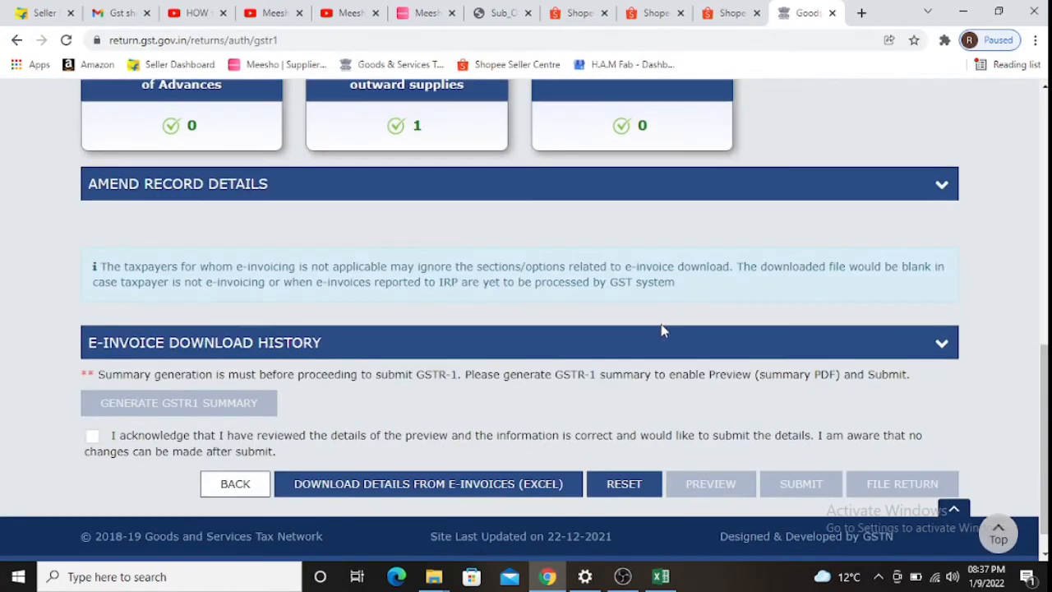
scroll(618, 329, "up", 3)
scroll(618, 329, "up", 5)
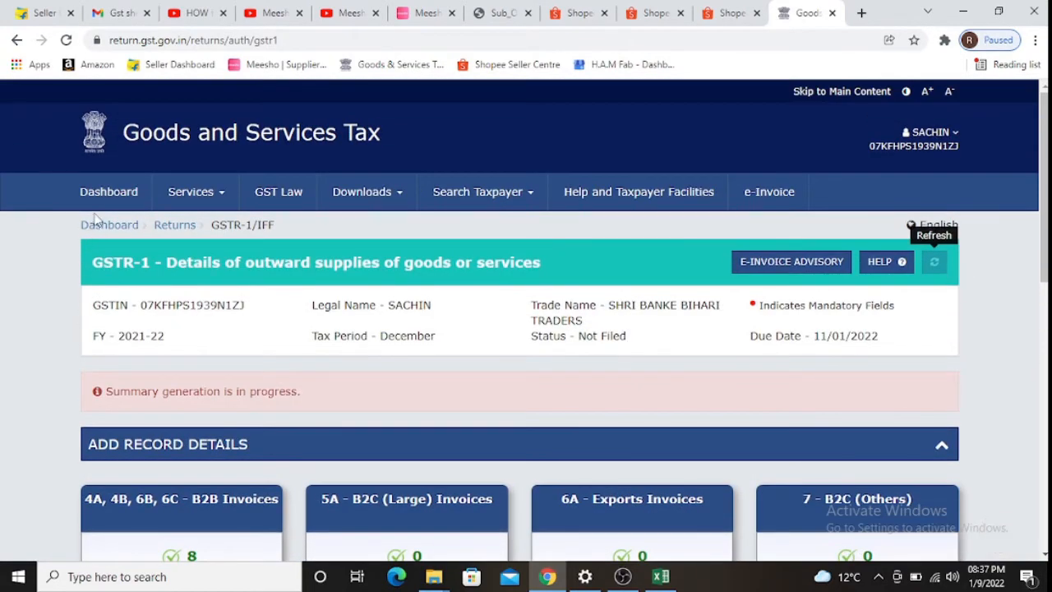
left_click(97, 225)
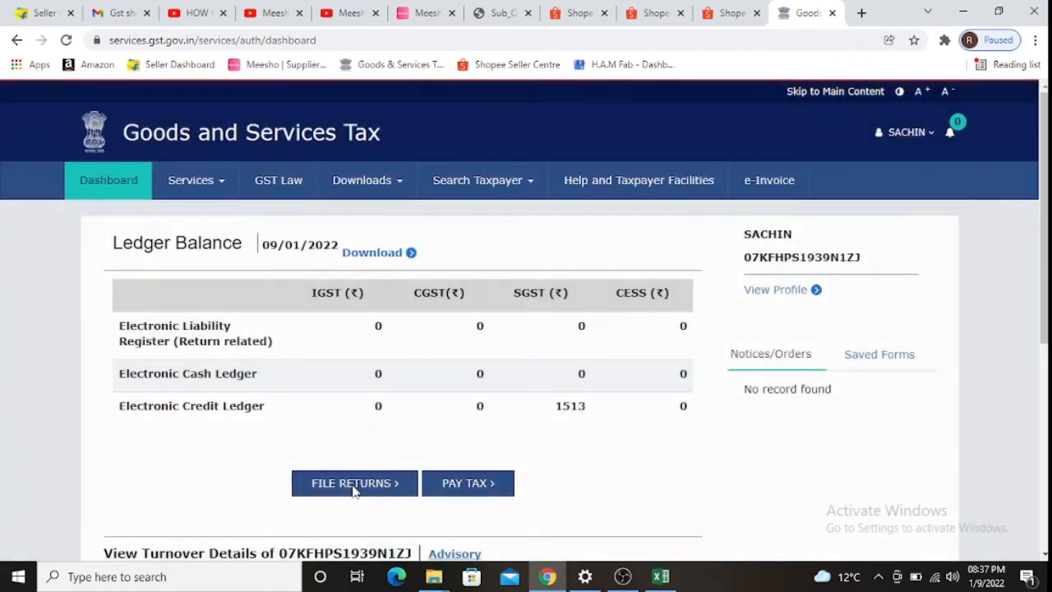
- Search returns for 2021-22 Quarter 3 (Oct - Dec), December, and prepare GSTR-1 online
left_click(354, 485)
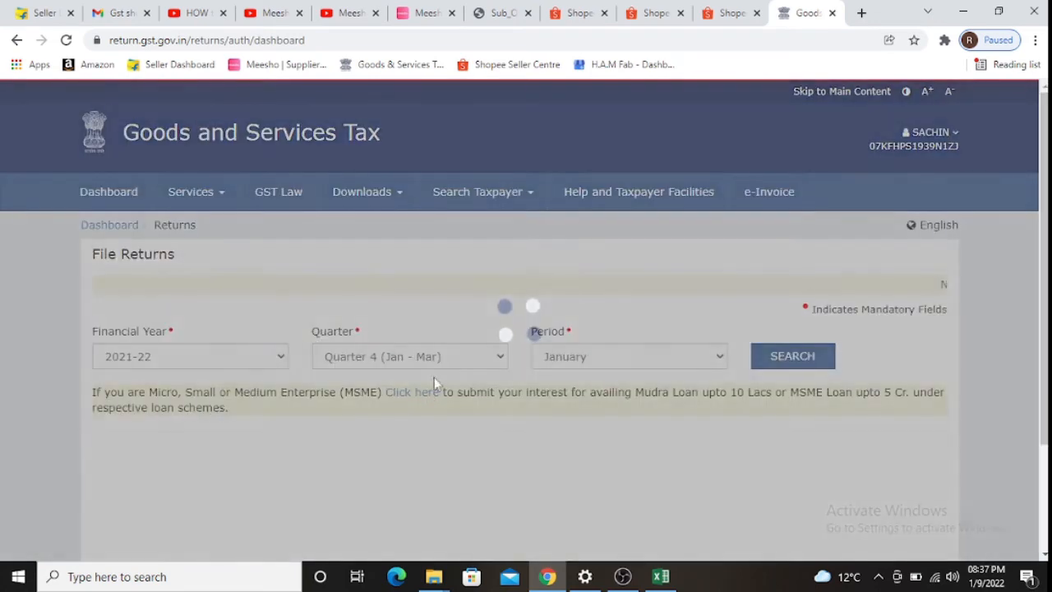
scroll(460, 367, "down", 2)
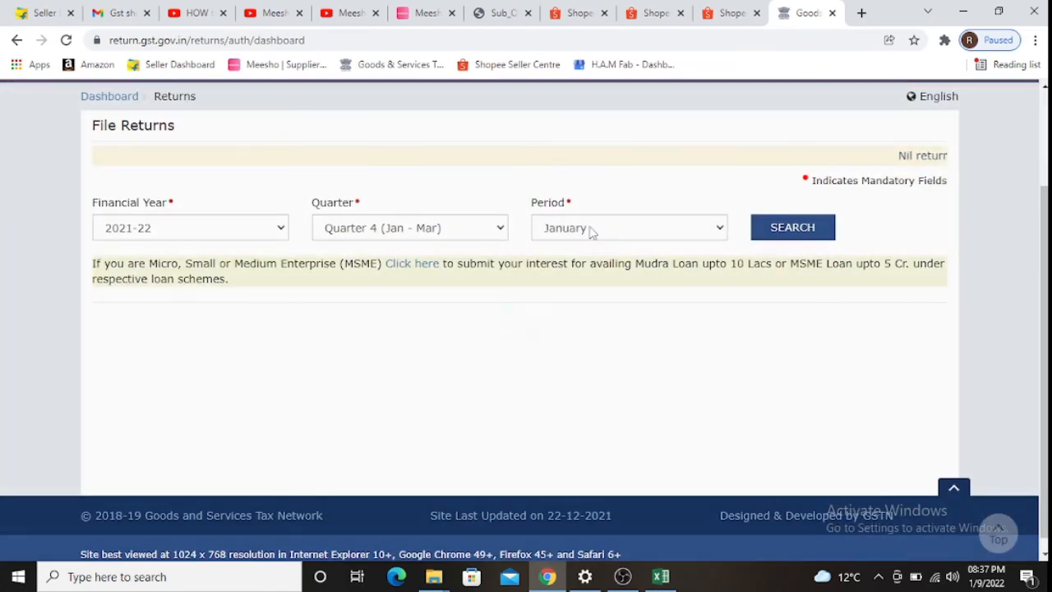
left_click(497, 231)
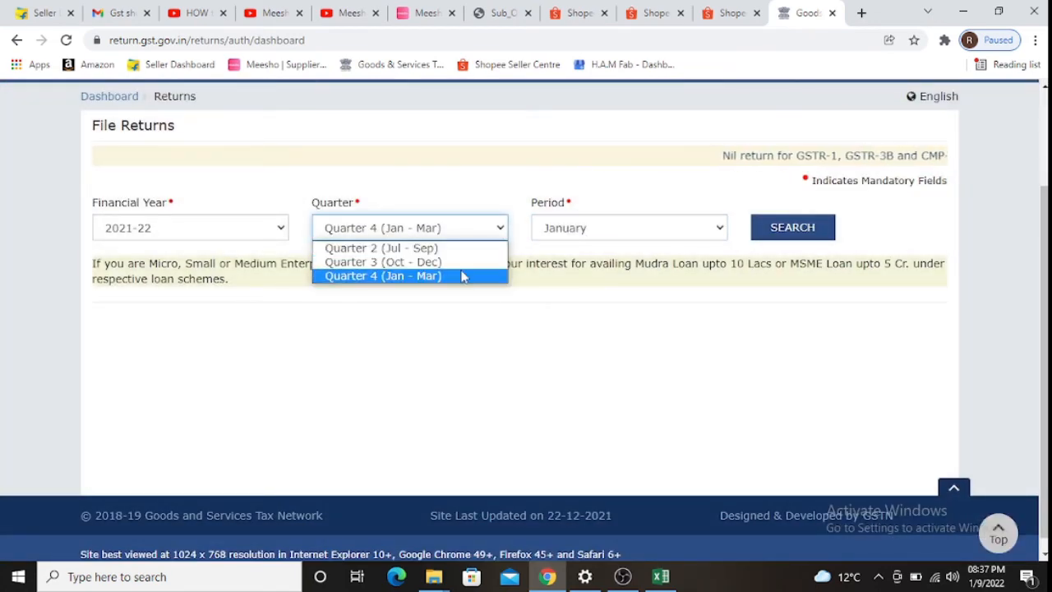
left_click(463, 275)
left_click(459, 236)
left_click(446, 261)
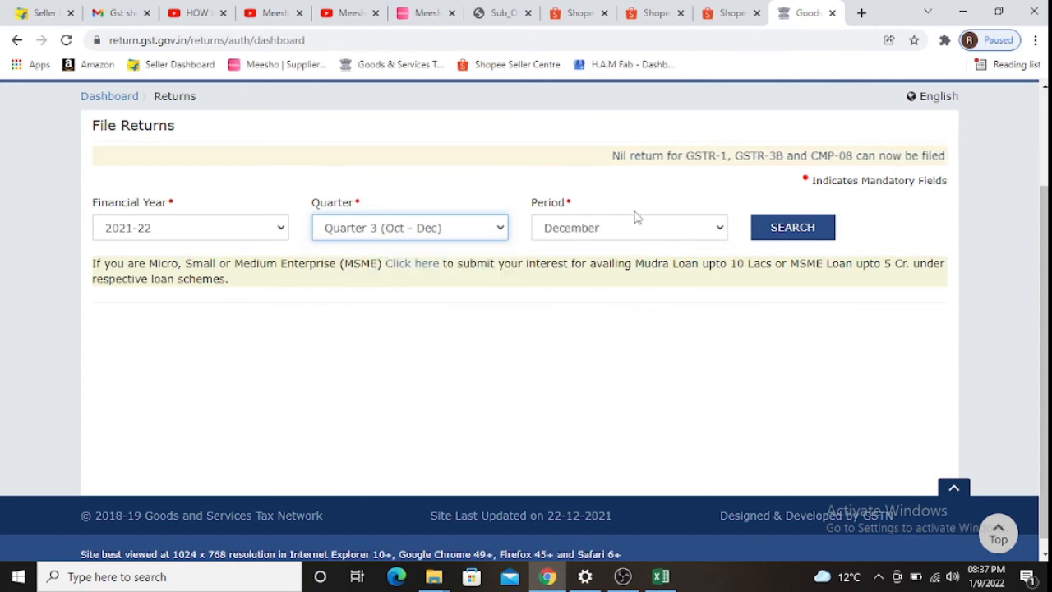
left_click(667, 233)
left_click(666, 233)
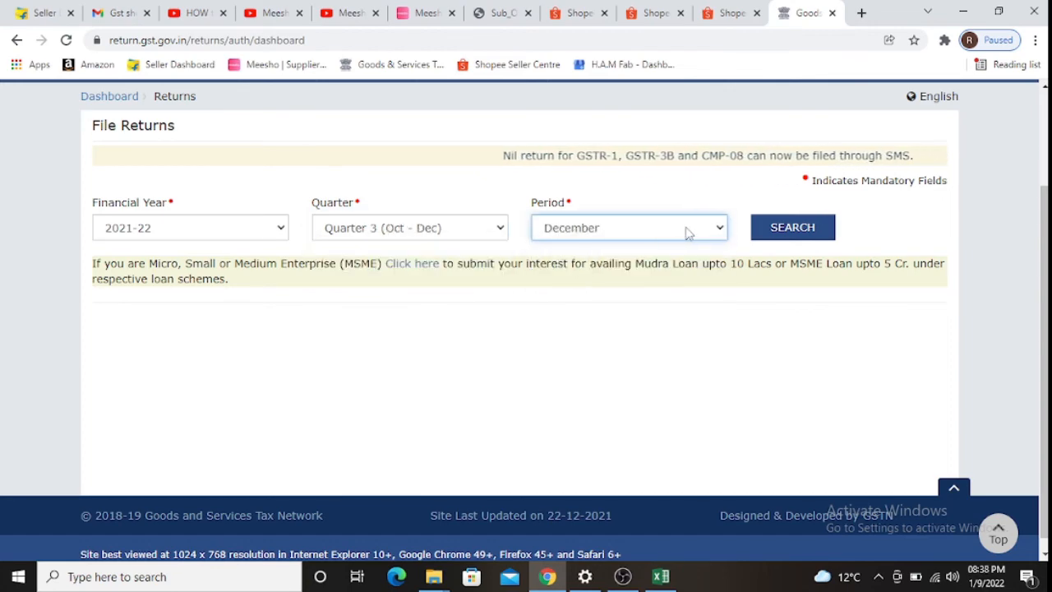
left_click(779, 228)
scroll(602, 256, "down", 5)
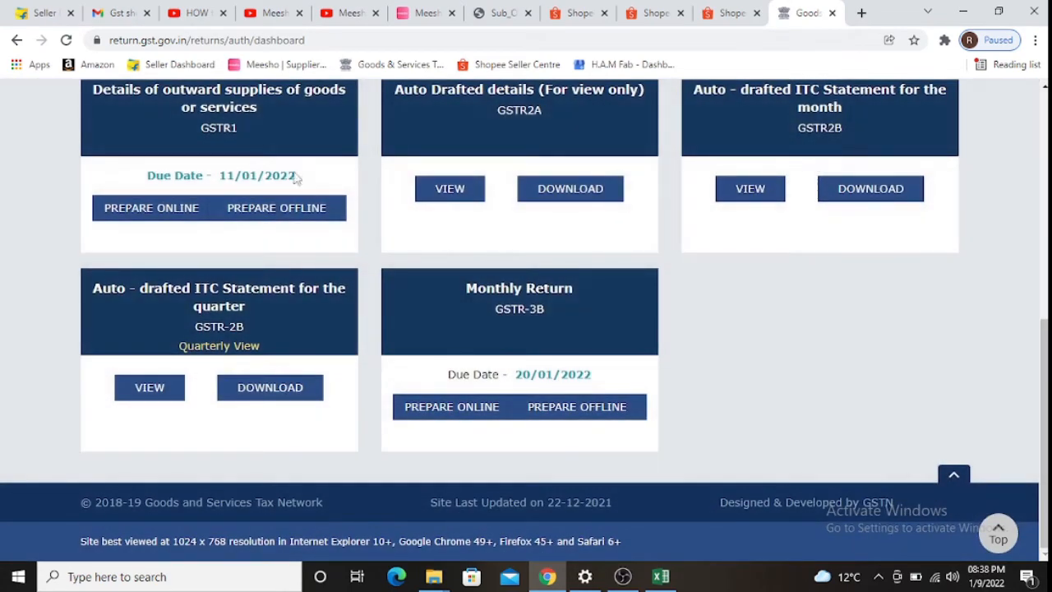
left_click(277, 141)
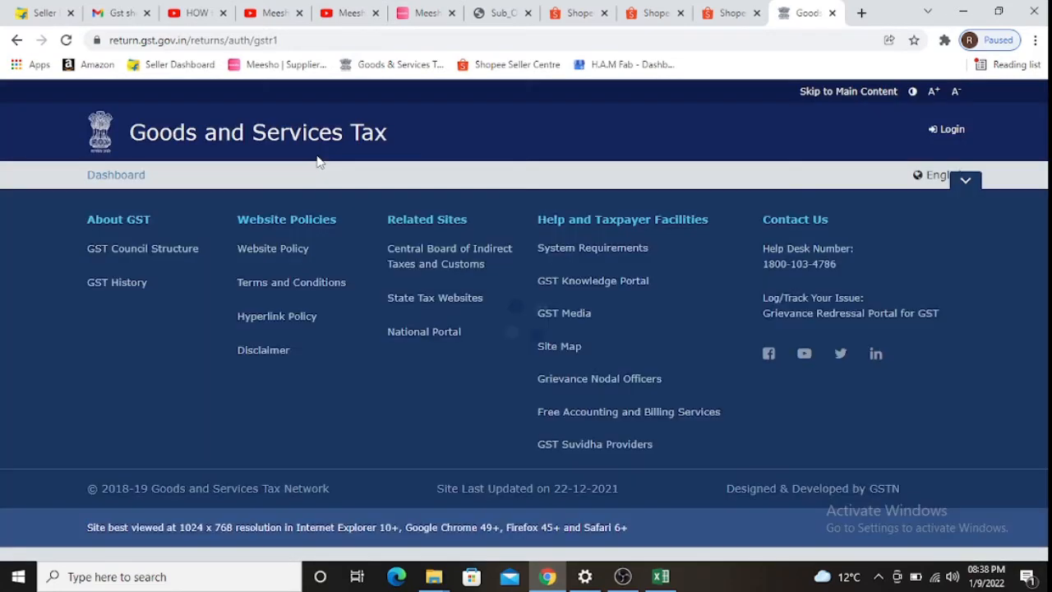
scroll(327, 168, "down", 2)
scroll(329, 169, "down", 3)
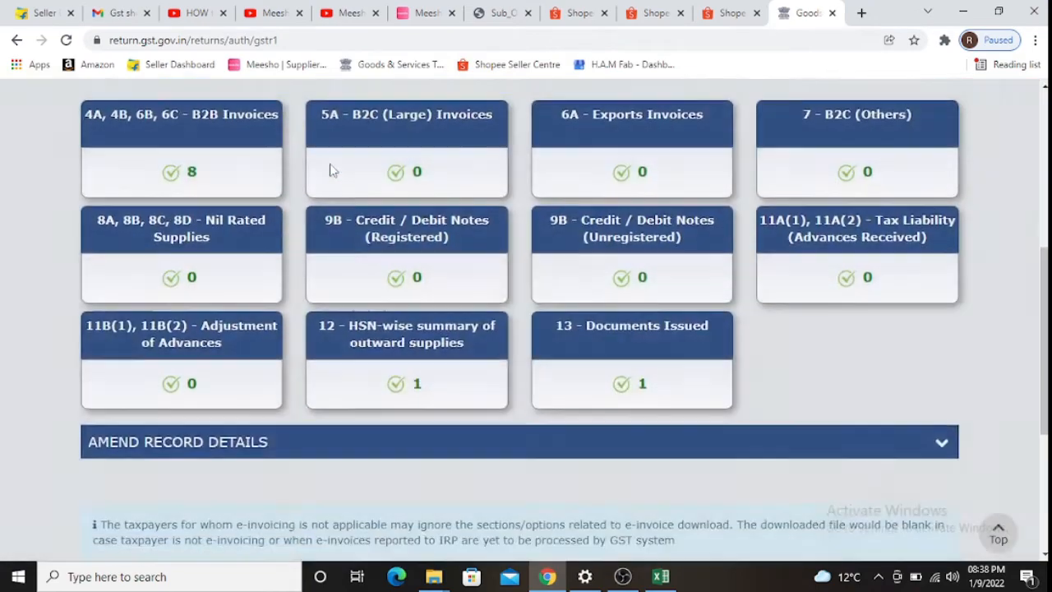
scroll(255, 160, "up", 1)
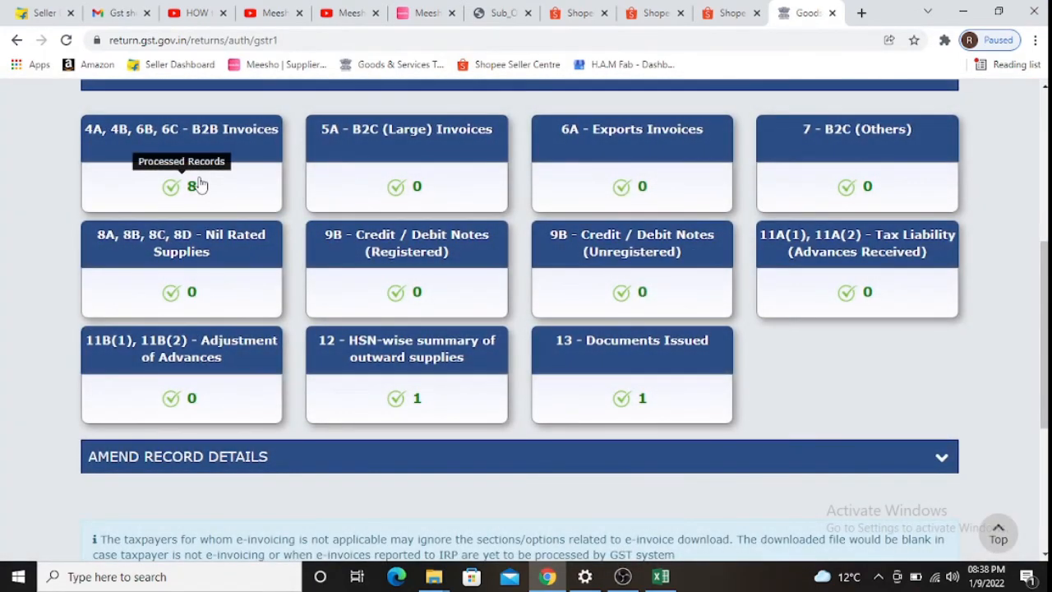
left_click(352, 396)
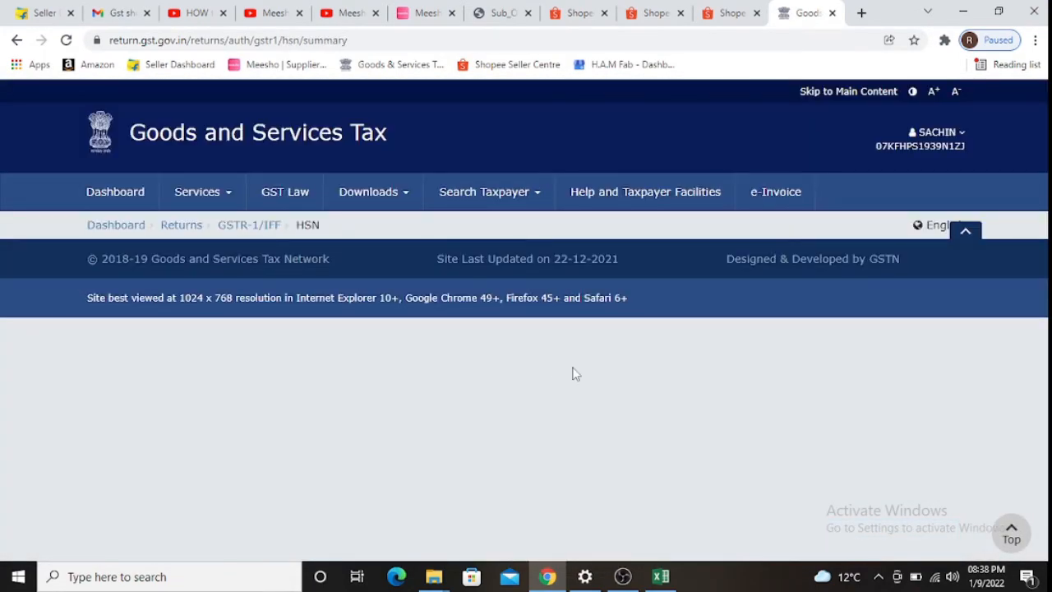
scroll(694, 374, "down", 5)
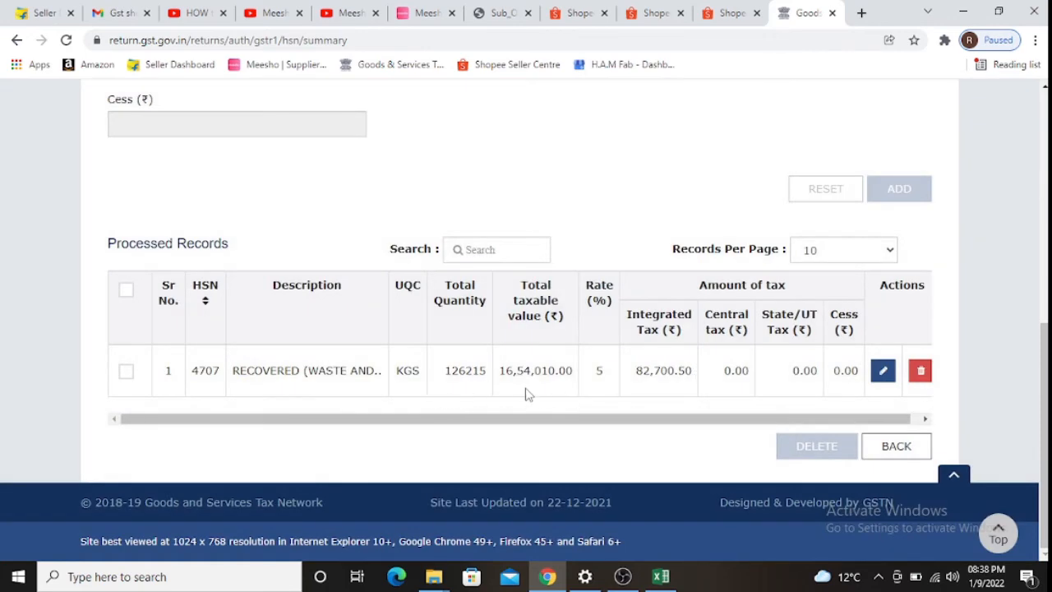
key("alt+Tab")
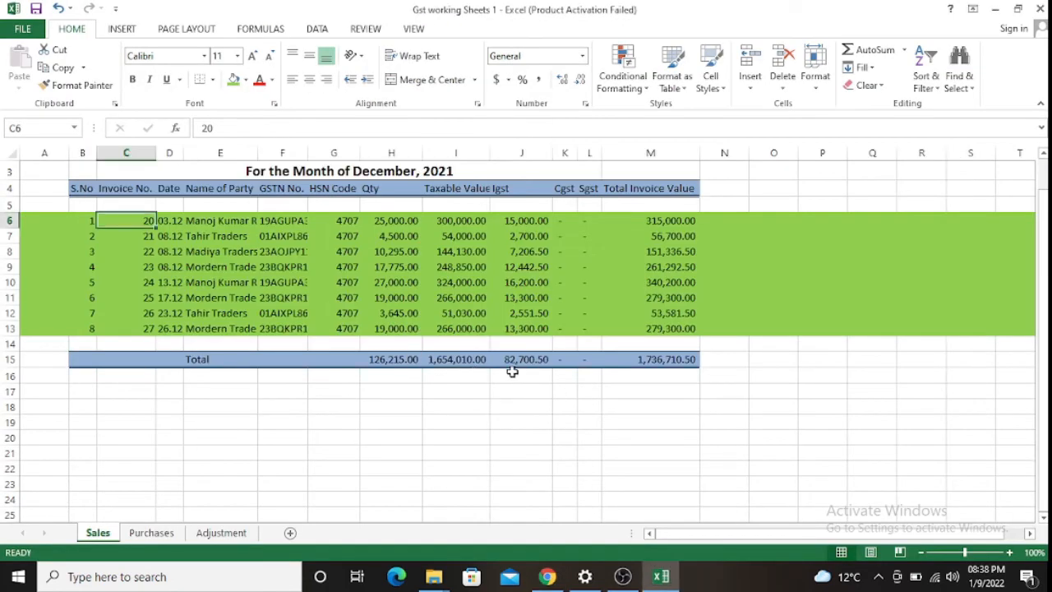
key("alt+Tab")
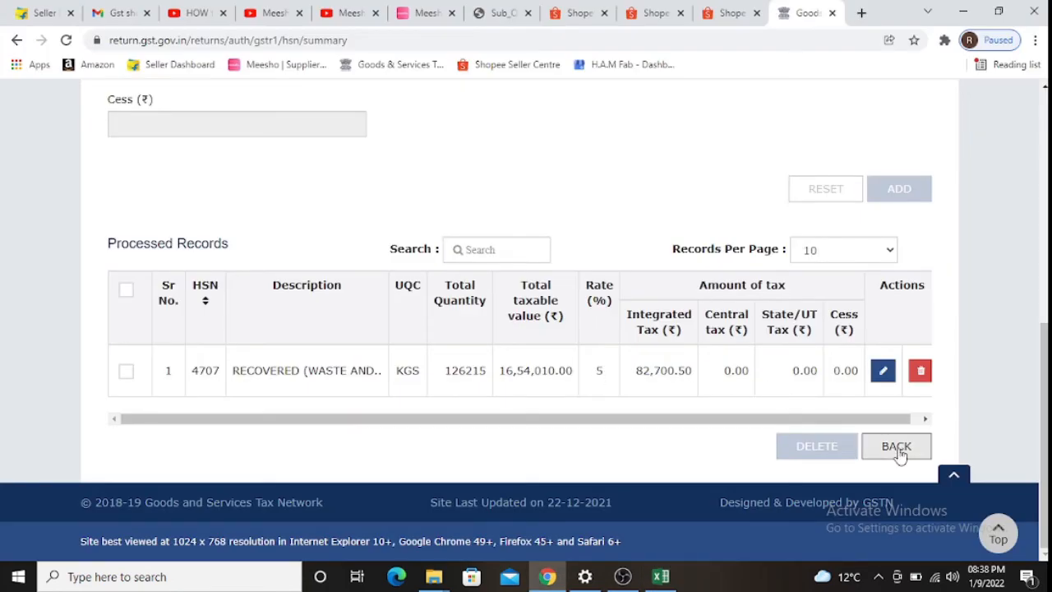
left_click(897, 450)
scroll(651, 395, "down", 5)
scroll(225, 160, "down", 3)
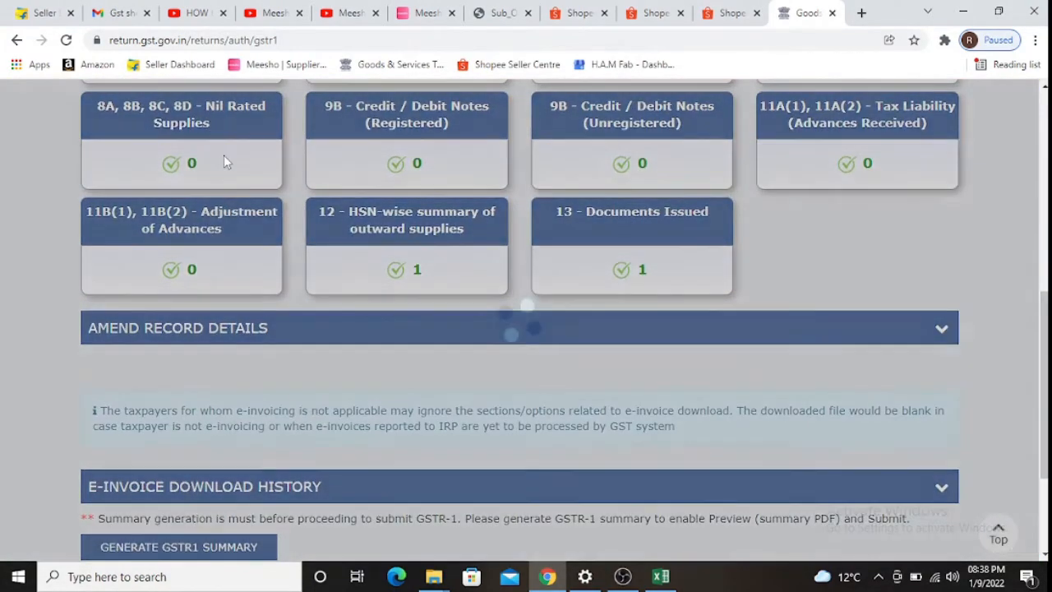
scroll(223, 154, "up", 3)
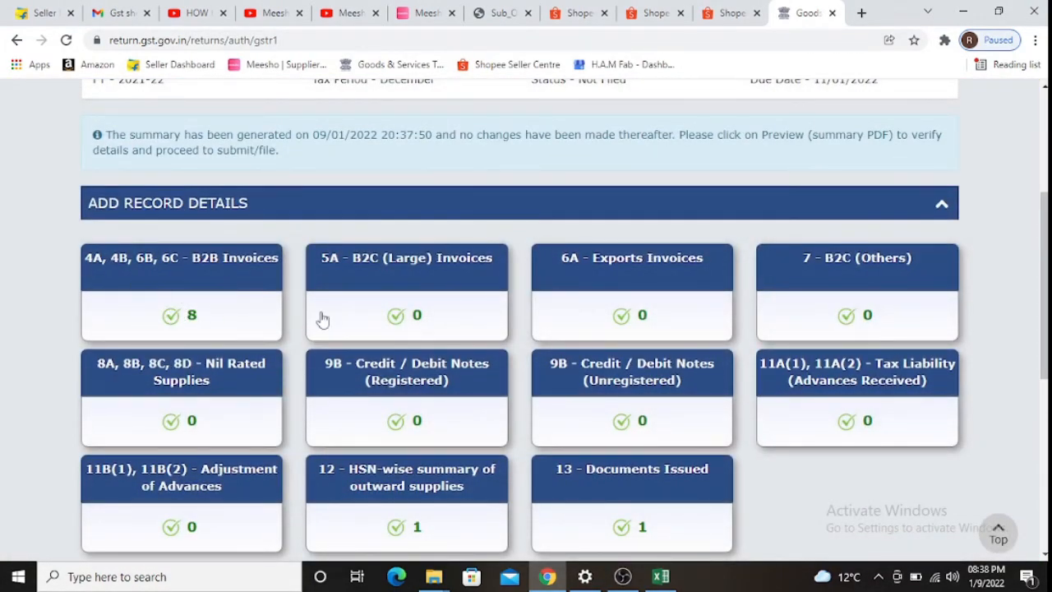
left_click(713, 511)
scroll(564, 464, "down", 5)
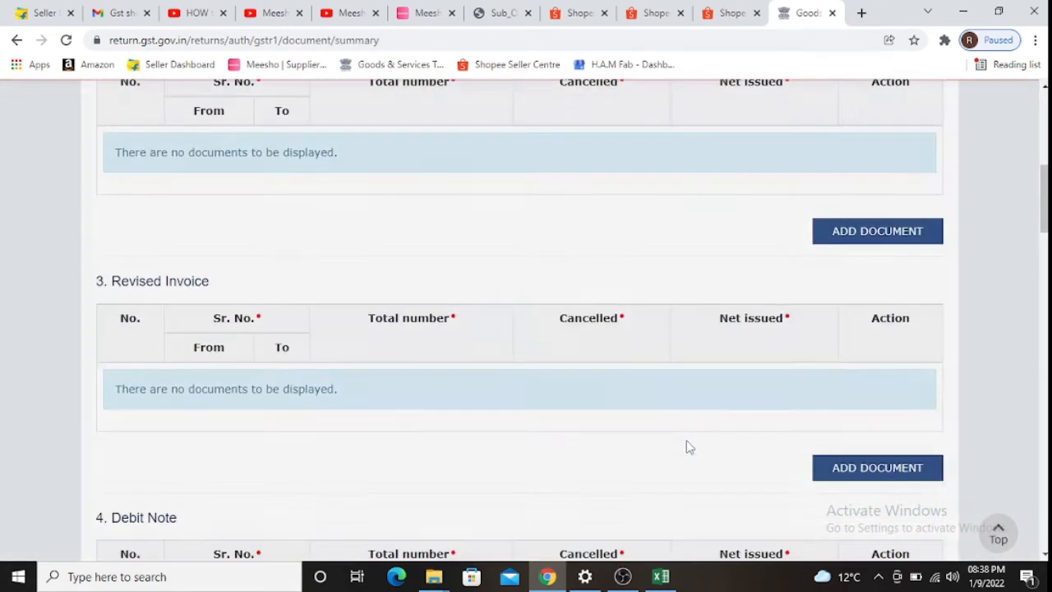
scroll(739, 435, "down", 20)
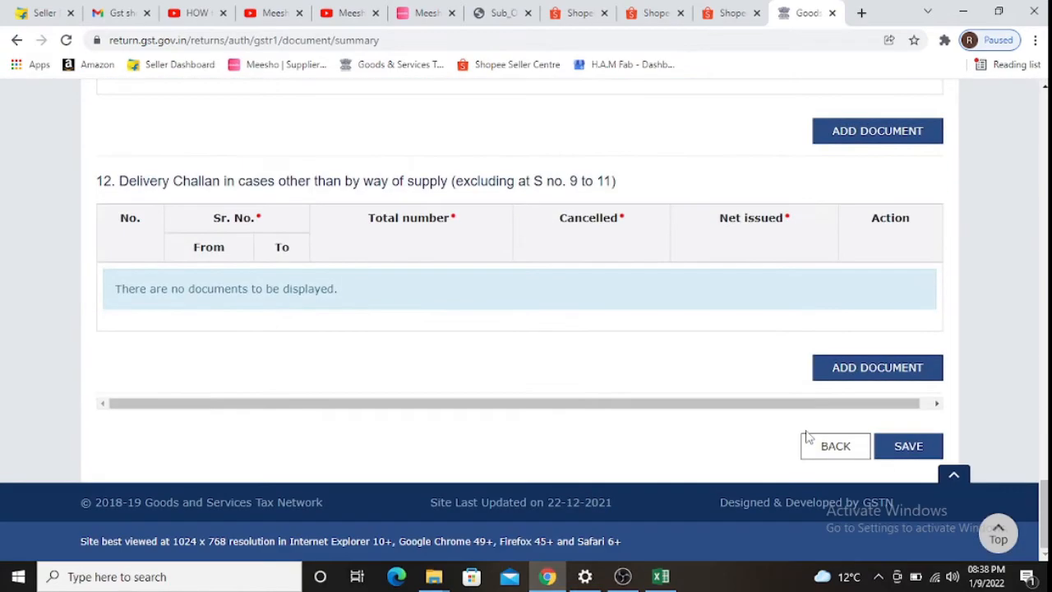
left_click(832, 446)
scroll(408, 415, "down", 10)
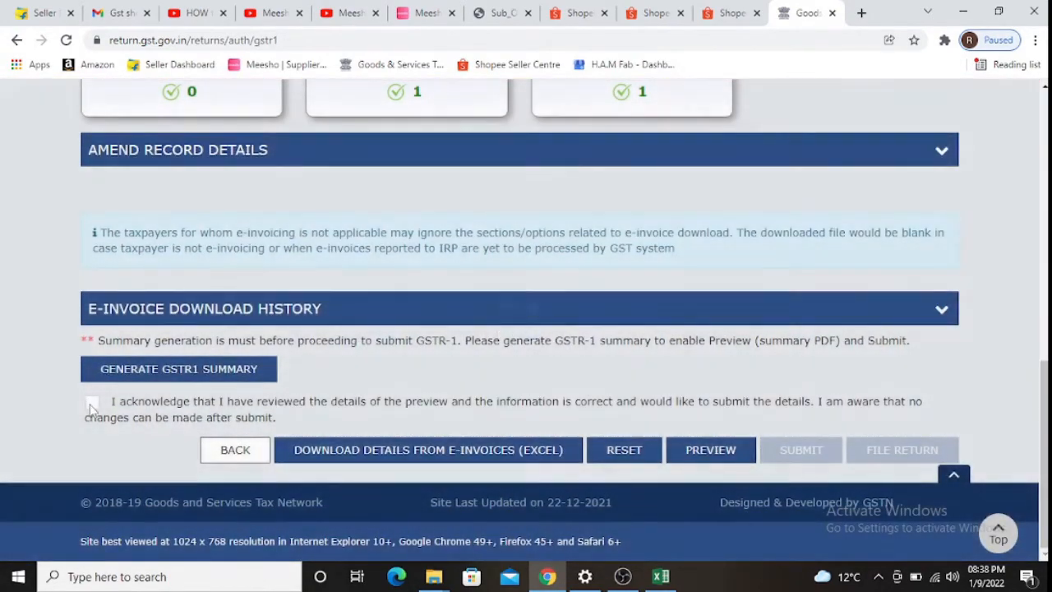
- Tick the review acknowledgement, submit and confirm GSTR-1, then refresh to see Submitted status
left_click(92, 403)
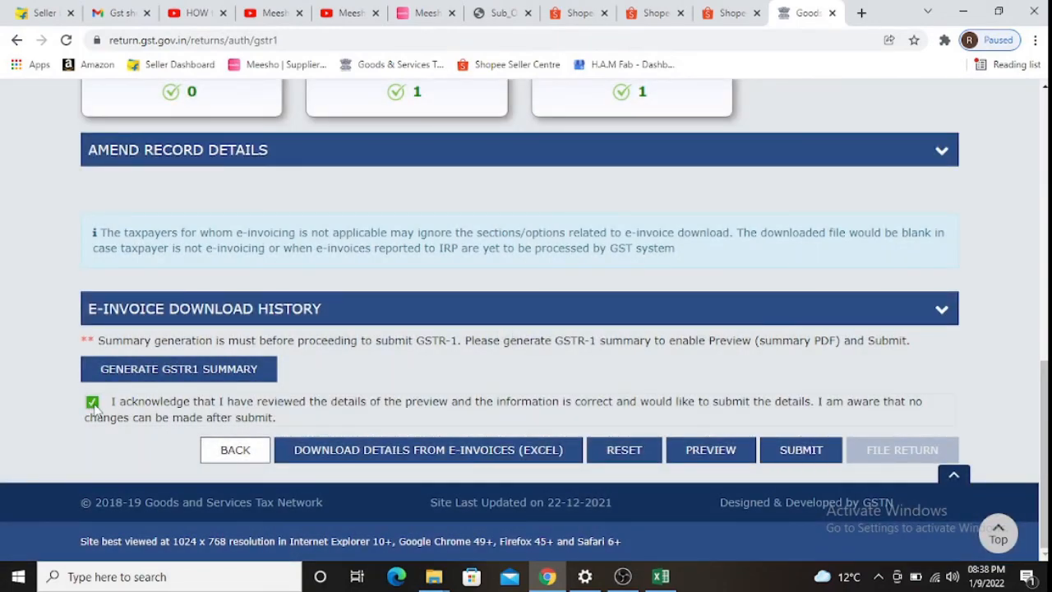
left_click(93, 405)
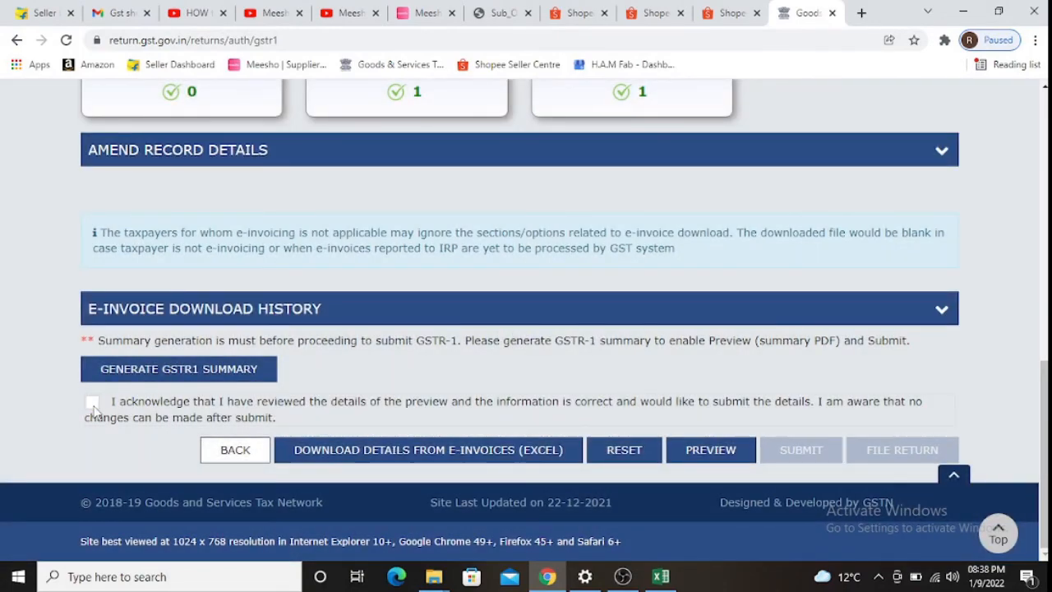
left_click(93, 404)
left_click(801, 452)
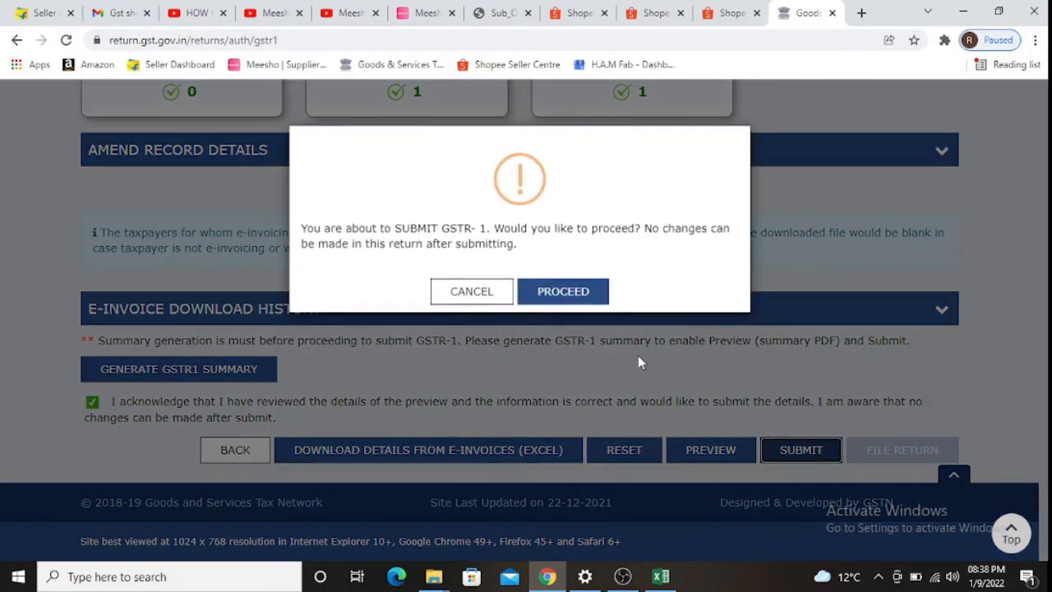
left_click(563, 289)
scroll(892, 167, "down", 3)
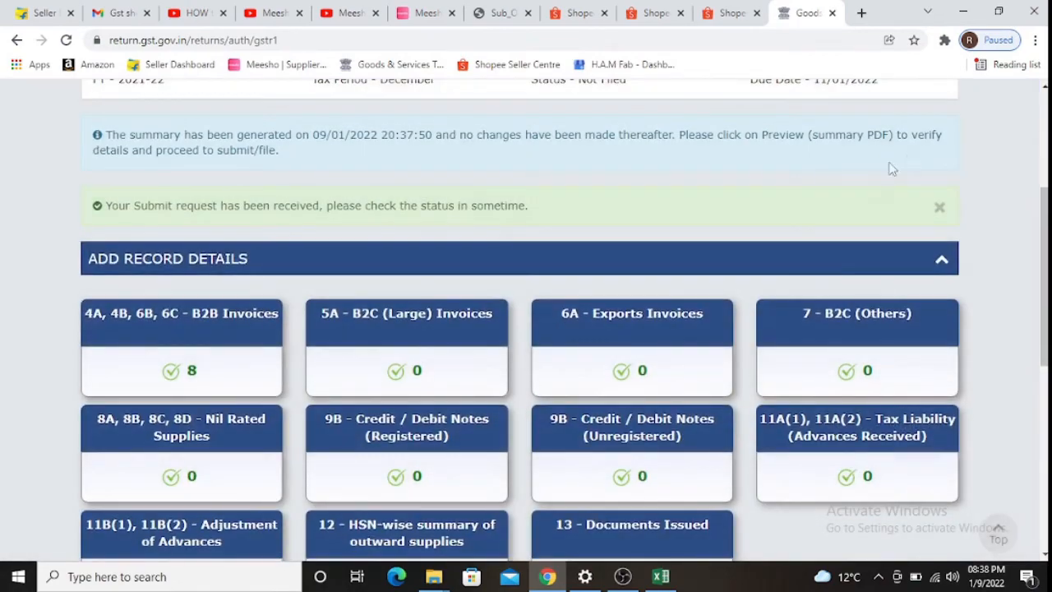
scroll(910, 169, "up", 2)
left_click(938, 146)
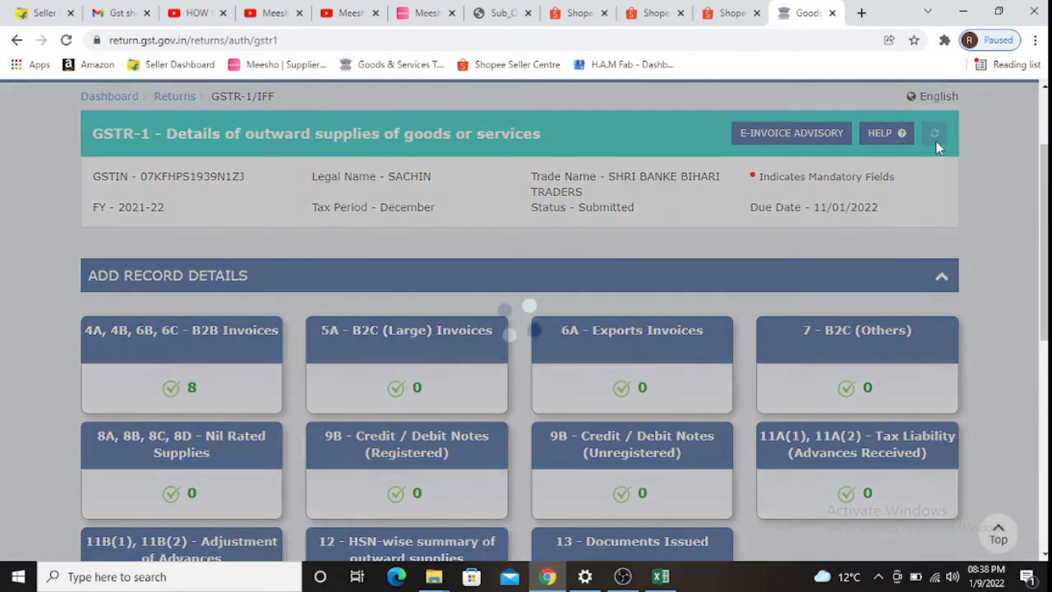
scroll(644, 269, "down", 5)
scroll(644, 268, "down", 2)
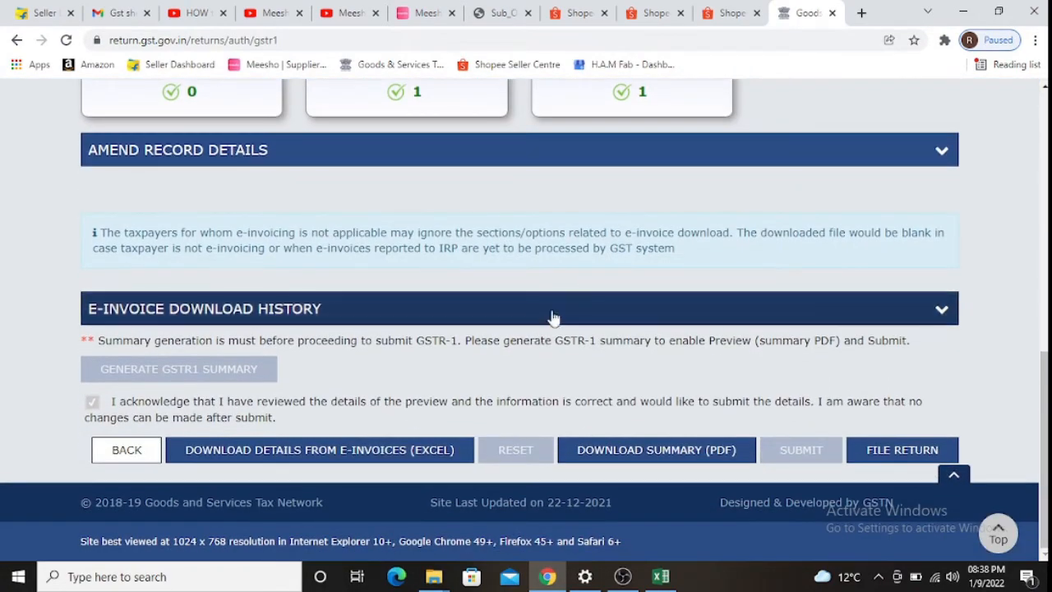
- Start filing, affirm the declaration, choose the authorised signatory, and file with EVC
left_click(873, 448)
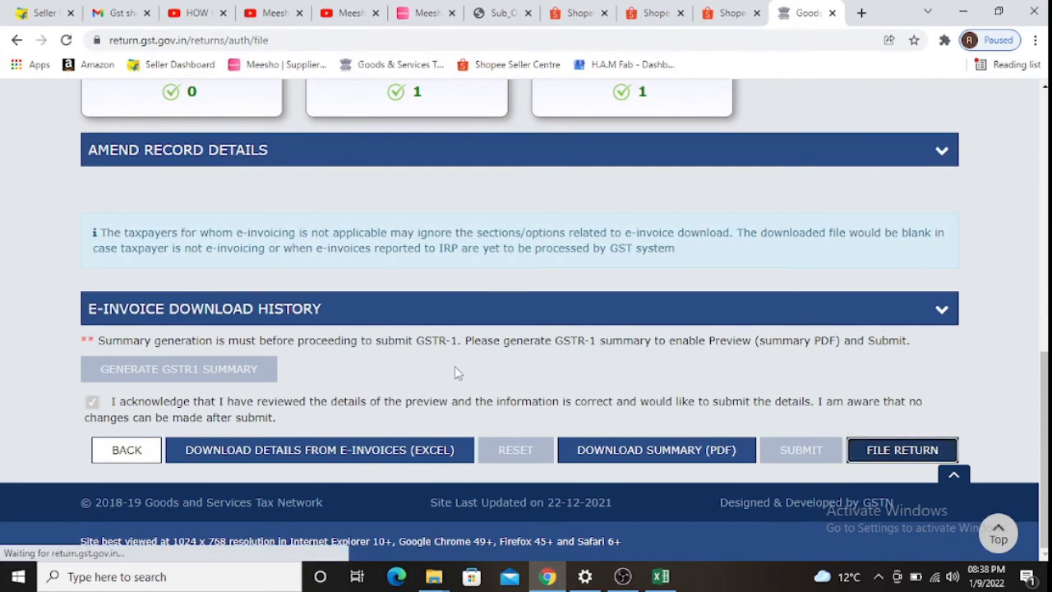
scroll(231, 341, "down", 1)
scroll(231, 341, "down", 1)
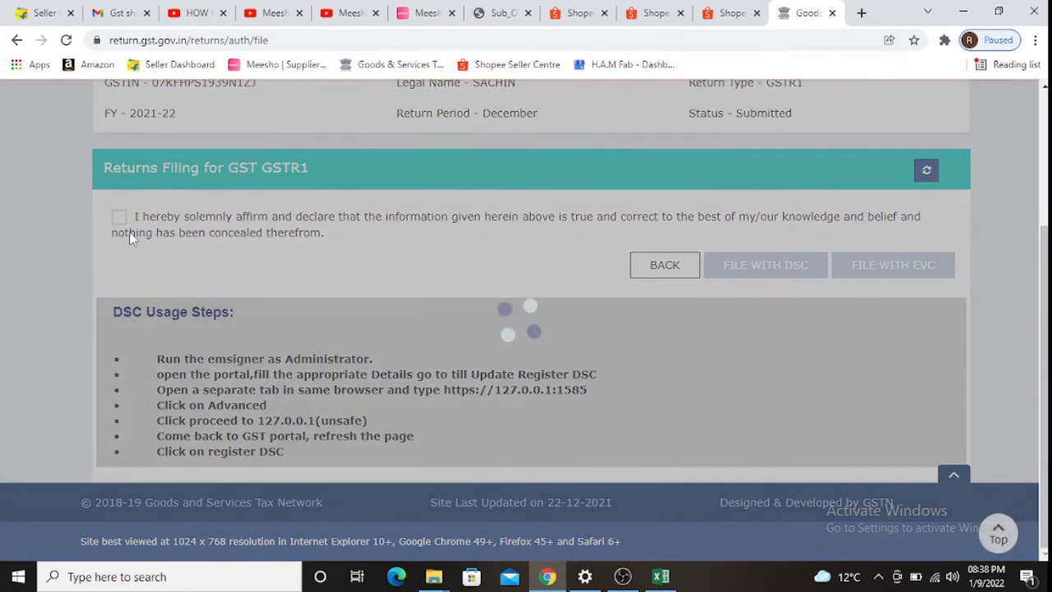
left_click(121, 220)
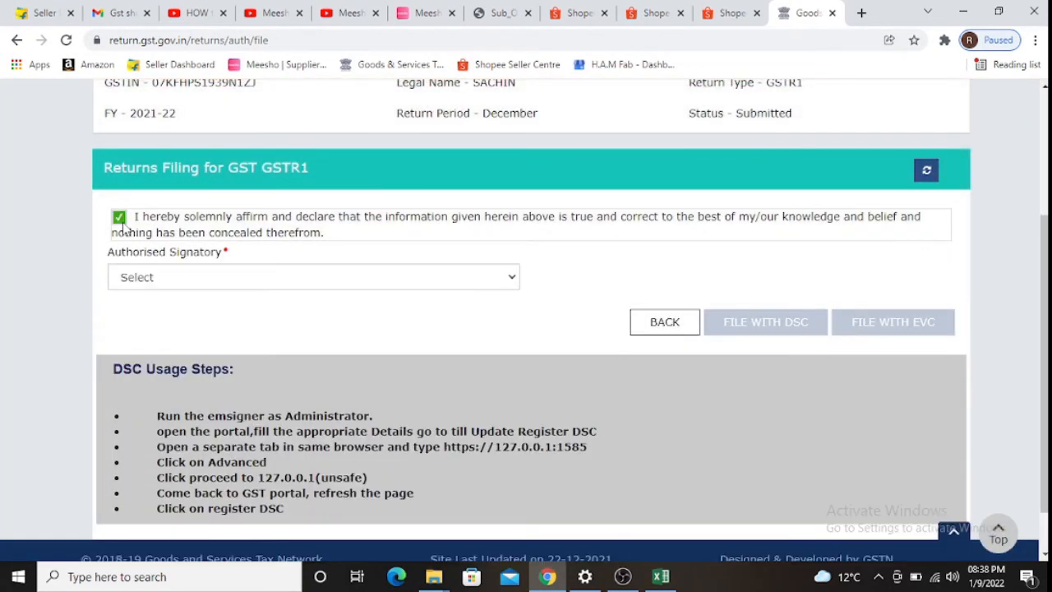
left_click(144, 280)
left_click(142, 310)
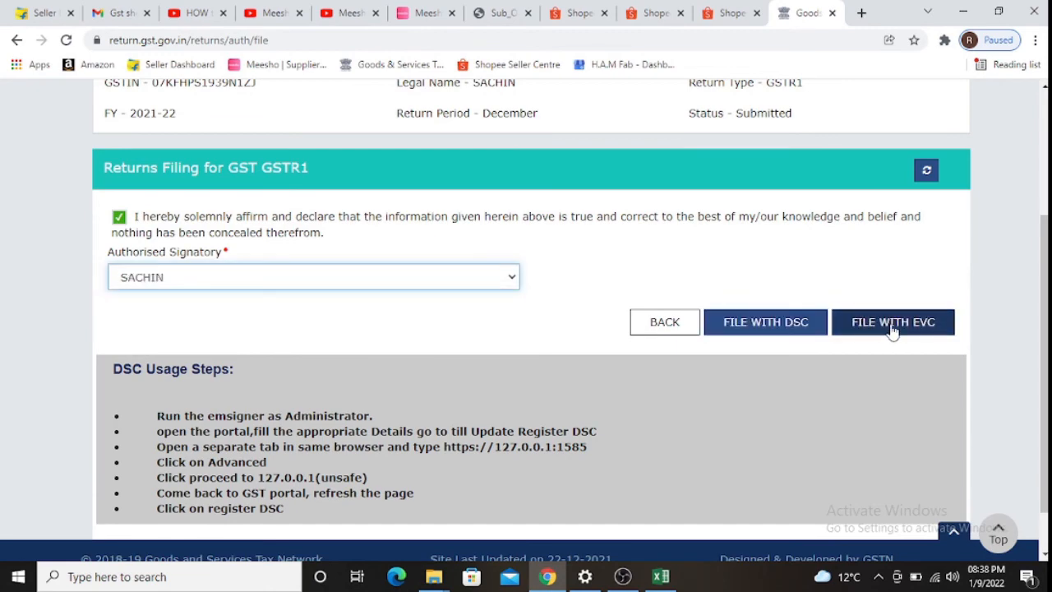
left_click(892, 326)
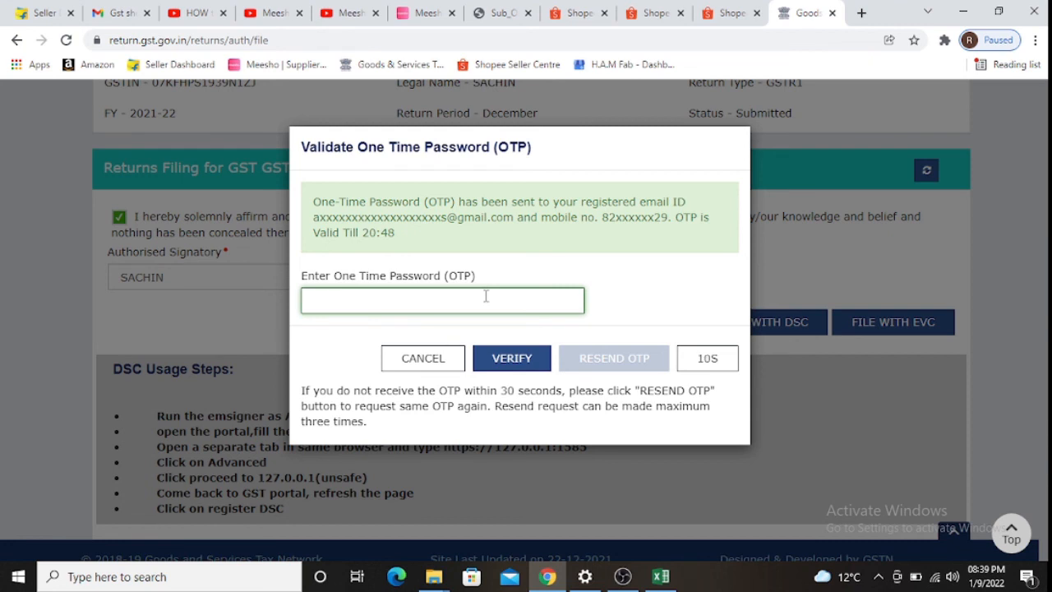
- Enter and verify the EVC one-time password, declining to save the password
left_click(504, 357)
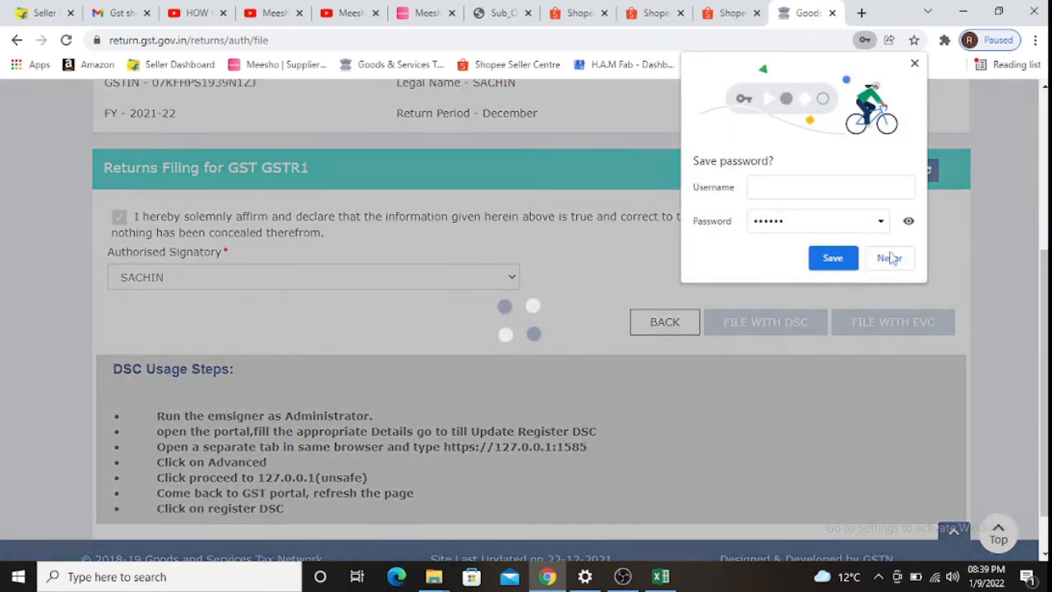
left_click(888, 257)
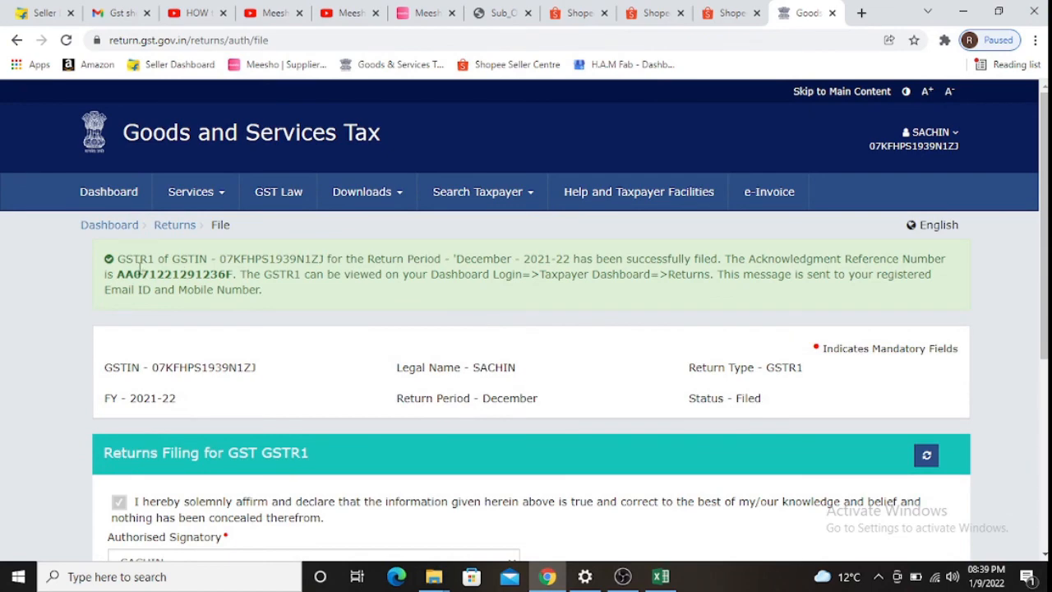
left_click_drag(119, 256, 655, 298)
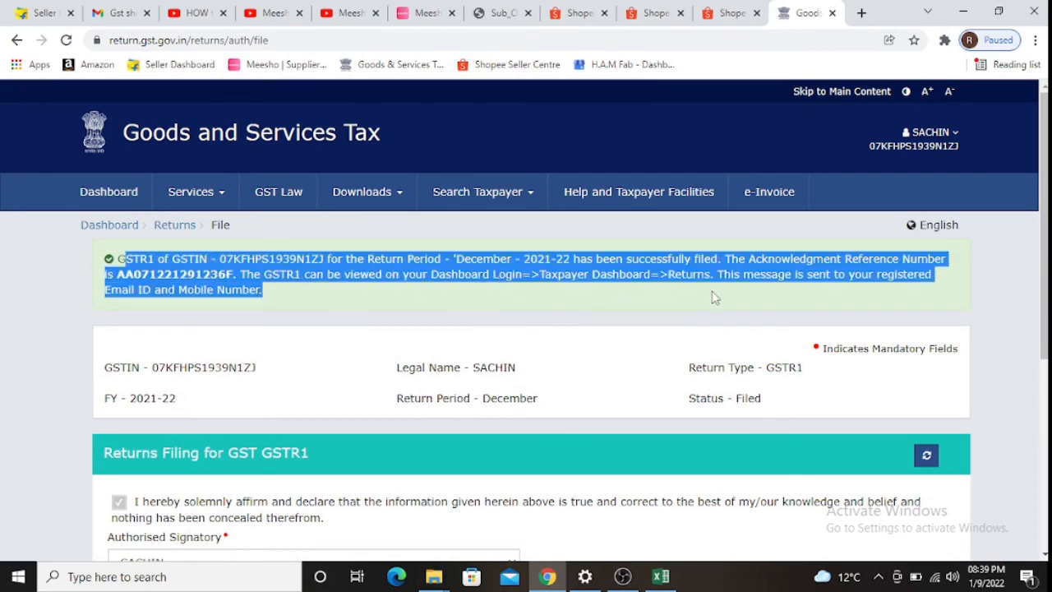
scroll(677, 307, "down", 4)
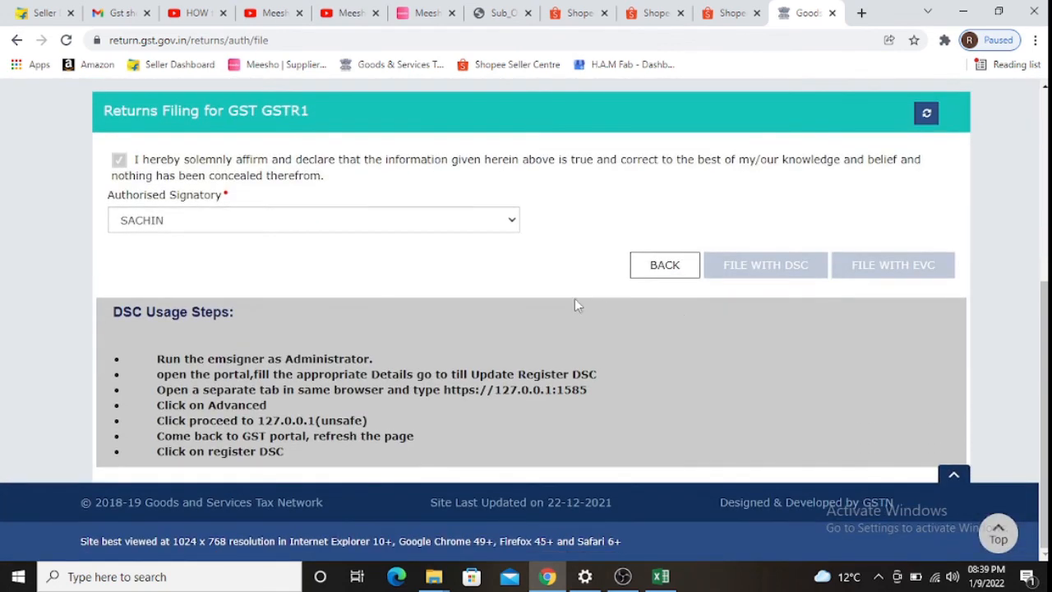
scroll(569, 302, "up", 2)
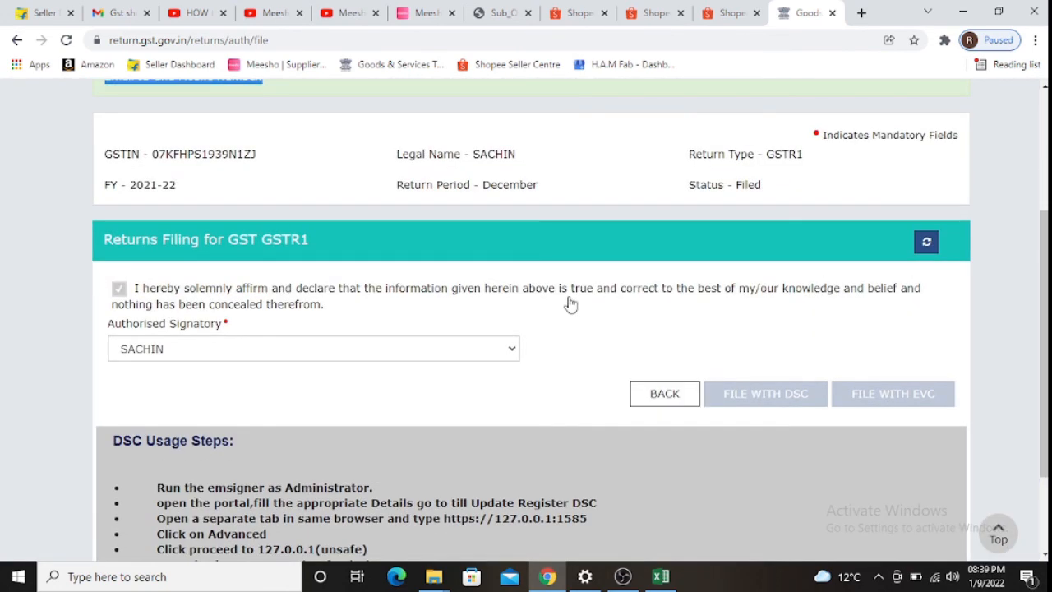